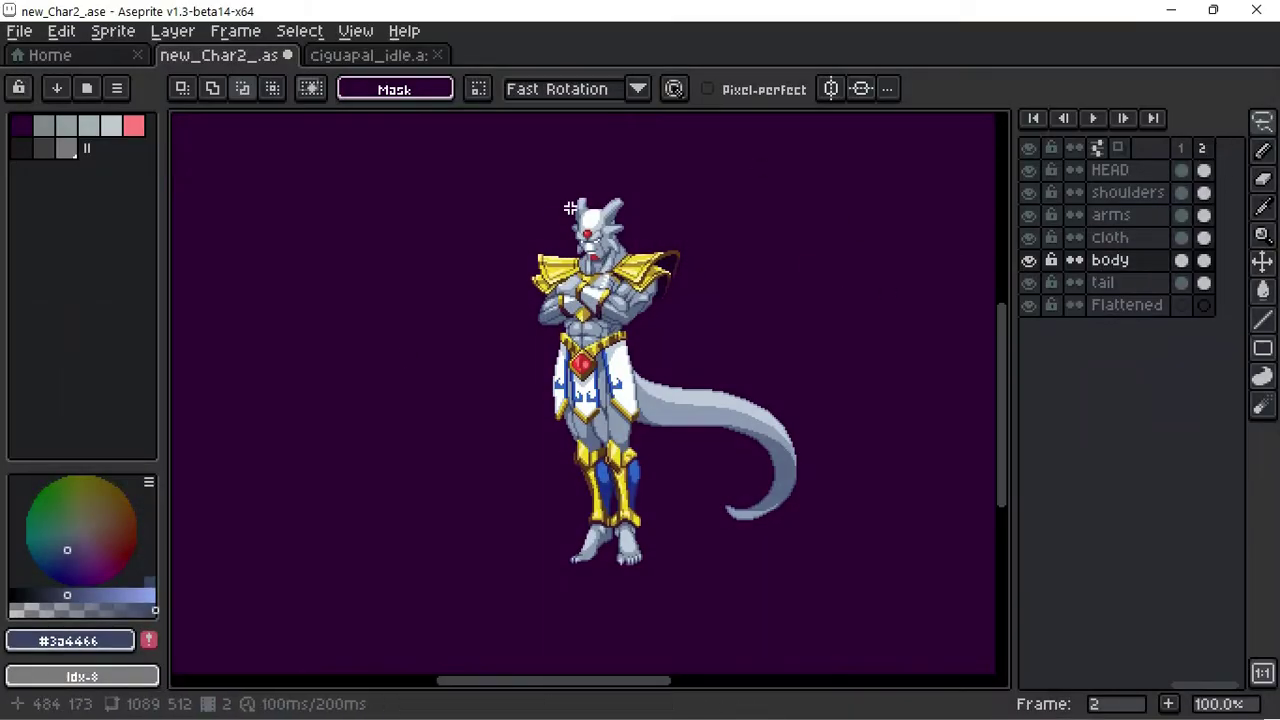
Step: Select frame 2's cels from HEAD through tail with the rectangular marquee
drag(1203, 170, 1203, 282)
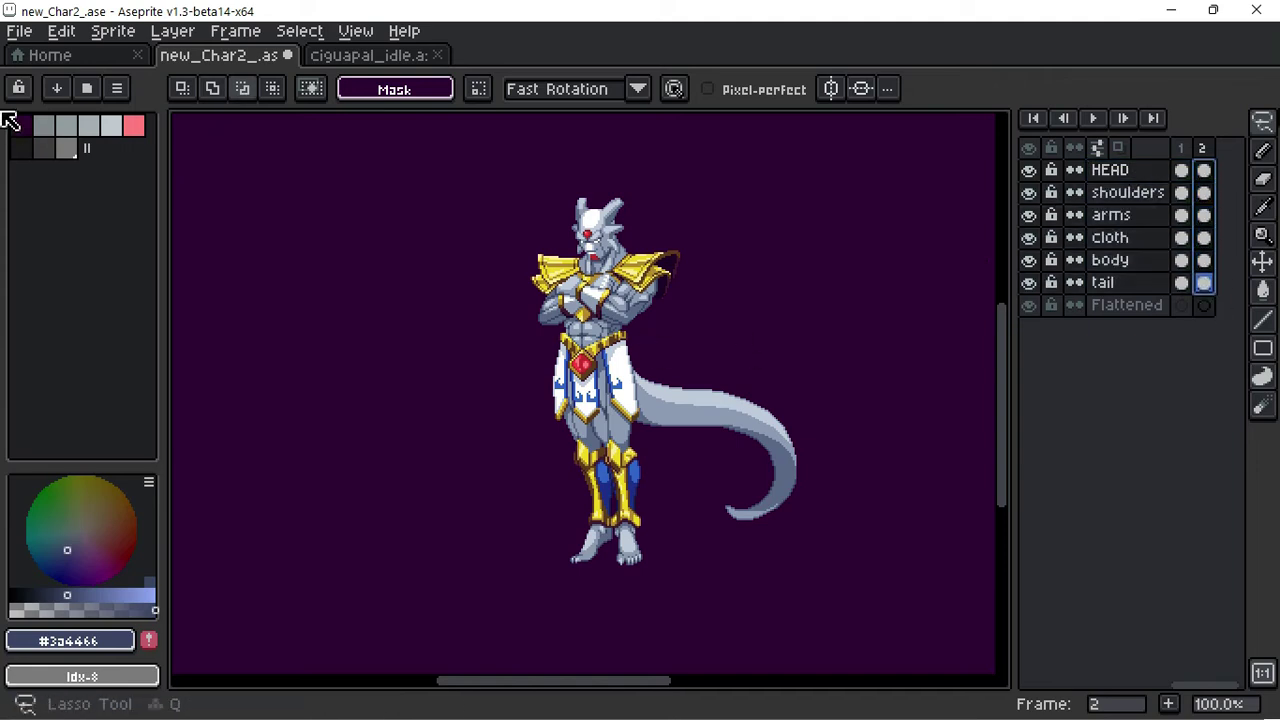
key(m)
scroll(857, 276, right, 5)
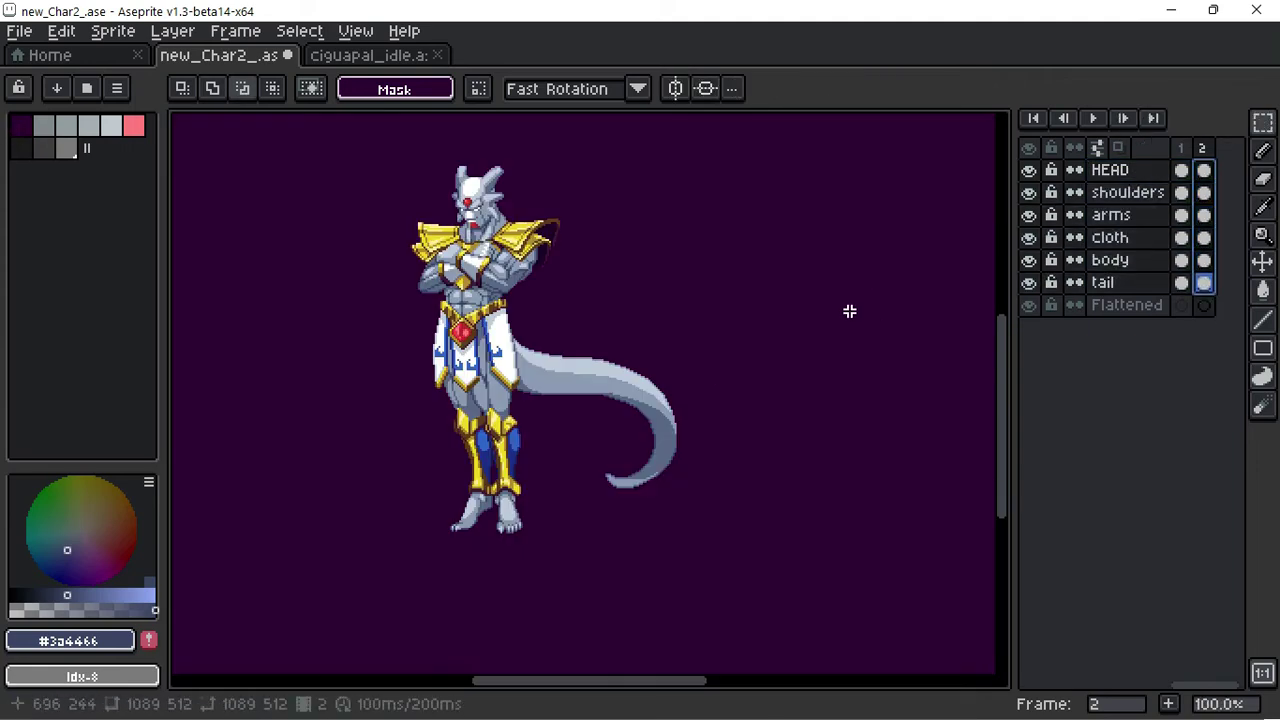
scroll(850, 311, right, 1)
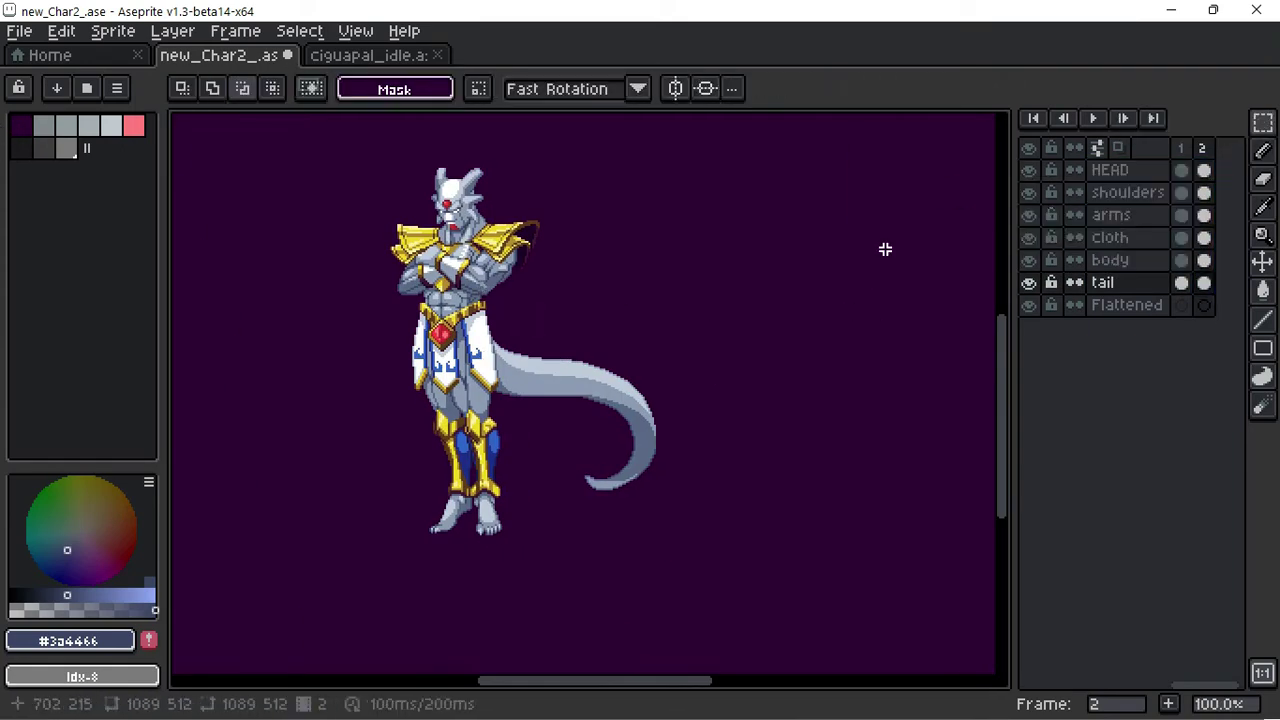
drag(1208, 174, 1213, 286)
scroll(566, 136, down, 2)
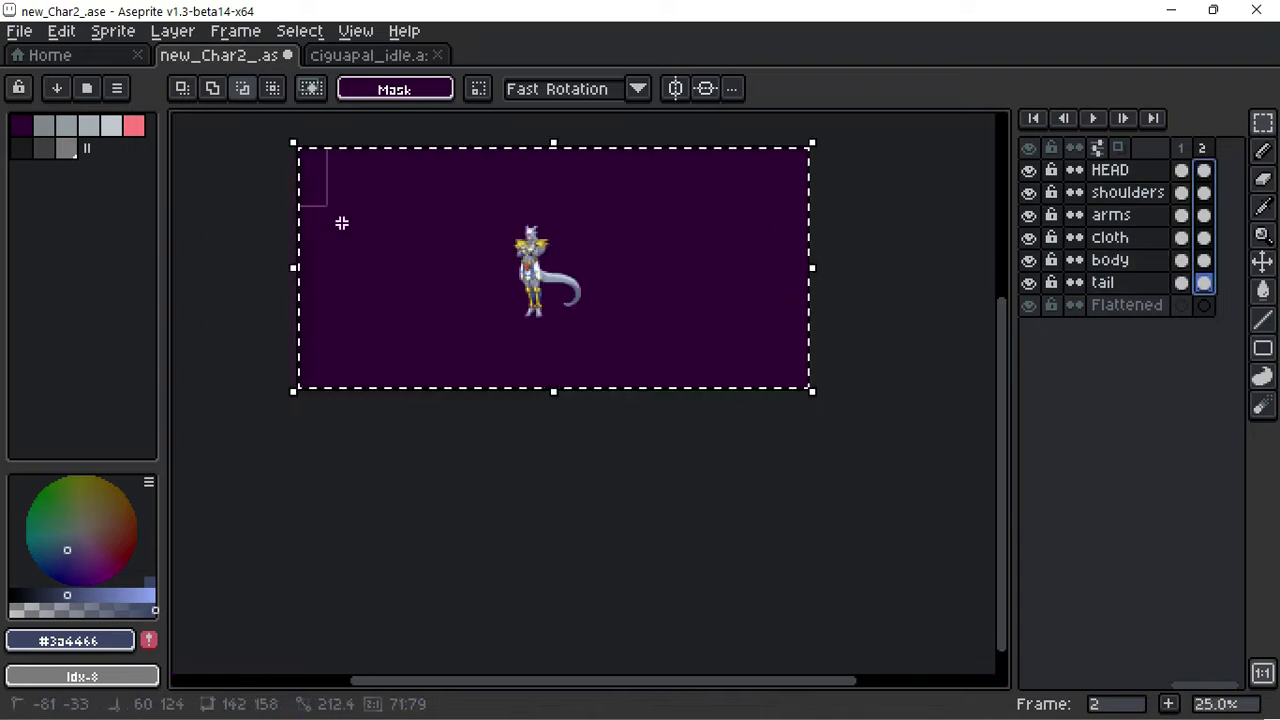
click(832, 318)
Step: Move the frame 2 warrior a few pixels upward and commit the move
scroll(540, 260, up, 3)
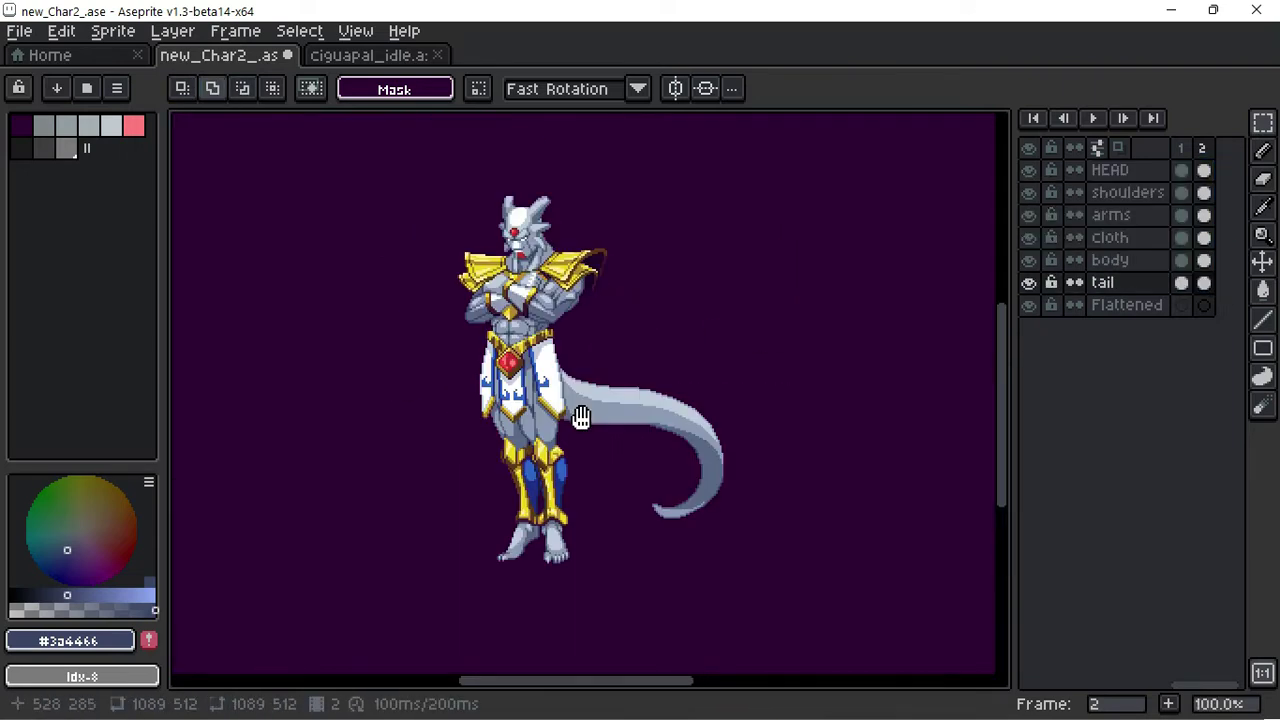
drag(558, 368, 555, 362)
key(Escape)
drag(1203, 282, 1203, 170)
drag(548, 346, 546, 326)
key(Return)
key(Return)
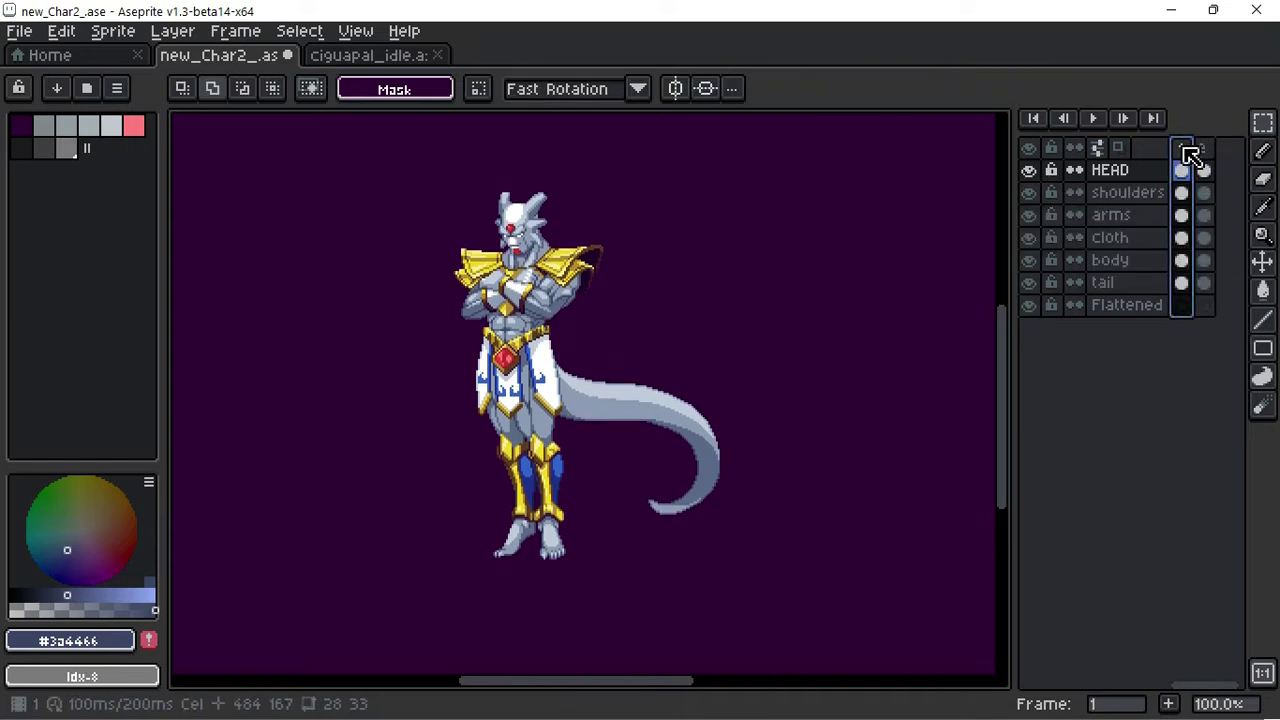
Step: Add frames 3 and 4 and set onion-skin opacity to 135
key(alt+n)
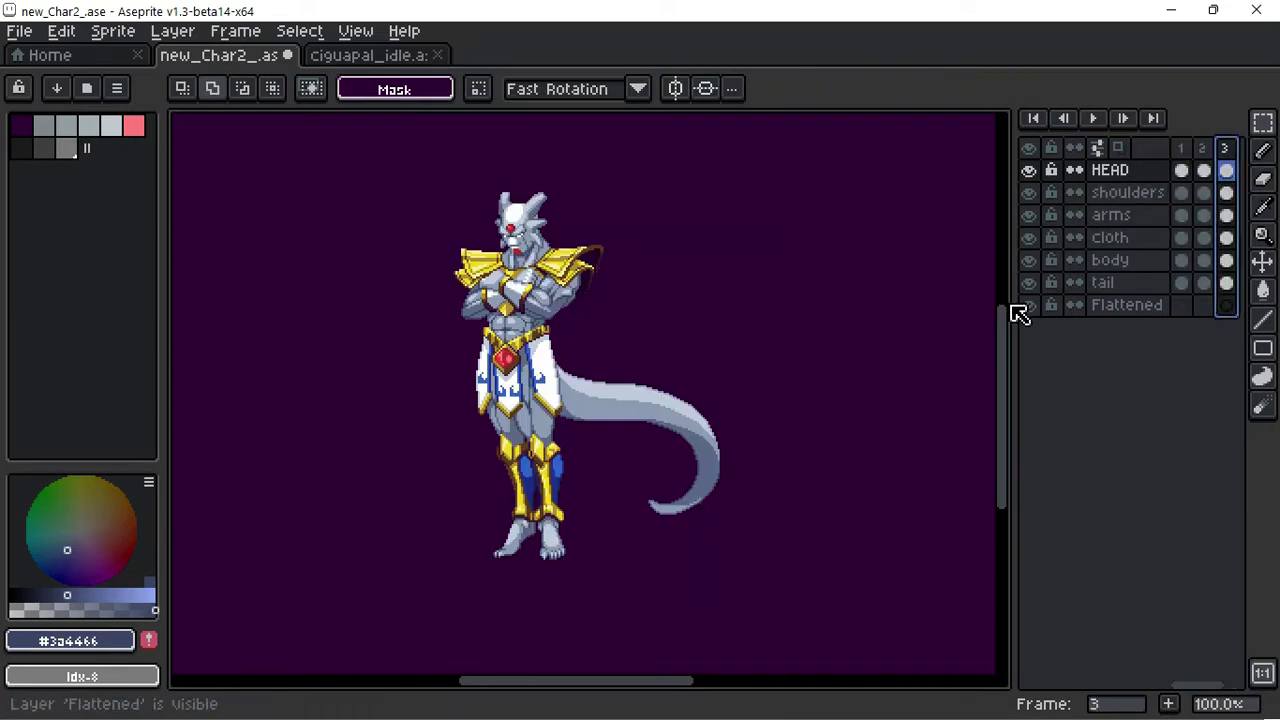
key(alt+n)
click(992, 147)
drag(1040, 342, 1080, 343)
Step: Nudge frame 2's HEAD-to-tail cels, then add frame 3 and adjust its warrior
drag(1098, 282, 1098, 170)
click(548, 350)
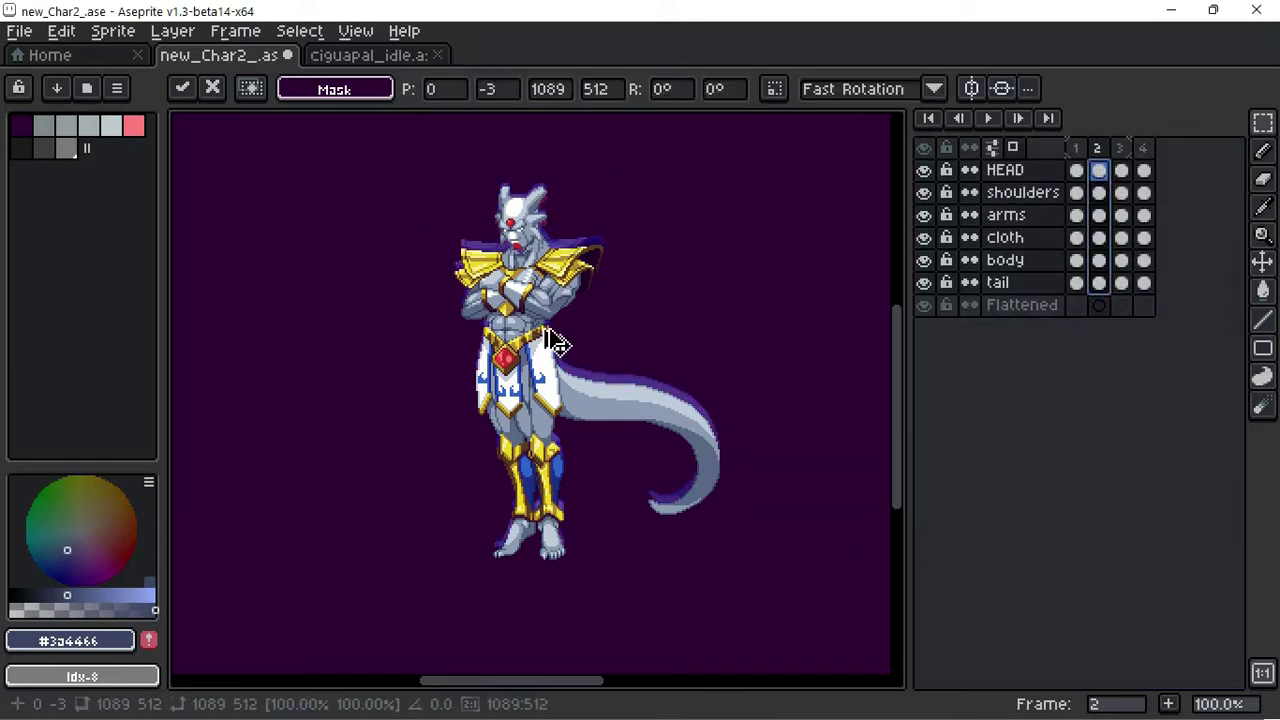
key(Return)
key(alt+n)
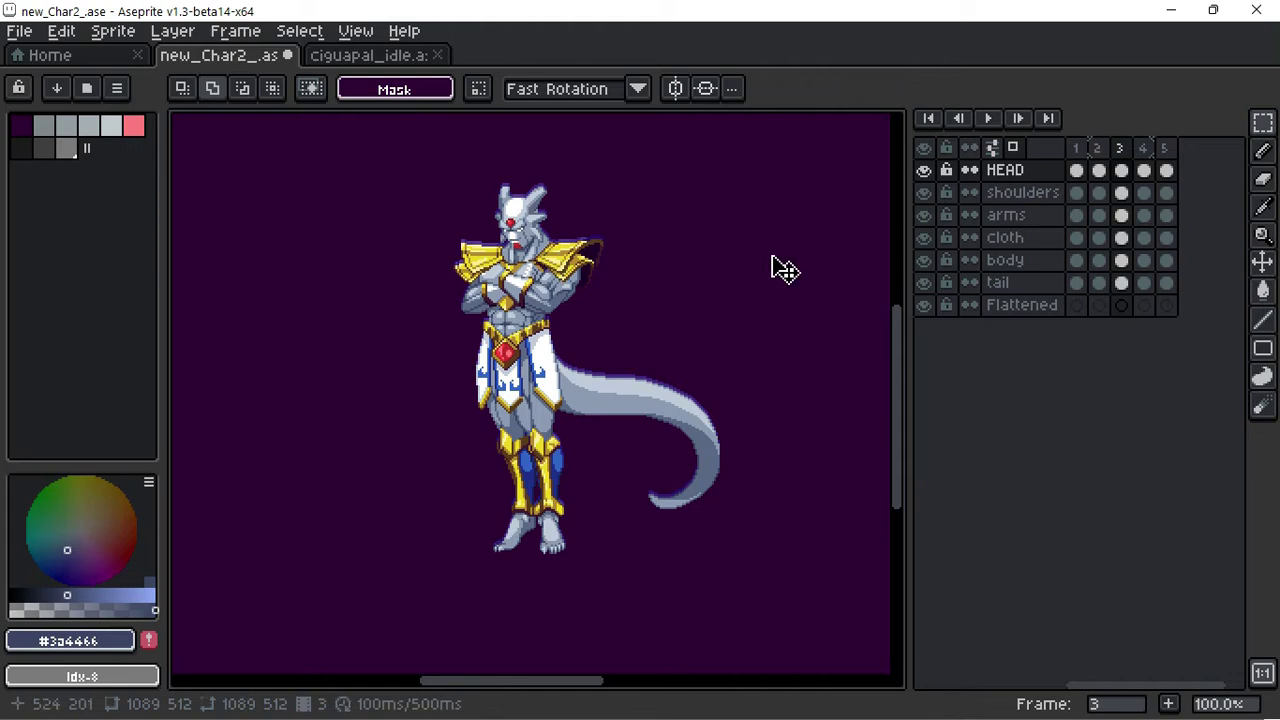
click(523, 343)
key(Return)
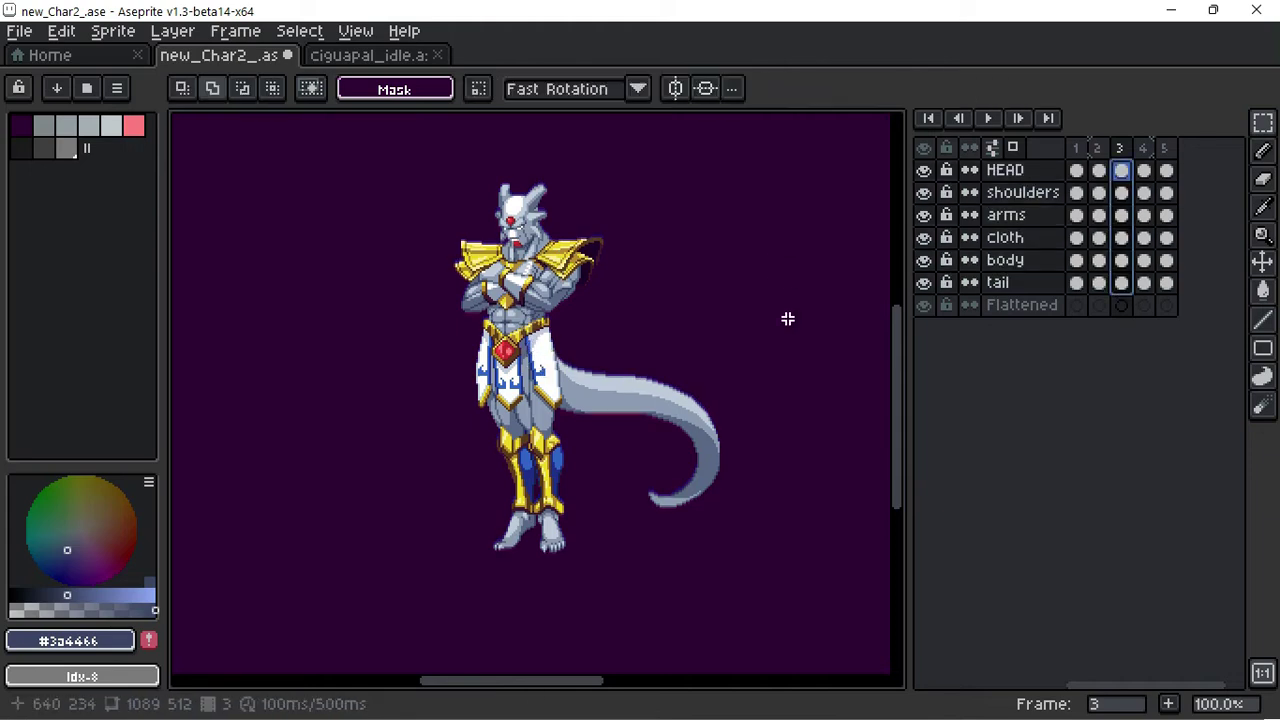
Step: Add frames 4 through 6 and nudge the frame 6 warrior up one pixel
key(alt+n)
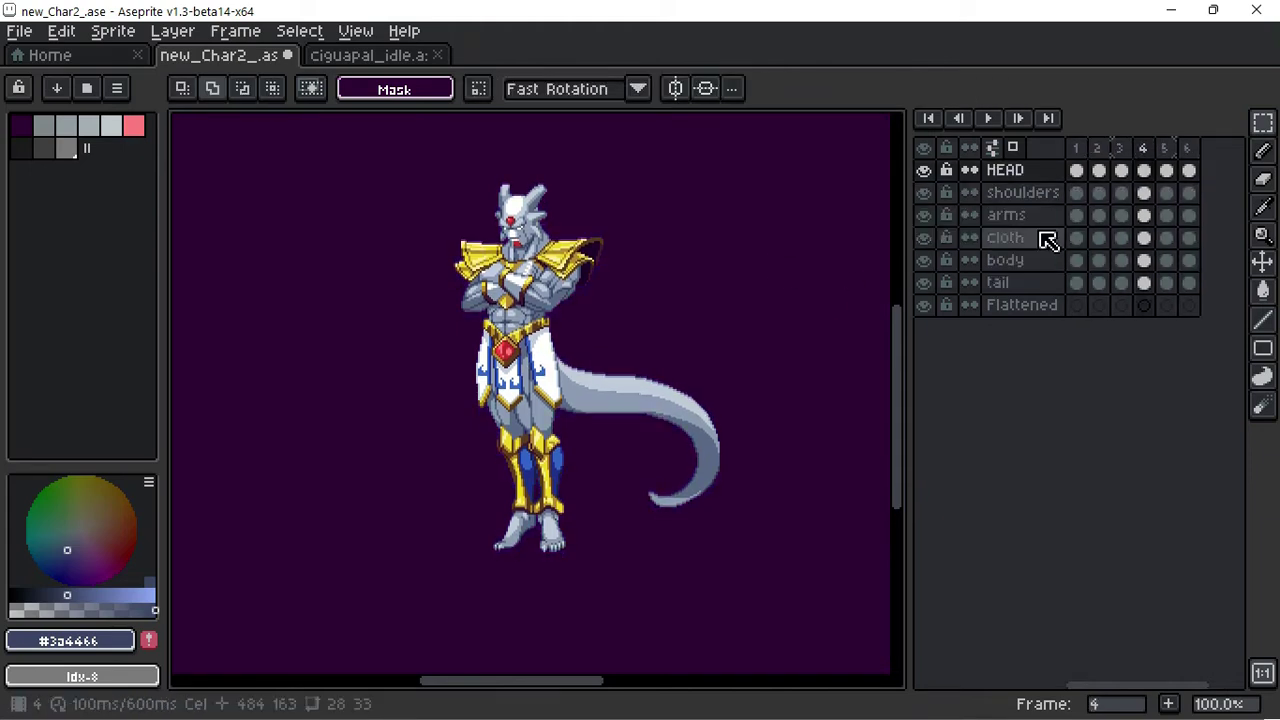
key(Right)
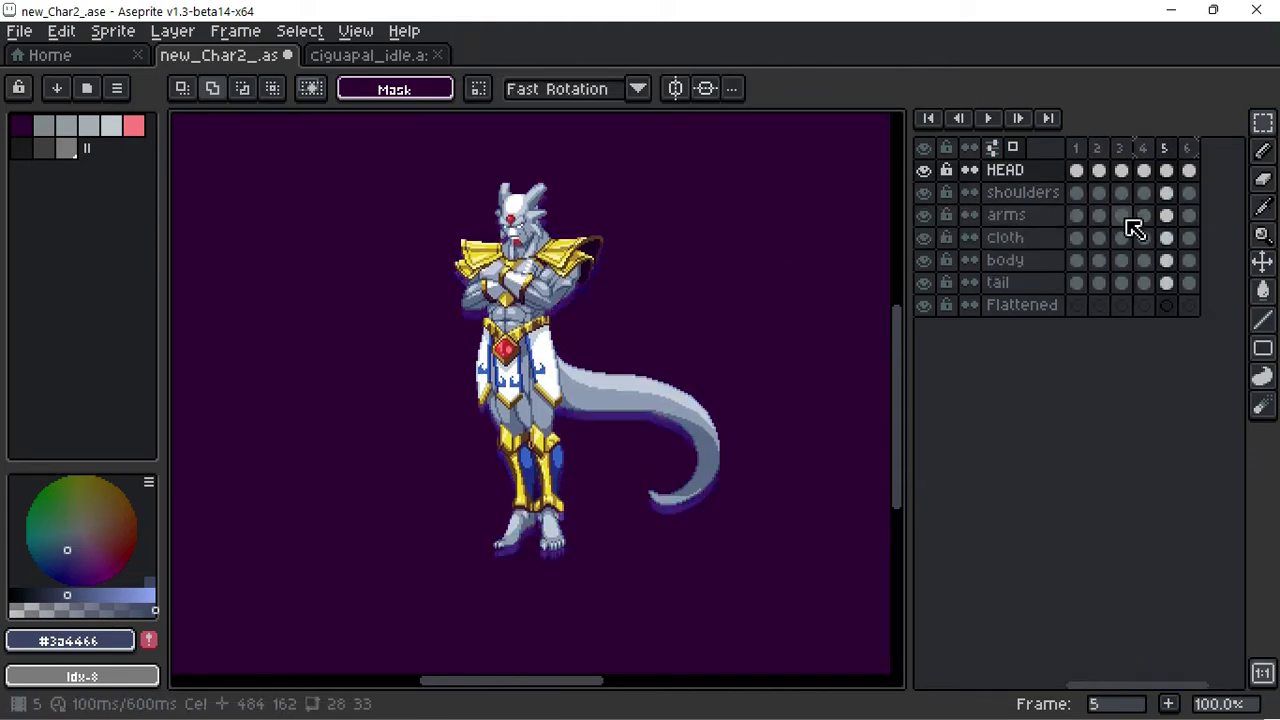
key(alt+n)
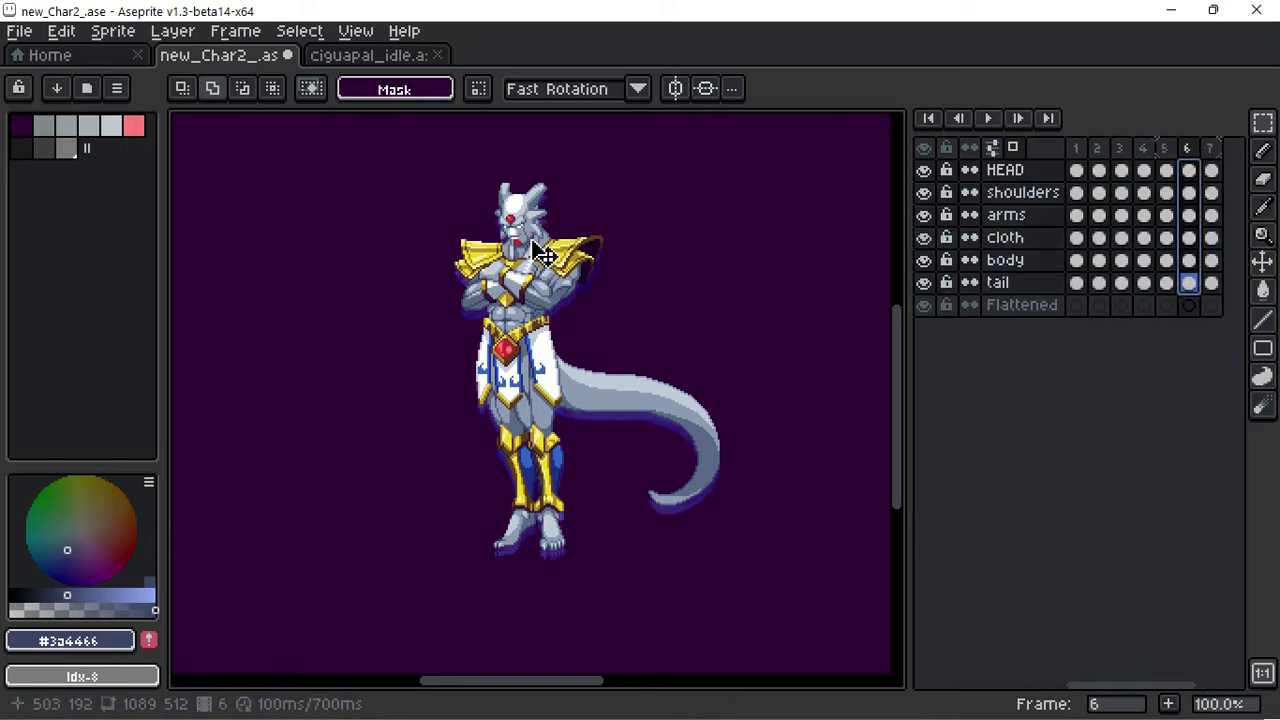
key(ctrl+t)
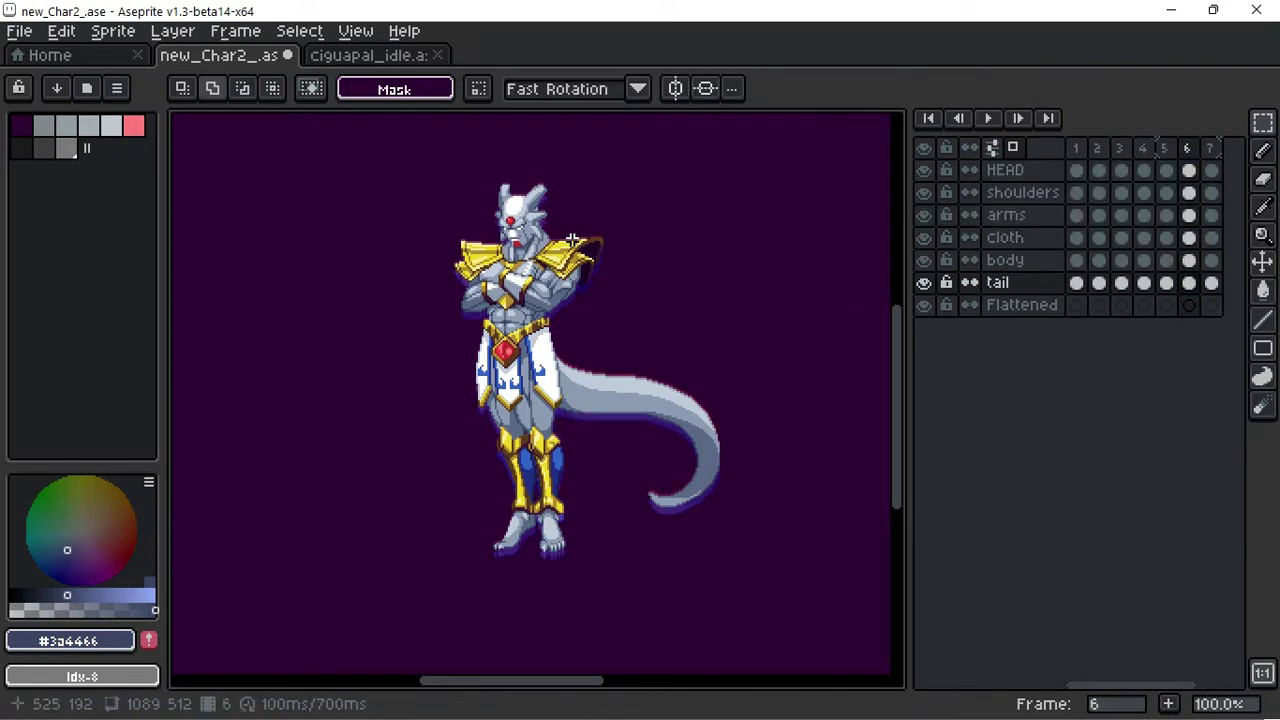
key(Up)
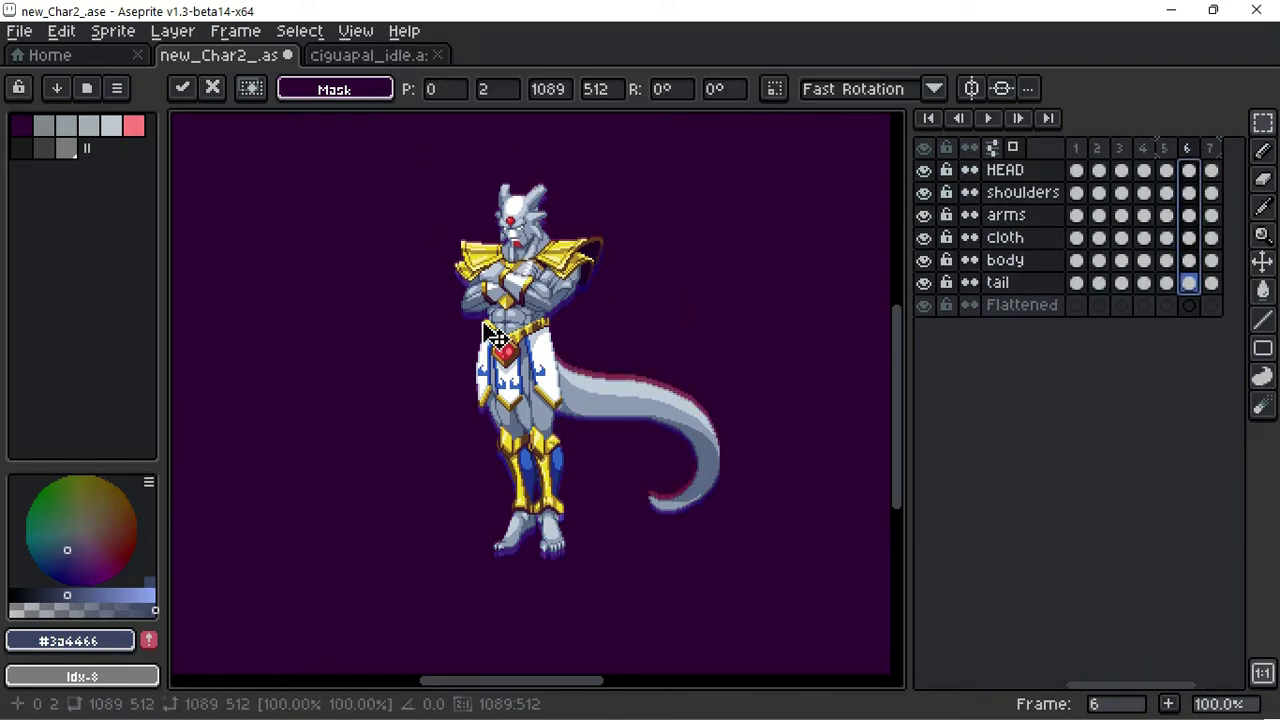
key(Return)
Step: Add frame 7, lower its warrior's upper body, then go to frame 8
key(alt+n)
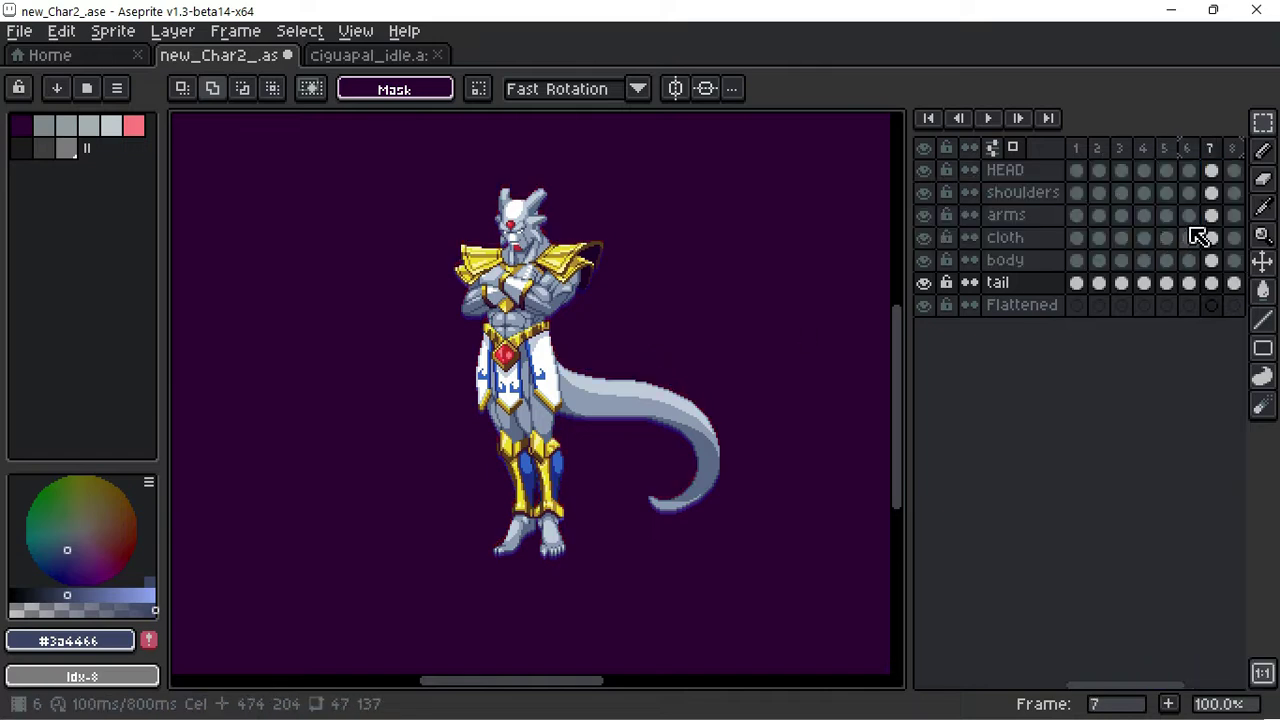
drag(1211, 170, 1222, 288)
click(535, 347)
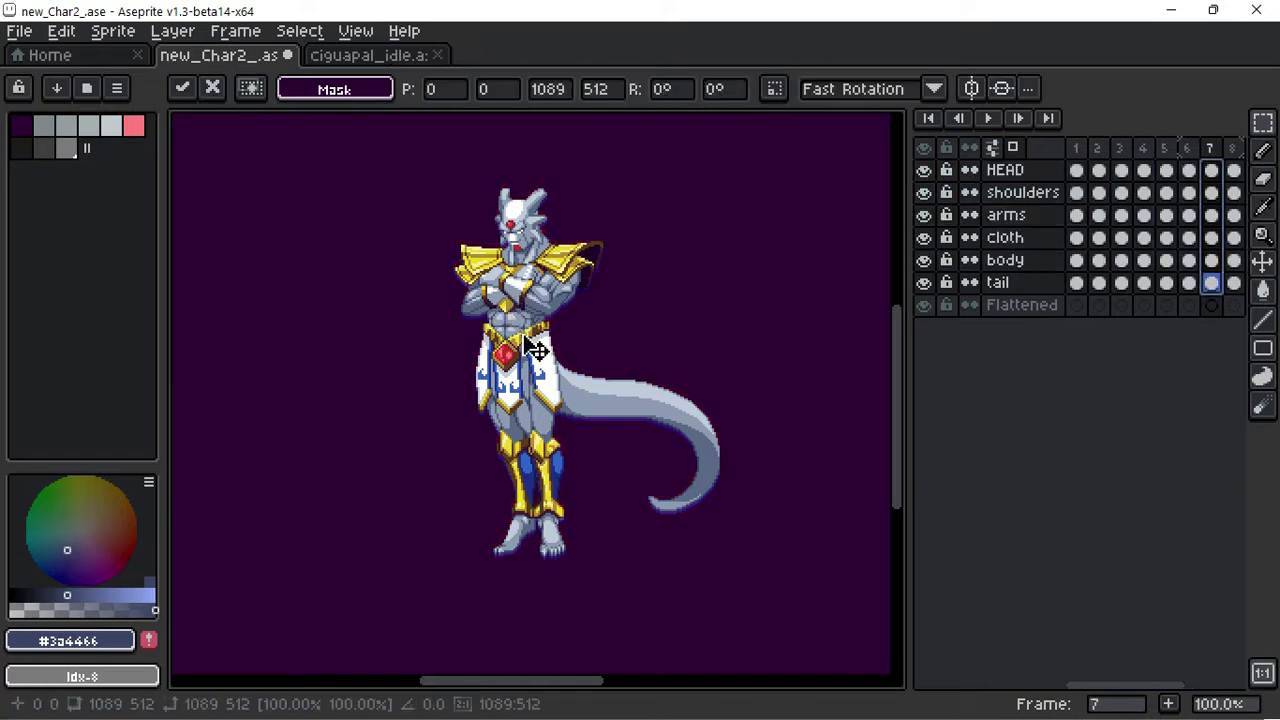
key(Return)
click(1006, 276)
key(Right)
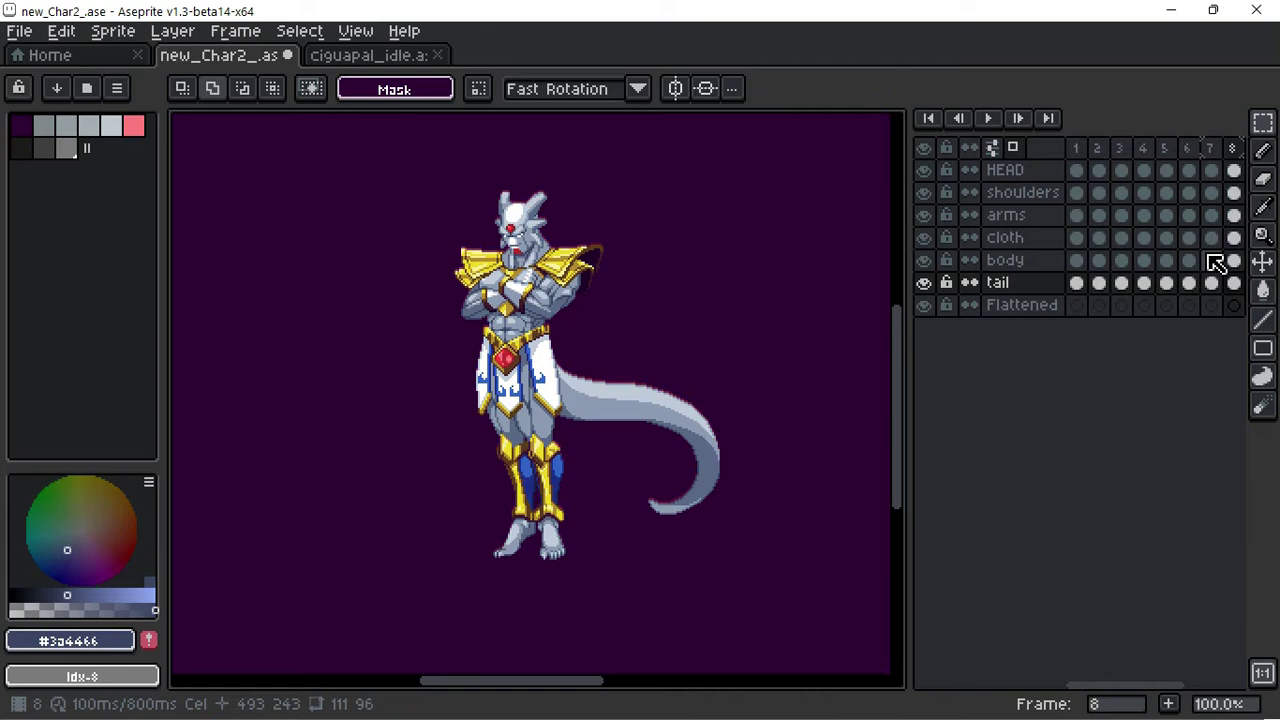
Step: Compare poses across frames and adjust the frame 2 head cel
click(1100, 160)
scroll(527, 147, up, 2)
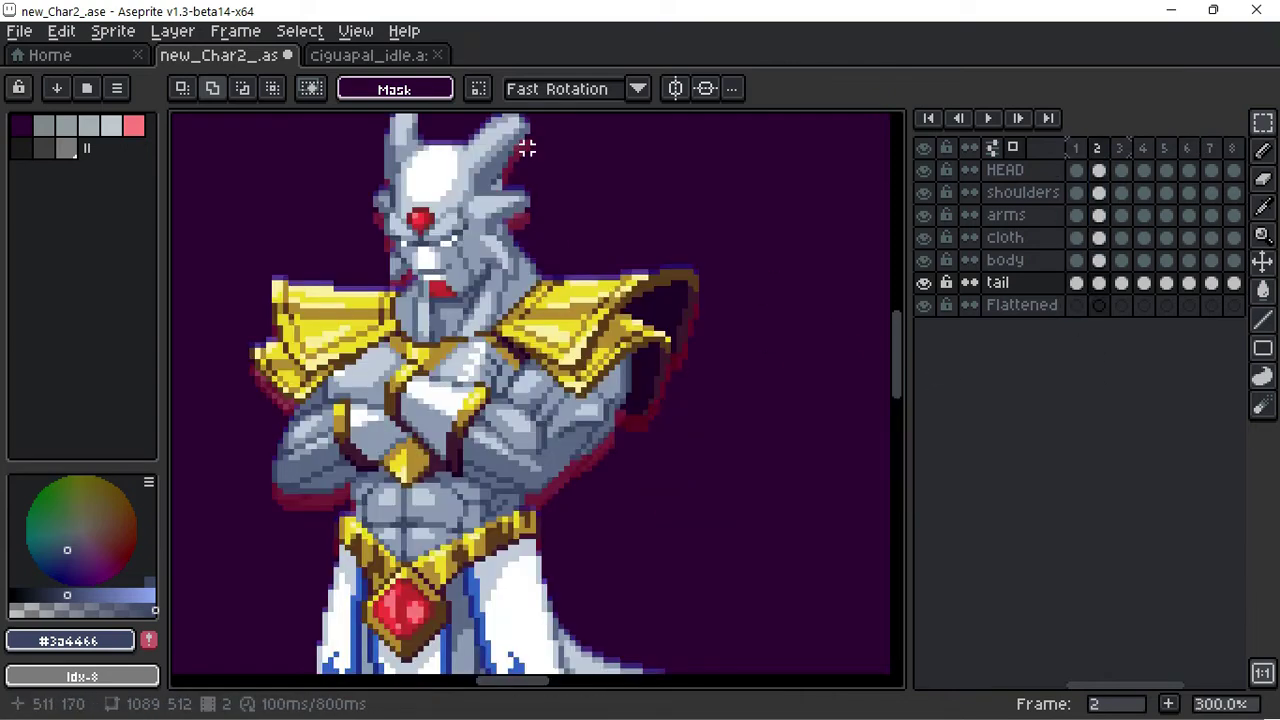
key(Right)
key(Right)
key(Right)
key(Right)
key(Right)
key(Right)
key(Right)
key(Right)
key(Left)
key(Left)
key(Right)
scroll(571, 323, down, 1)
click(1097, 170)
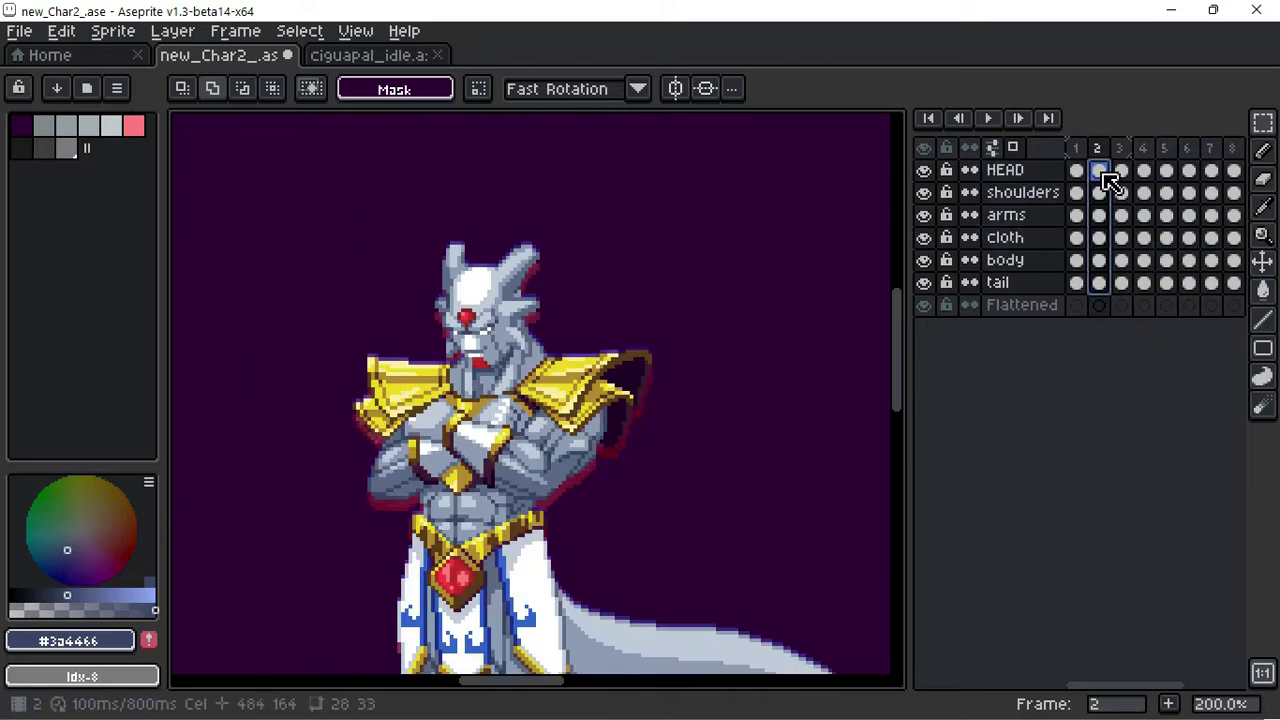
scroll(490, 355, down, 1)
key(ctrl+t)
key(Return)
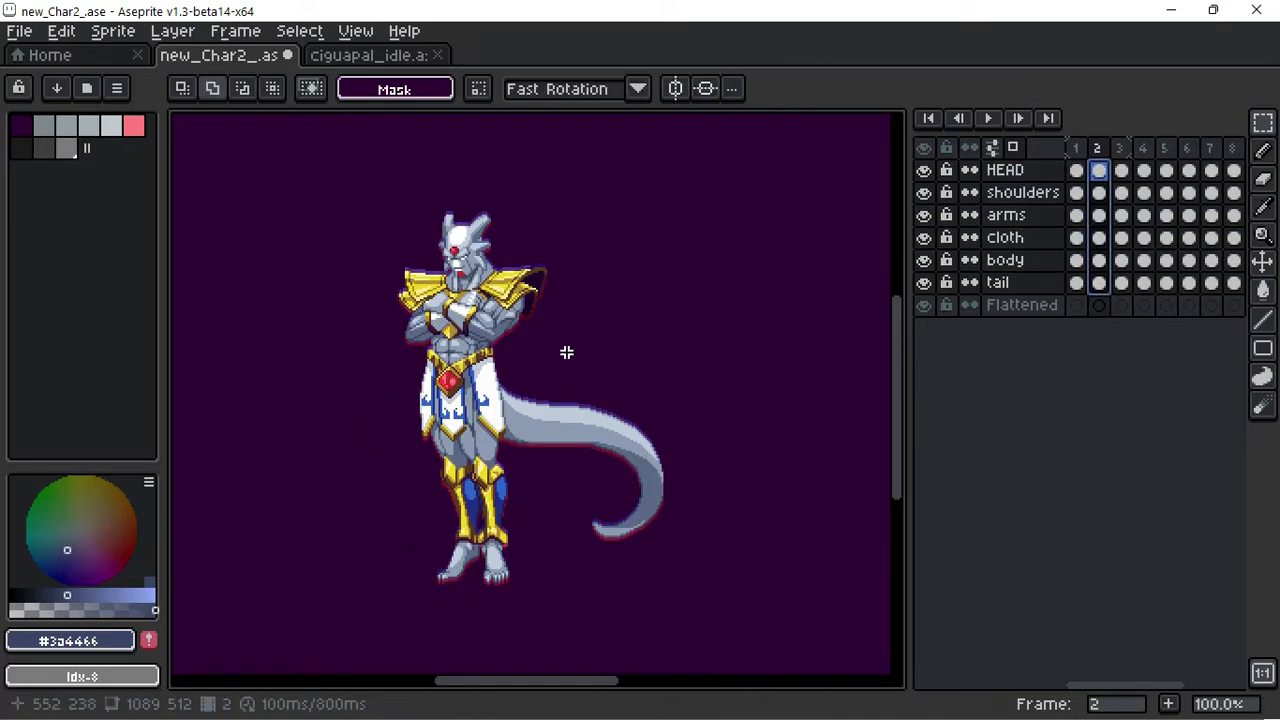
Step: Select the frame 6 tail cel and open the animation Preview window
scroll(566, 352, up, 1)
key(Right)
key(Right)
key(Right)
click(1188, 282)
scroll(735, 328, down, 1)
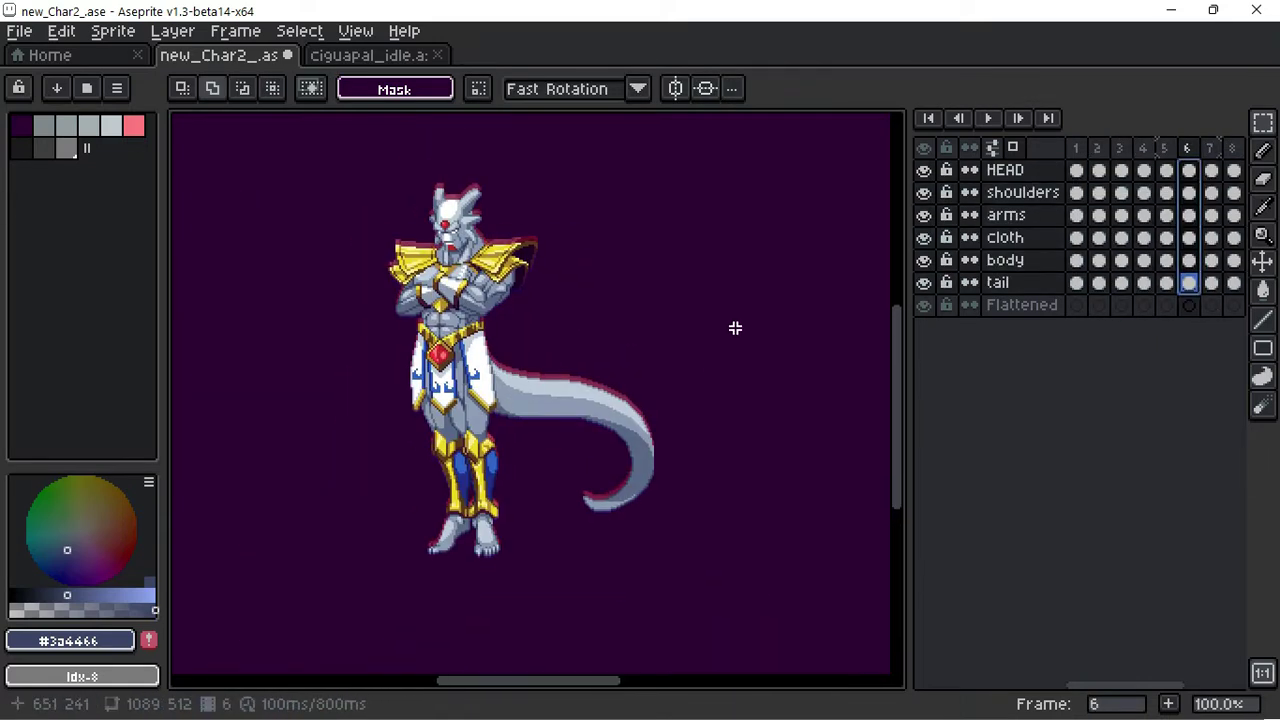
key(F7)
Step: Enlarge the Preview window and nudge the frame 6 pixels, recentering the canvas
drag(1157, 560, 1238, 668)
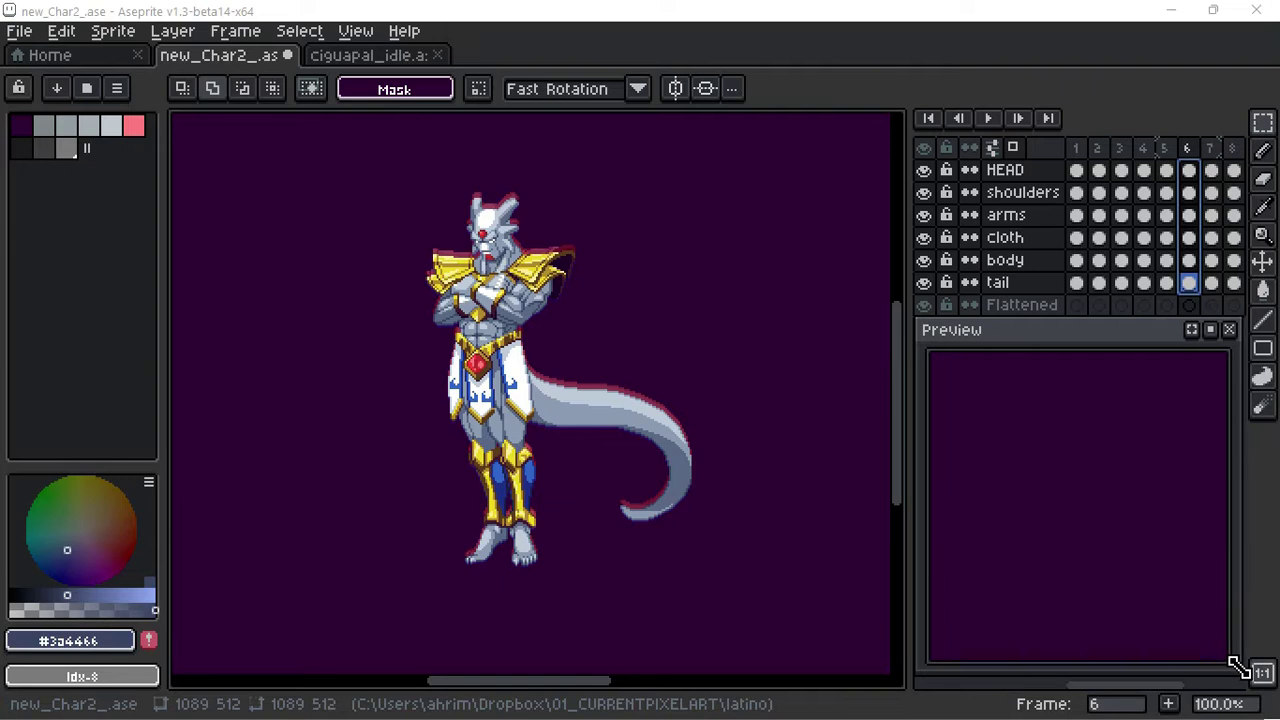
scroll(1069, 423, up, 2)
scroll(1069, 423, down, 2)
scroll(1069, 423, up, 2)
drag(1083, 320, 1083, 221)
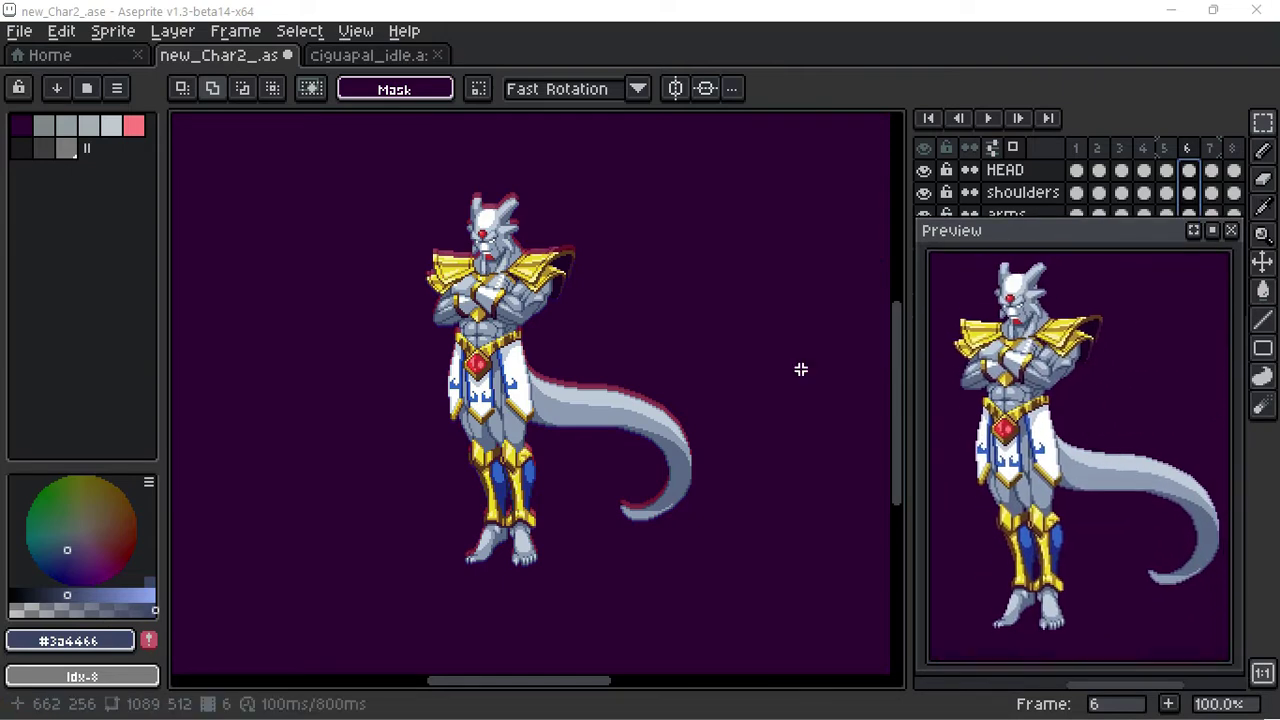
click(522, 248)
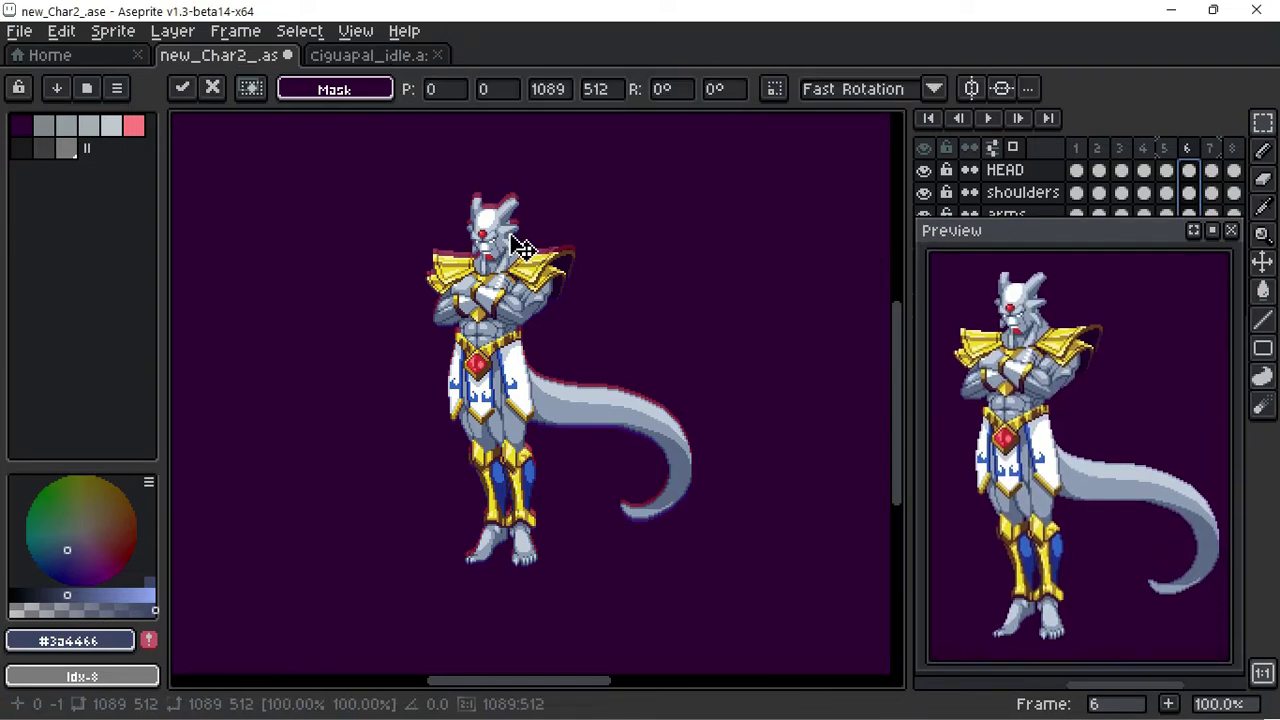
key(Return)
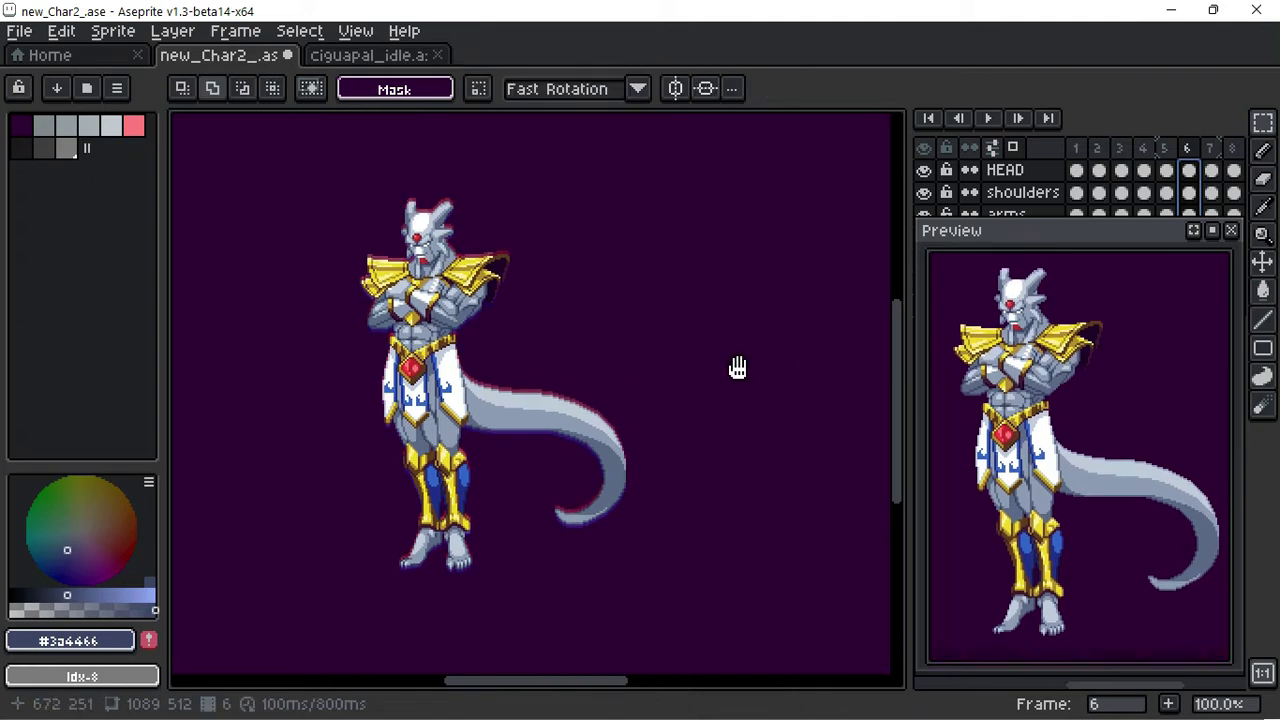
drag(534, 283, 735, 339)
Step: Dock the timeline on the left, resize it to show all 8 frames, and play
click(992, 148)
click(787, 207)
drag(160, 343, 69, 343)
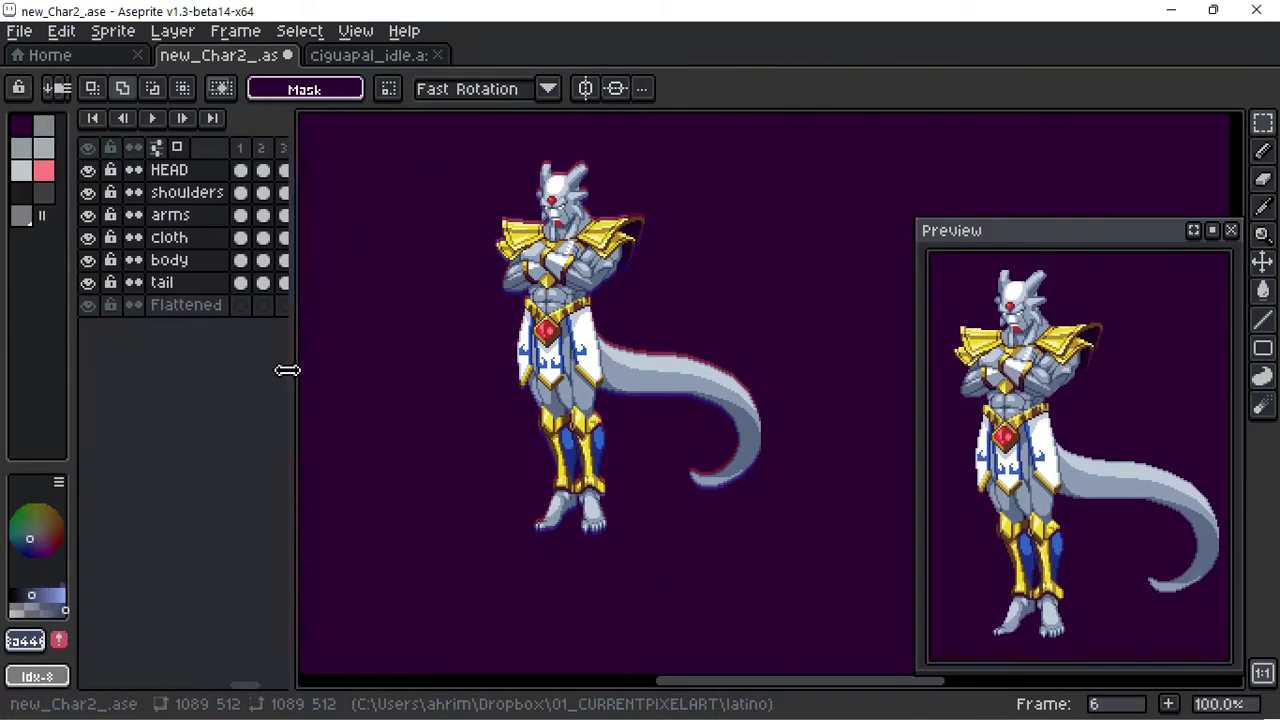
drag(287, 370, 414, 391)
key(Return)
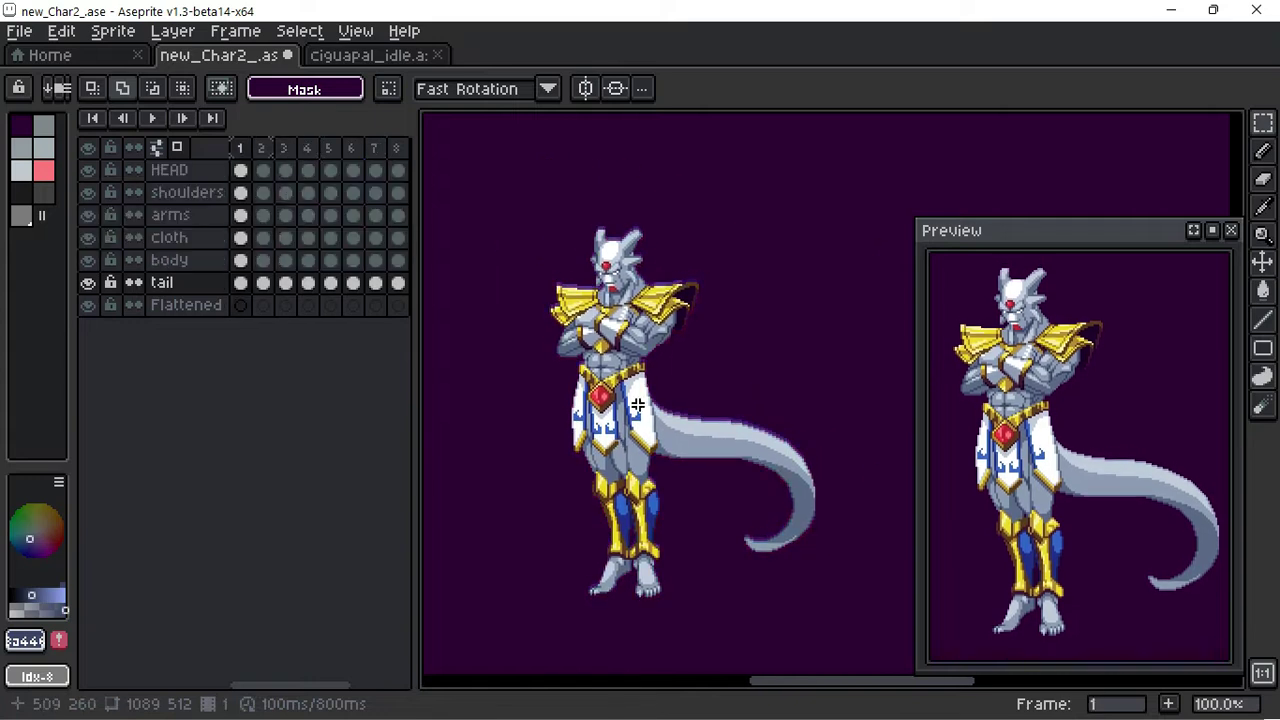
Step: On the arms layer, nudge the crossed arms in frames 2 and 3
ctrl+click(165, 215)
drag(657, 365, 660, 358)
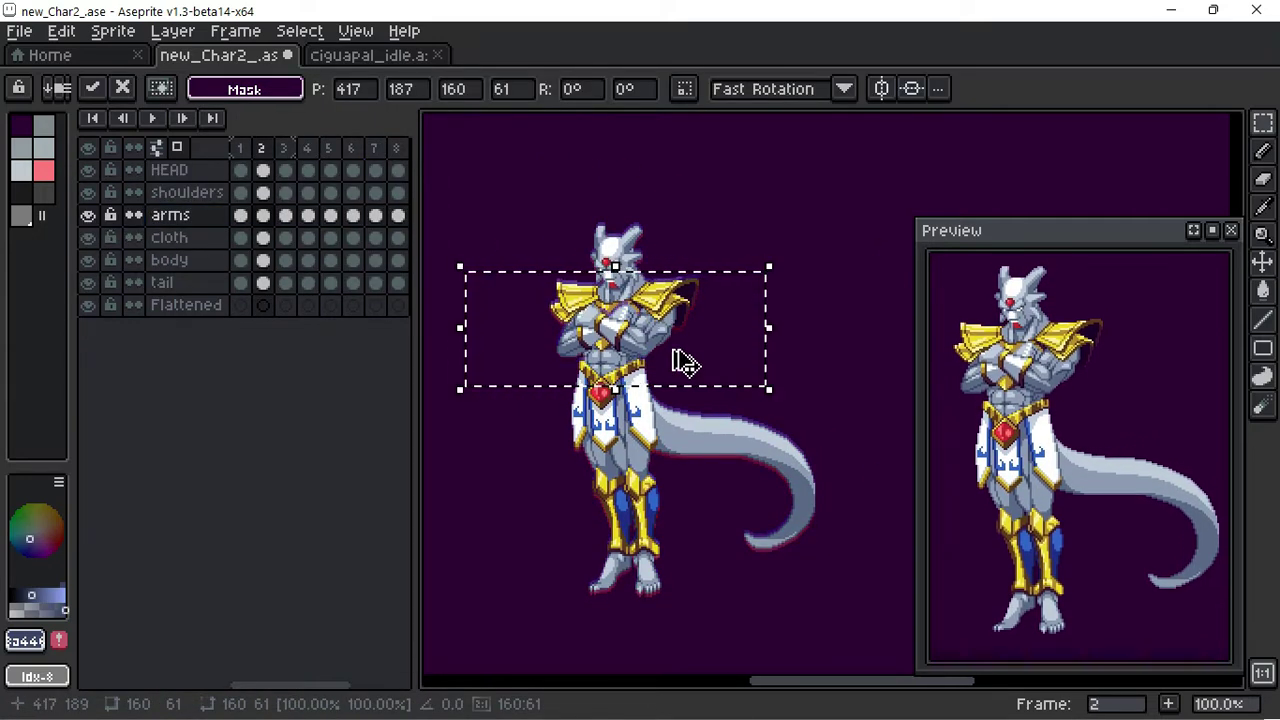
key(Return)
key(Right)
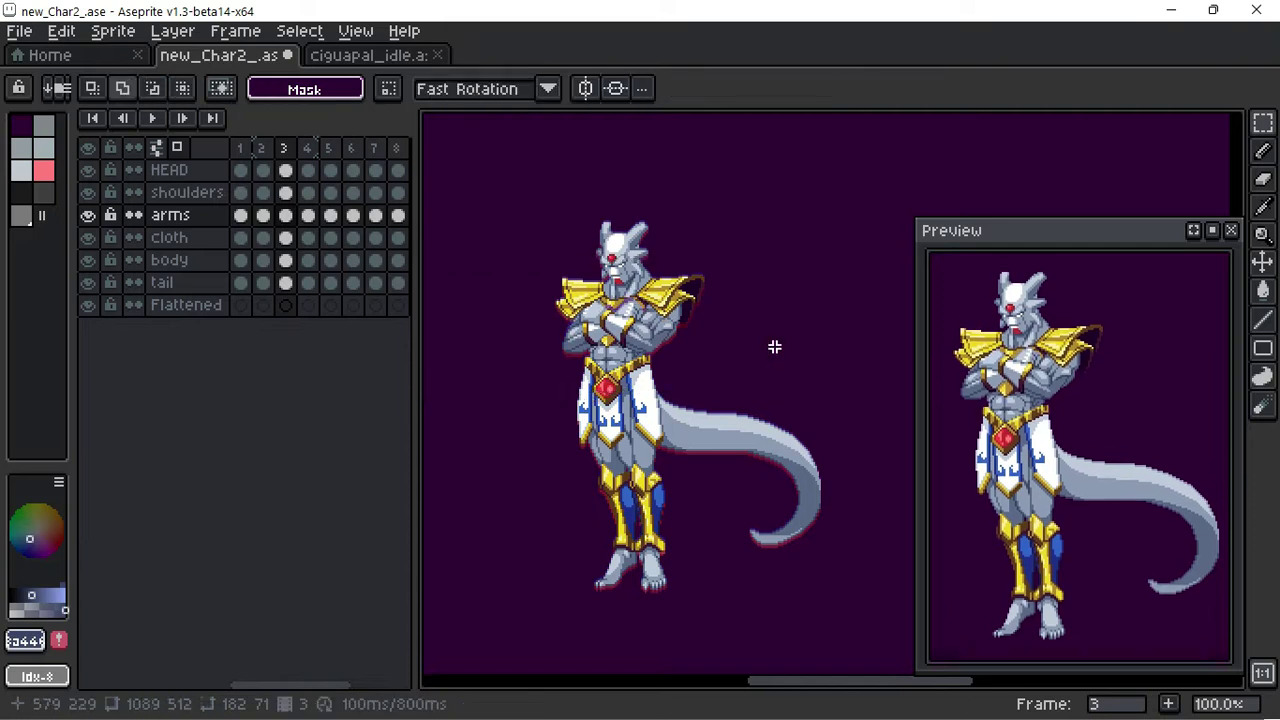
ctrl+click(651, 386)
key(Return)
key(Right)
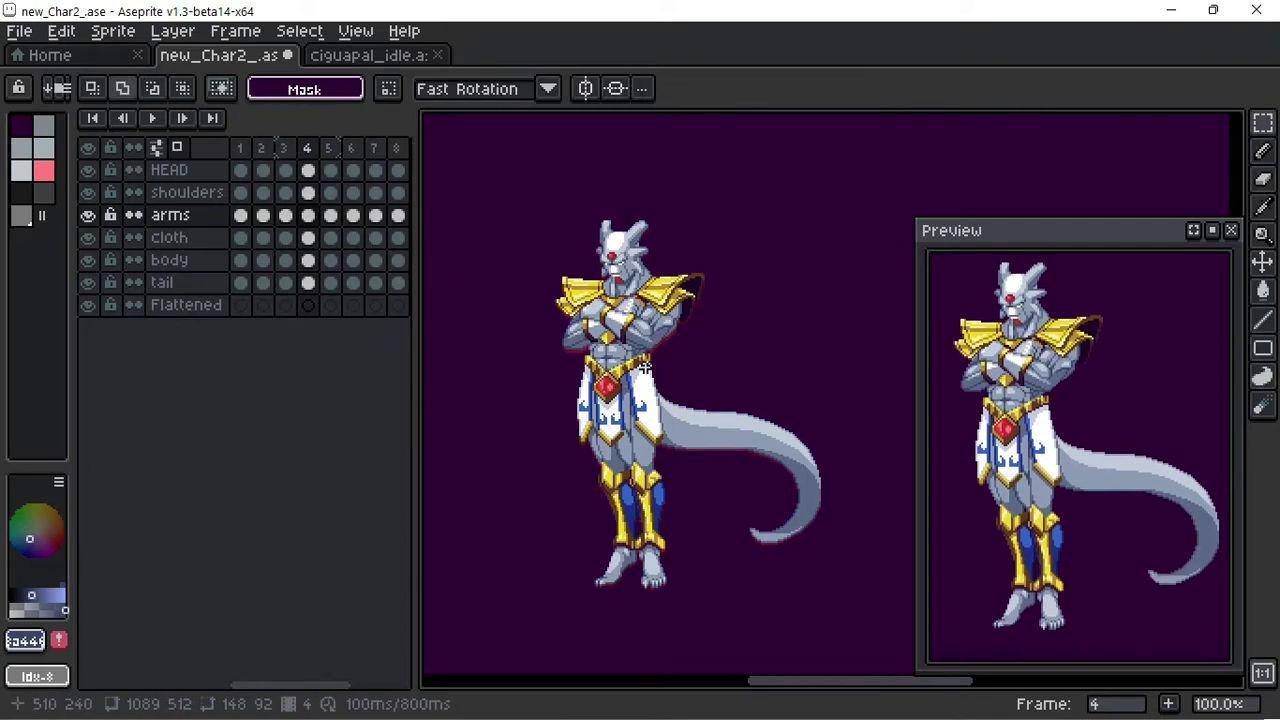
Step: Shift the crossed arms on frame 6 and the following frame
key(Right)
key(Right)
ctrl+click(652, 380)
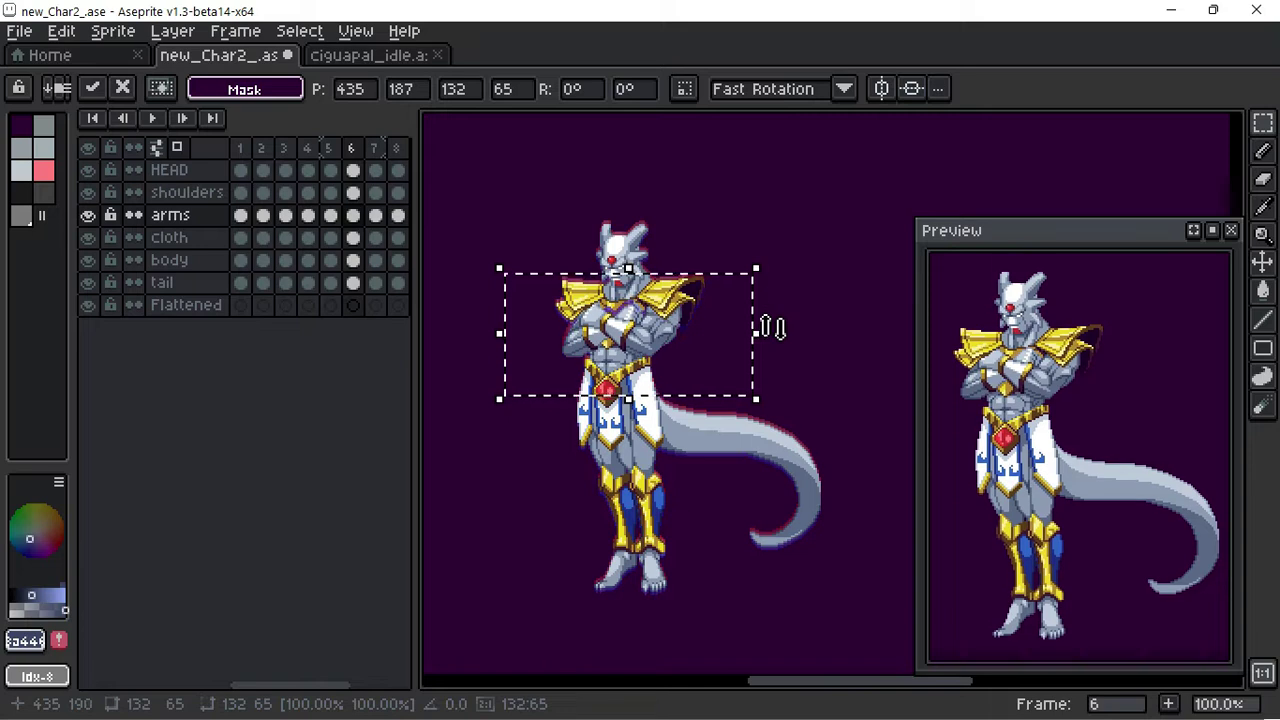
key(Return)
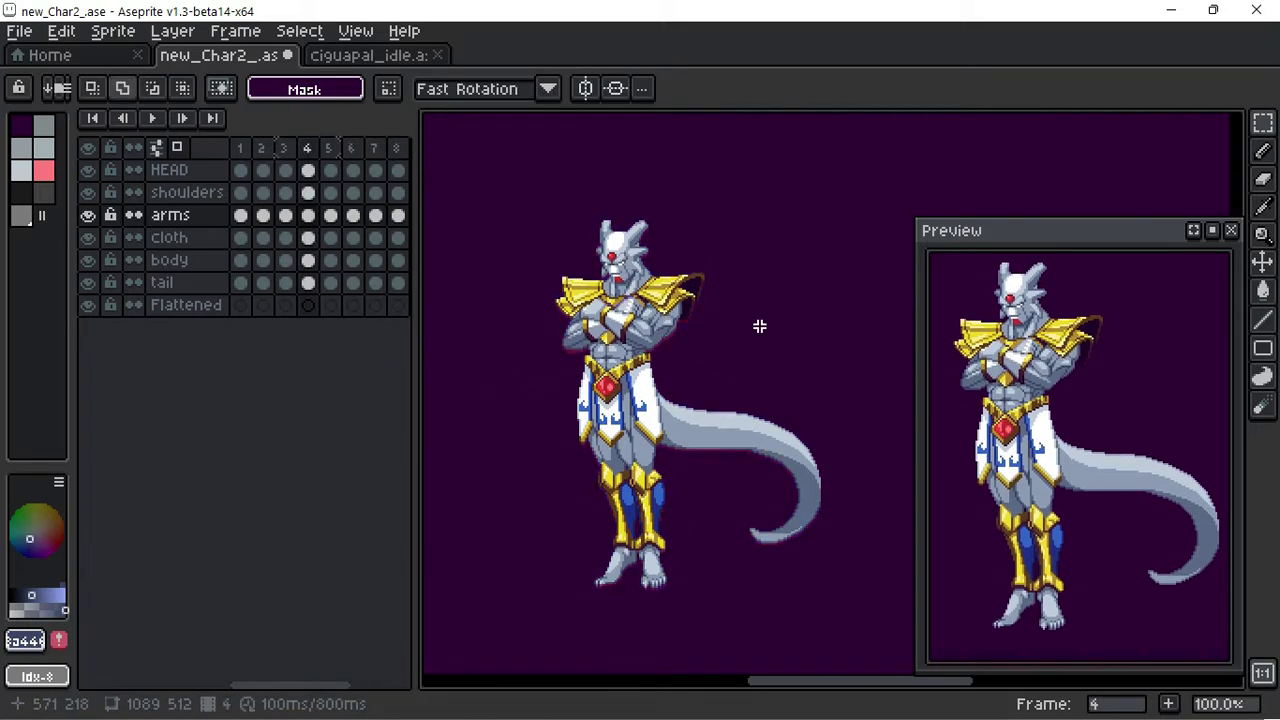
ctrl+click(750, 320)
key(Return)
key(Right)
key(Right)
Step: Nudge the frame 4 arms, then step back through the frames
key(Left)
ctrl+click(509, 380)
key(Return)
key(Left)
key(Left)
key(Left)
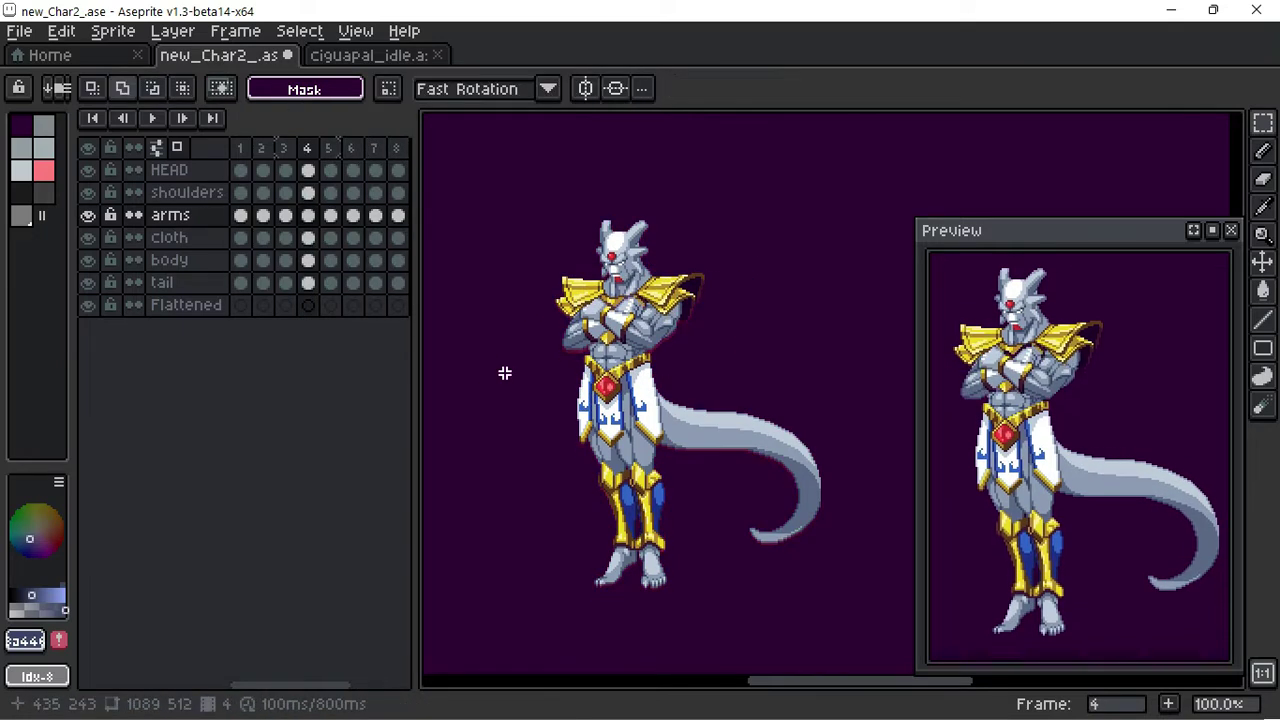
key(Left)
key(Left)
key(Left)
key(Left)
key(Right)
key(Right)
Step: On the shoulders layer, lasso the frame 2 right shoulder plate and rotate it about -1.7°
scroll(600, 285, up, 1)
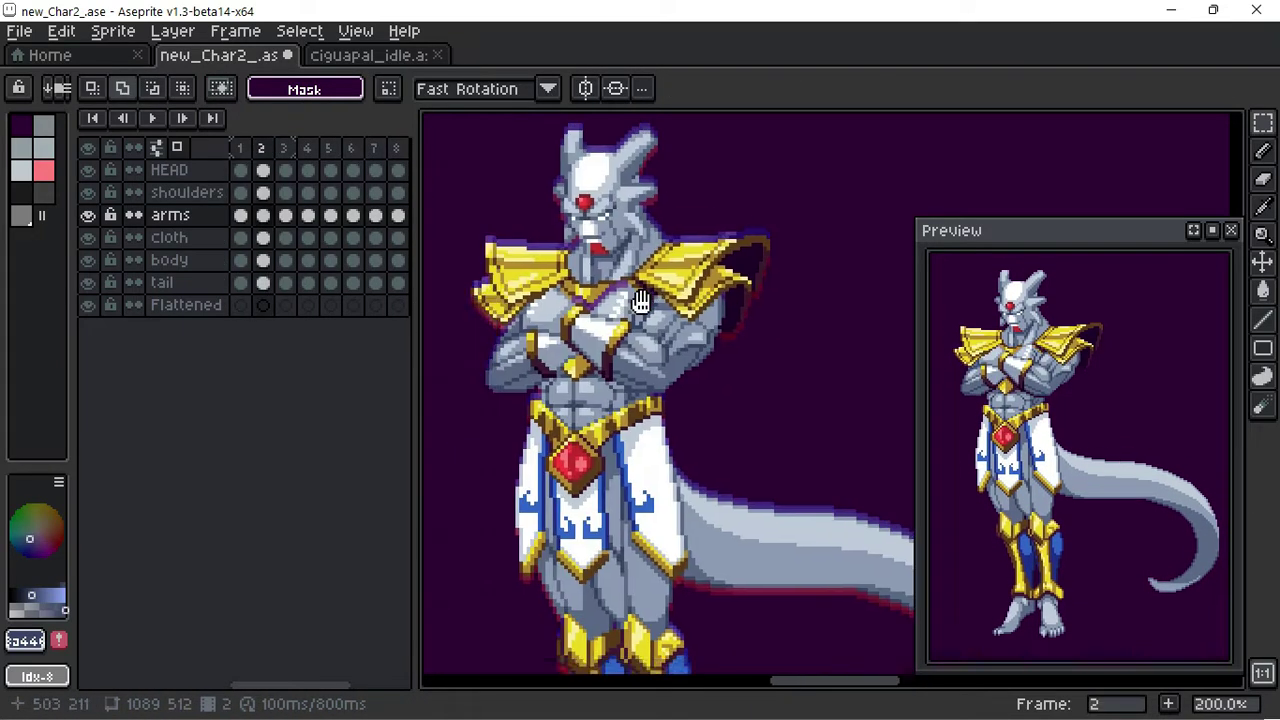
scroll(760, 240, up, 1)
ctrl+click(731, 257)
key(q)
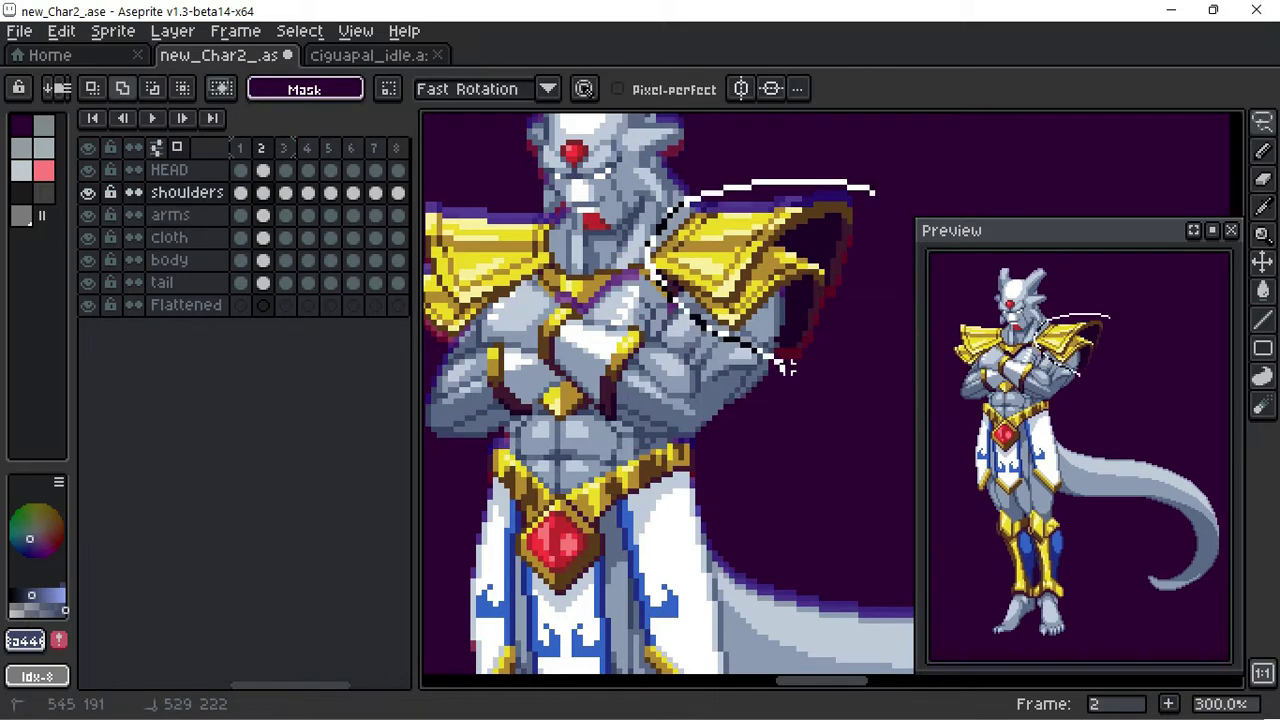
drag(893, 160, 810, 288)
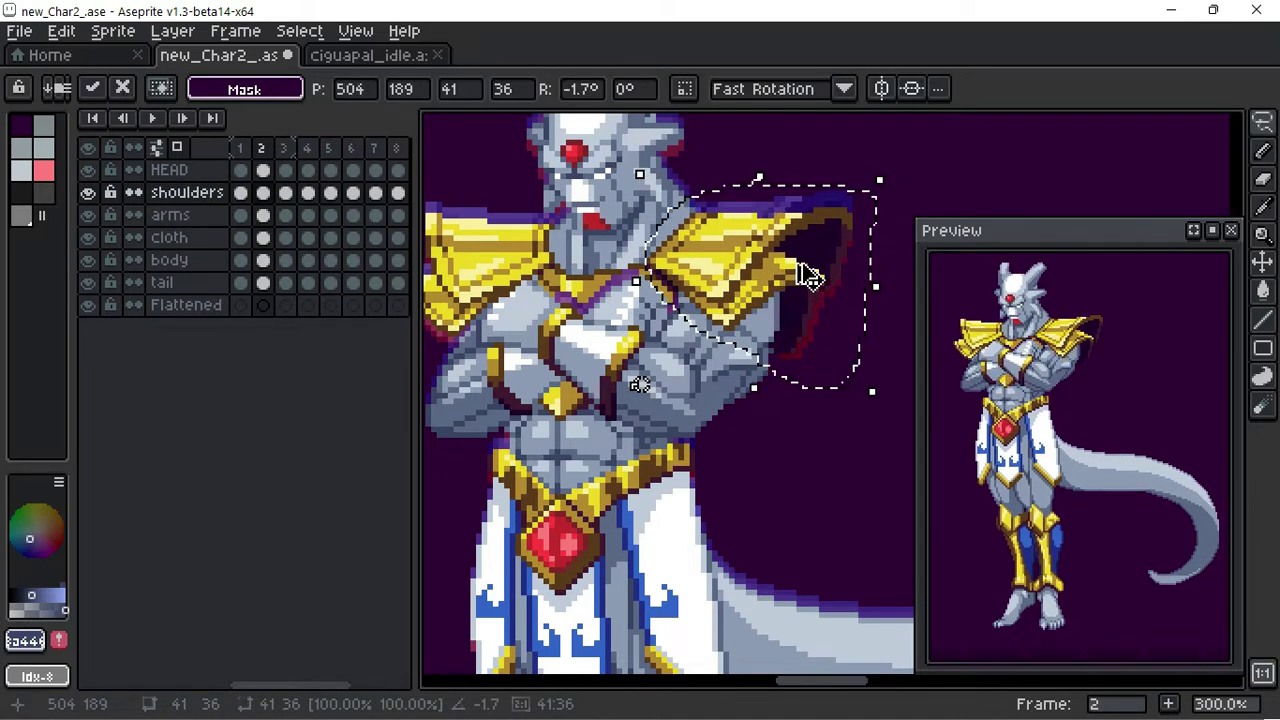
key(ctrl+d)
key(ctrl+z)
Step: Sample the dark brown outline and darker gold trim while comparing frames 1 and 2
key(Left)
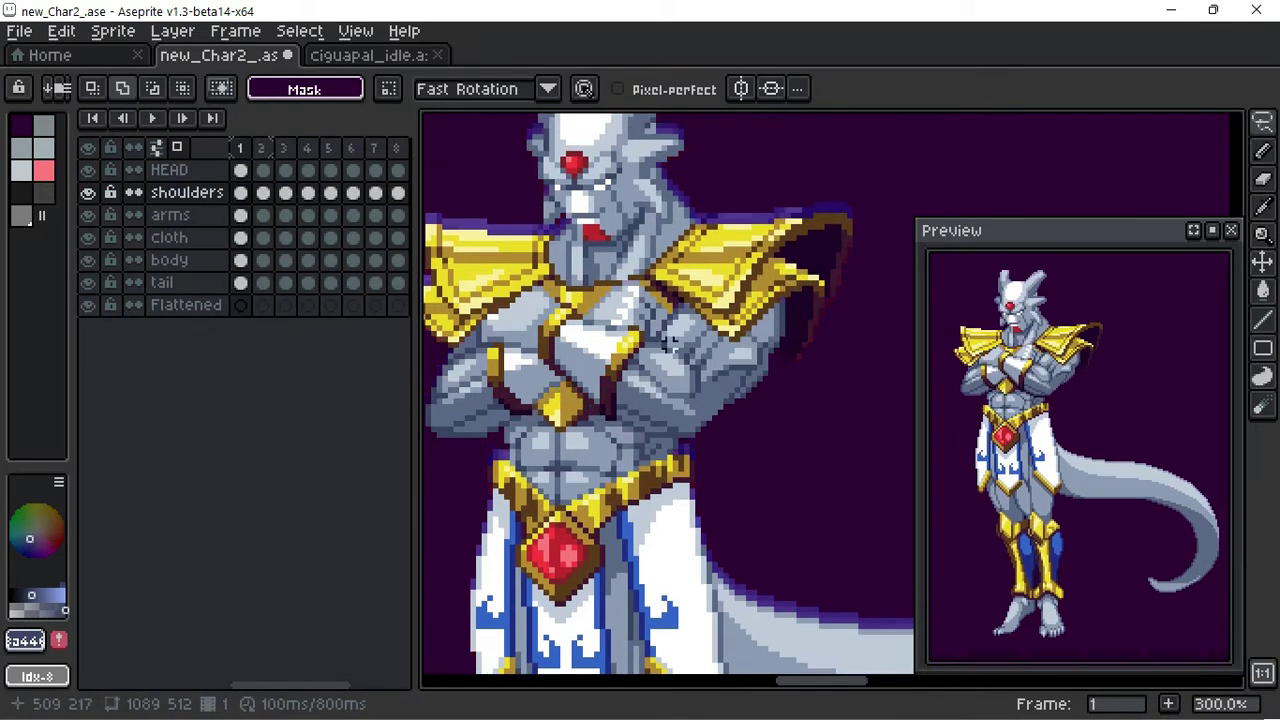
key(Right)
scroll(586, 251, up, 3)
key(alt+Down)
key(alt+Down)
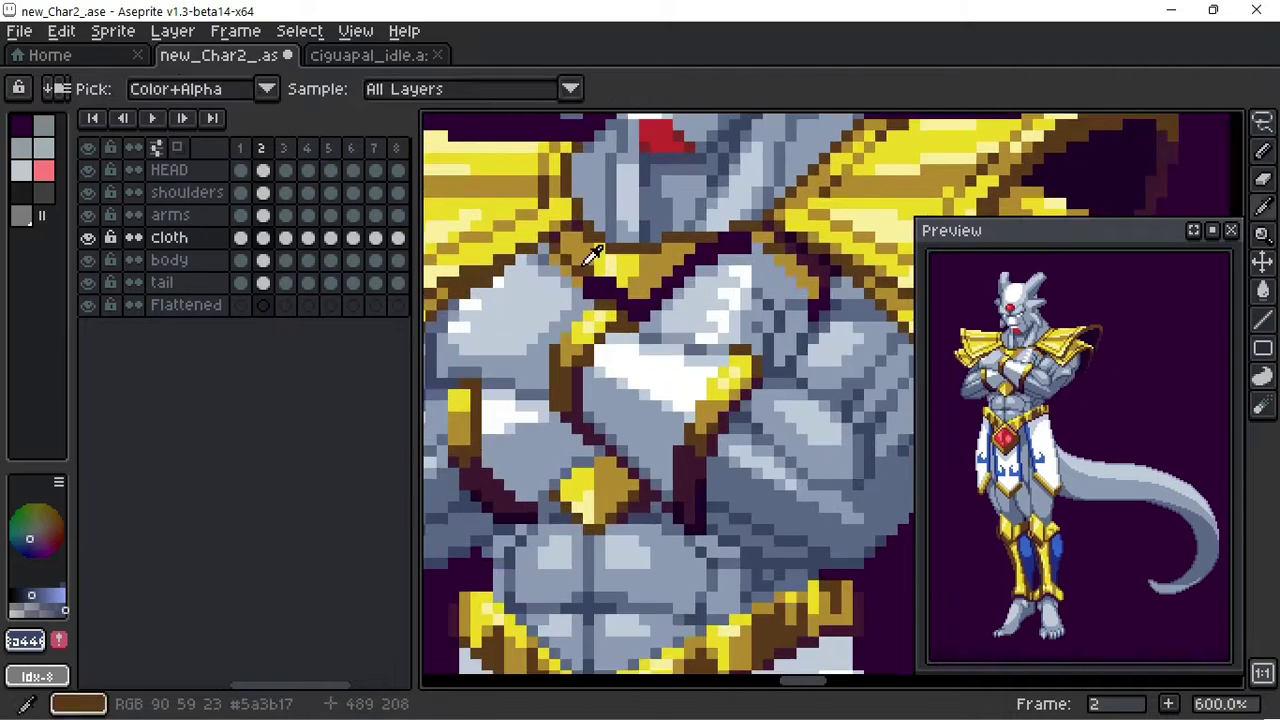
alt+click(590, 250)
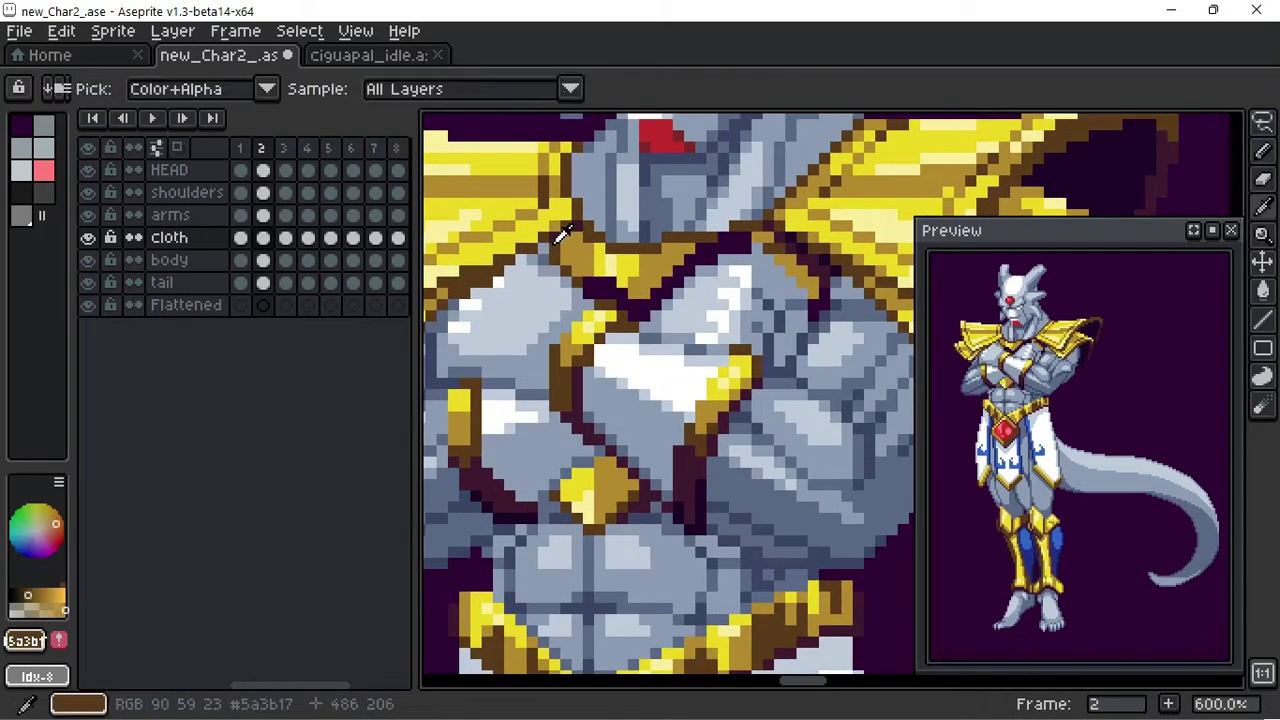
alt+click(621, 302)
key(Left)
key(Right)
key(Left)
key(Right)
Step: Sample a dark reddish shadow colour and move to frame 8
key(Left)
key(Right)
key(Left)
alt+click(628, 311)
key(Up)
key(Up)
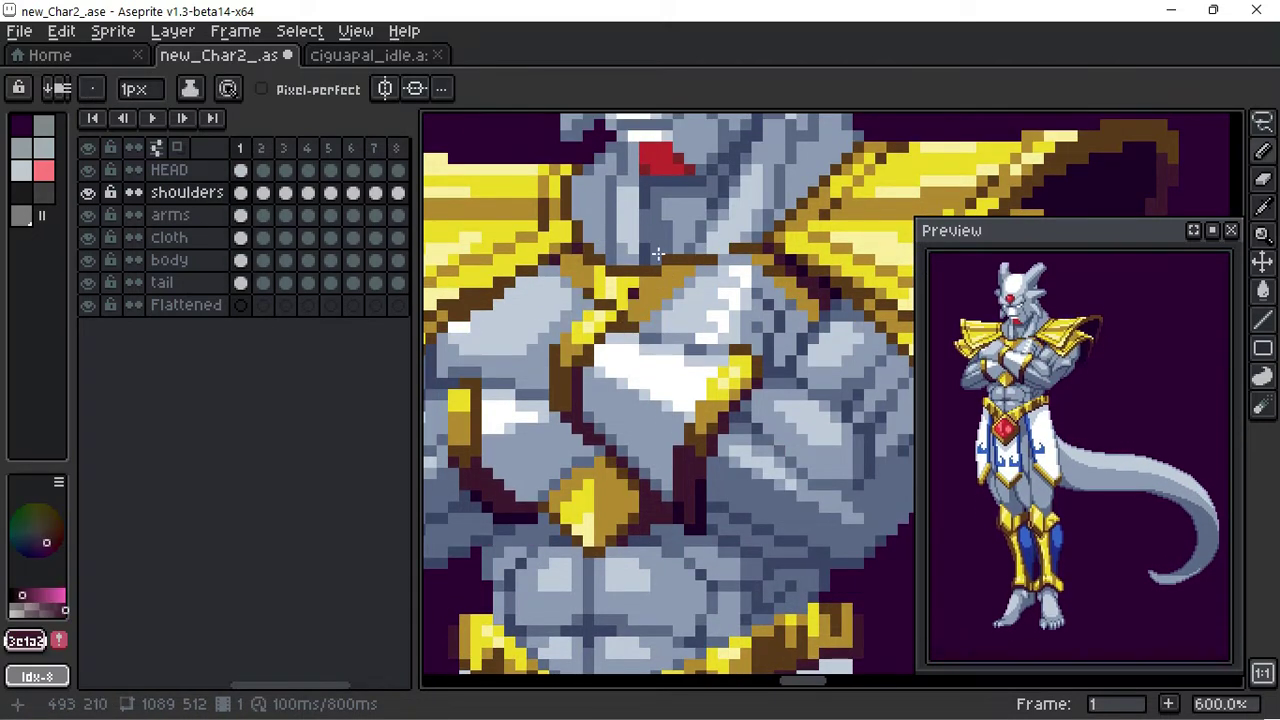
key(Left)
scroll(694, 171, down, 2)
scroll(768, 296, up, 3)
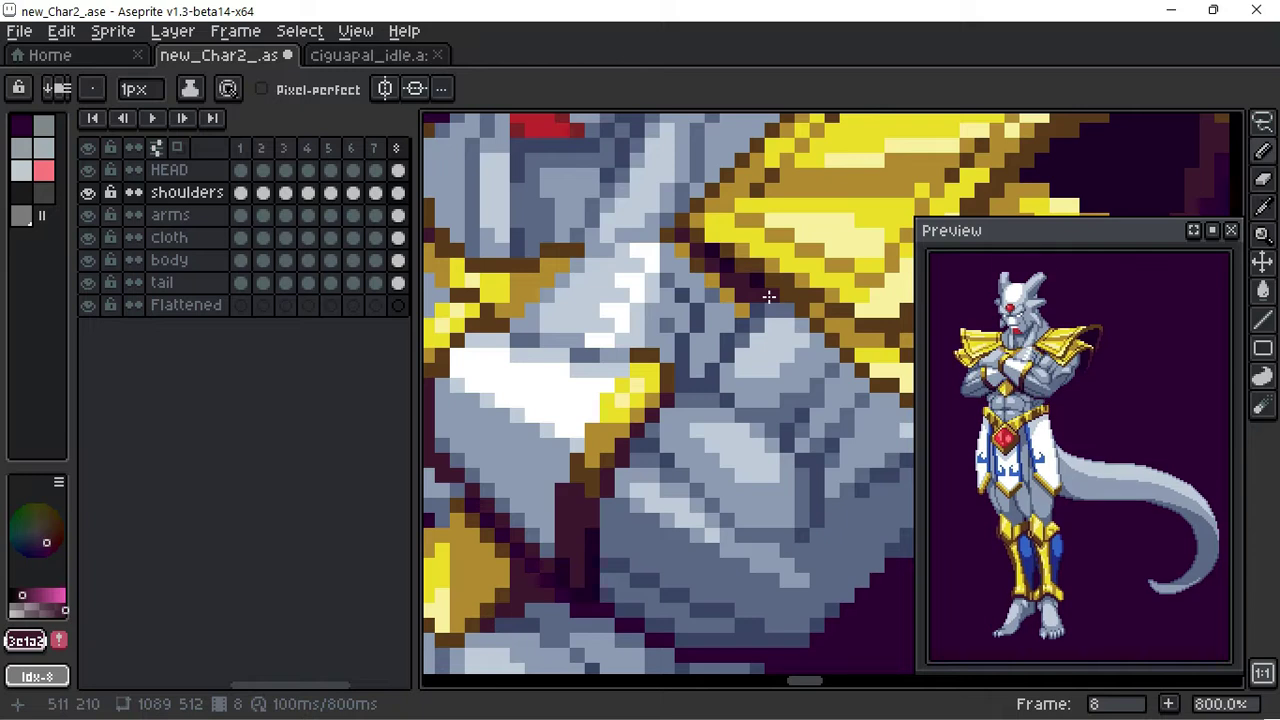
Step: On the cloth layer, sample the chest trim gold and compare neighbouring frames
alt+click(772, 292)
scroll(670, 355, down, 2)
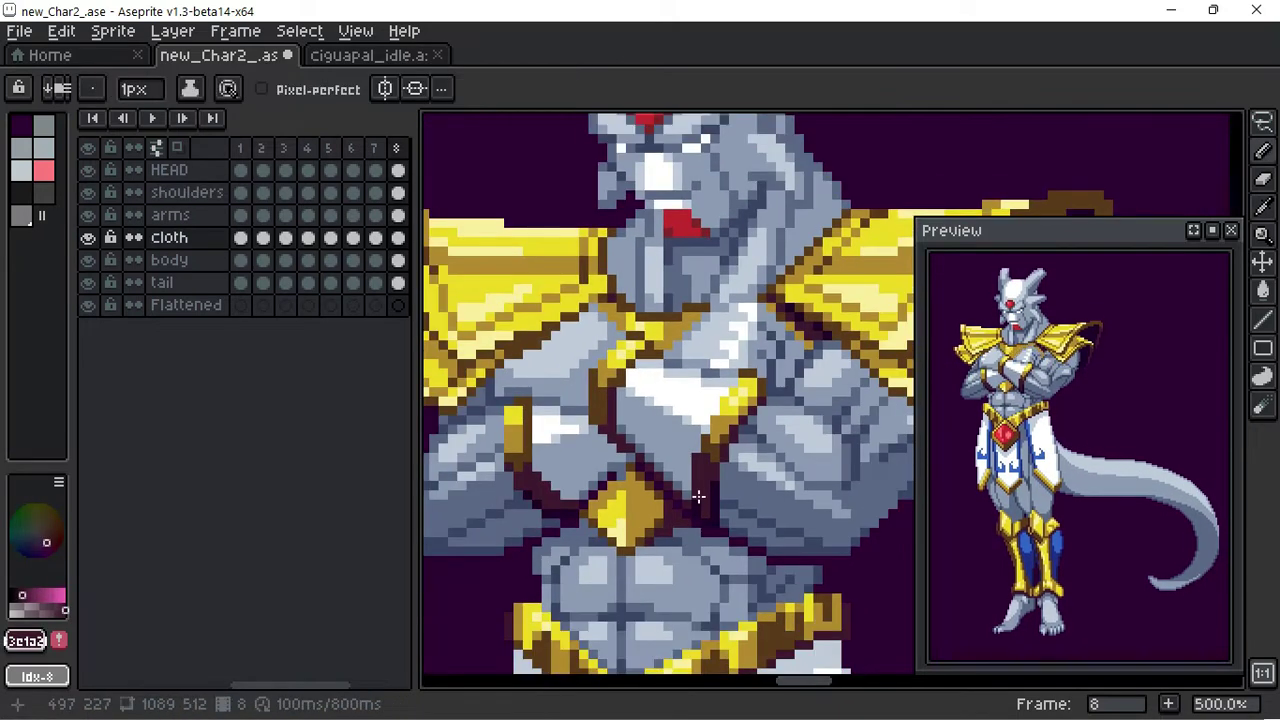
scroll(680, 478, up, 1)
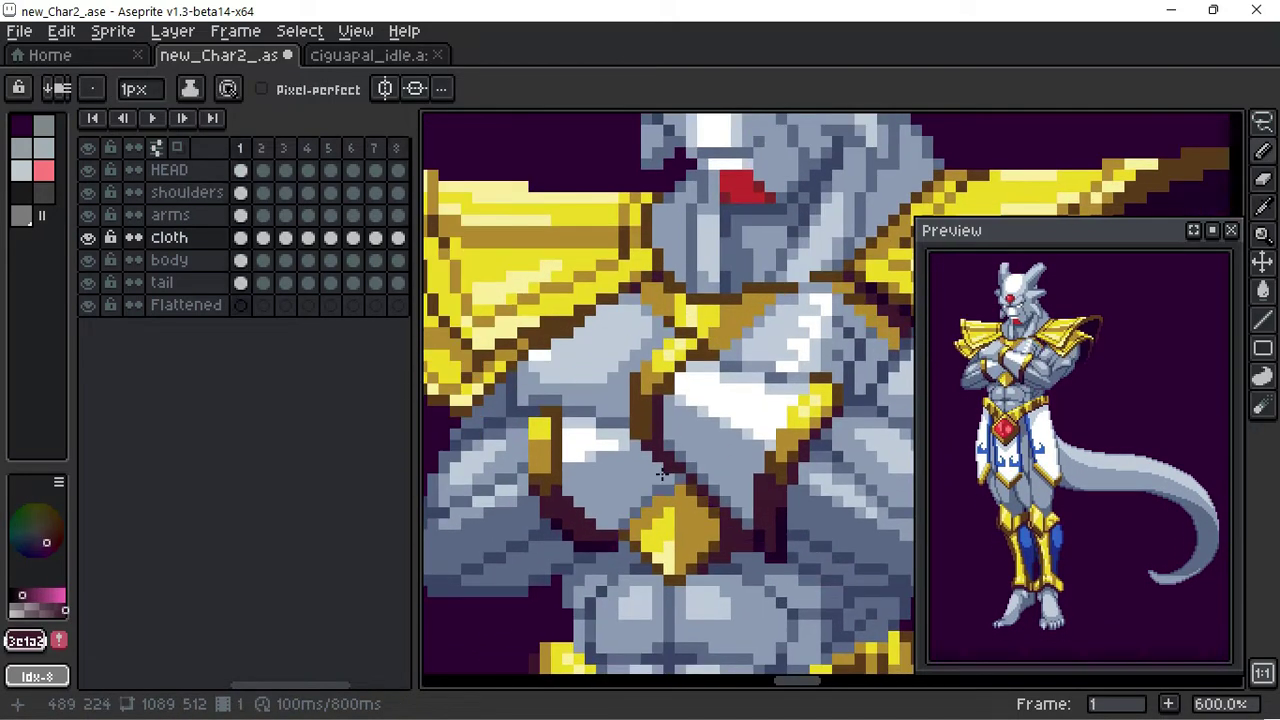
alt+click(637, 513)
key(comma)
key(comma)
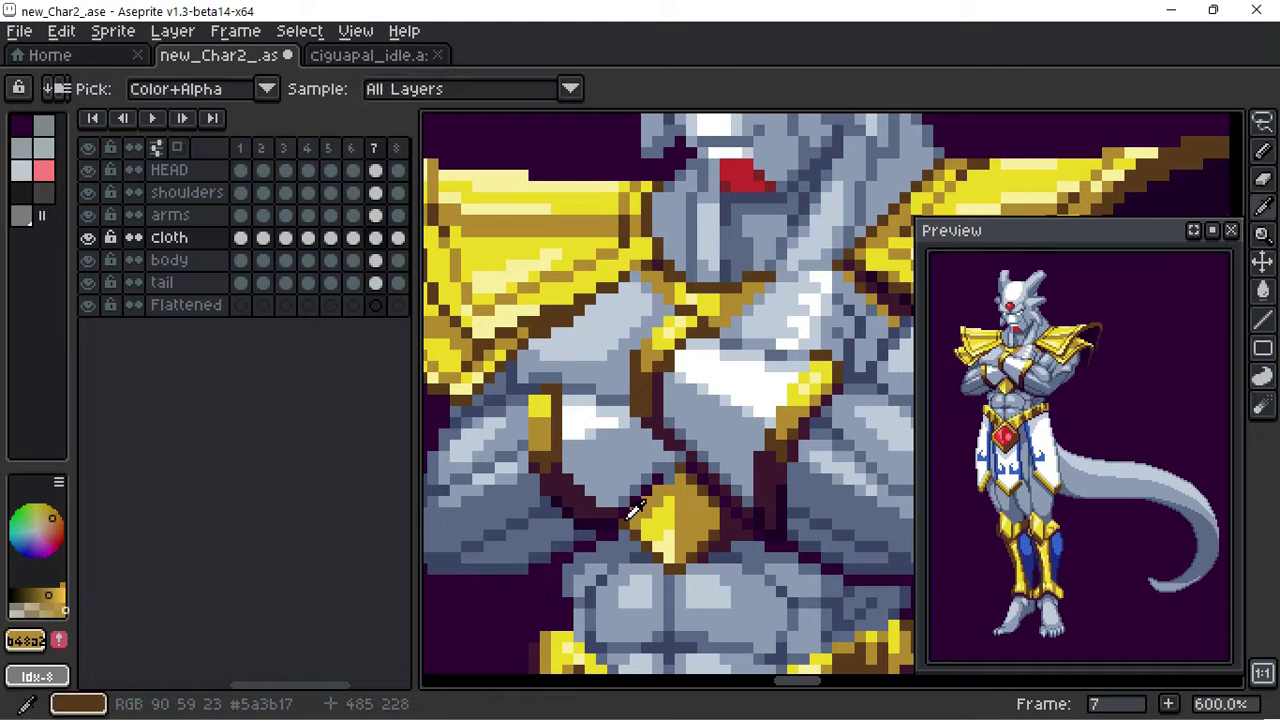
key(comma)
key(comma)
key(period)
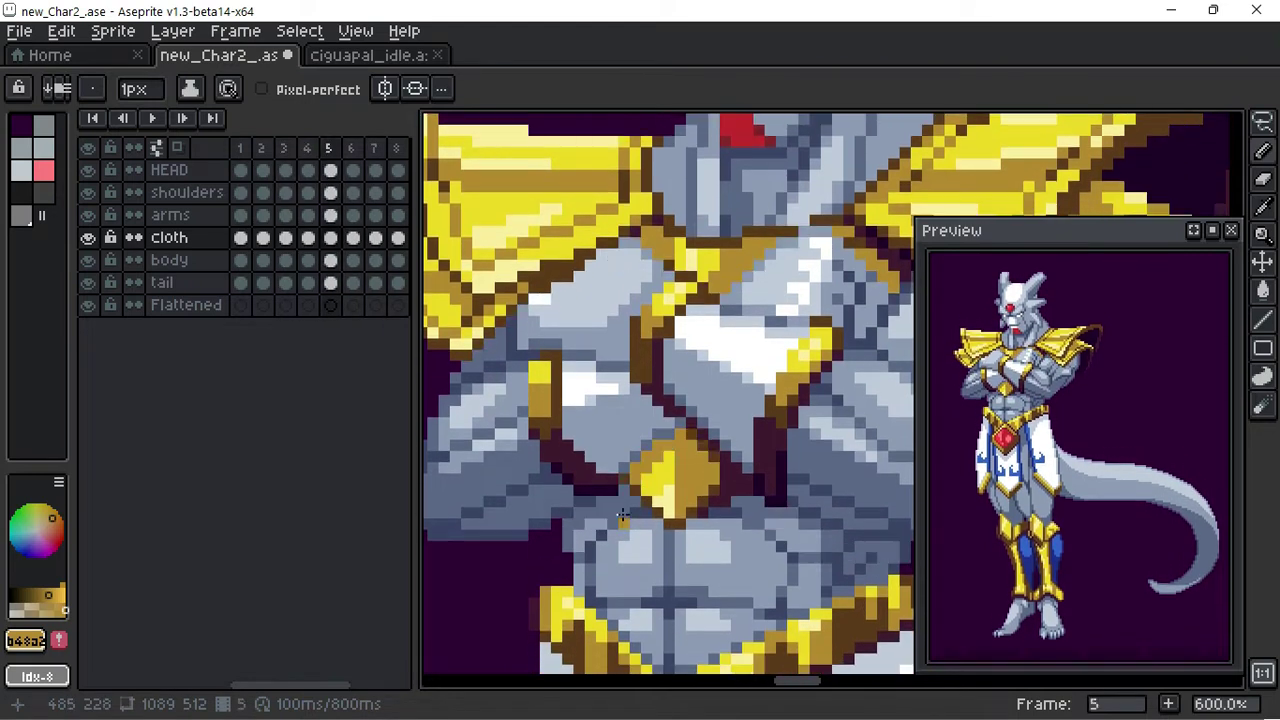
key(comma)
key(period)
Step: Sample the blue-grey chest armour colour and flip between frames to compare
key(comma)
alt+click(622, 490)
key(comma)
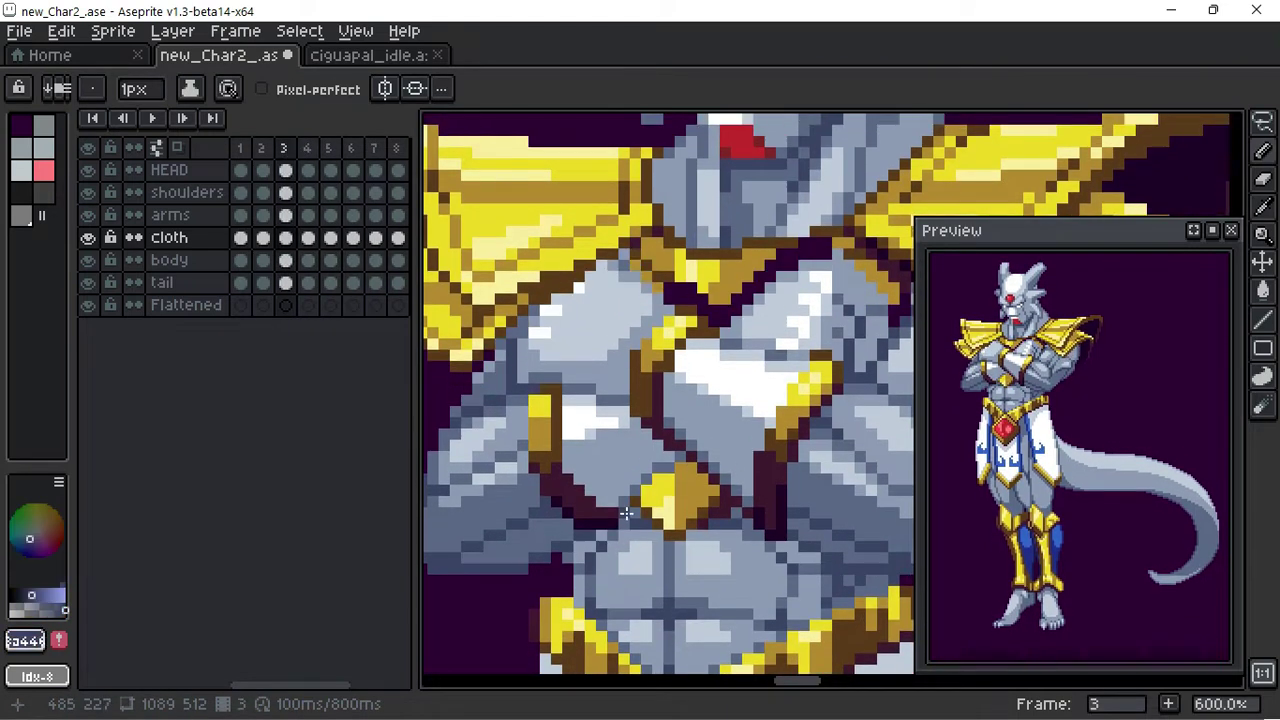
key(period)
key(comma)
key(period)
key(comma)
key(comma)
key(comma)
key(comma)
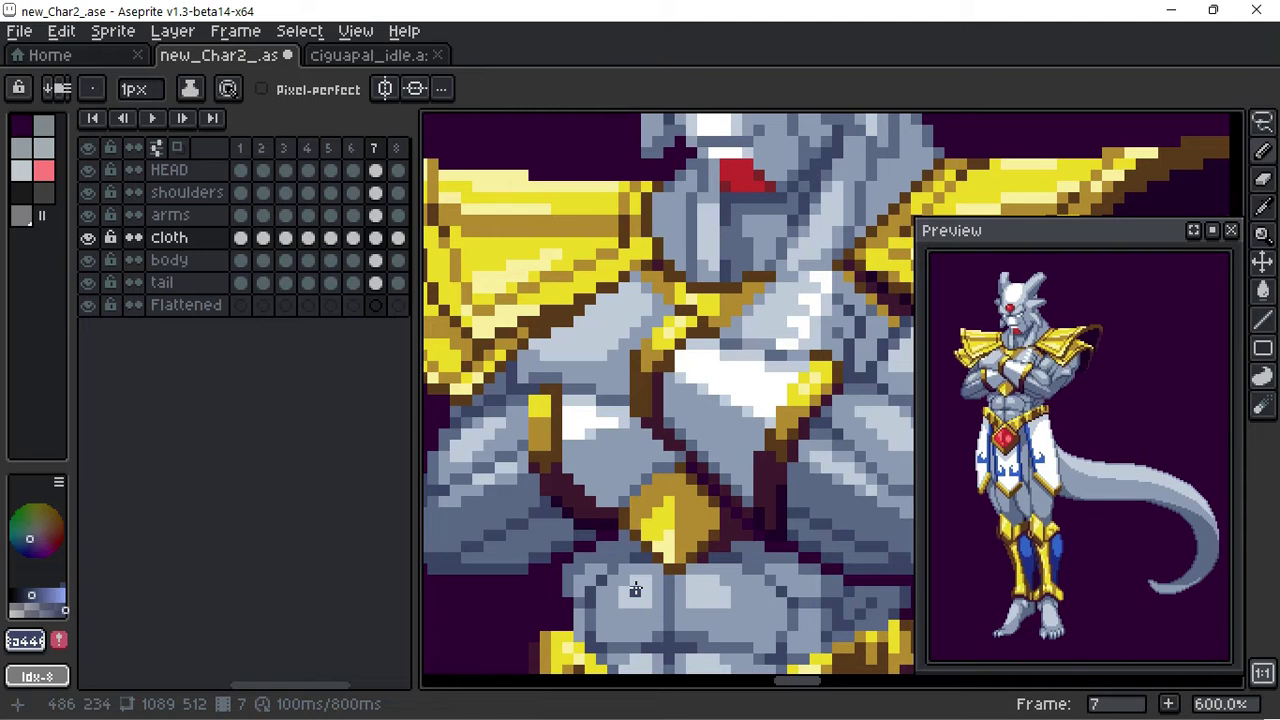
scroll(598, 388, down, 4)
scroll(707, 447, up, 2)
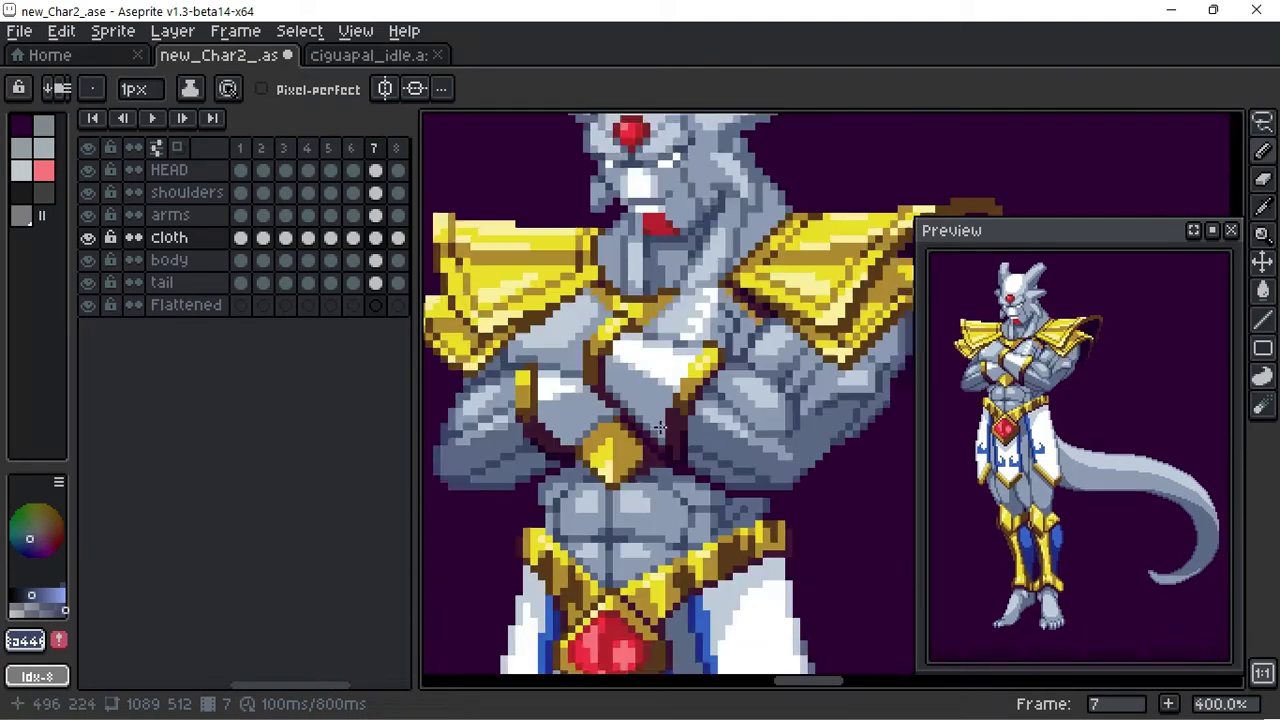
scroll(707, 447, up, 1)
Step: Set all eight frames to 200 ms each, giving a 1.60 s loop
drag(240, 148, 397, 148)
text(p200)
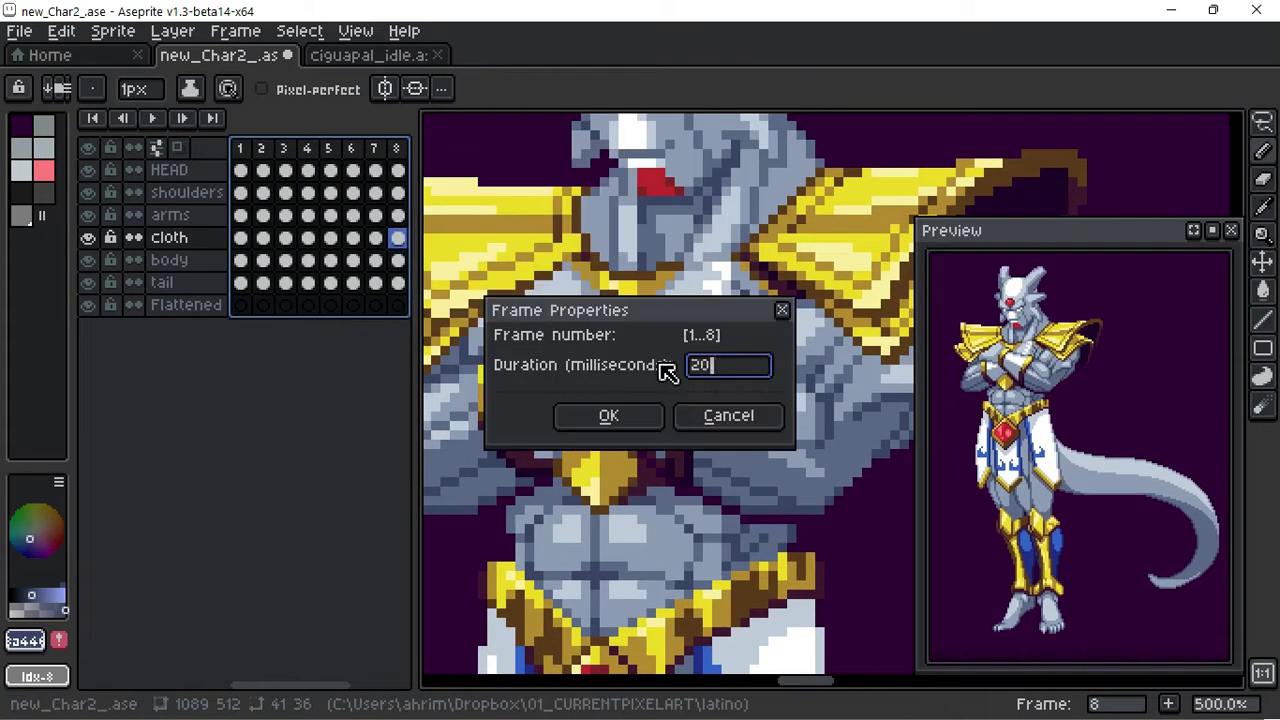
key(Return)
key(Return)
scroll(677, 398, down, 1)
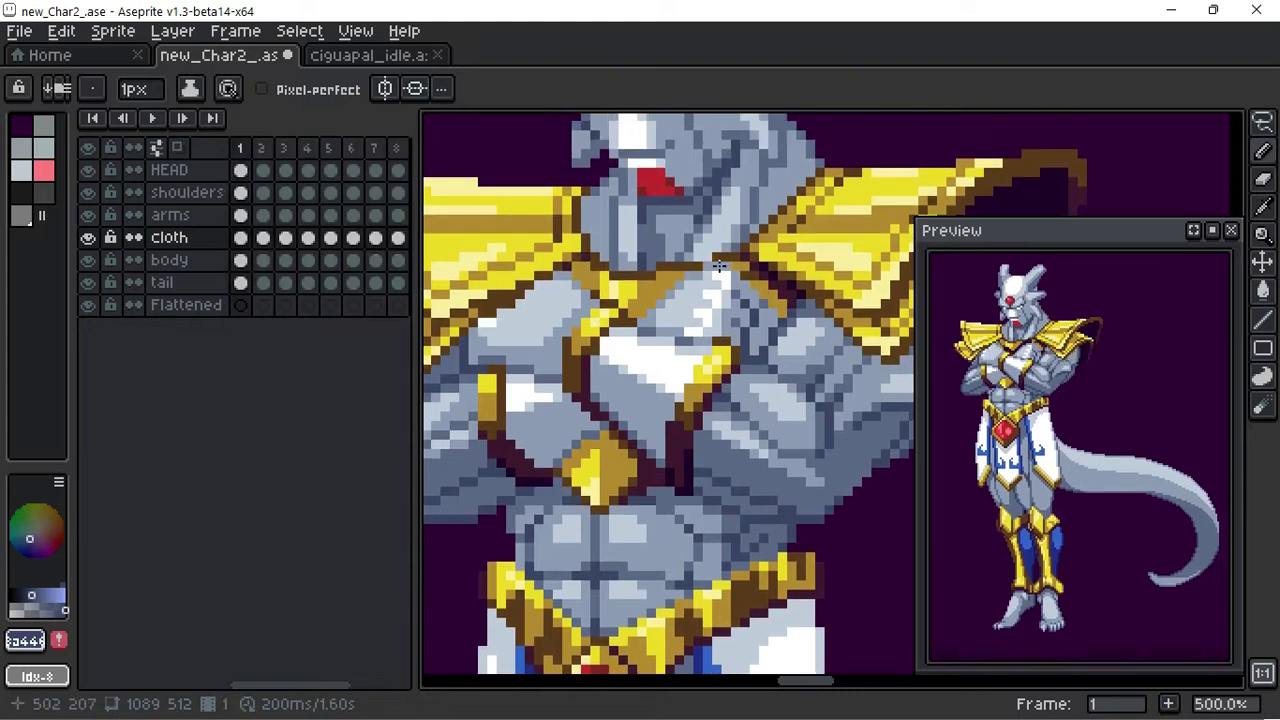
Step: Lasso the torso and arms on the arms layer, then drop the selection
key(q)
key(Up)
scroll(648, 340, down, 1)
drag(560, 250, 762, 390)
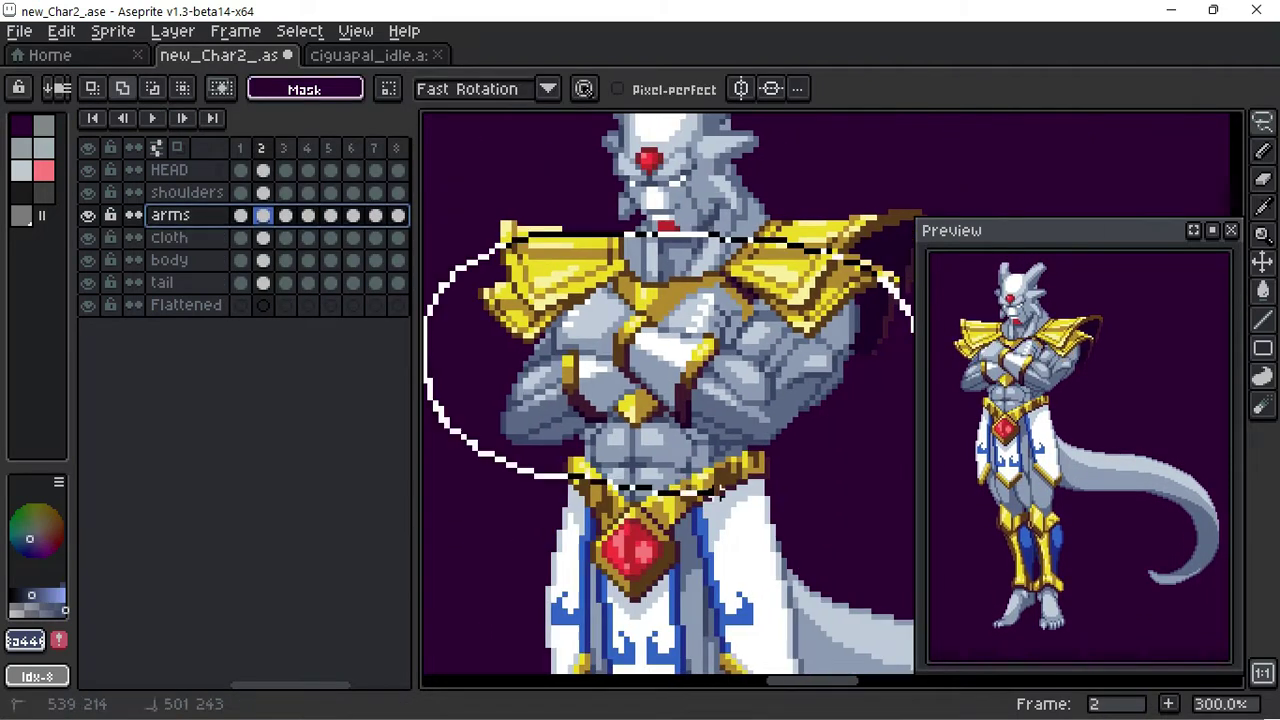
key(ctrl+d)
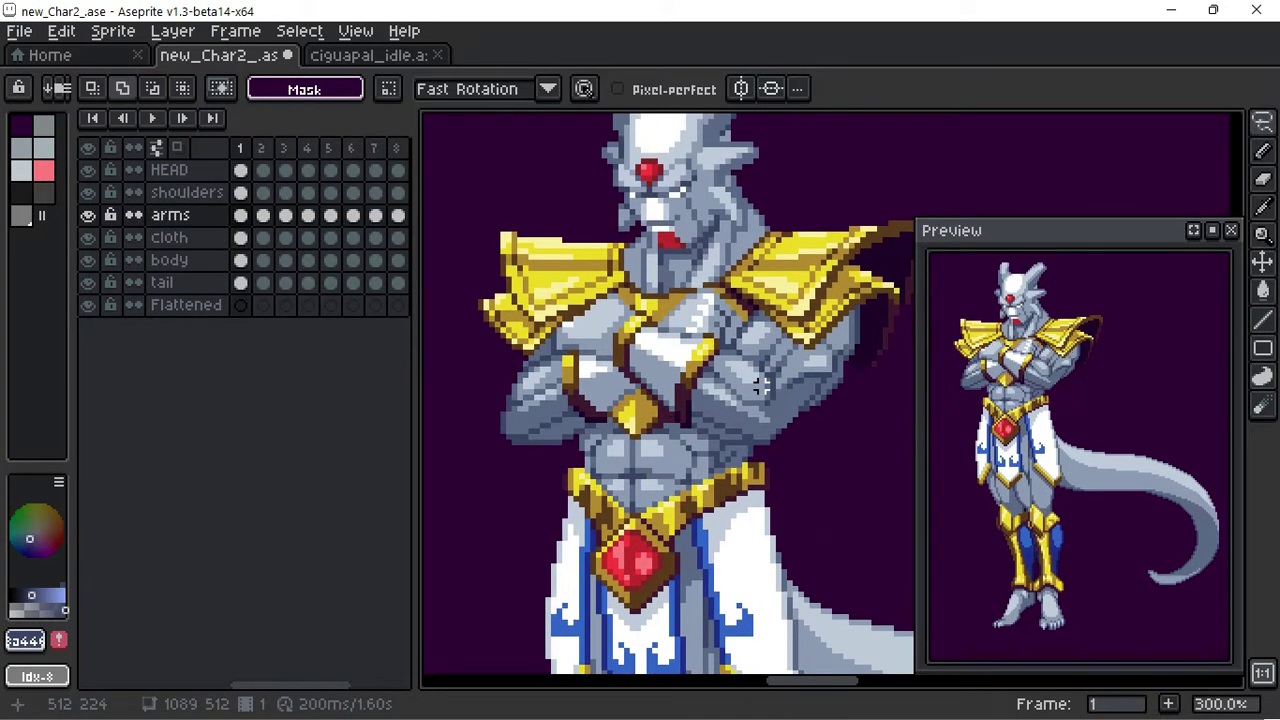
scroll(731, 318, up, 1)
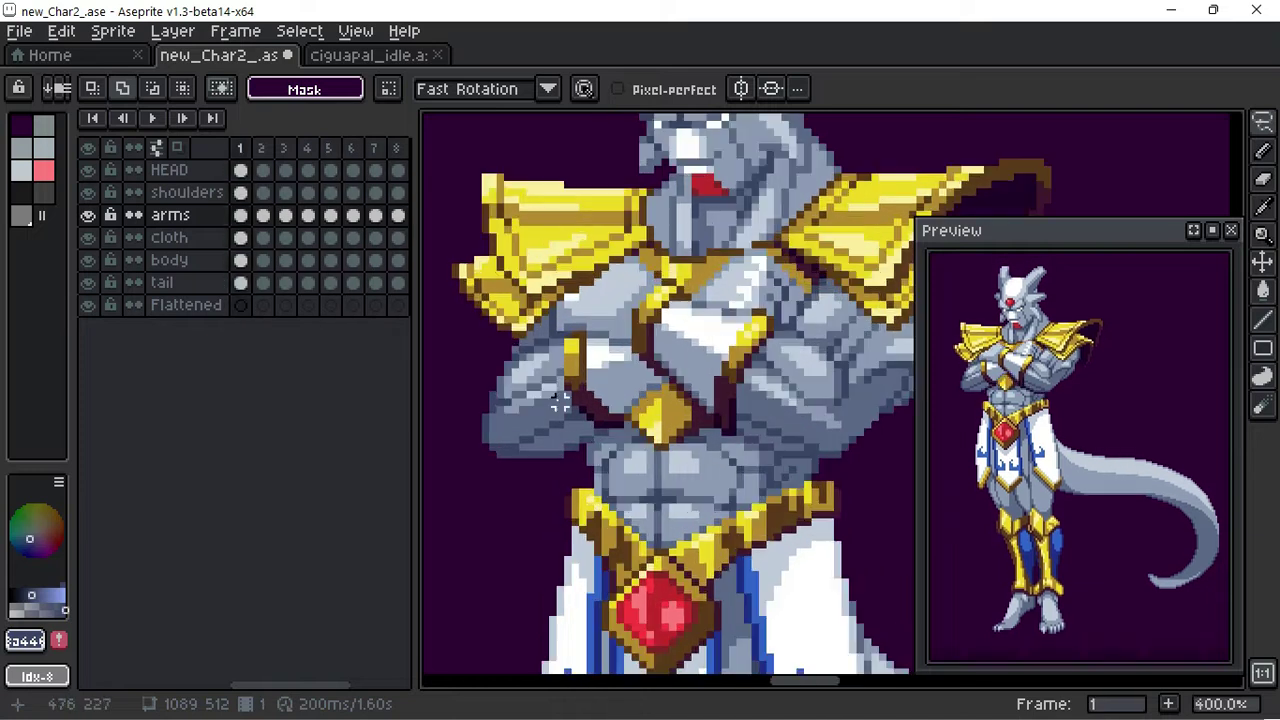
Step: On the cloth layer with the 1px pencil, pick up the gold chest-trim colour
key(Down)
key(b)
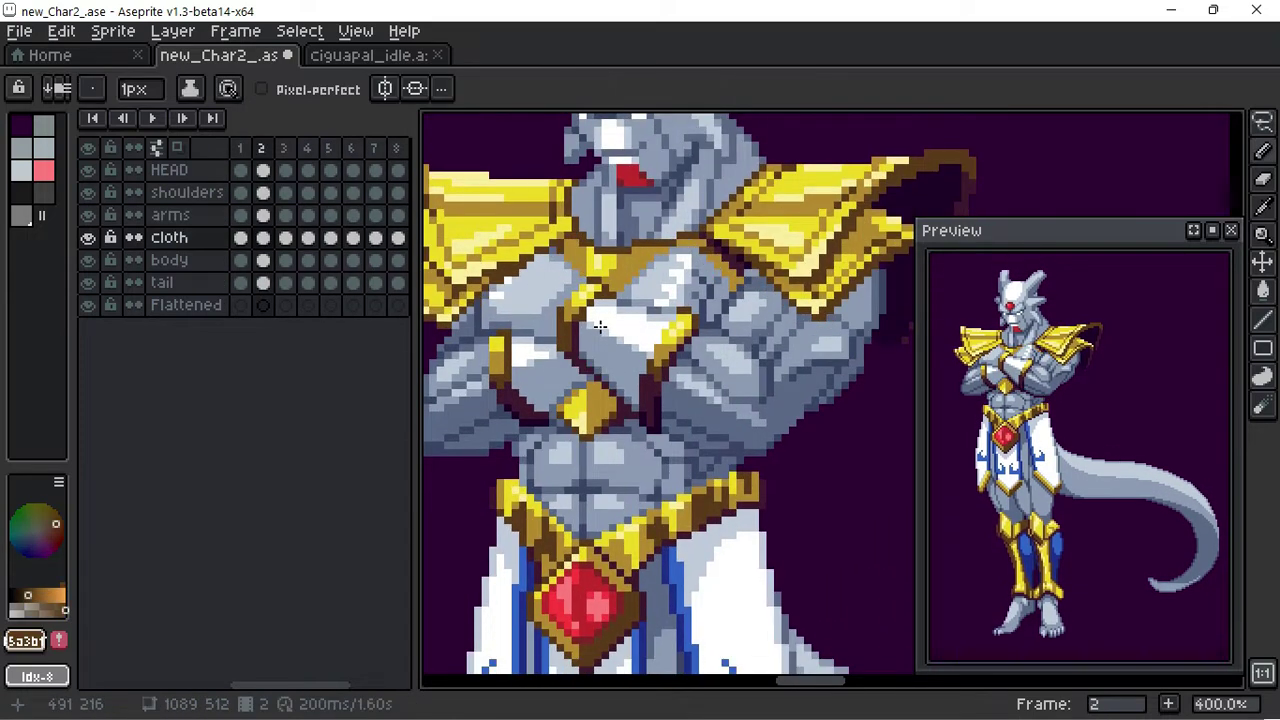
alt+click(486, 449)
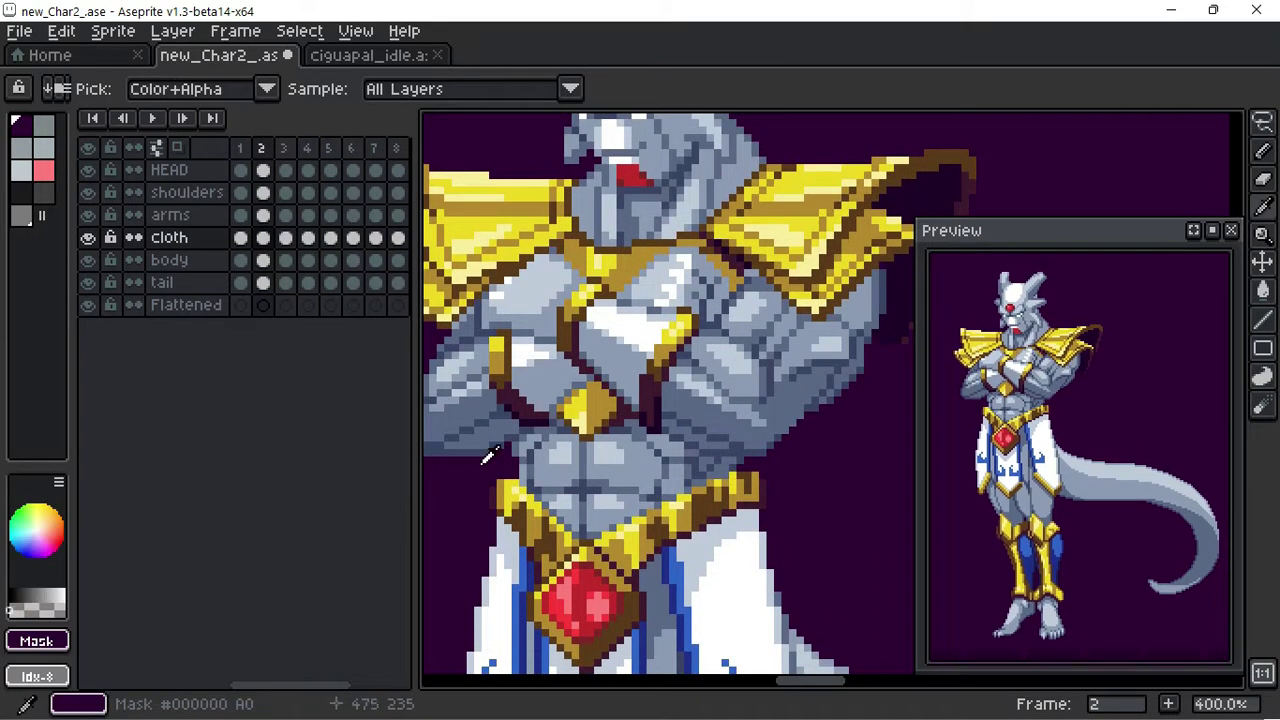
alt+click(590, 301)
scroll(588, 300, up, 2)
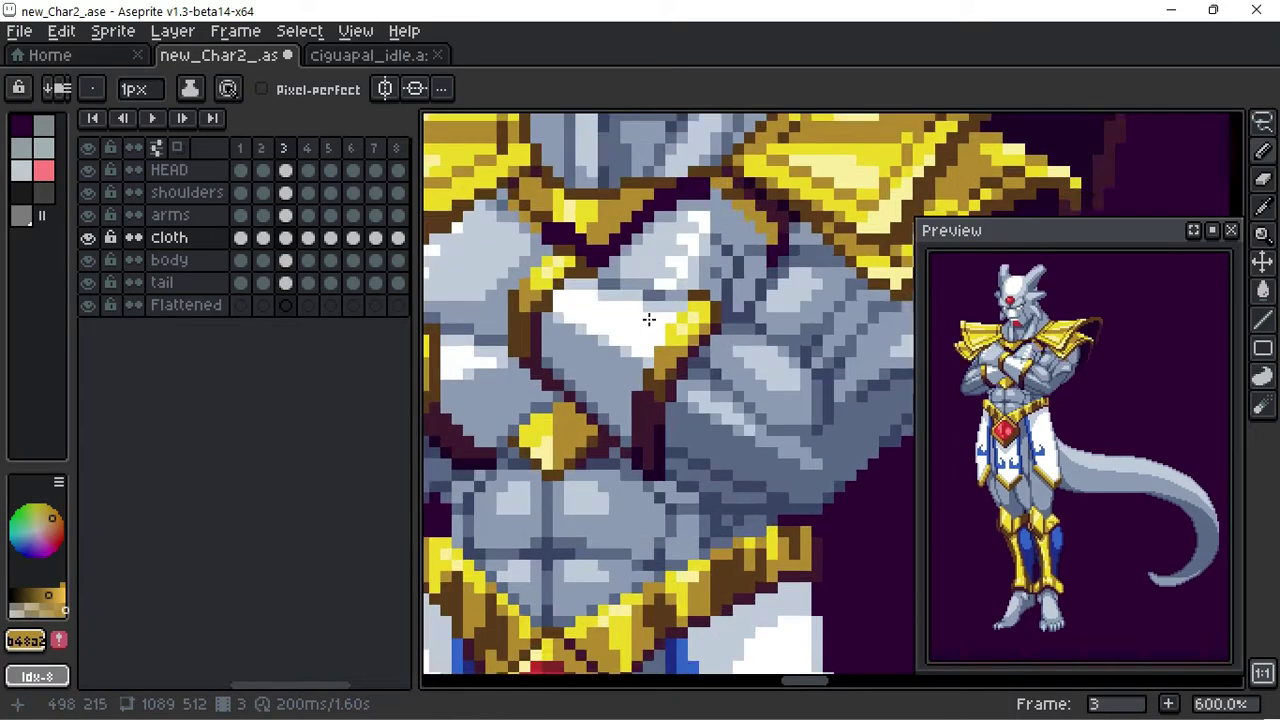
scroll(555, 235, down, 1)
alt+click(645, 230)
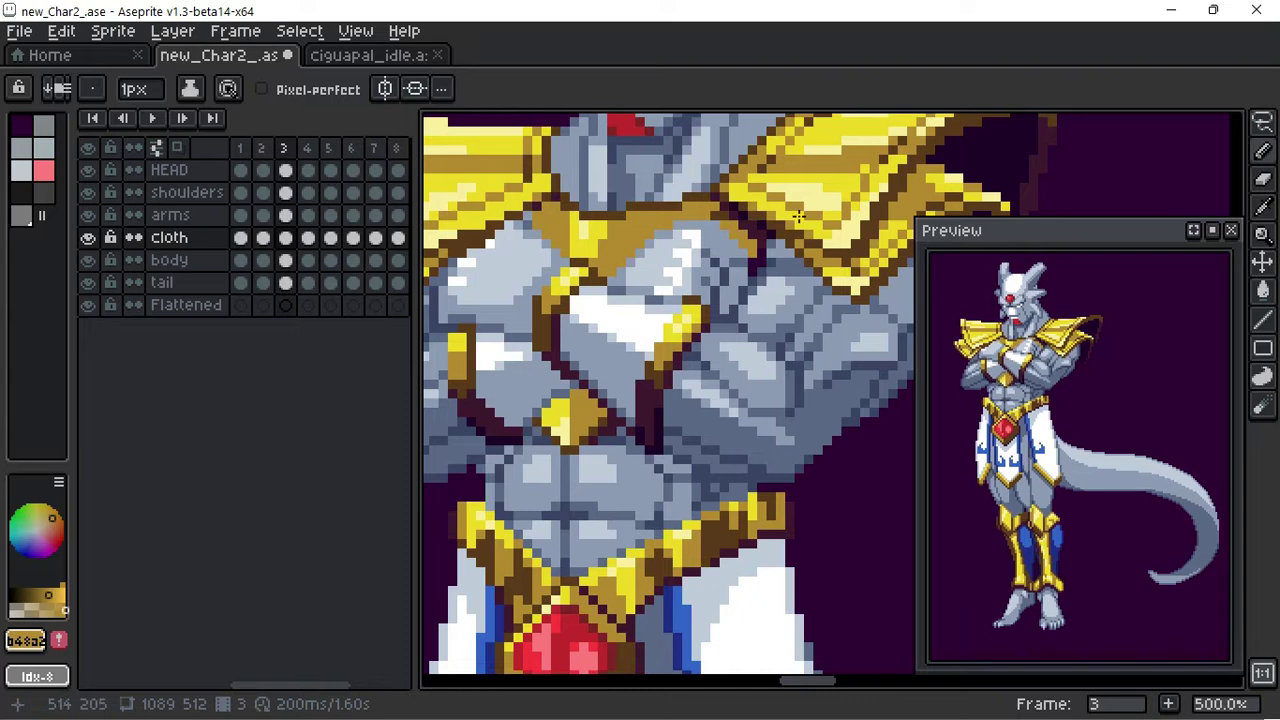
Step: Retouch the chest trim around frame 3 using the dark purple outline and gold colours
alt+click(549, 267)
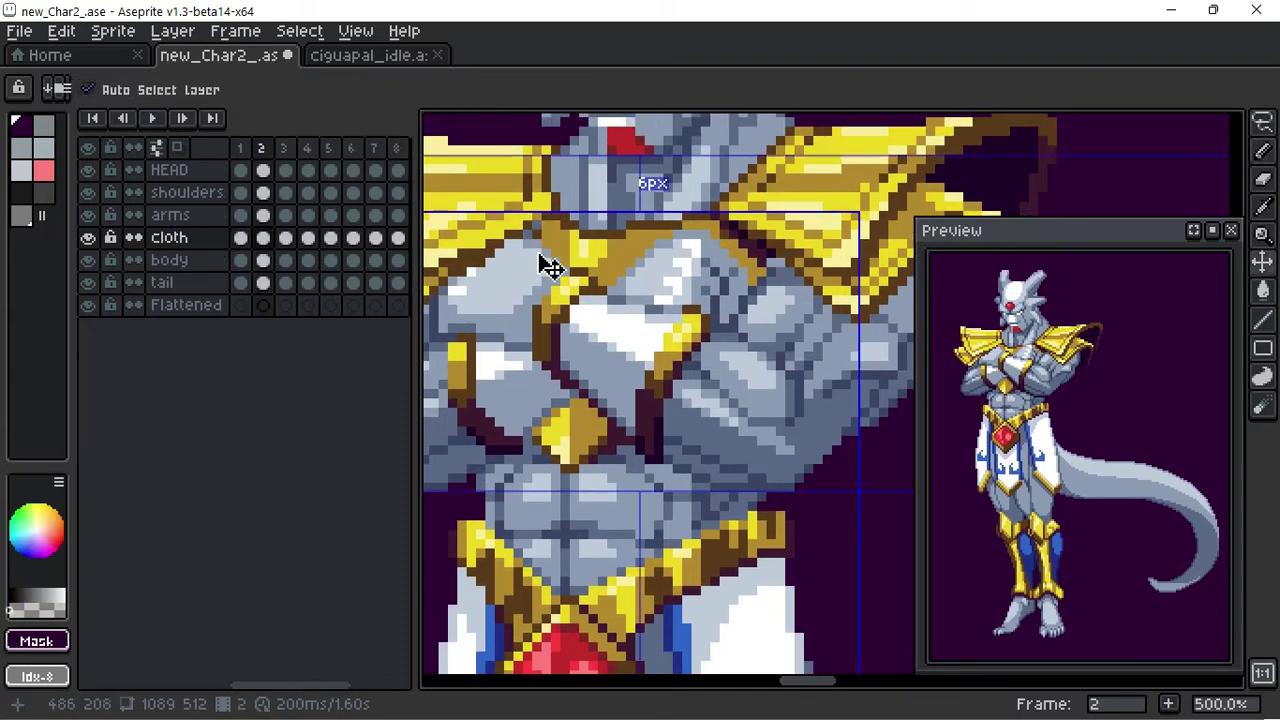
alt+click(586, 296)
alt+click(562, 225)
alt+click(585, 233)
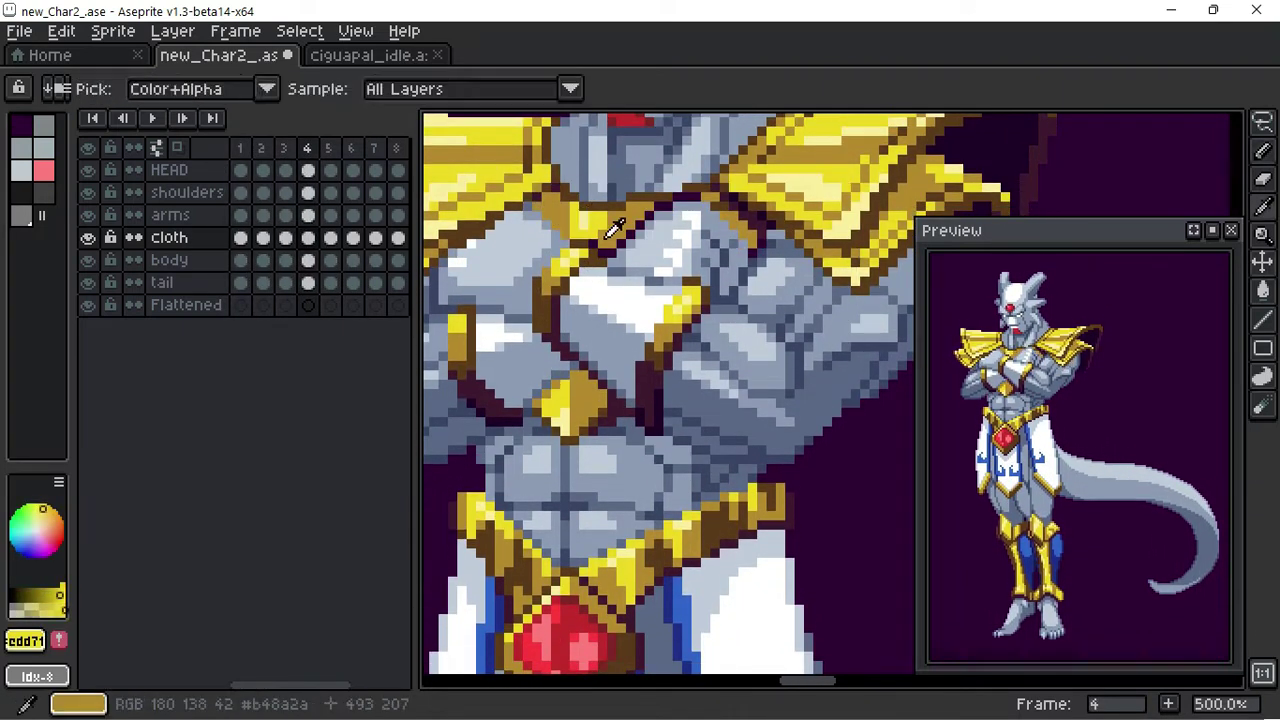
key(comma)
key(period)
key(period)
key(period)
key(period)
alt+click(657, 263)
key(comma)
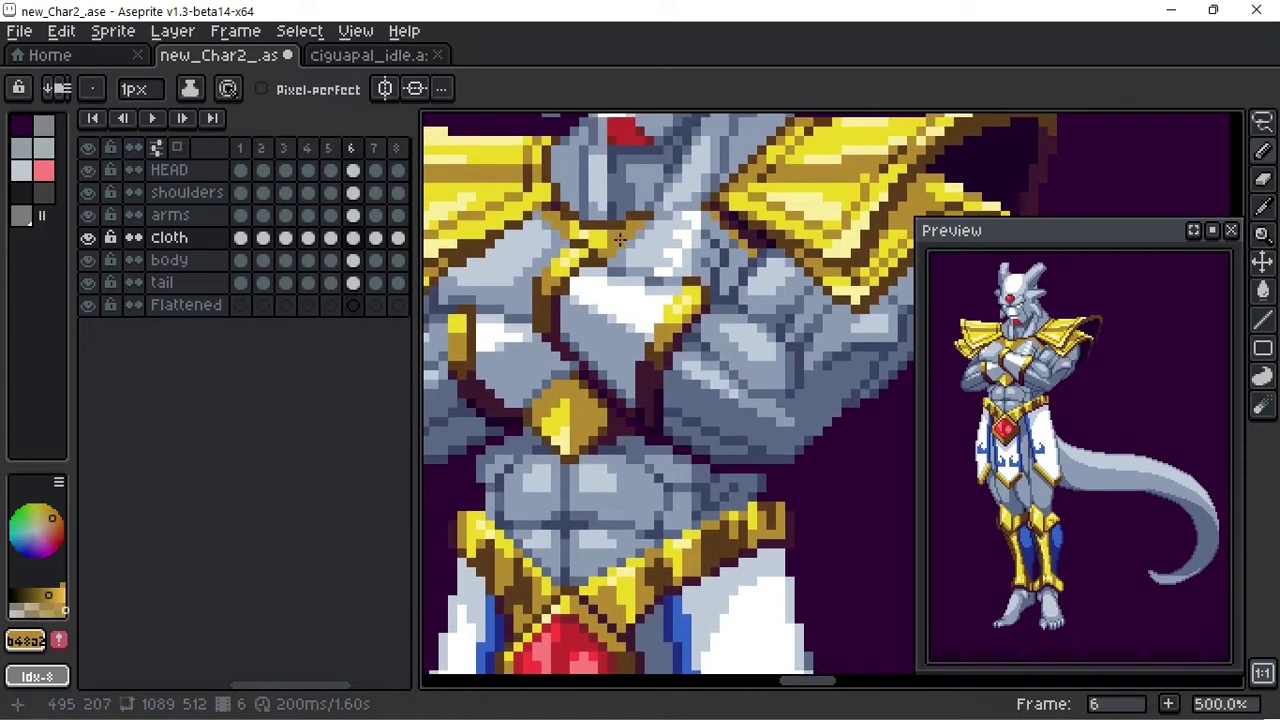
key(comma)
key(comma)
key(period)
key(comma)
key(comma)
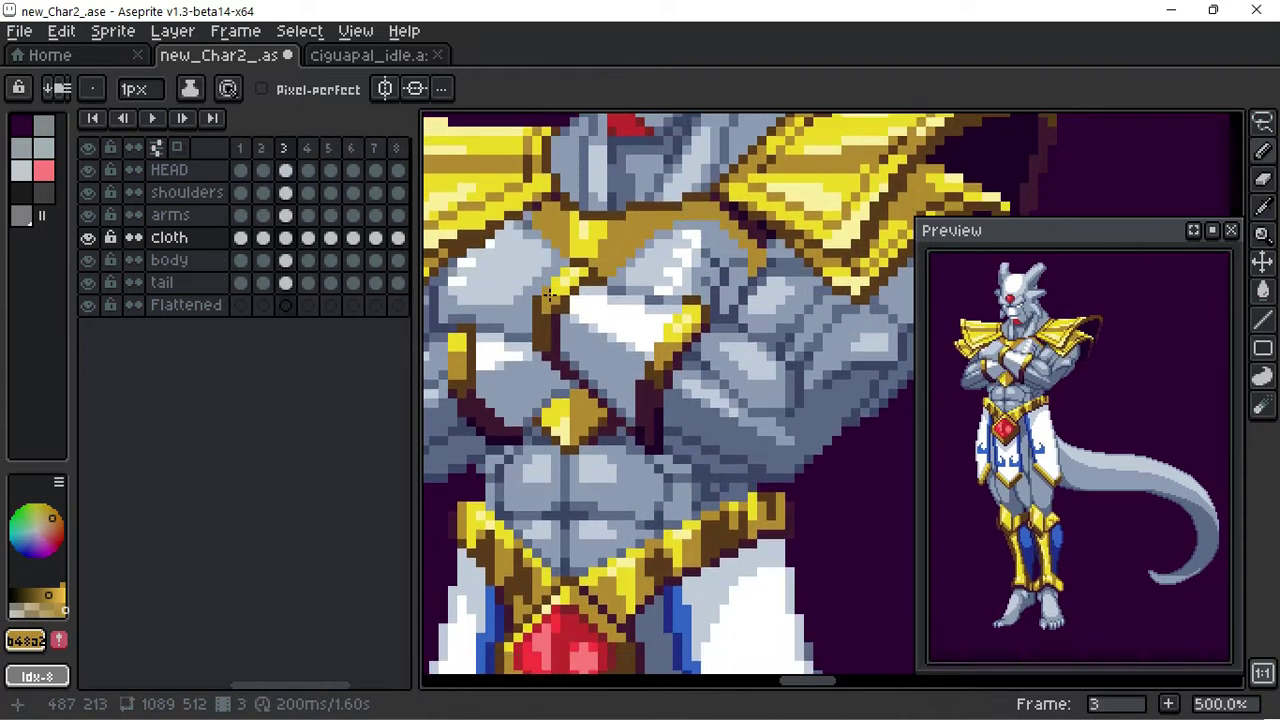
Step: Touch up the crossed-arm pixels on the arms layer, stepping back to frame 1
ctrl+click(531, 240)
scroll(540, 250, down, 1)
scroll(549, 270, up, 1)
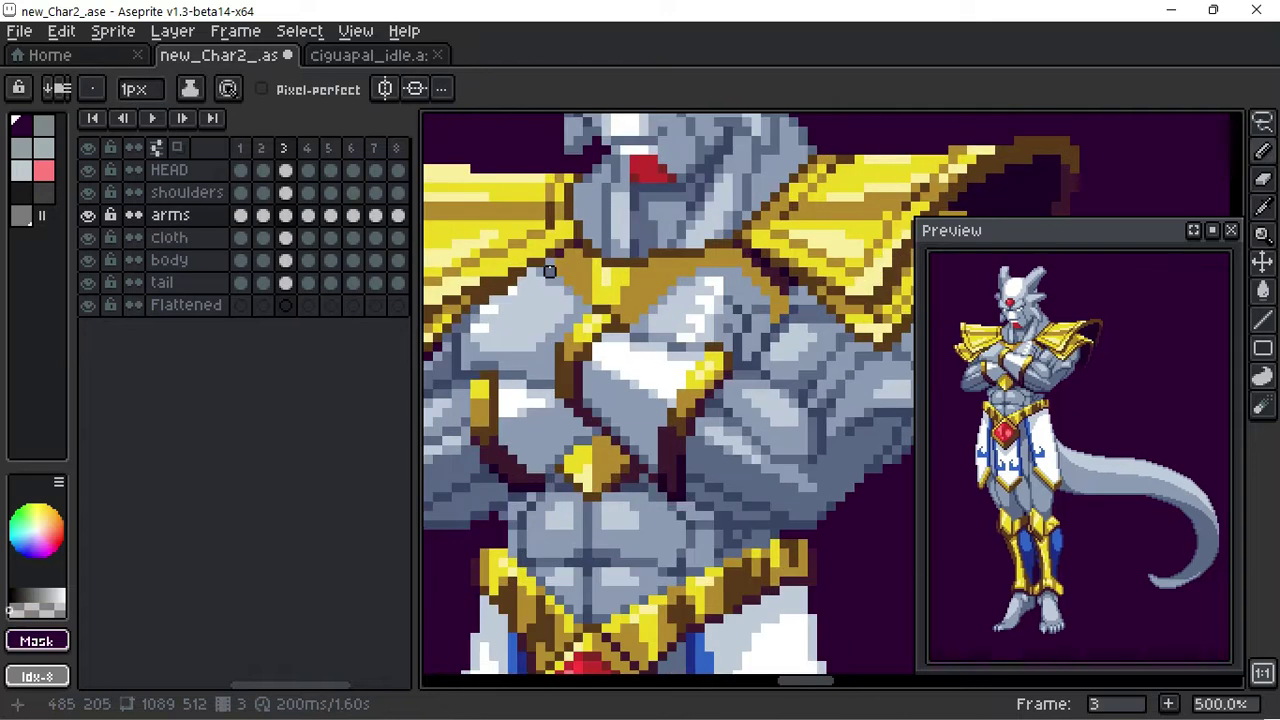
key(comma)
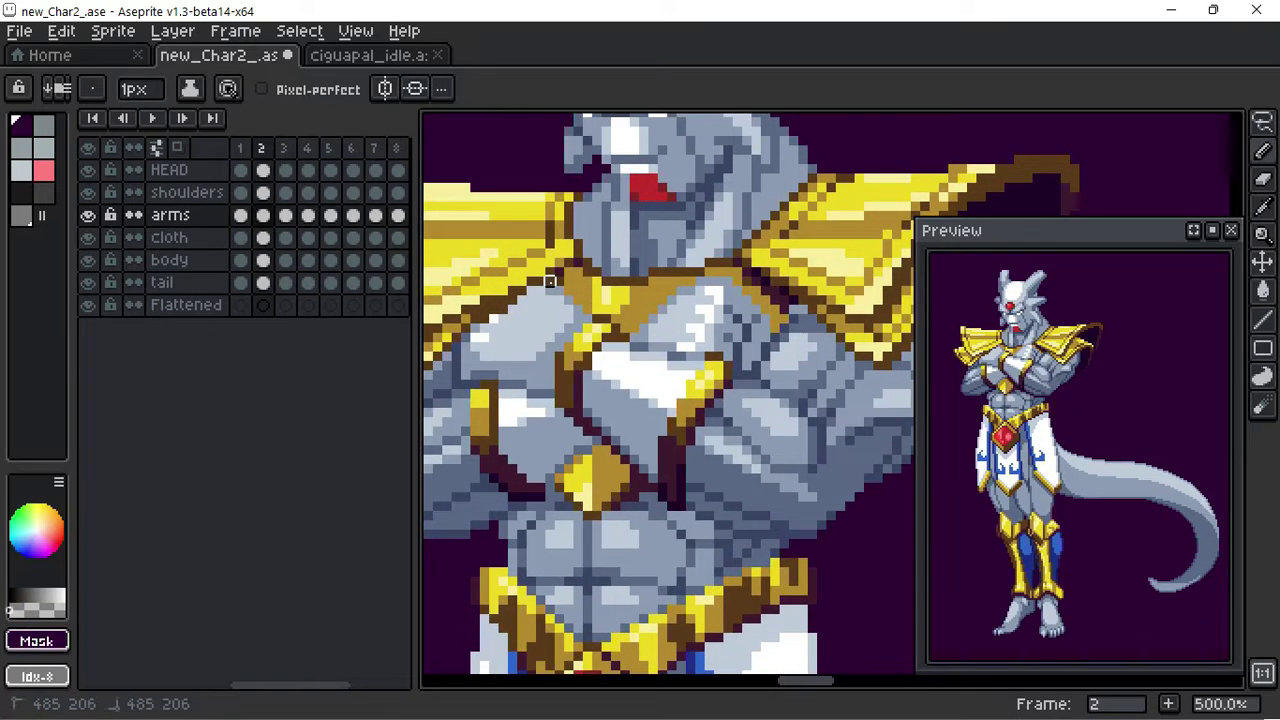
key(period)
key(period)
key(period)
key(comma)
key(comma)
key(comma)
ctrl+click(561, 307)
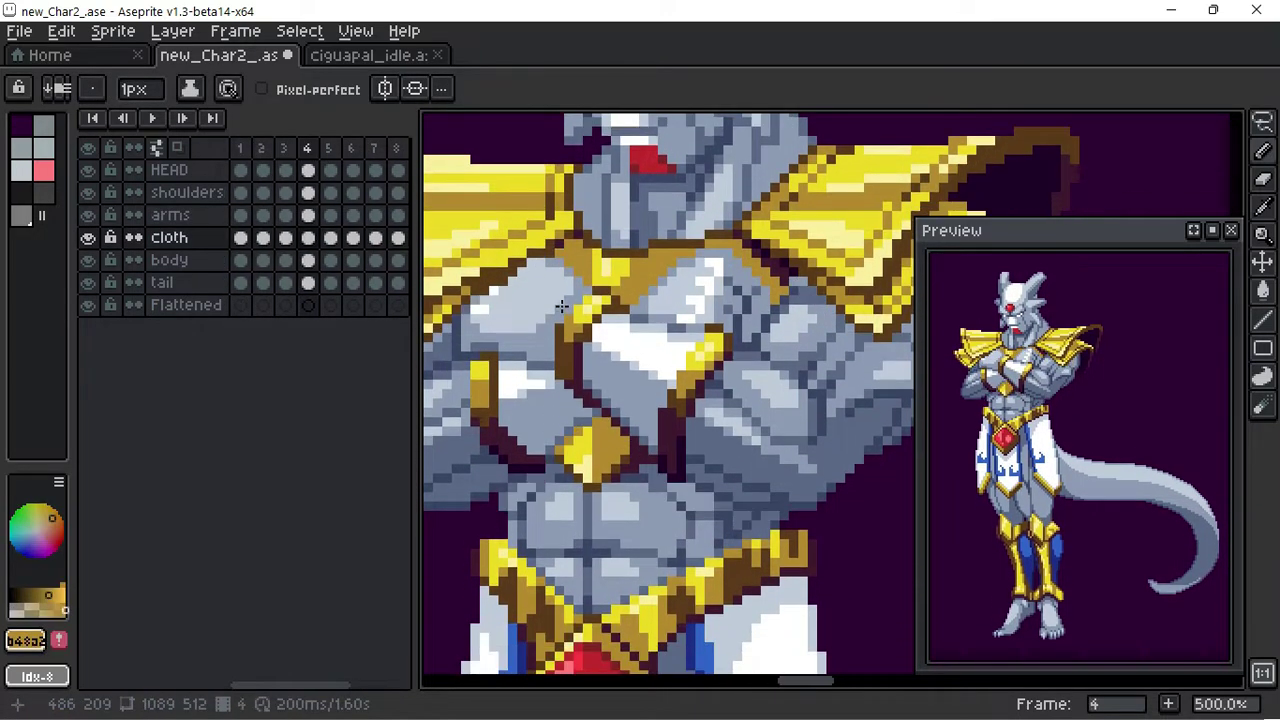
key(comma)
key(comma)
Step: Fix and erase chest pixels on the cloth layer across frames 1–3, comparing the pose
ctrl+click(650, 289)
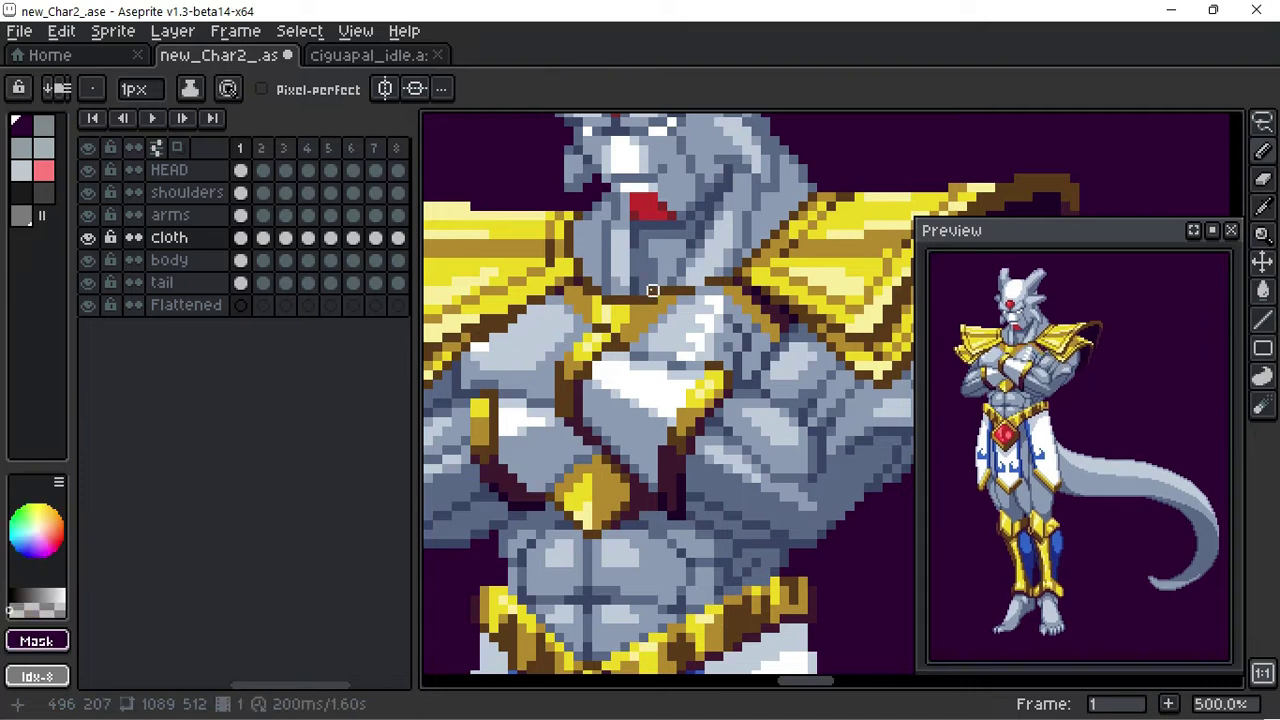
key(period)
ctrl+click(645, 289)
key(period)
key(comma)
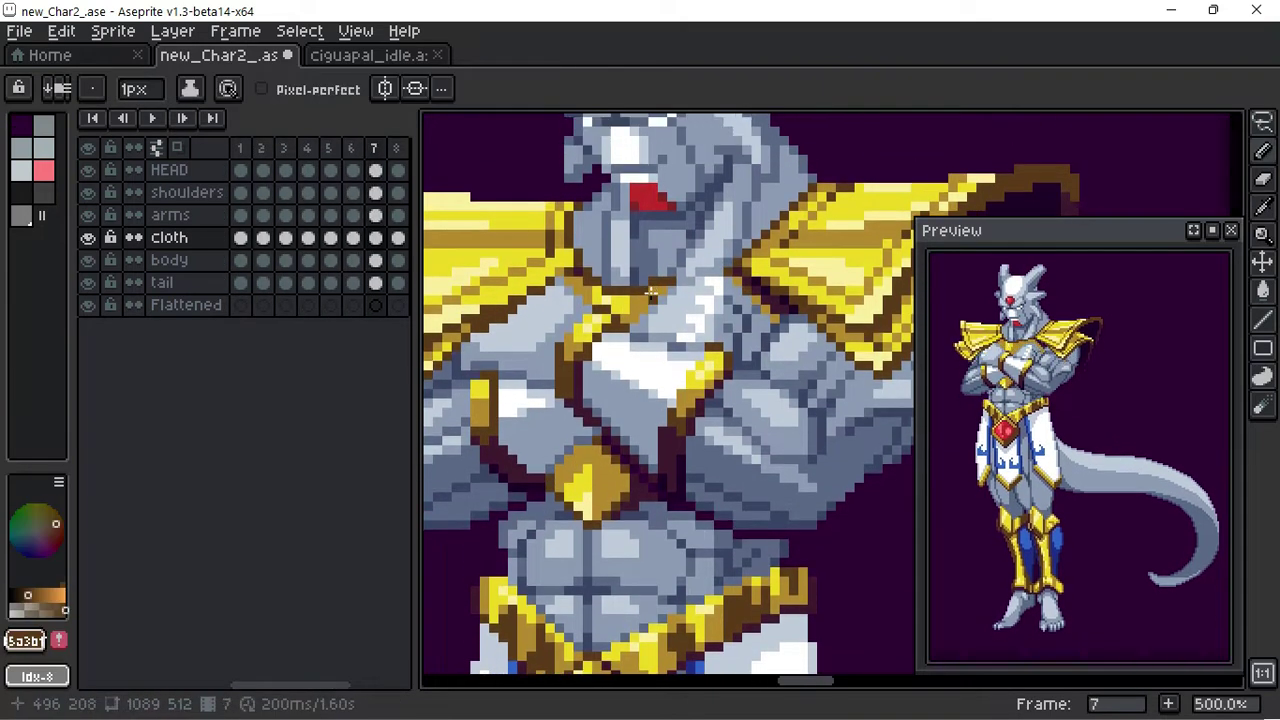
ctrl+click(652, 253)
key(period)
key(comma)
scroll(640, 350, down, 2)
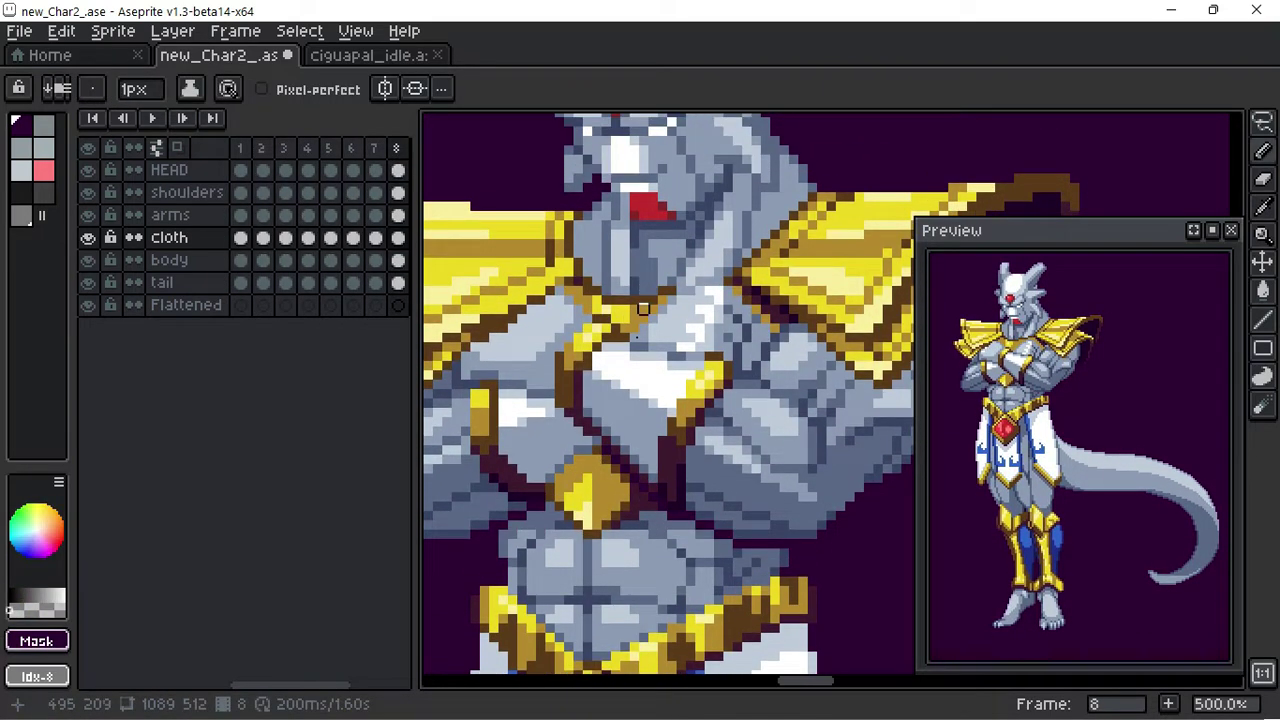
key(period)
key(period)
key(period)
key(period)
Step: Touch up torso and belly pixels on the body layer in frames 6–7, then preview the animation
ctrl+click(533, 432)
key(Down)
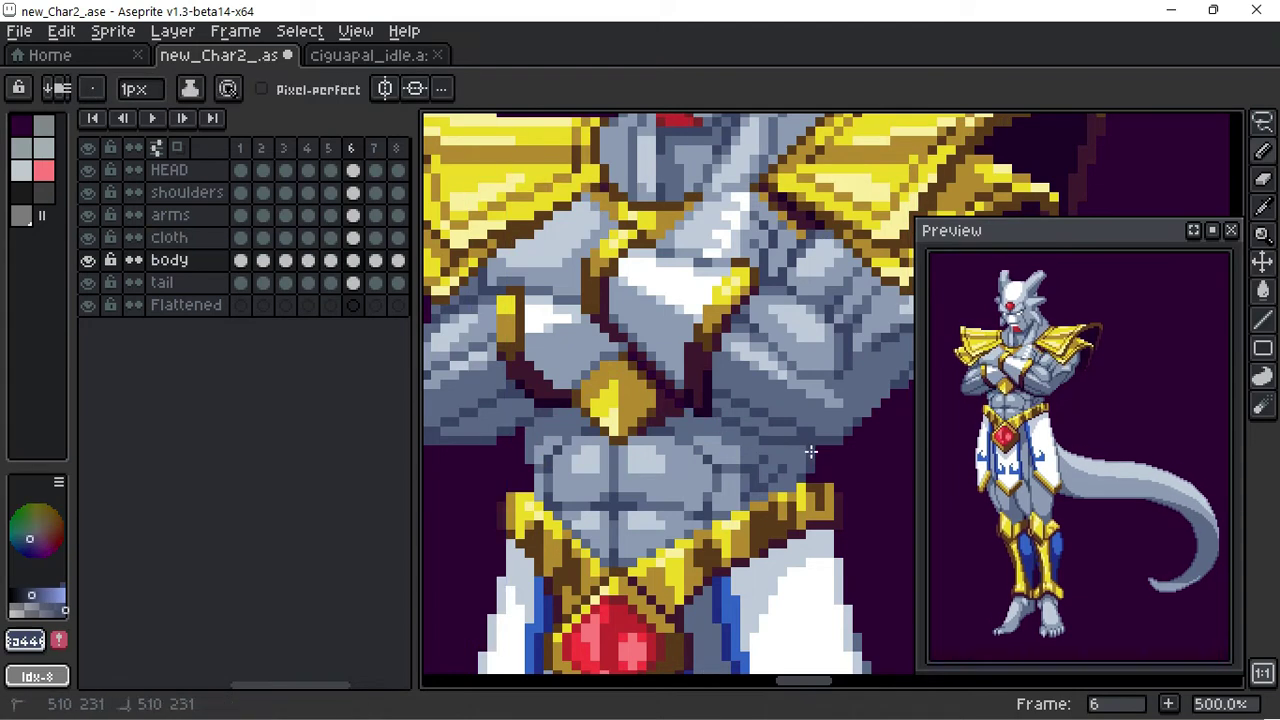
key(period)
ctrl+click(545, 441)
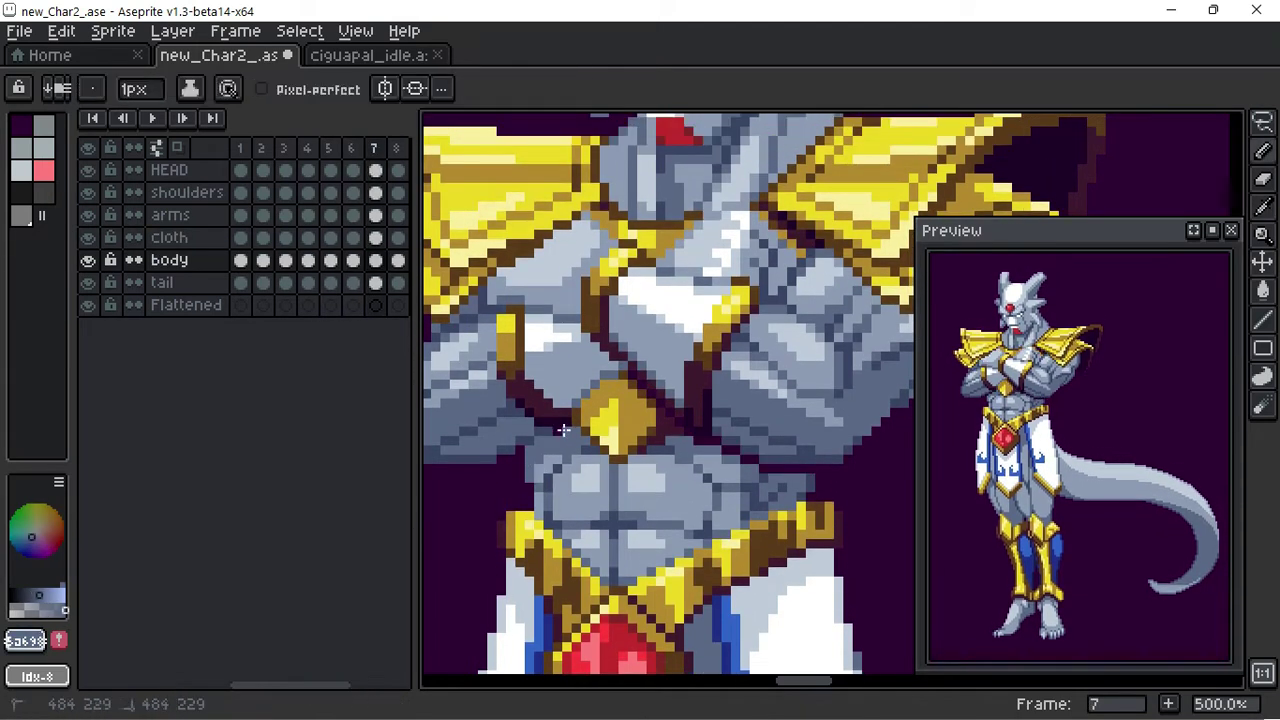
ctrl+click(715, 441)
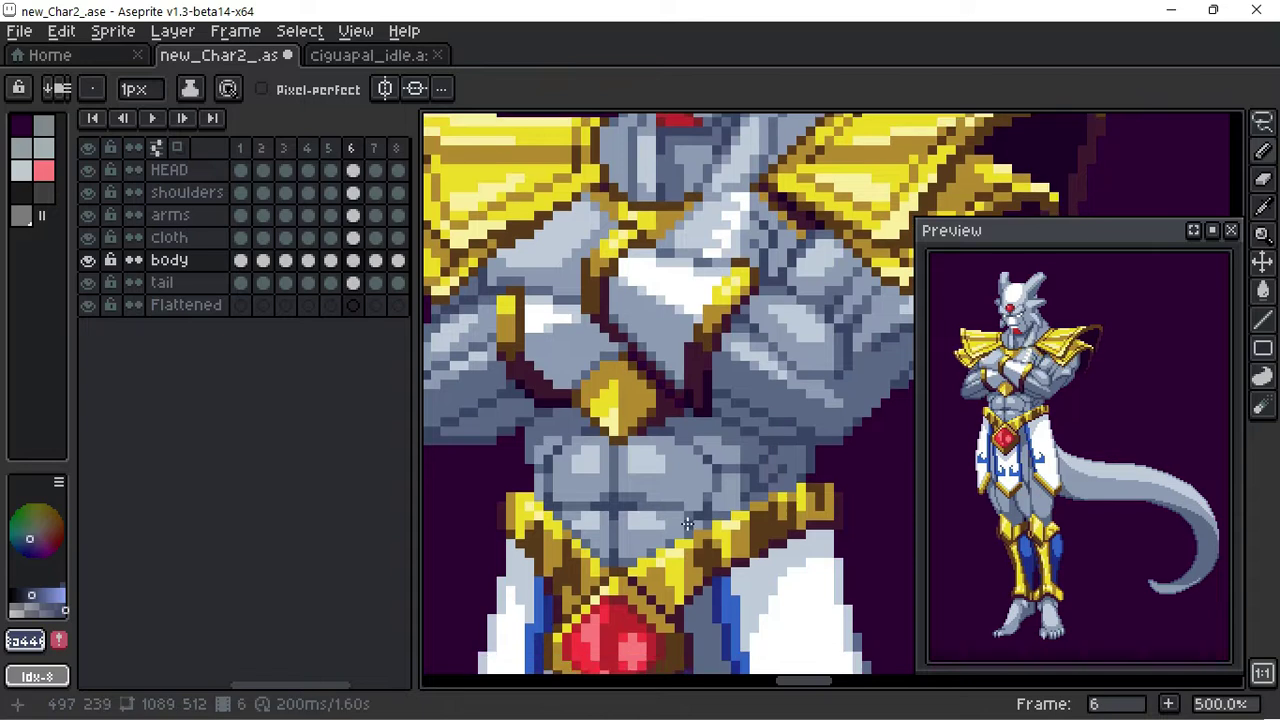
key(q)
drag(826, 488, 794, 486)
key(Return)
drag(436, 288, 576, 378)
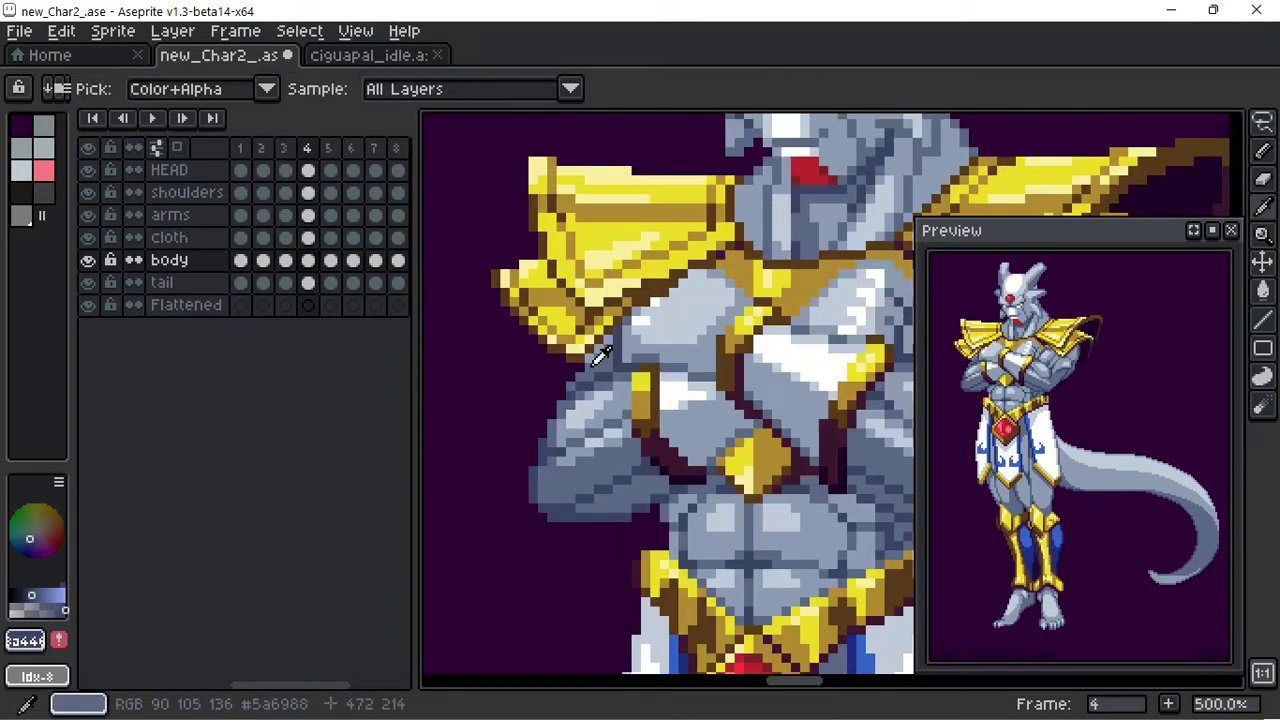
click(170, 215)
key(b)
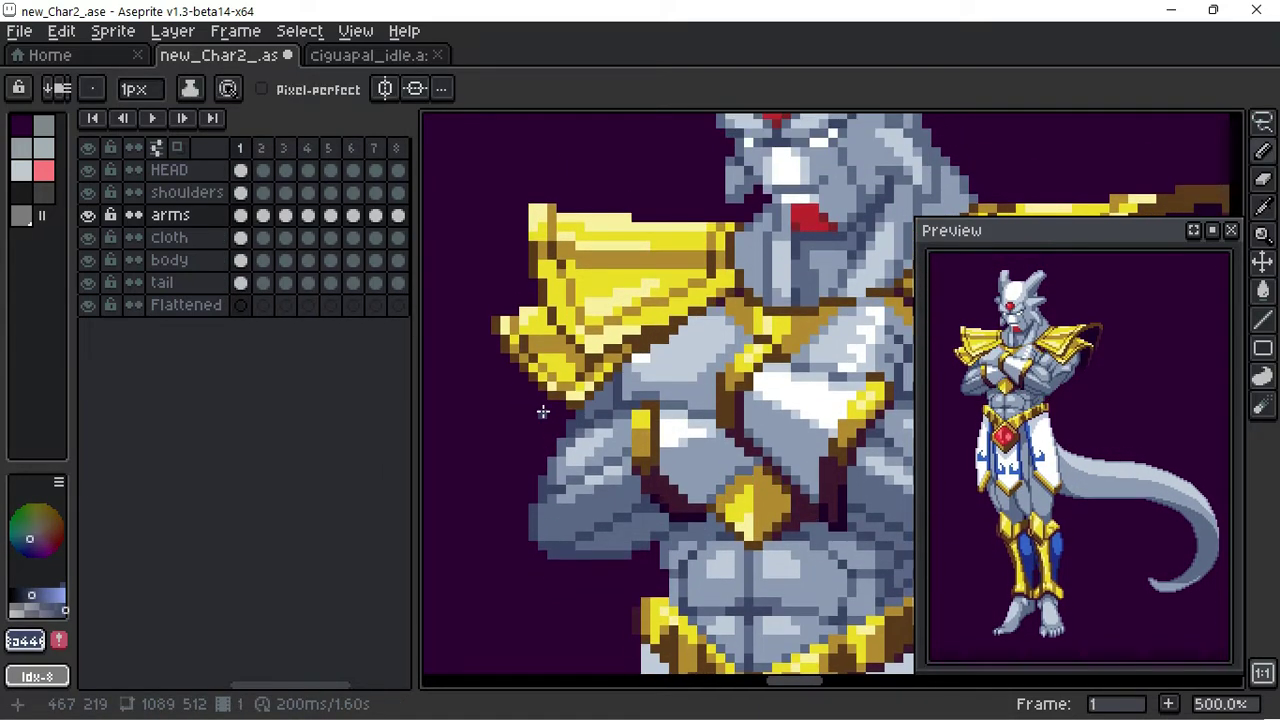
Step: Redraw the right shoulder edges in dark purple outline around frame 3, then preview playback
scroll(606, 403, right, 5)
alt+click(624, 312)
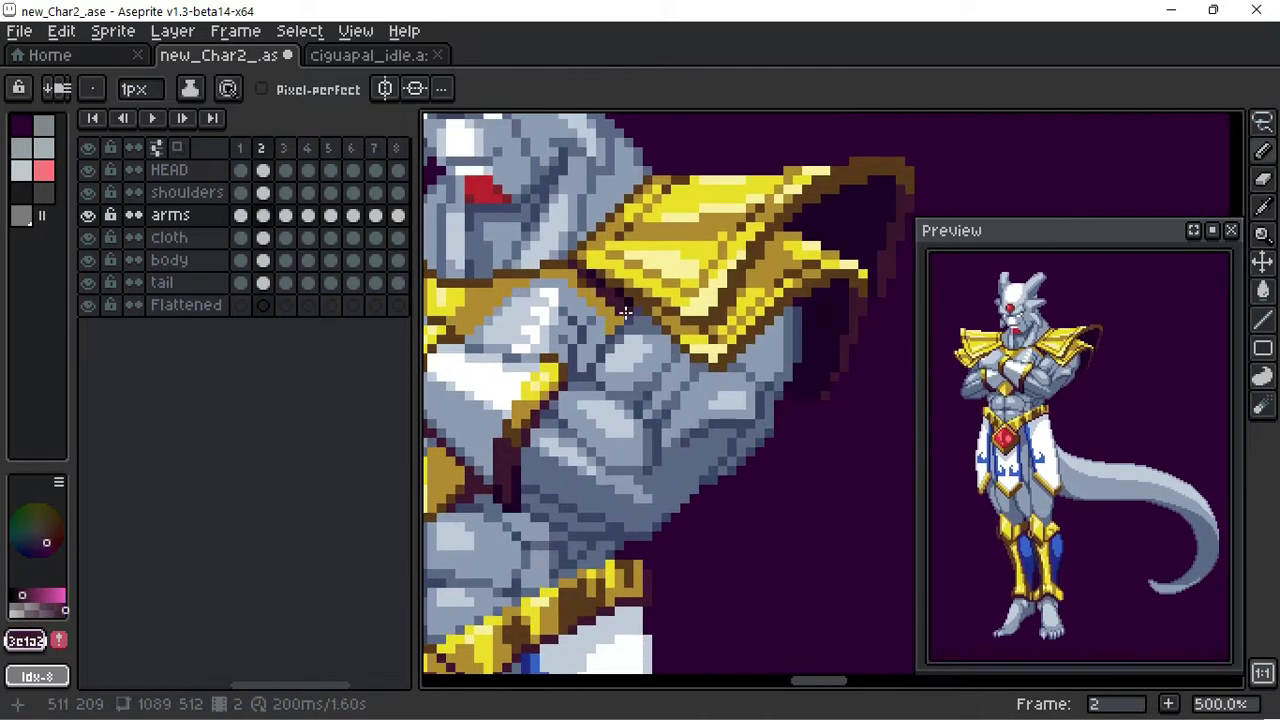
key(Right)
key(Up)
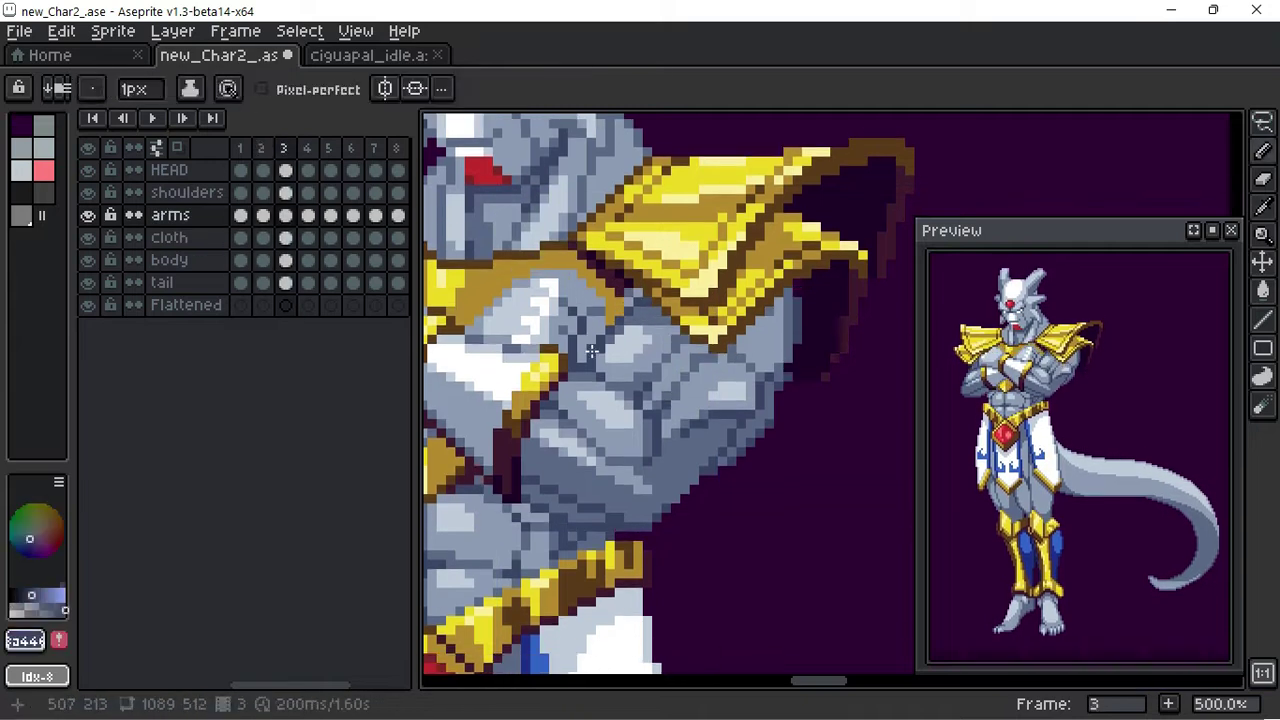
ctrl+click(625, 302)
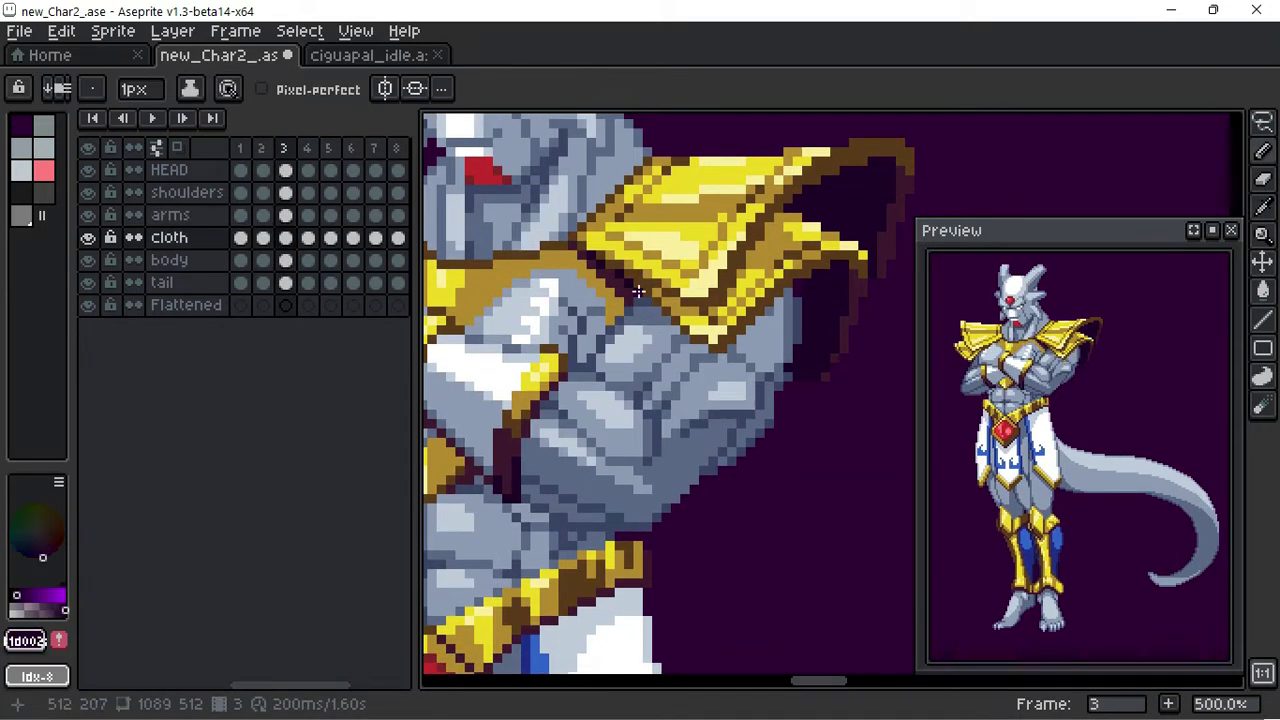
key(Right)
ctrl+click(638, 279)
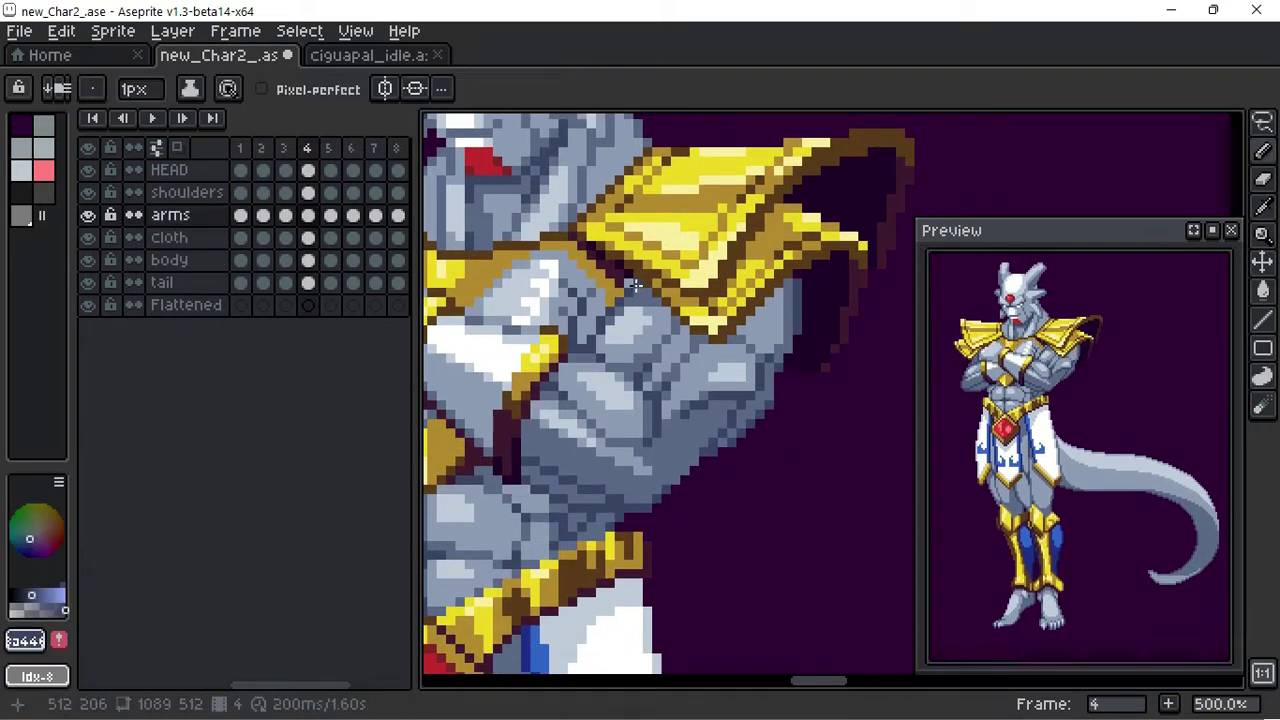
key(Right)
key(Return)
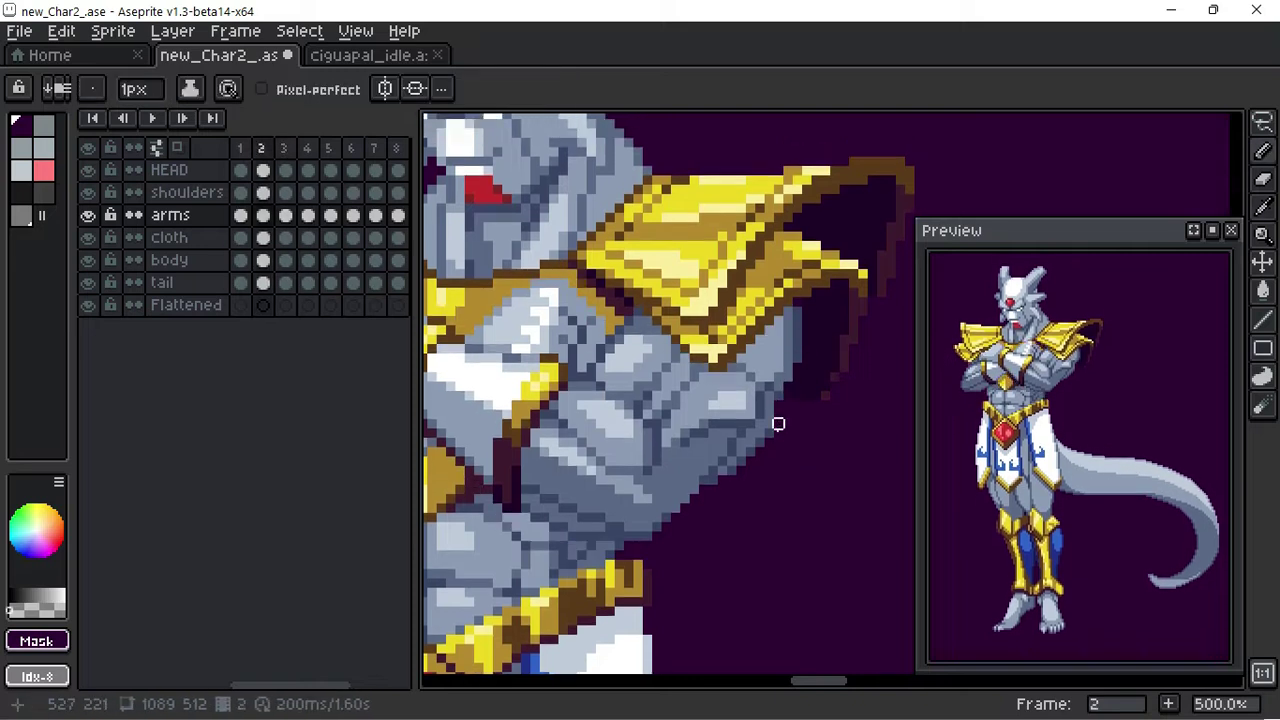
key(Return)
Step: Clean up the upper arm in grey-blue across frames 2–4 and review playback
alt+click(778, 423)
key(Left)
key(Right)
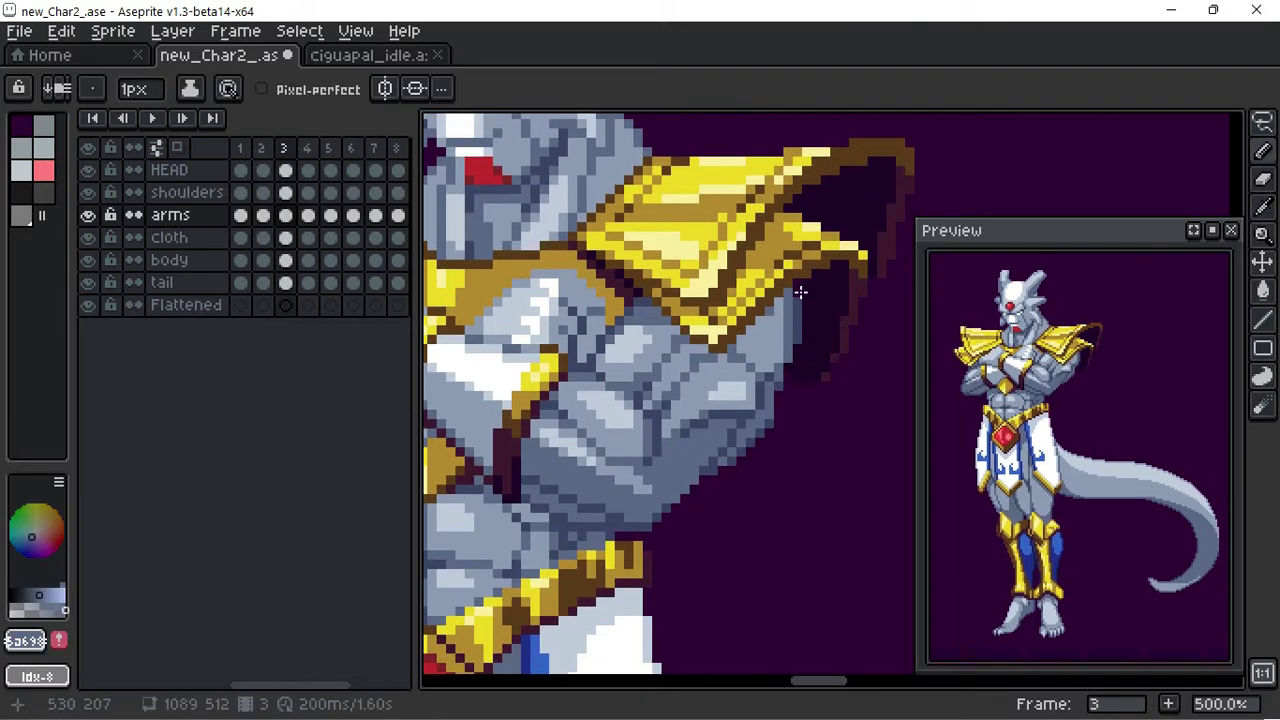
key(Left)
key(Right)
key(Right)
key(Left)
key(Right)
key(Return)
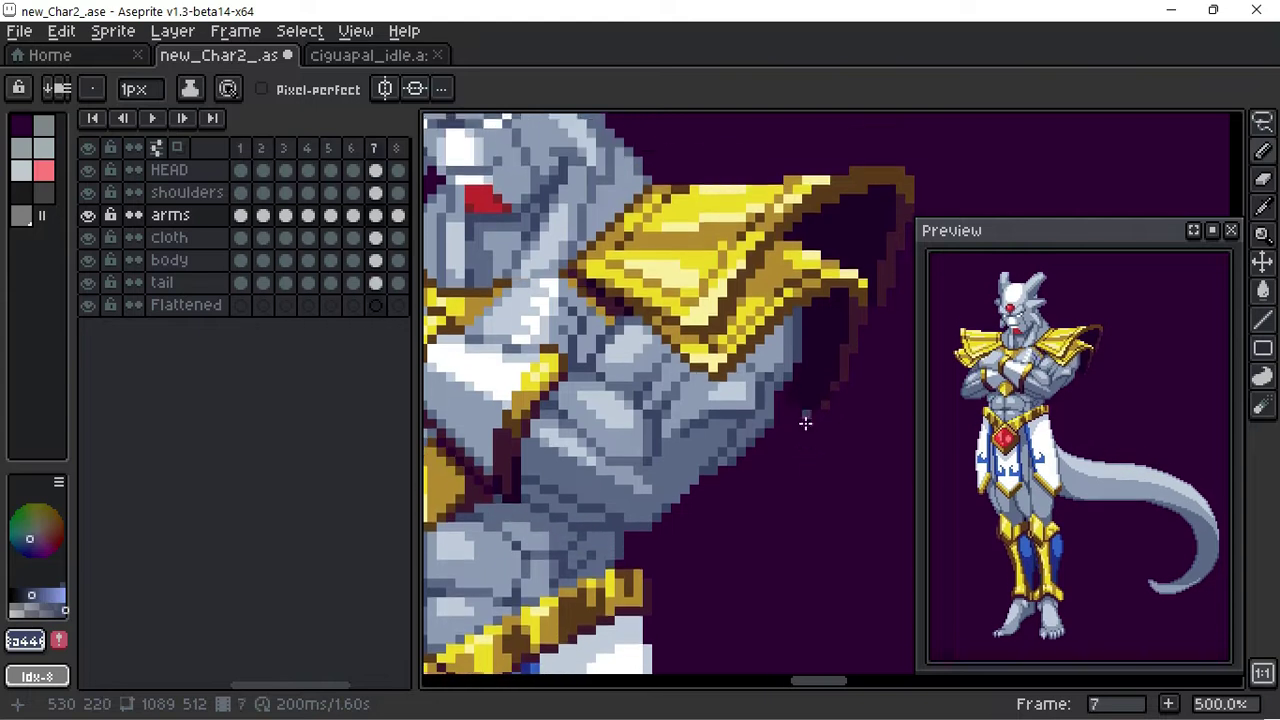
key(Return)
Step: Tidy the shoulder-pad edges on the shoulders layer through frame 8
alt+click(791, 389)
key(Left)
key(Right)
key(Left)
key(Right)
key(Right)
scroll(760, 425, down, 4)
scroll(722, 457, up, 1)
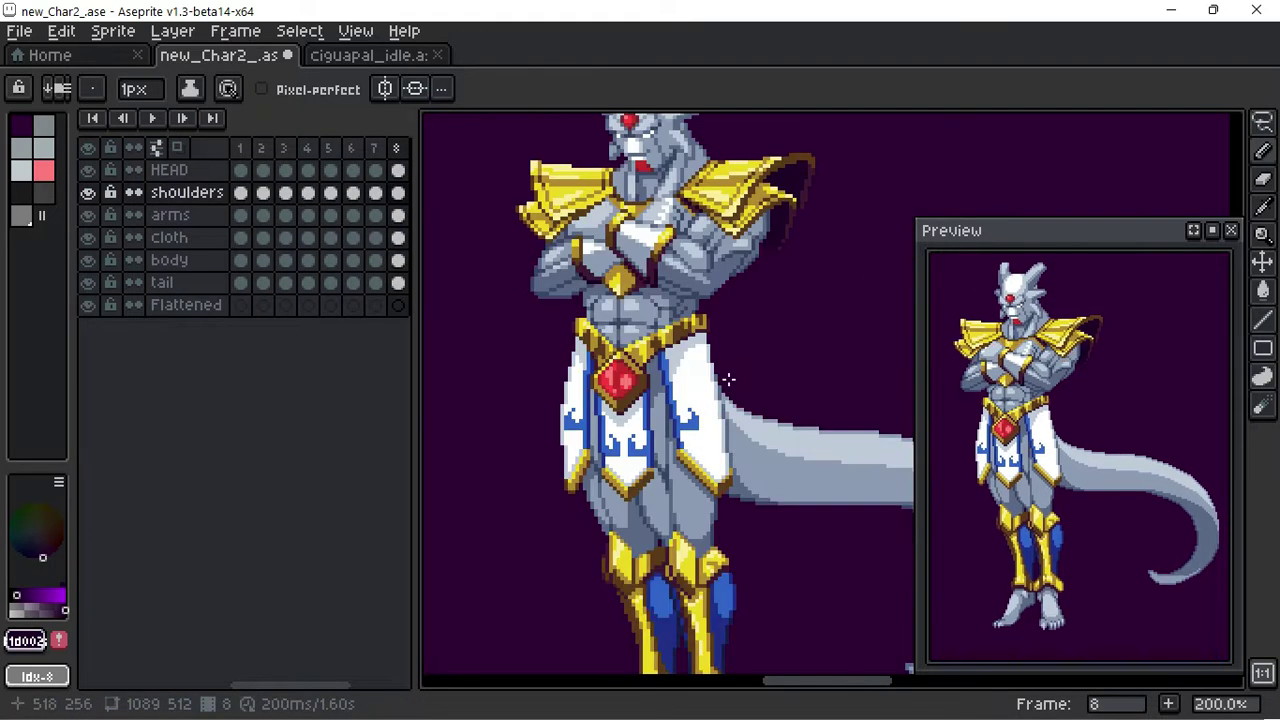
Step: Go to frame 2 on the cloth layer and clear the existing selection
key(Right)
key(Right)
key(Right)
key(Left)
key(m)
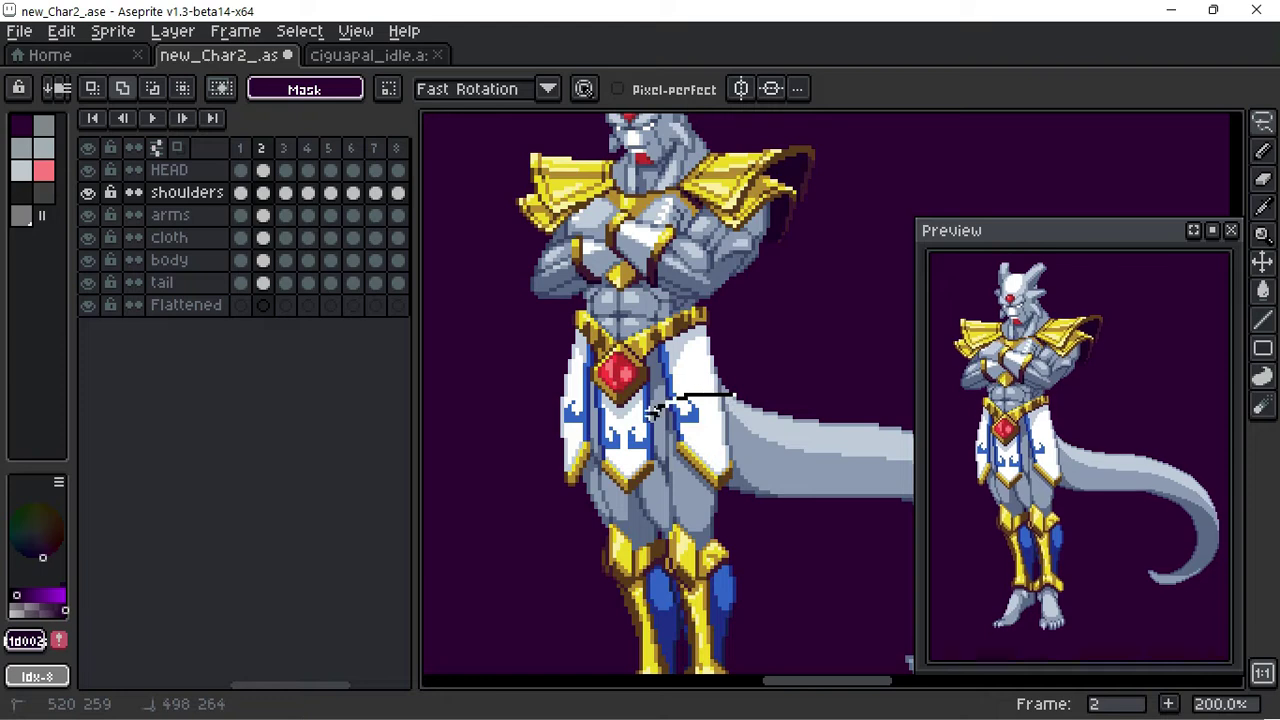
click(240, 237)
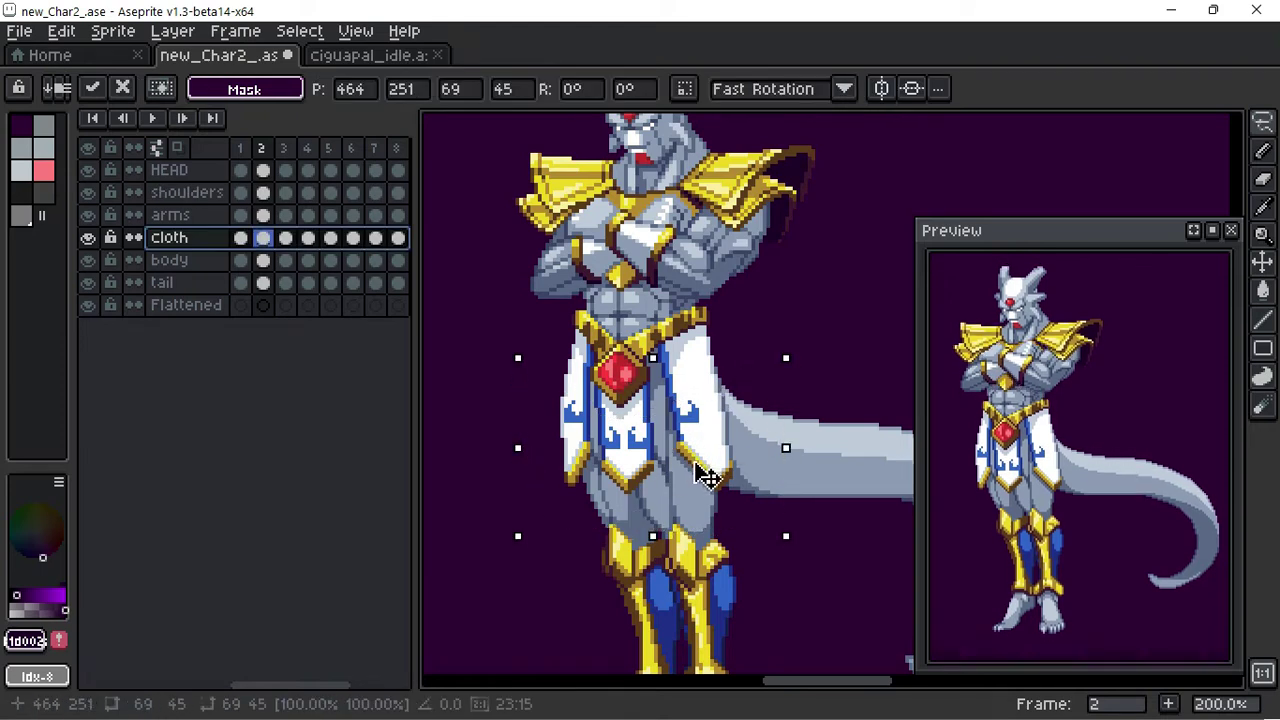
click(706, 449)
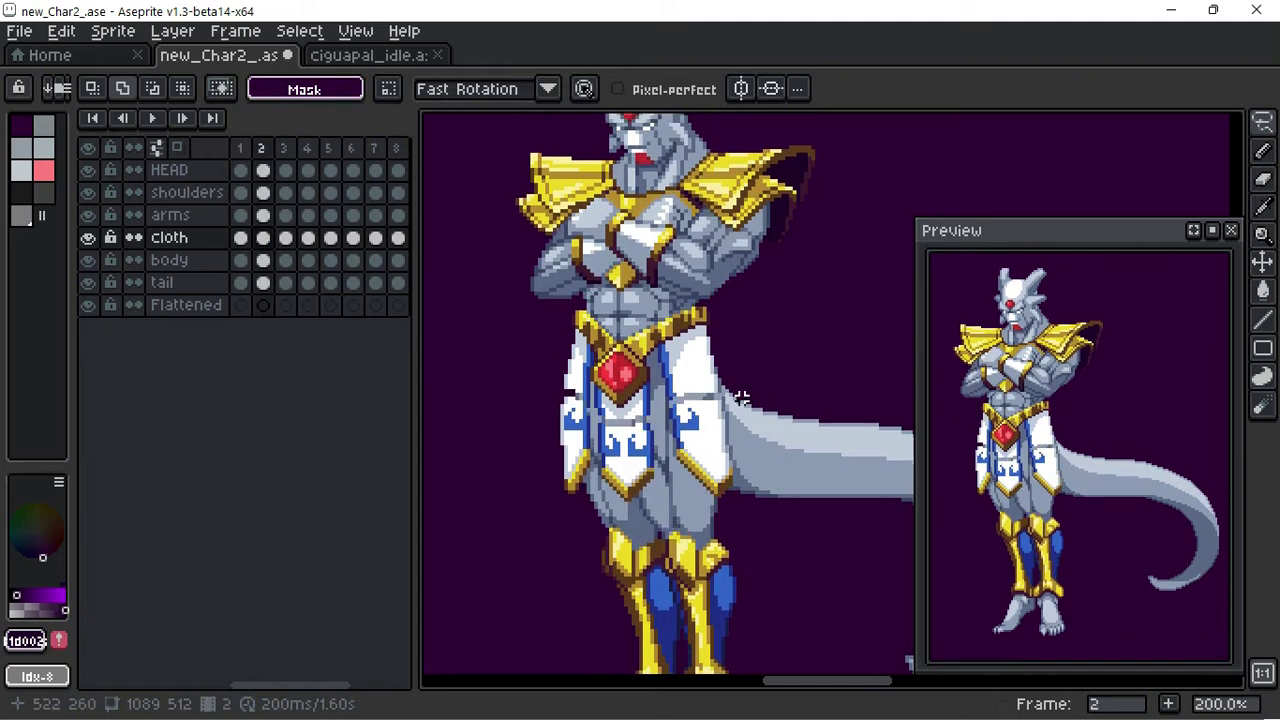
scroll(744, 398, up, 1)
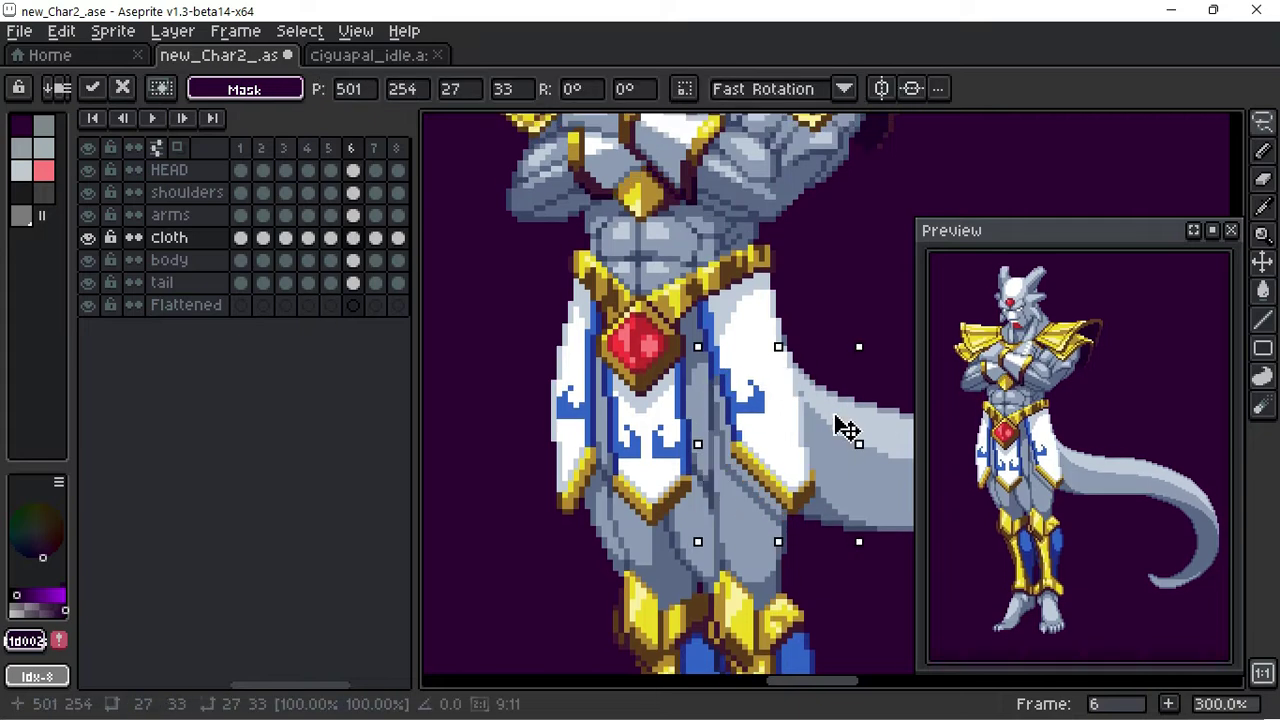
Step: Lasso the left cloth panel on frame 6 and shift it left
mouse_move(790, 472)
mouse_down()
mouse_move(837, 423)
mouse_move(790, 545)
mouse_move(818, 470)
mouse_up()
click(794, 500)
key(comma)
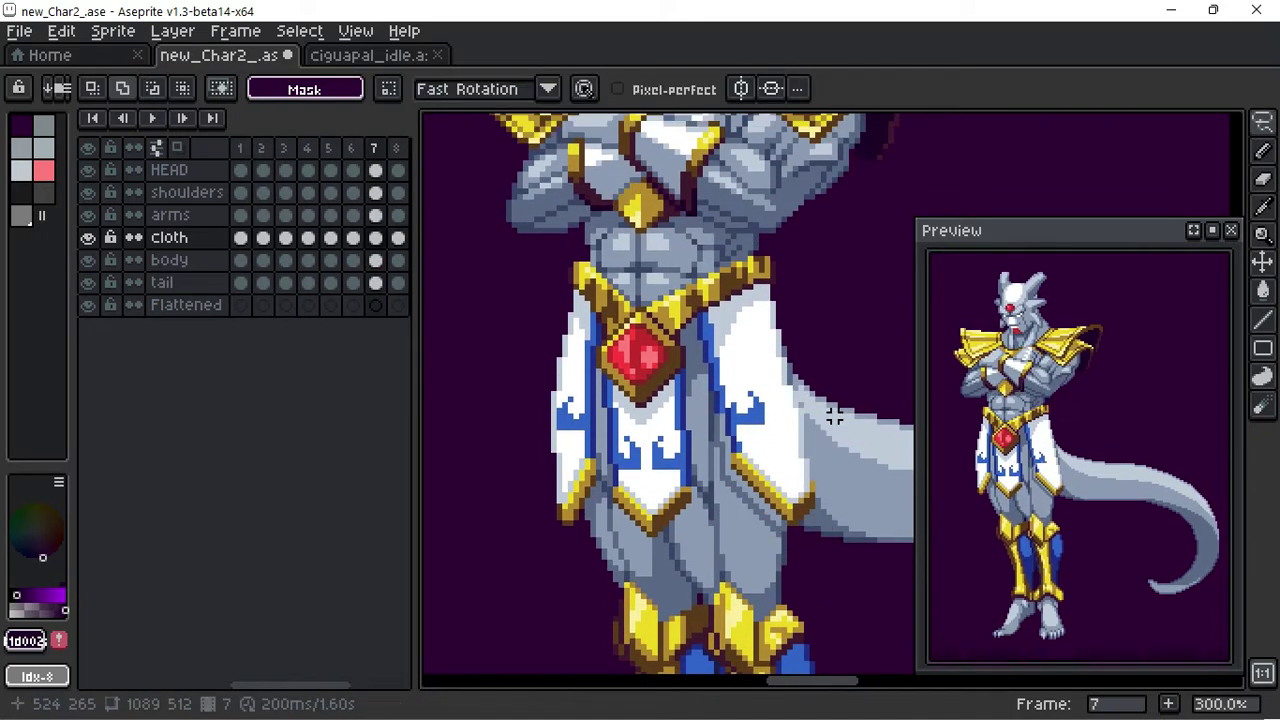
key(comma)
drag(597, 383, 600, 360)
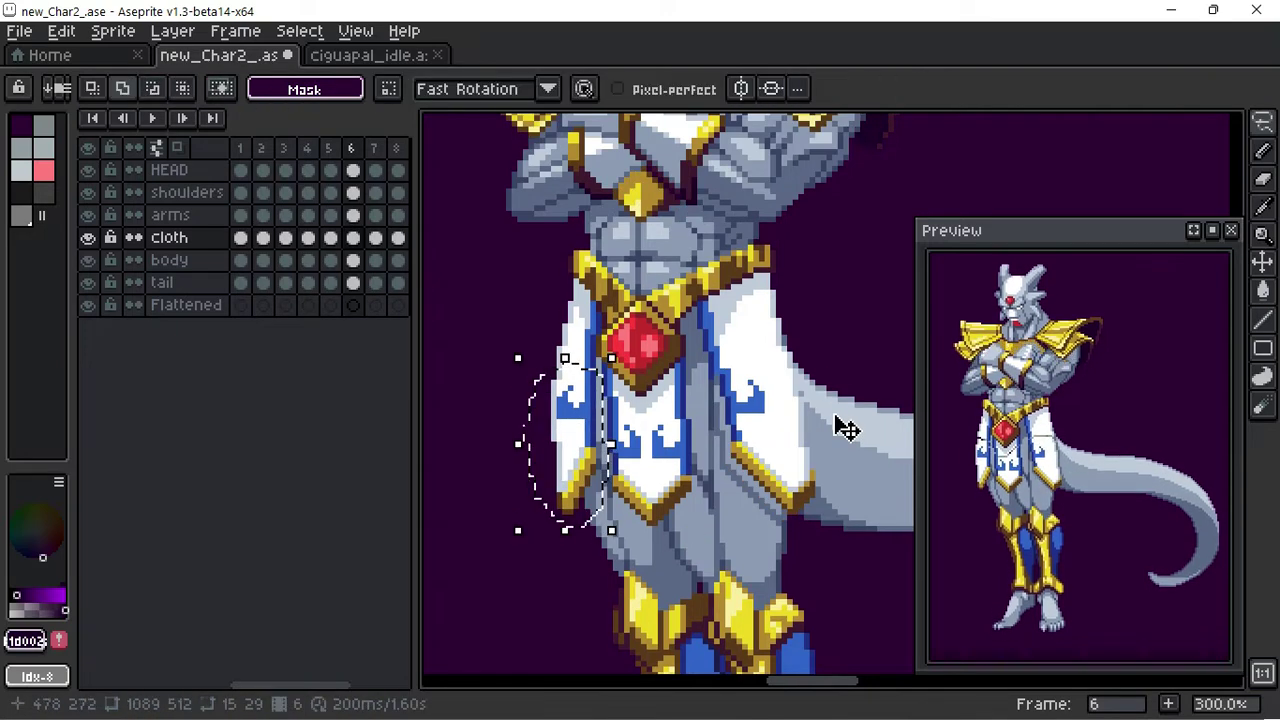
key(ctrl+d)
Step: Nudge the left cloth panel left on frame 7, deselect, and play the animation
key(period)
key(ctrl+shift+d)
key(Left)
key(Left)
key(ctrl+d)
key(ctrl+d)
key(period)
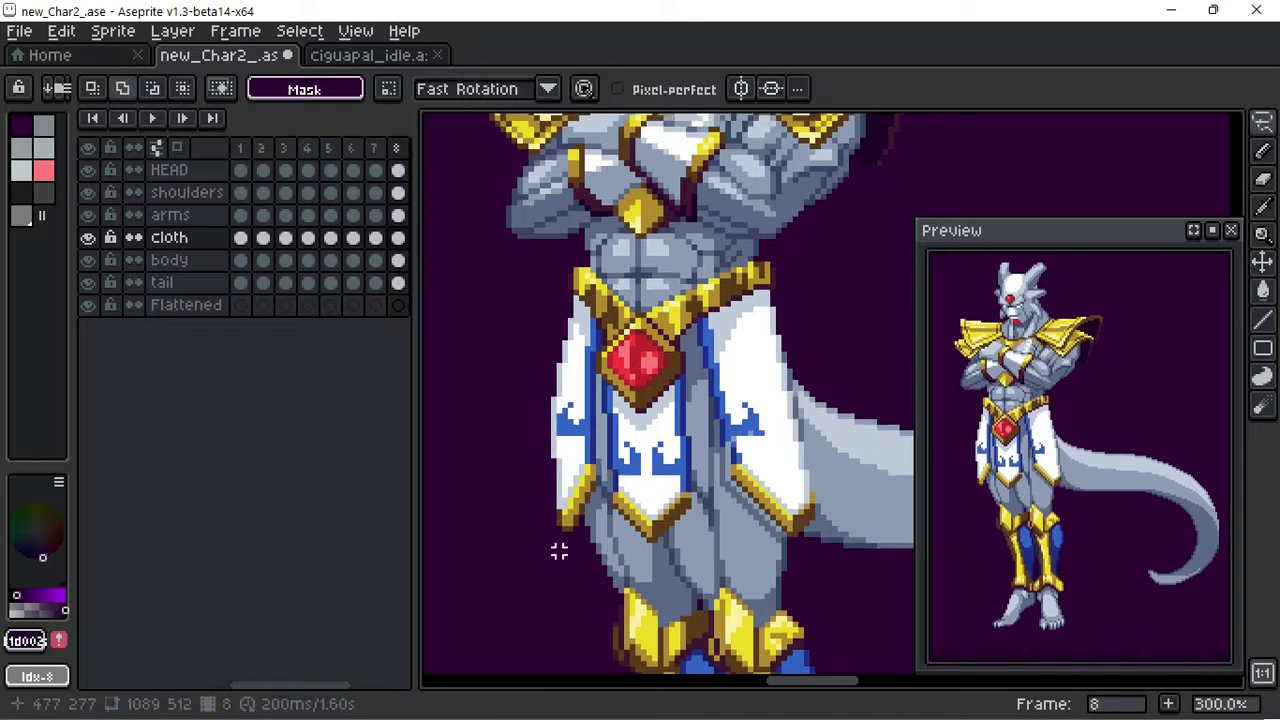
key(ctrl+d)
key(Return)
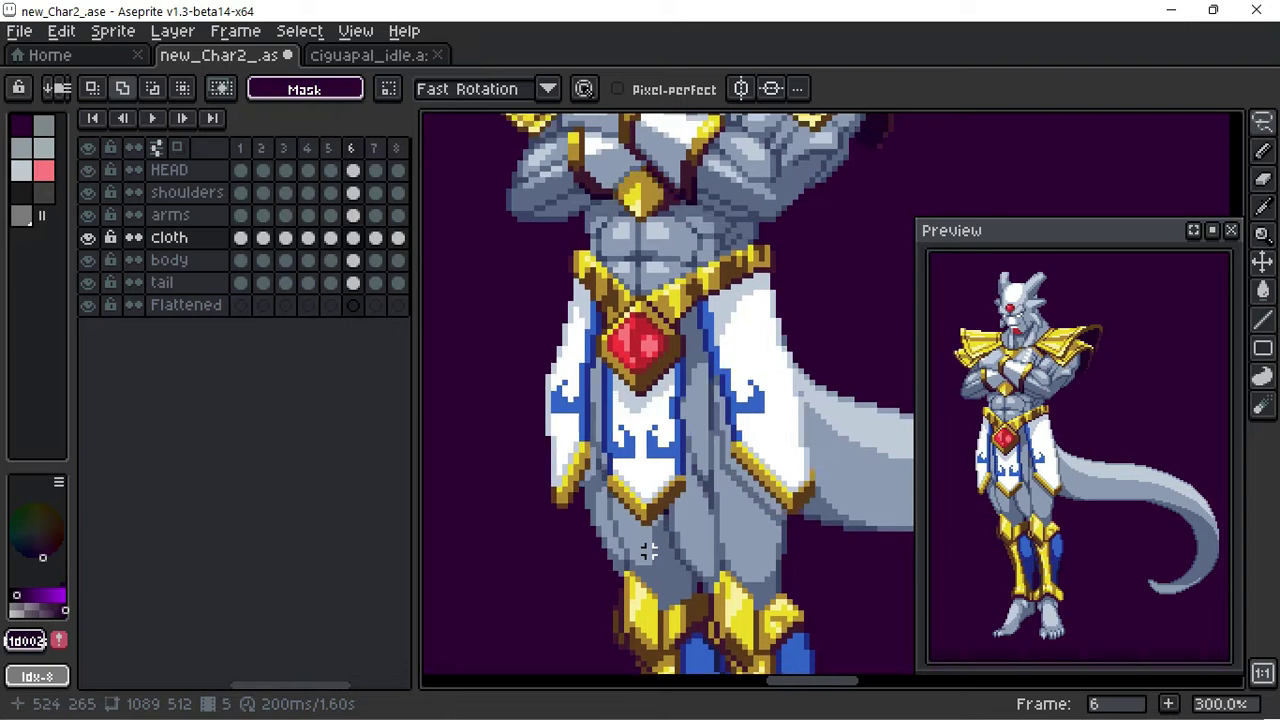
Step: Undo an accidental light-grey background fill, then sample transparent from the canvas with the pencil
scroll(832, 414, up, 1)
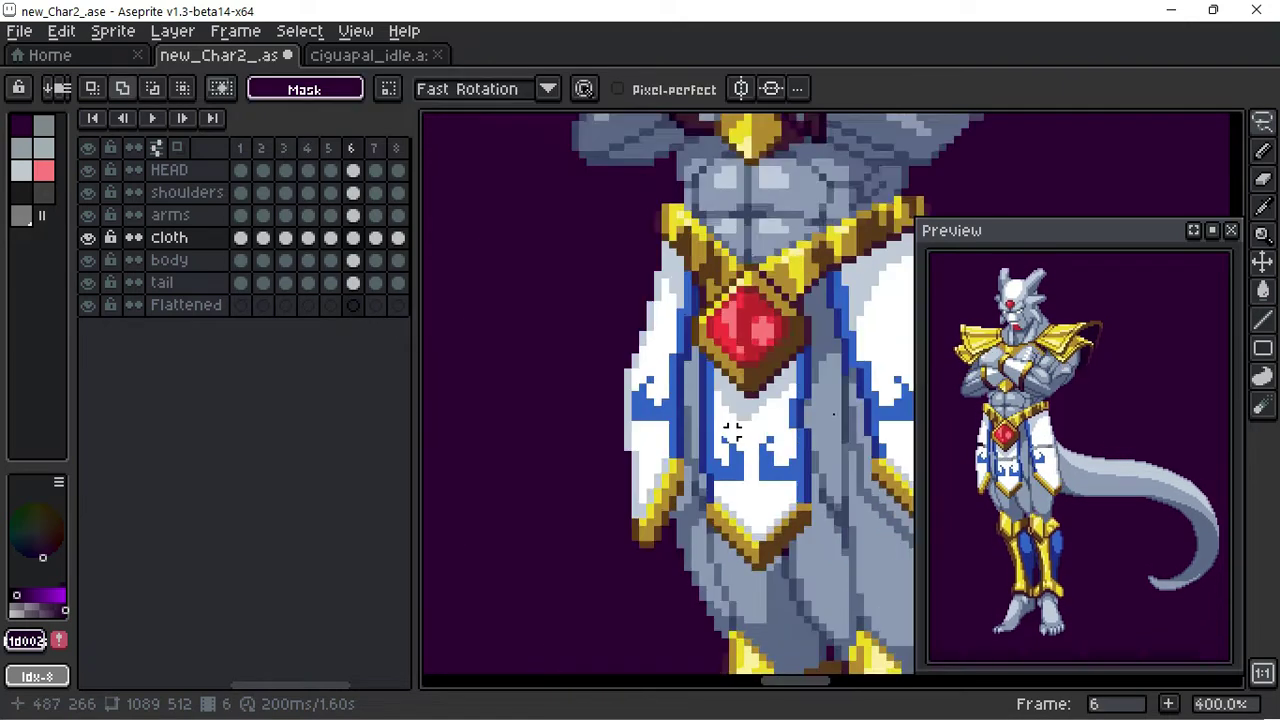
key(i)
click(840, 405)
key(g)
click(832, 410)
key(ctrl+z)
key(b)
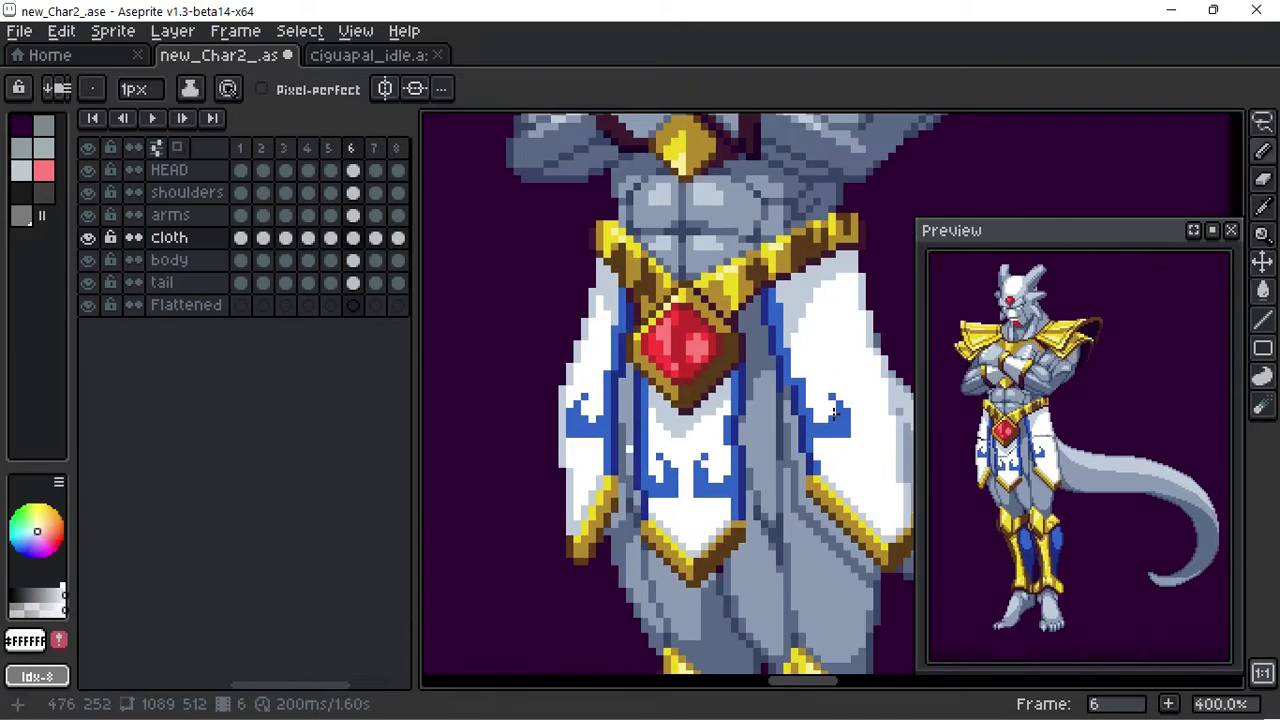
alt+click(637, 403)
Step: Flip between frames 1 and 2 and sample a blue from the cloth trim
key(Right)
key(Right)
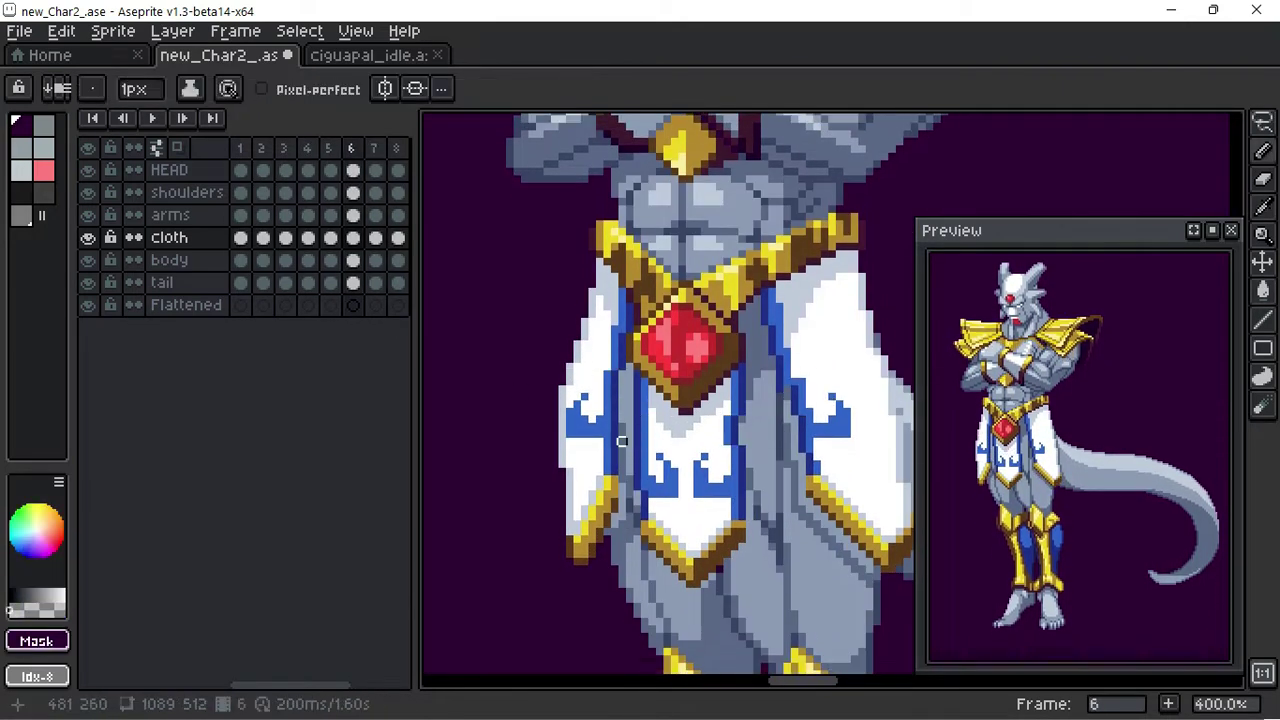
key(Right)
key(Right)
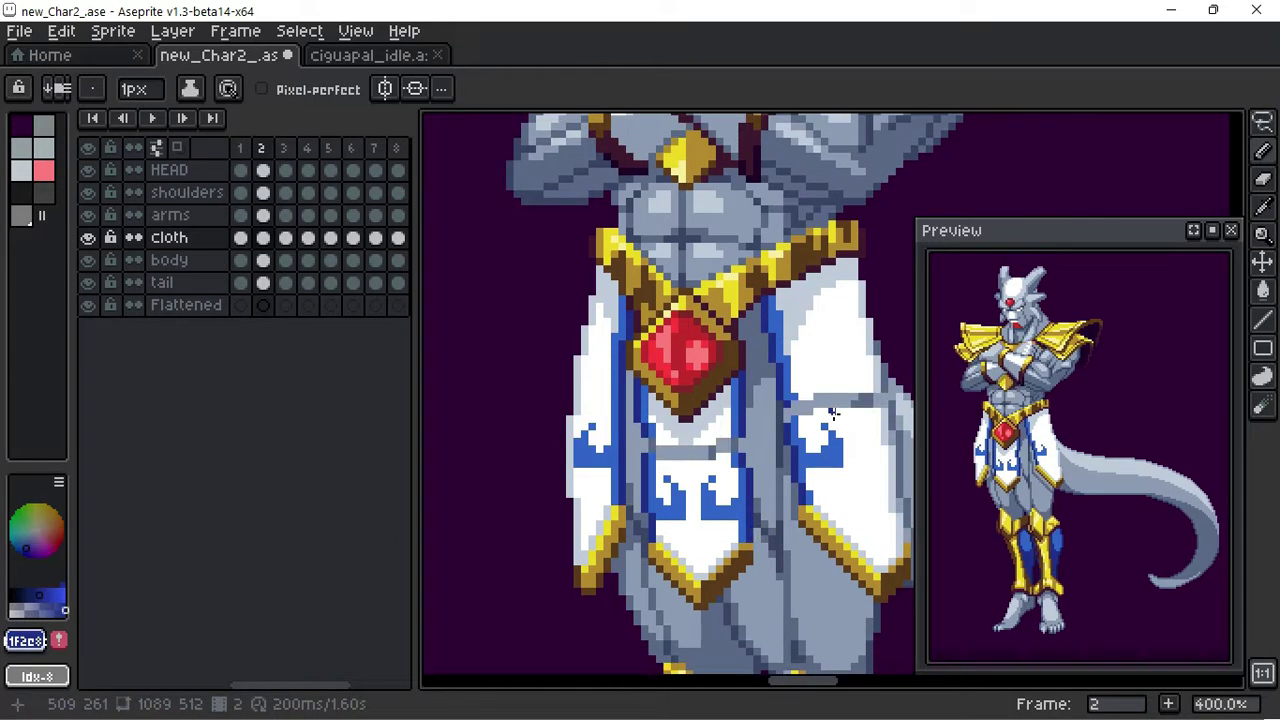
key(Left)
alt+click(833, 413)
key(Right)
key(Left)
key(Left)
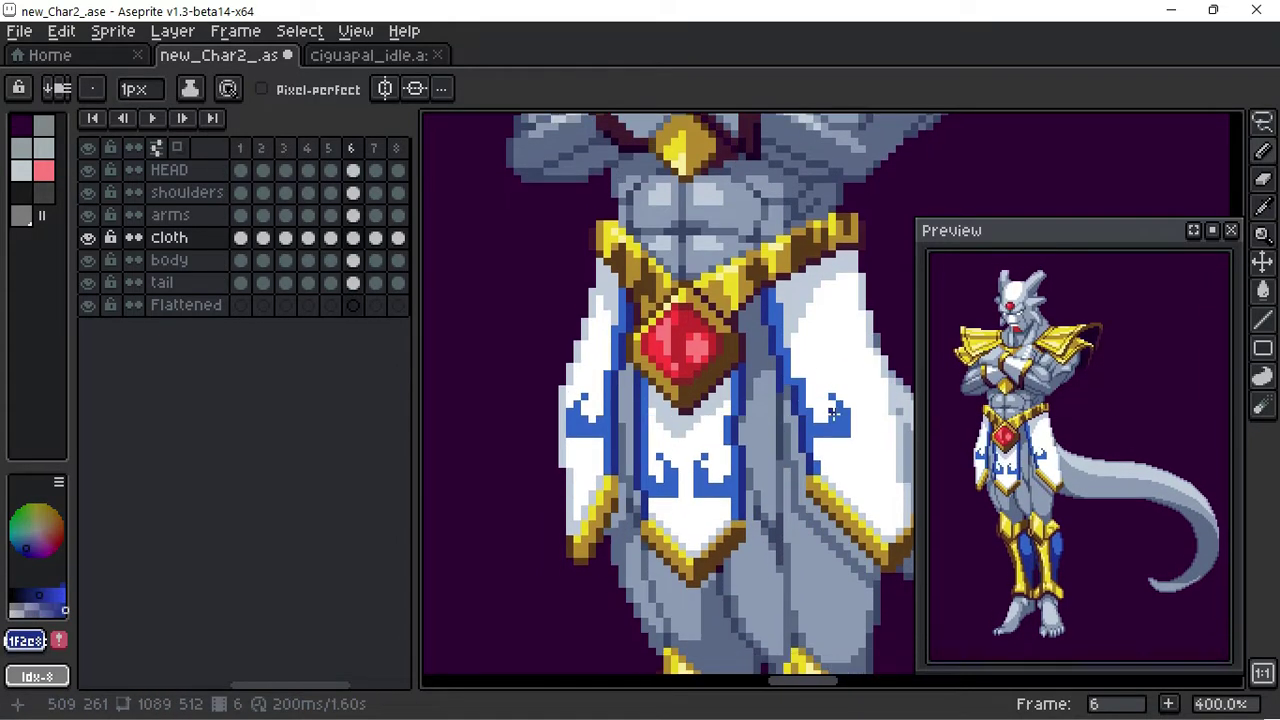
key(Left)
key(m)
Step: Drag a temporary selection on frame 8, clear it, and return to frame 7
key(b)
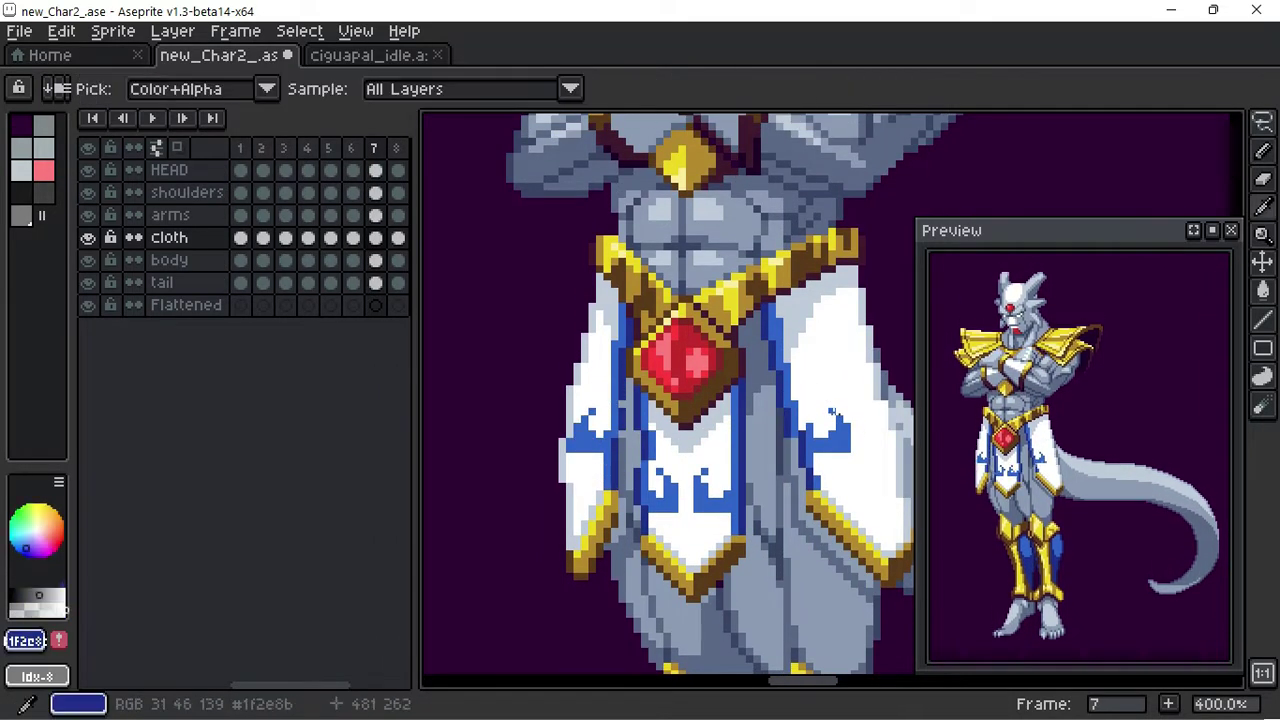
key(Right)
key(m)
drag(691, 386, 823, 457)
key(ctrl+d)
key(b)
key(Left)
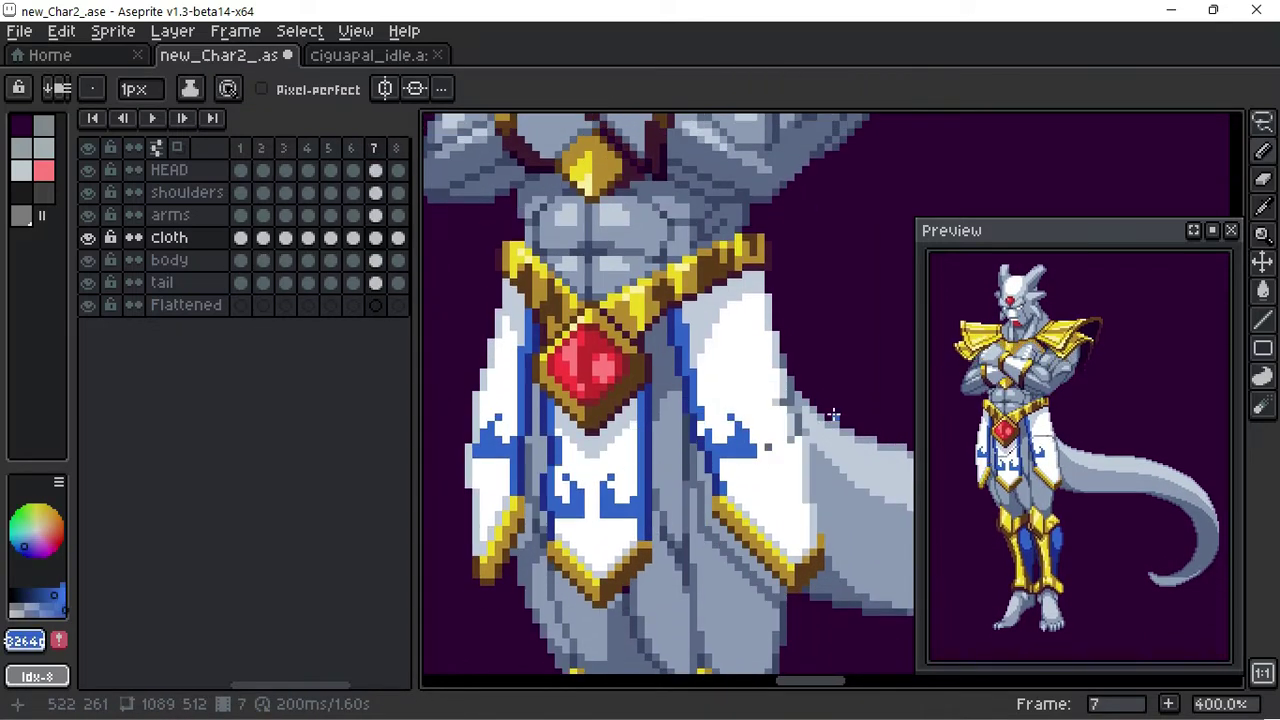
Step: Sample the blue trim, white panel and pale grey-blue cloak colours on frames 8 to 6
key(Right)
key(Left)
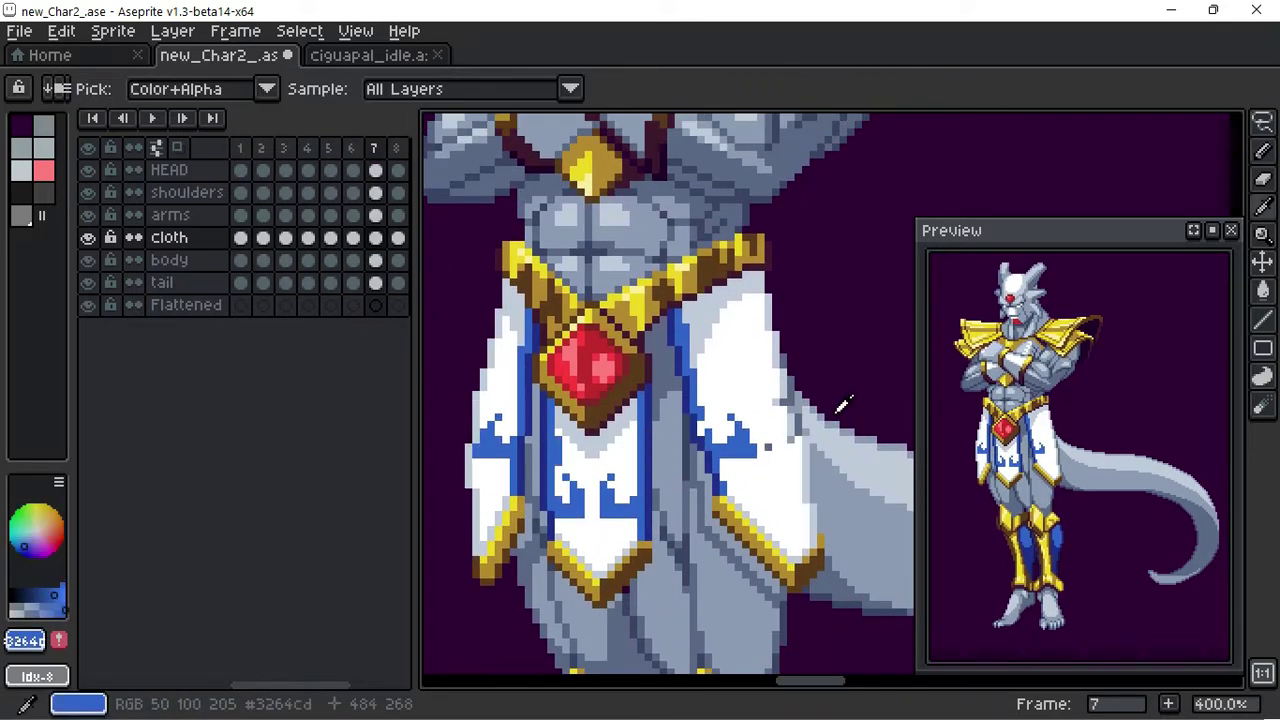
key(Right)
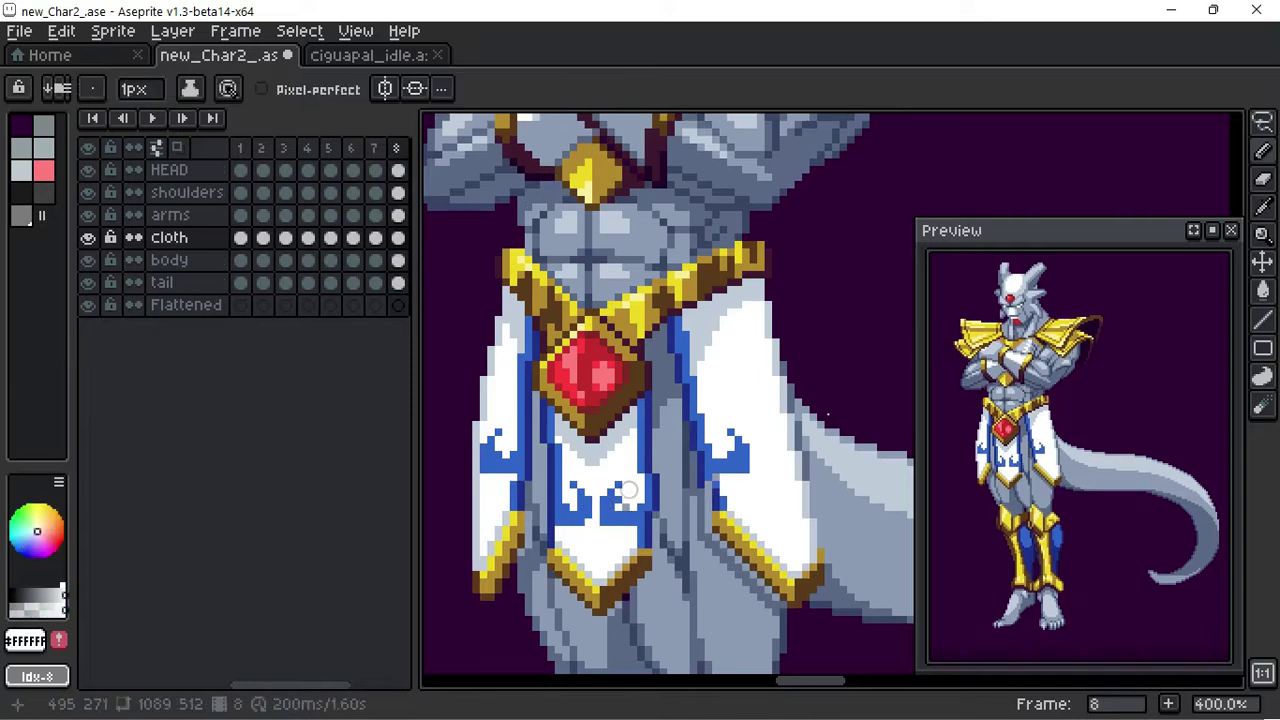
alt+click(840, 405)
key(Left)
alt+click(833, 413)
key(Left)
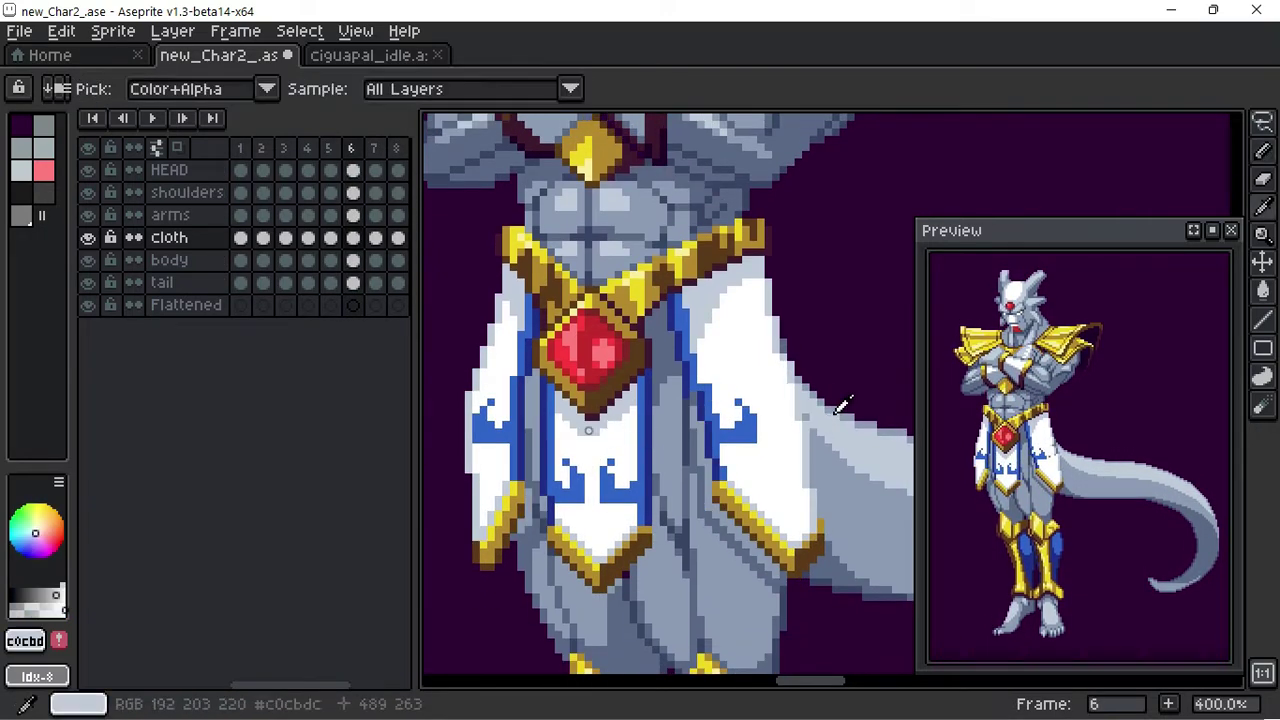
alt+click(833, 413)
Step: Cycle around to frames 1, 3 and 4, sampling the cloth white and dark blue trim
key(Right)
key(Right)
key(Right)
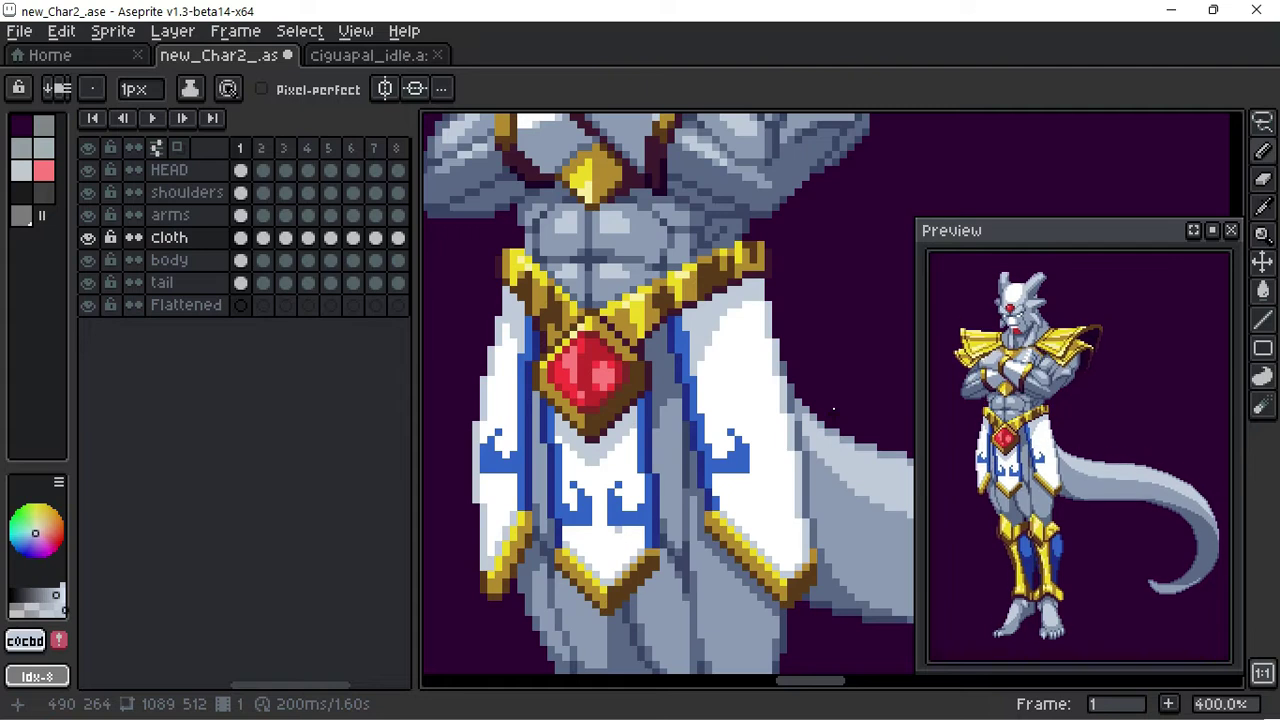
key(Right)
alt+click(833, 411)
key(Right)
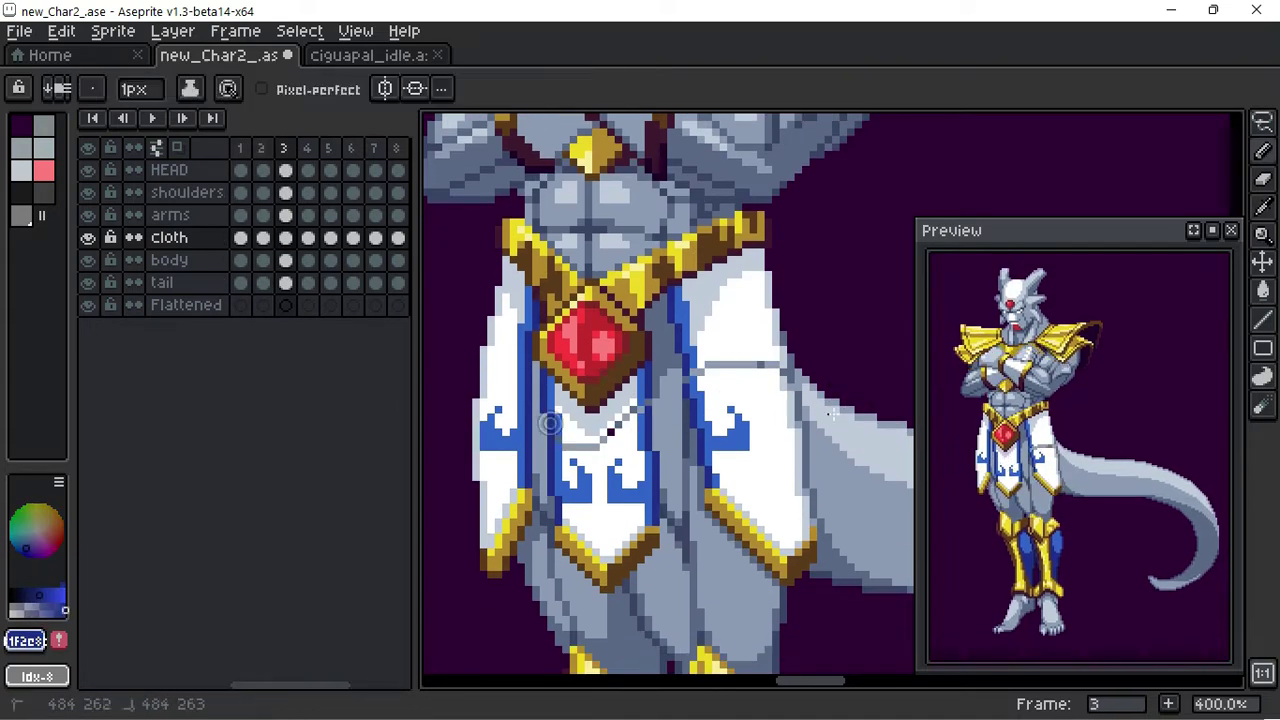
alt+click(833, 413)
key(Right)
key(Right)
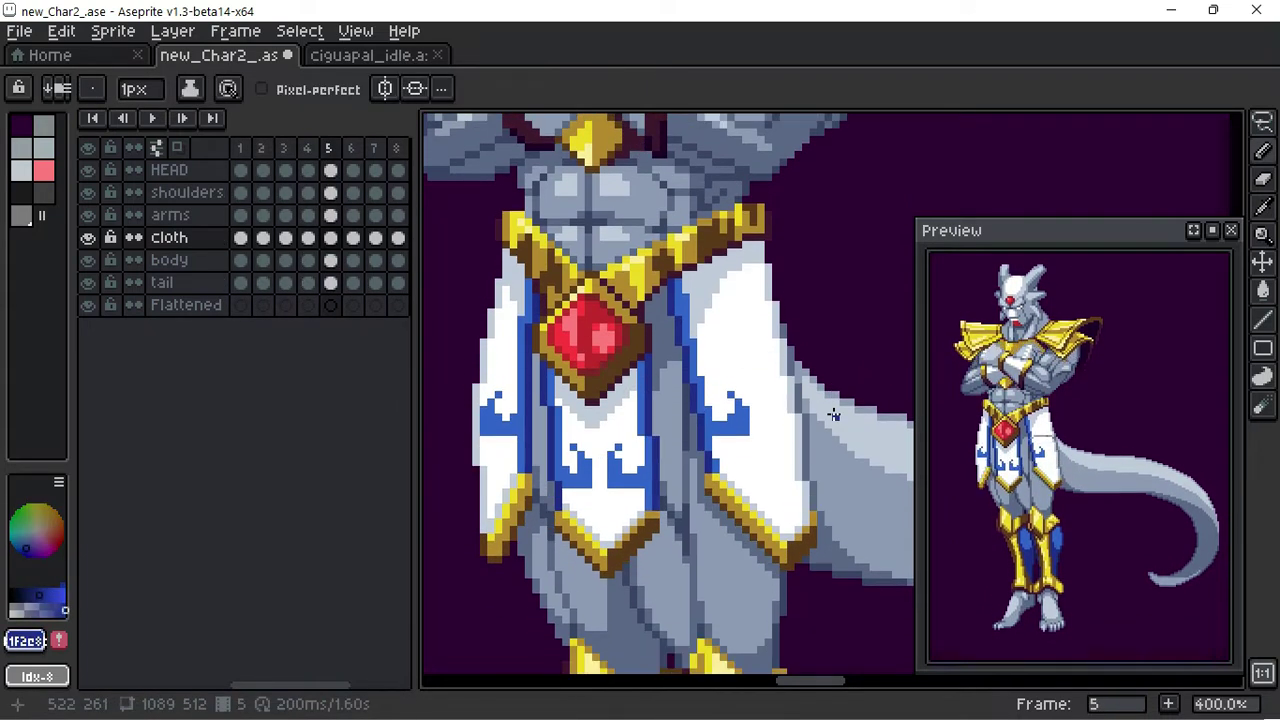
key(Left)
Step: On frames 3 and 2, sample the pale grey cloak, dark blue trim, grey and white
key(v)
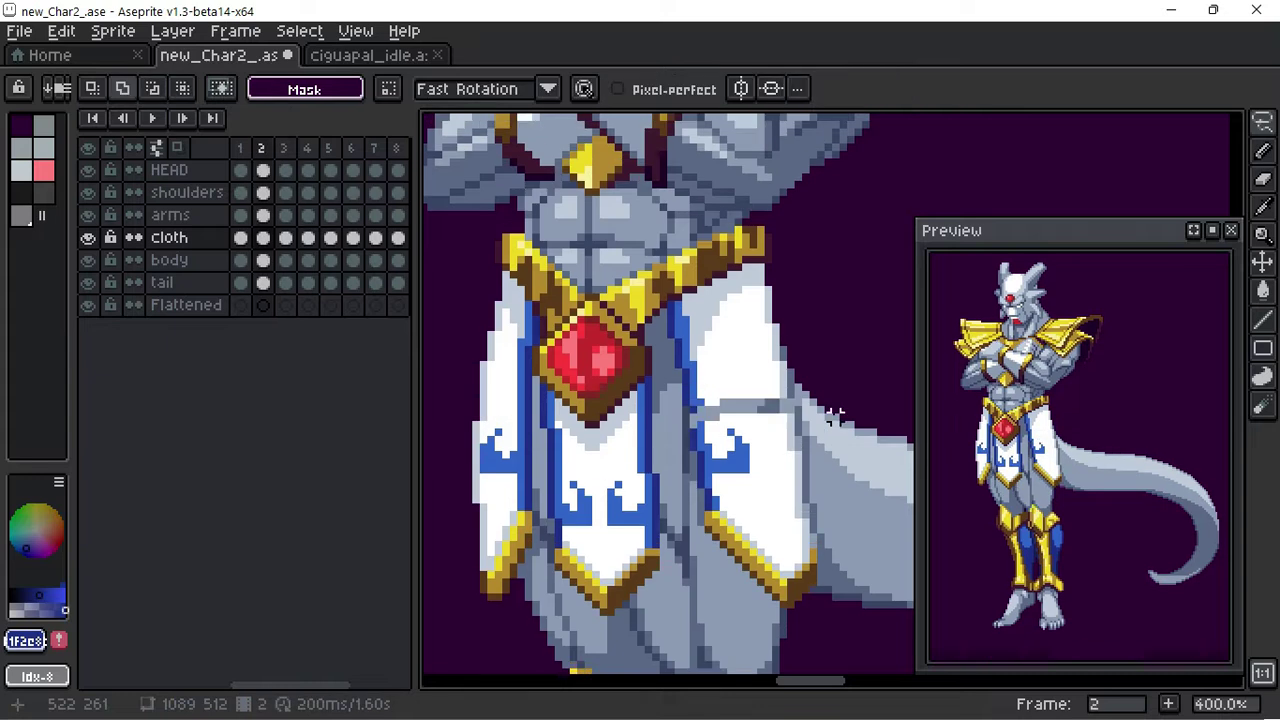
key(Left)
key(b)
alt+click(833, 413)
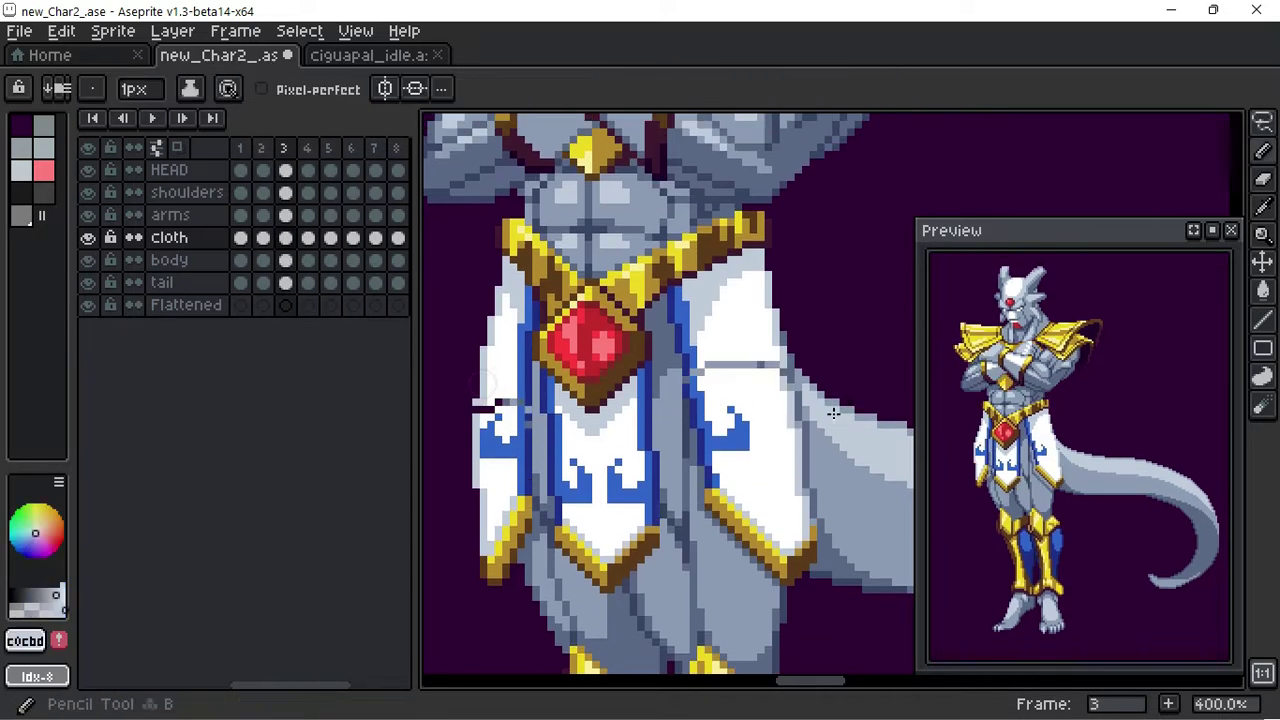
key(Left)
key(Right)
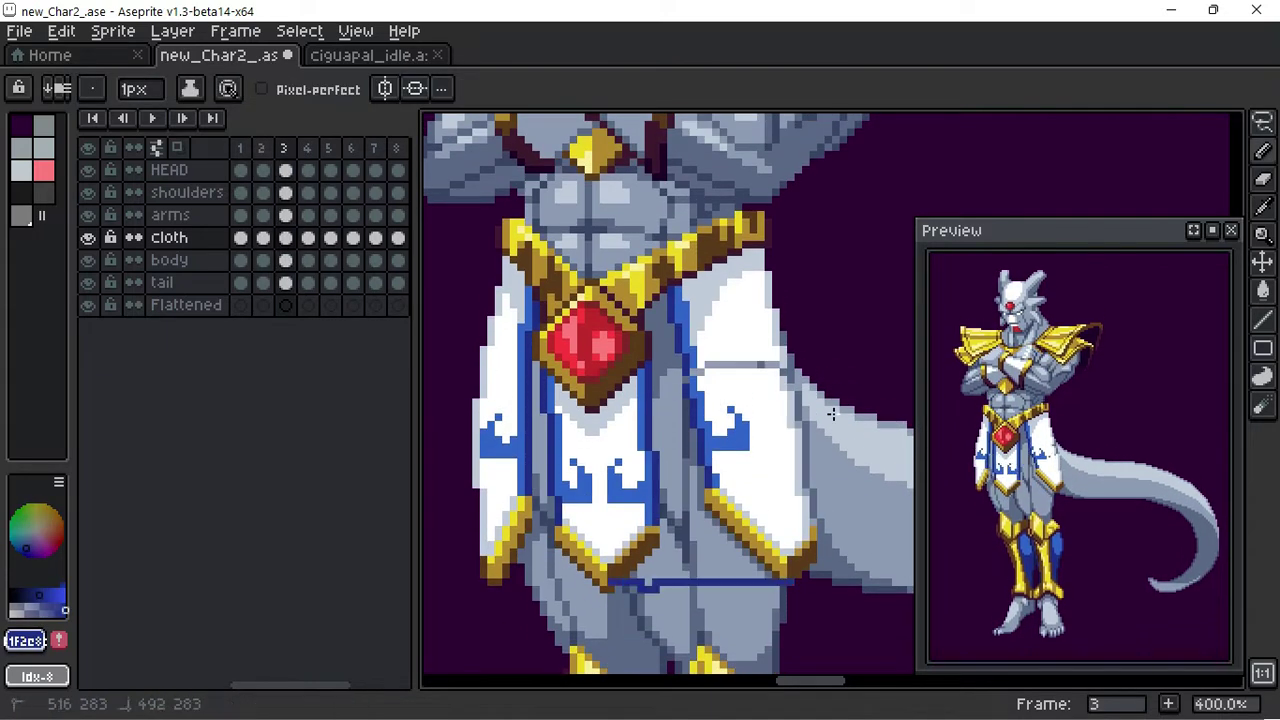
alt+click(832, 414)
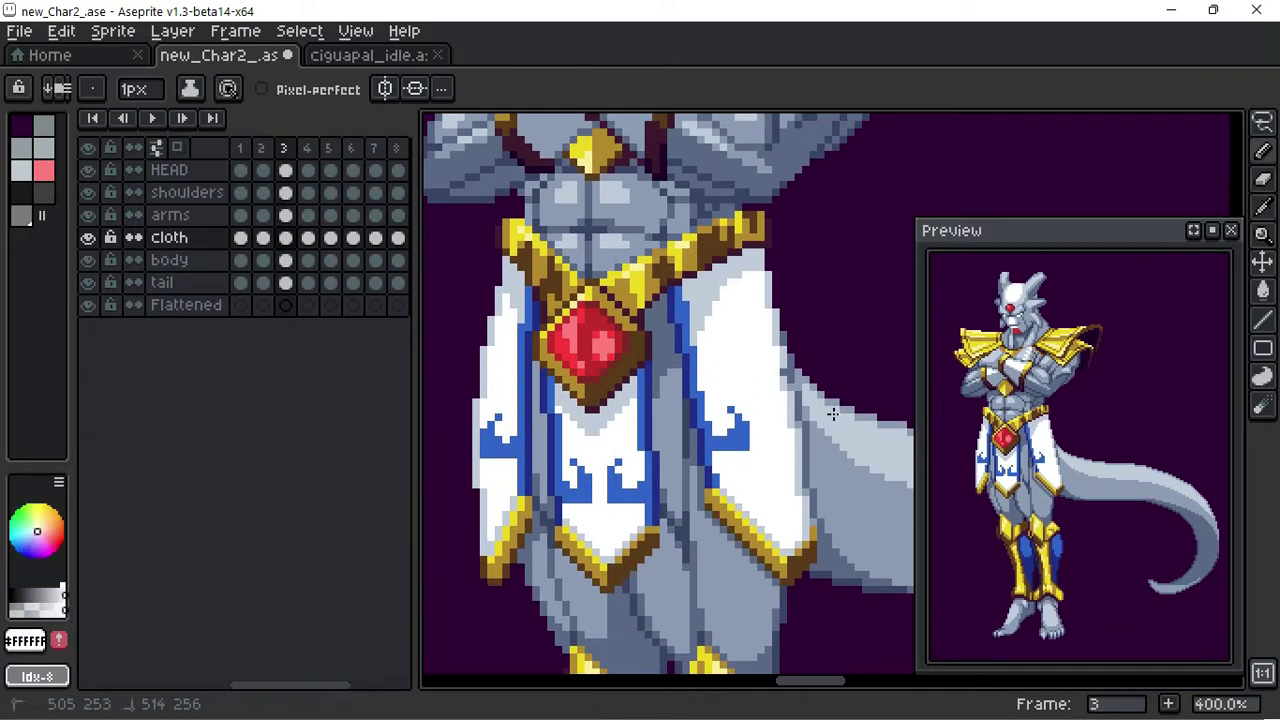
key(Left)
alt+click(832, 413)
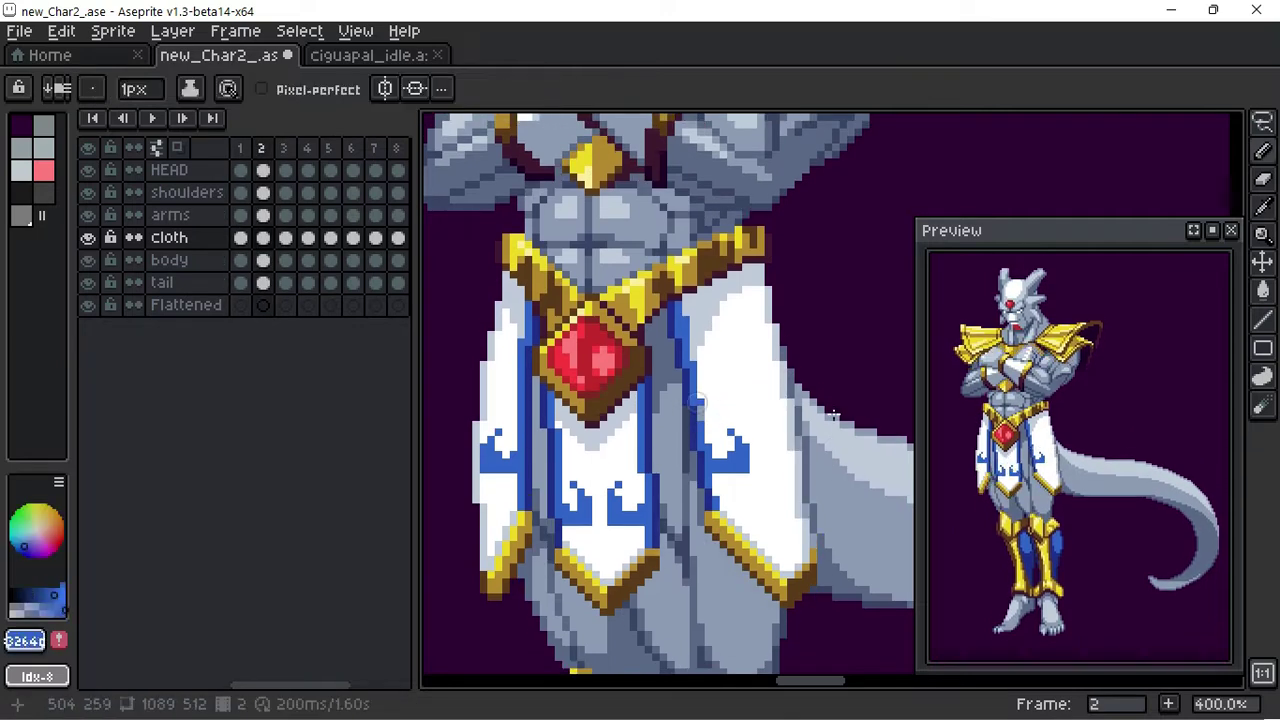
Step: Sample transparent on frame 6, then pale grey-blue #C0CBDC and white on frame 7
key(Right)
key(Right)
key(Right)
key(Right)
alt+click(685, 402)
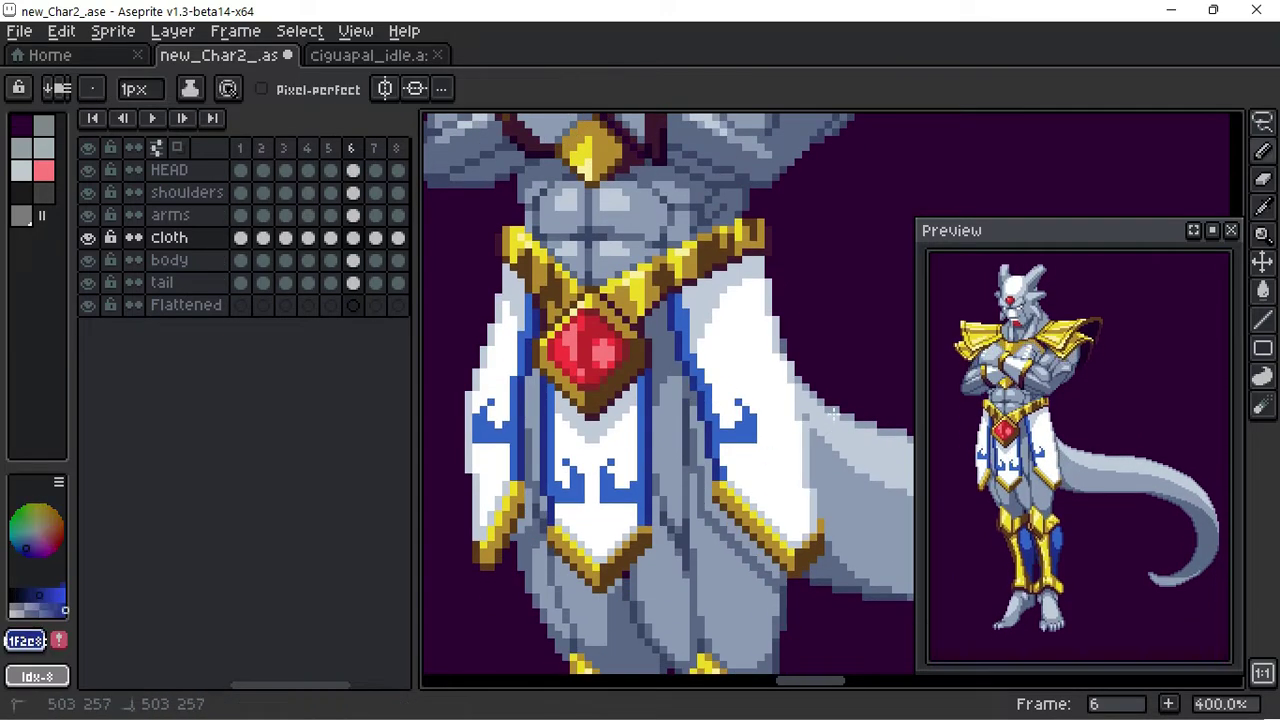
key(Left)
key(Left)
key(Left)
key(Left)
key(Left)
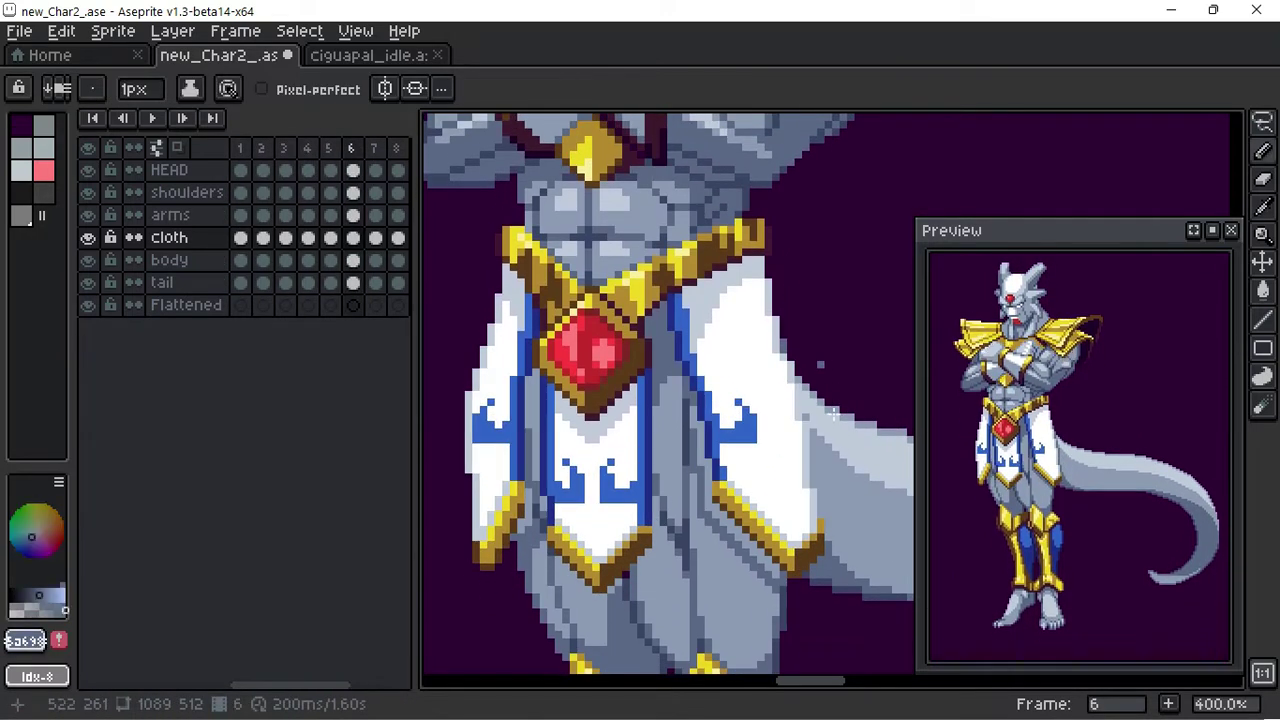
key(Left)
key(Left)
alt+click(843, 404)
alt+click(843, 416)
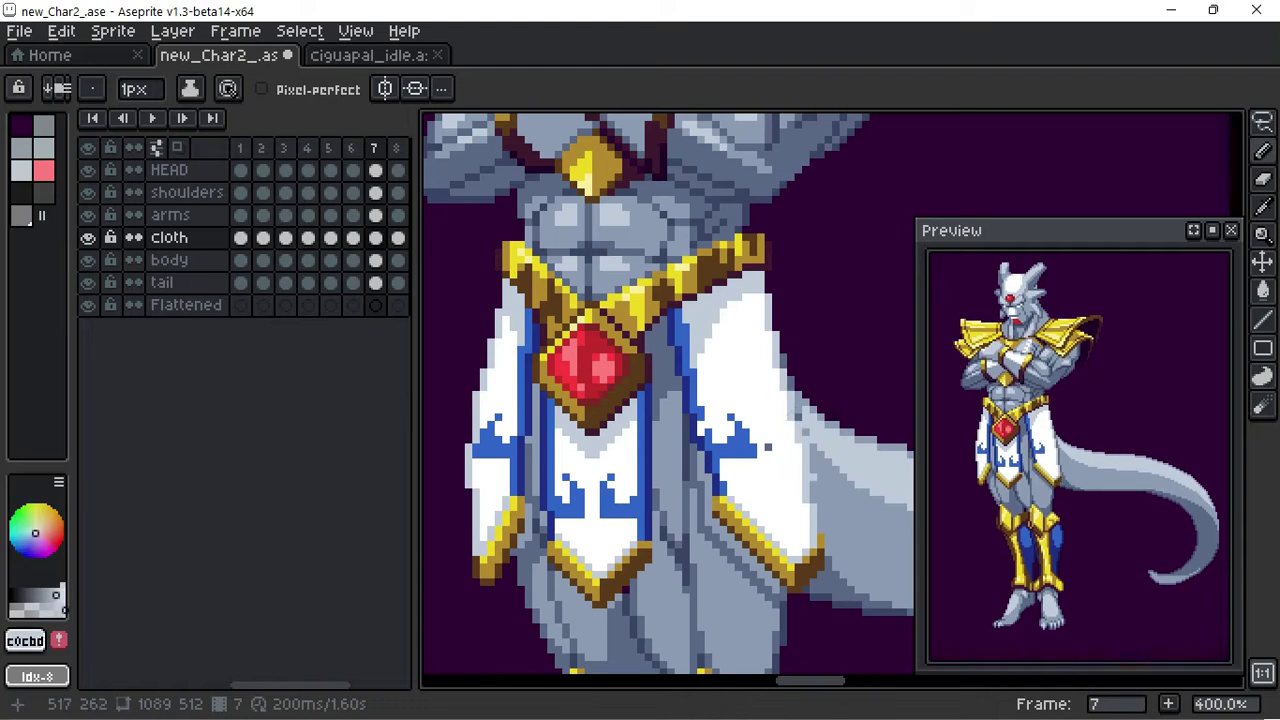
key(Right)
key(Right)
Step: Sample trim blue #3264cd, then switch to the body layer and sample body grey #8b9bb4
key(Left)
alt+click(843, 404)
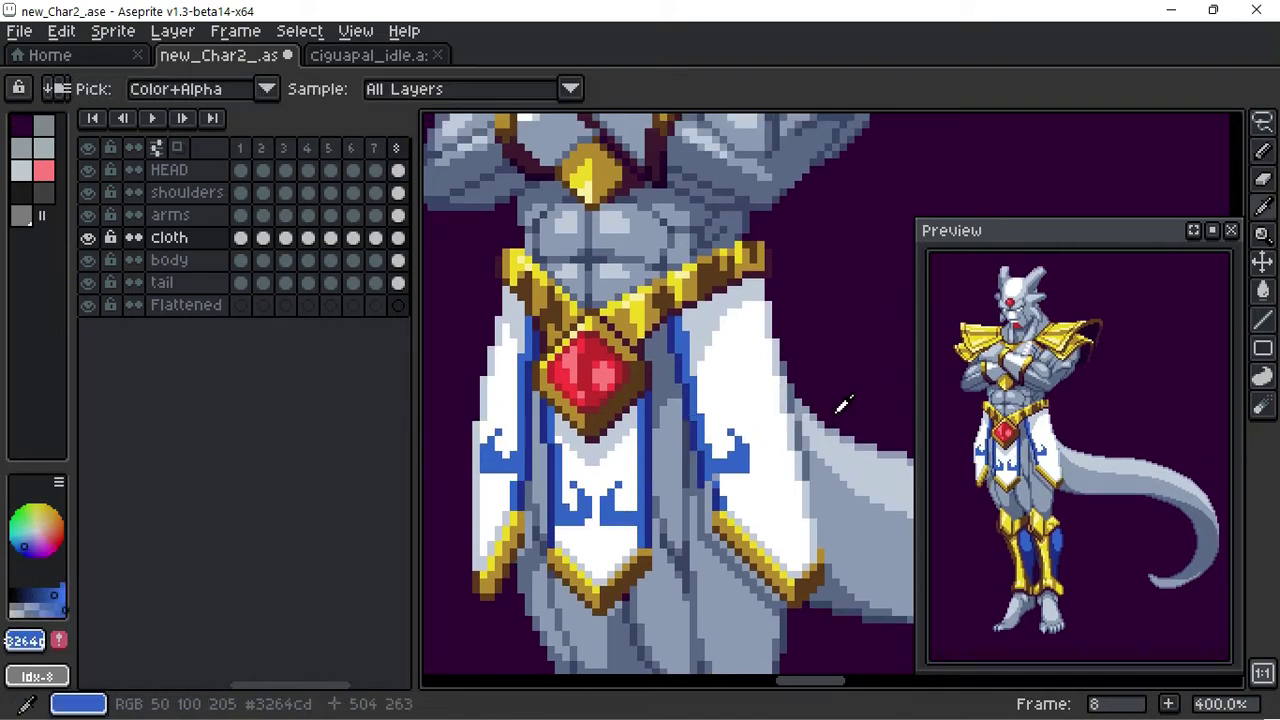
key(Left)
key(Left)
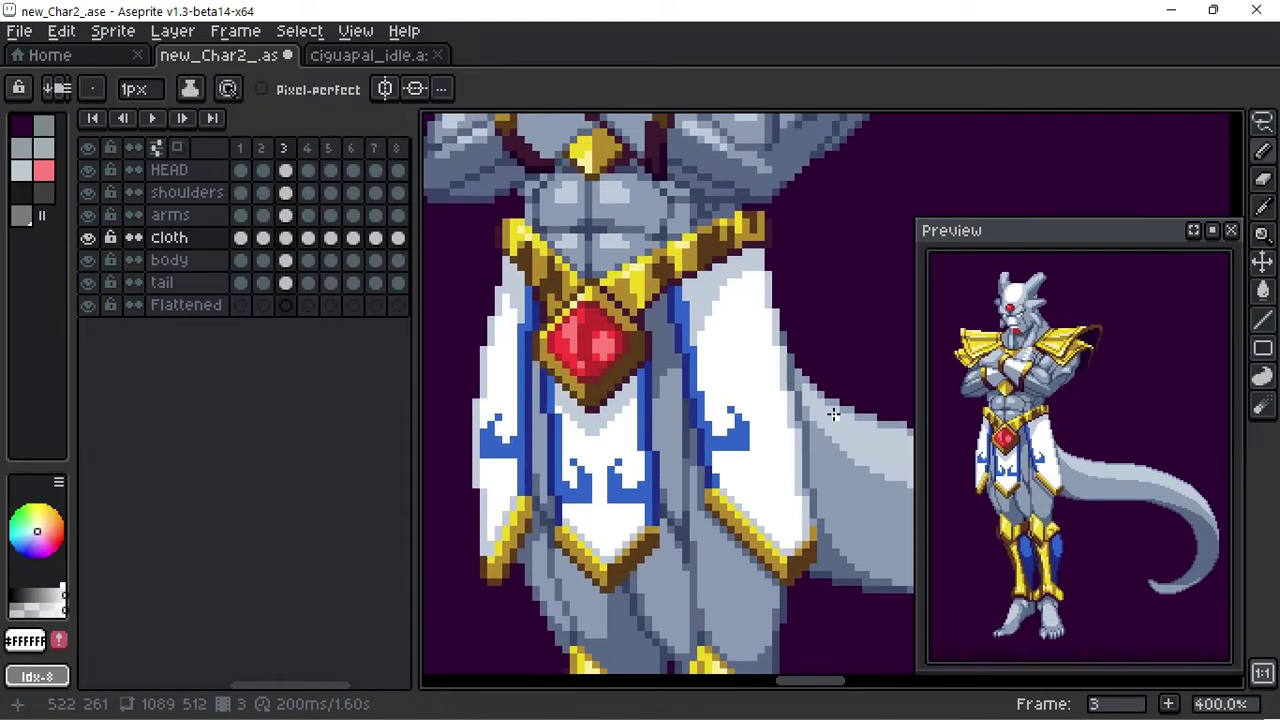
key(Left)
alt+click(833, 414)
key(Right)
Step: Play the idle animation on frame 7 and sample the grey body armour colour
key(Right)
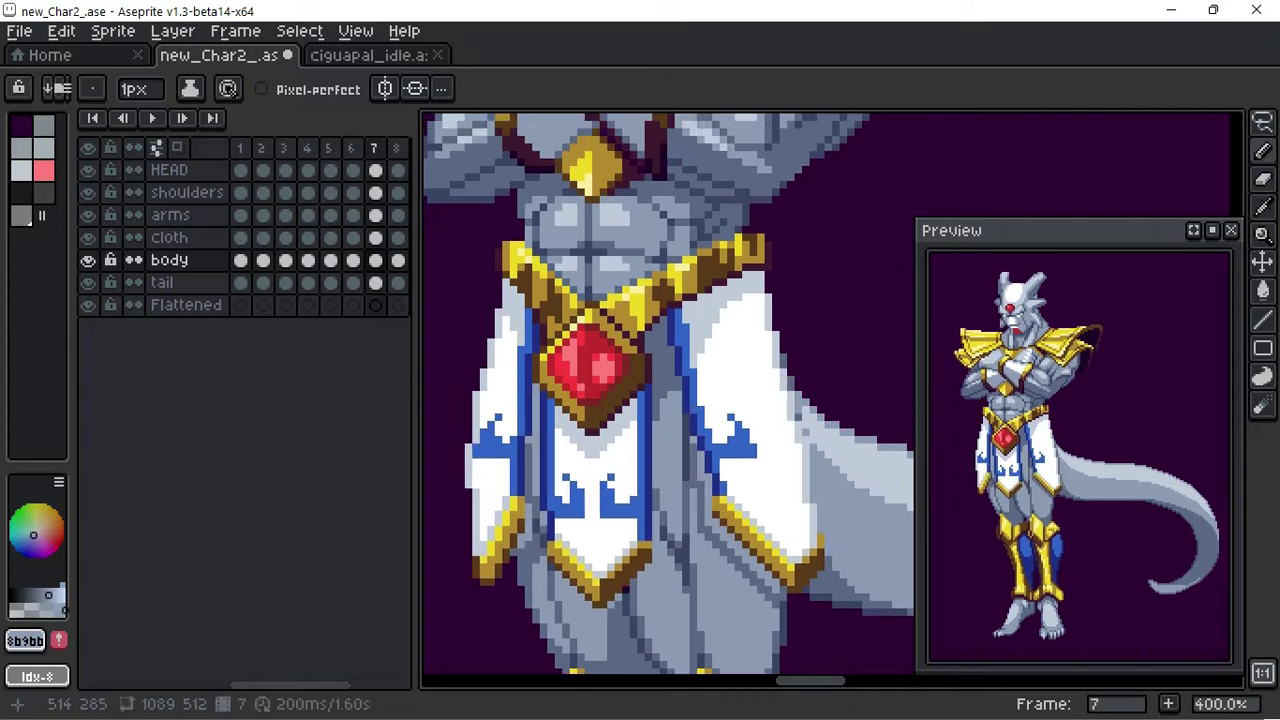
key(Right)
key(Return)
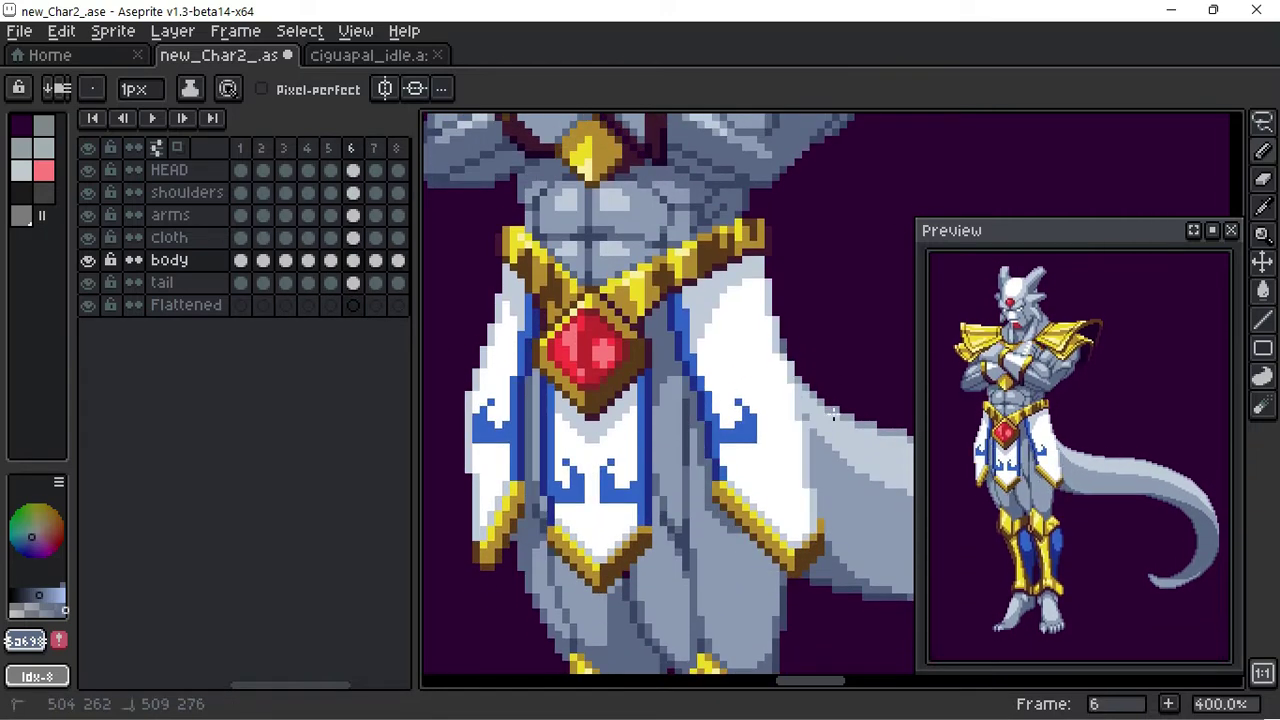
scroll(835, 413, up, 3)
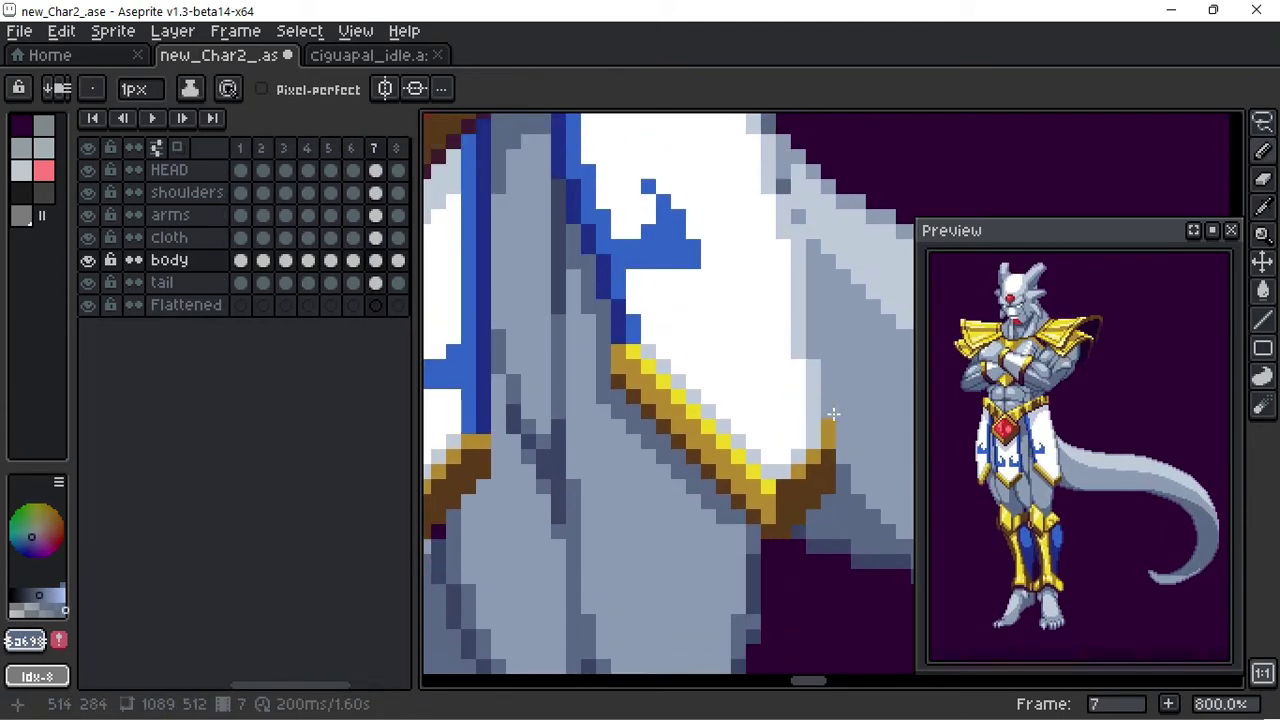
alt+click(833, 413)
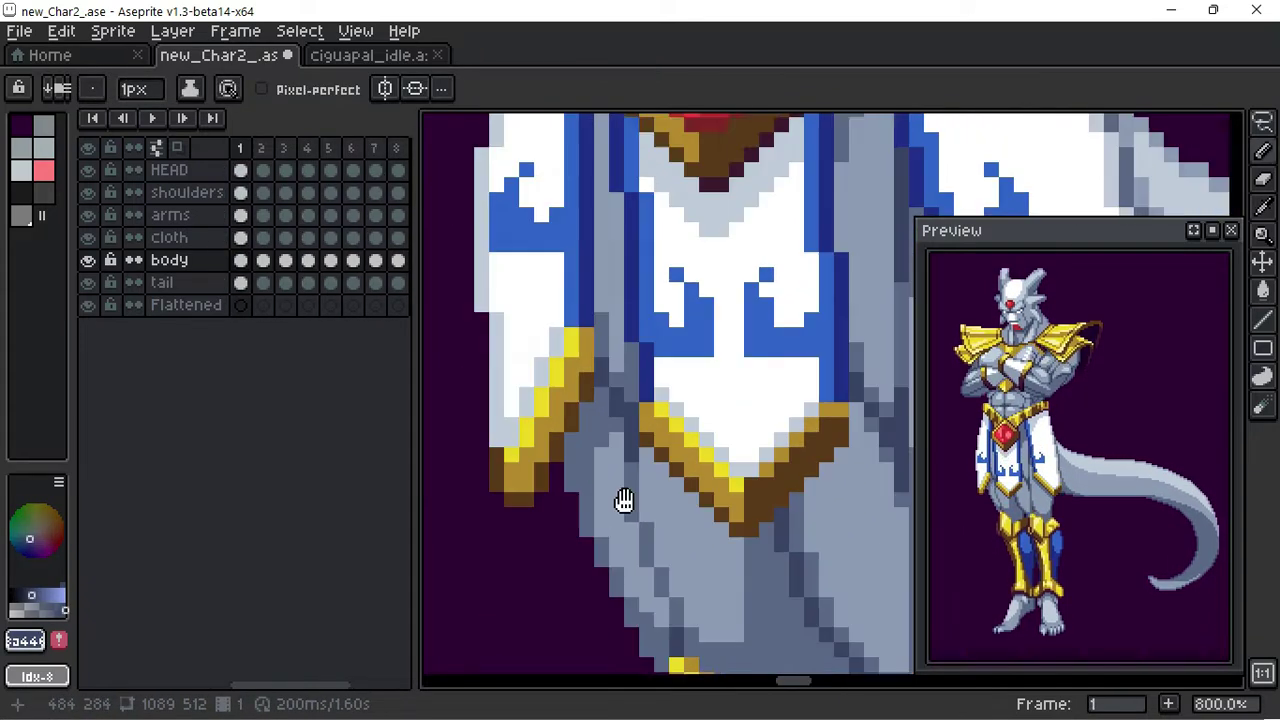
alt+click(613, 500)
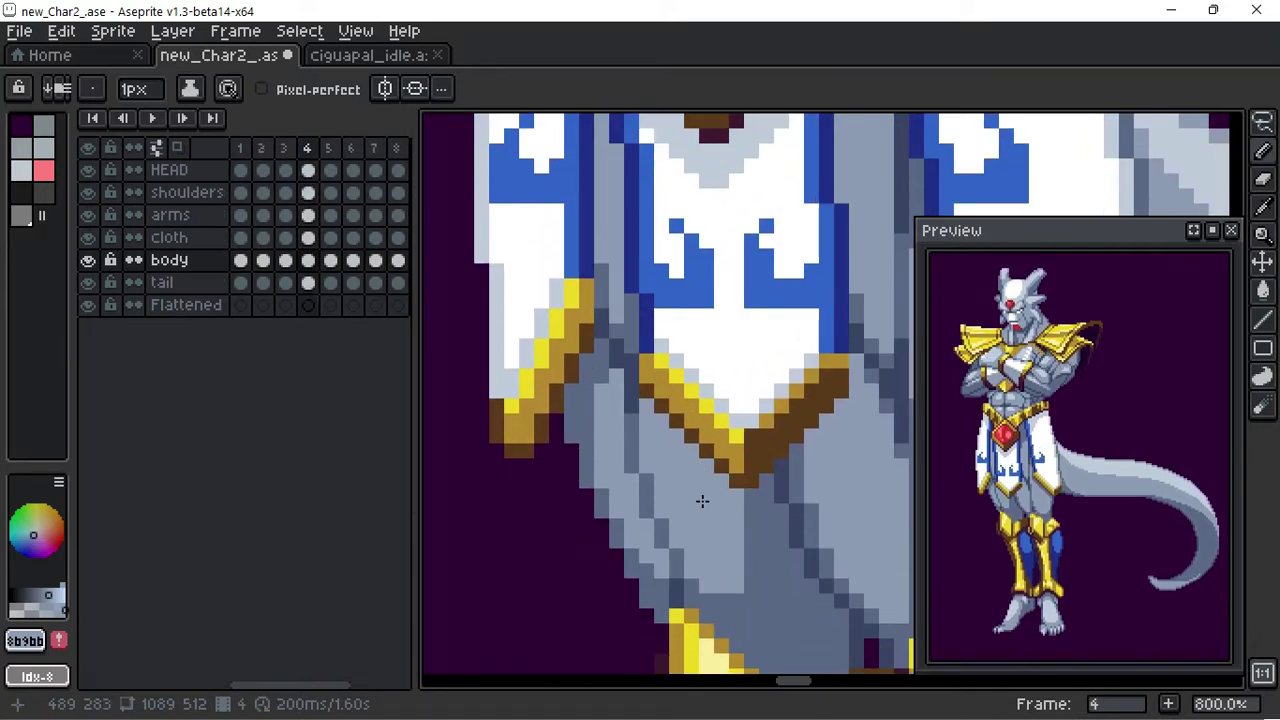
Step: Lasso the golden belt armour region, clear the selection, and return to frame 2
key(q)
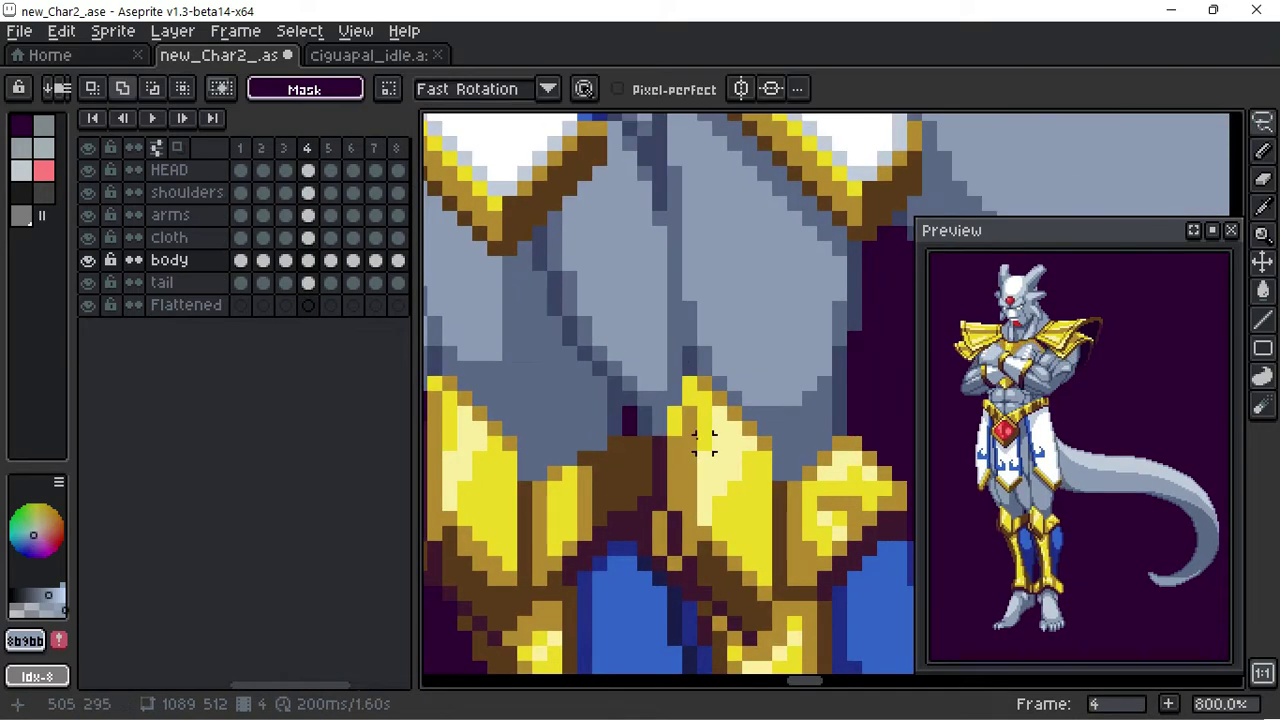
key(Up)
mouse_move(700, 443)
mouse_down()
mouse_move(735, 490)
mouse_move(780, 503)
mouse_up()
key(ctrl+d)
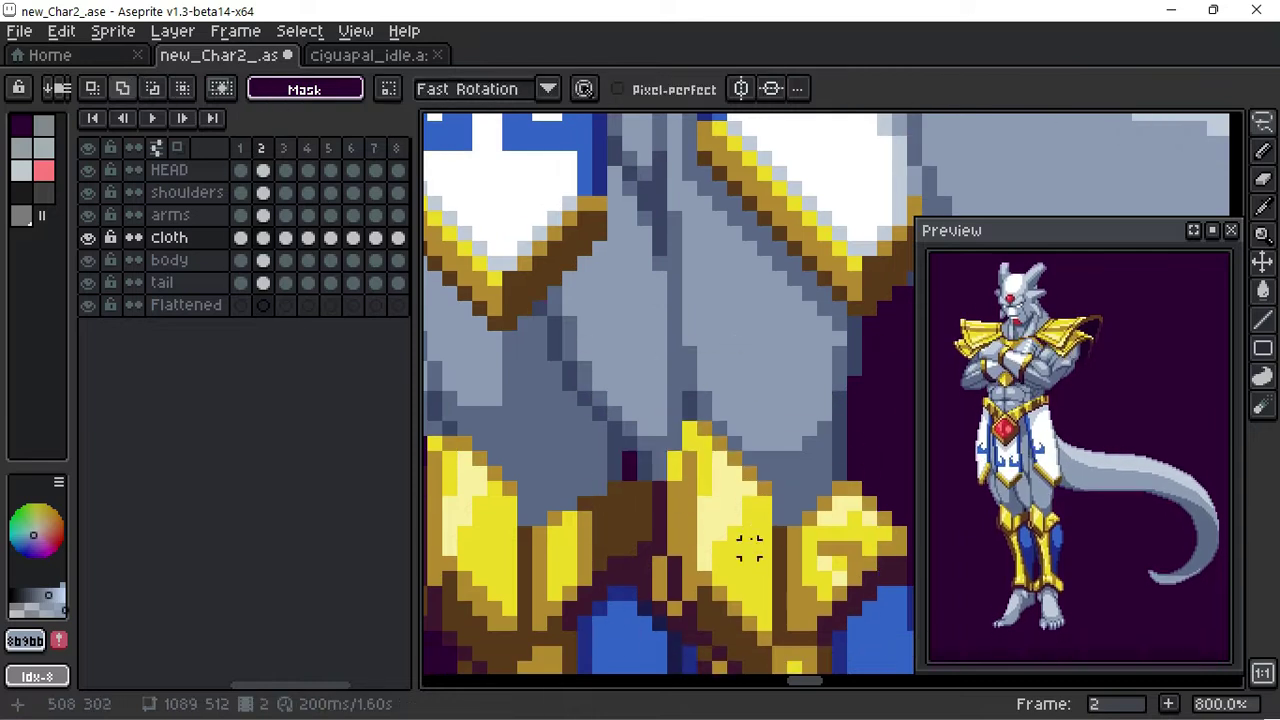
ctrl+click(549, 332)
key(Right)
key(Right)
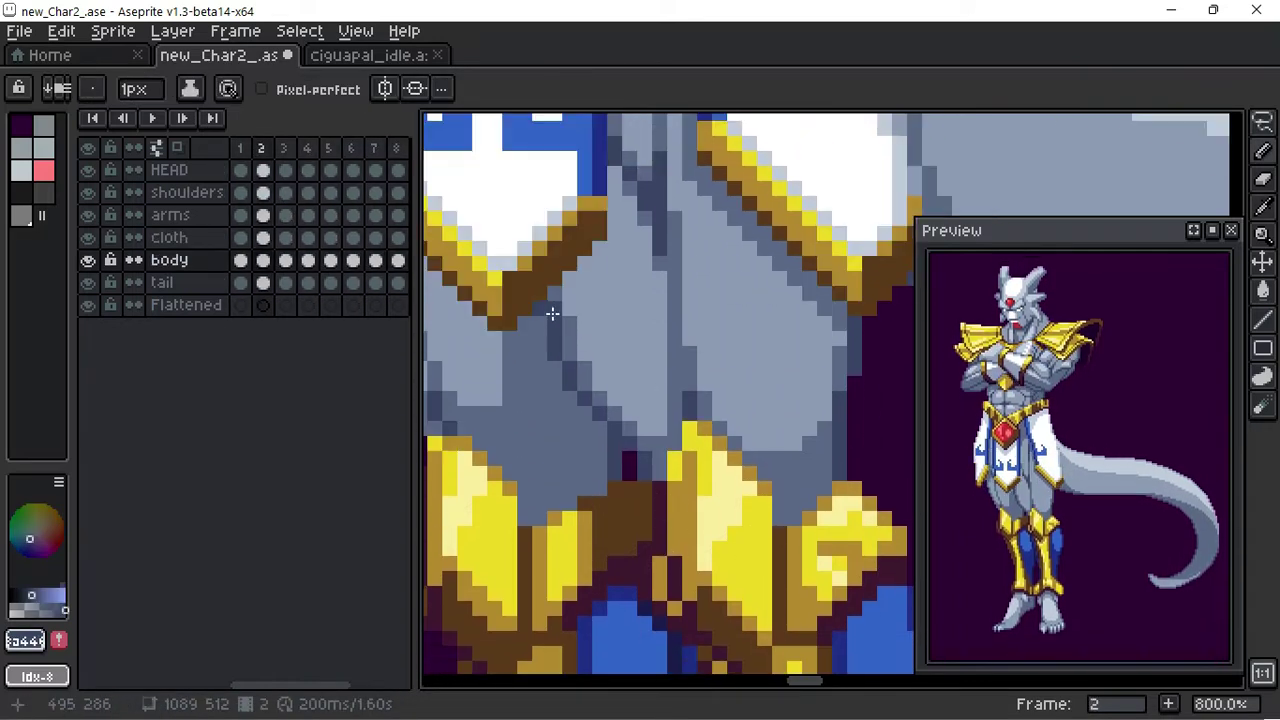
Step: Erase the old tail on frame 2 of the tail layer, review playback, and undo
scroll(891, 378, down, 4)
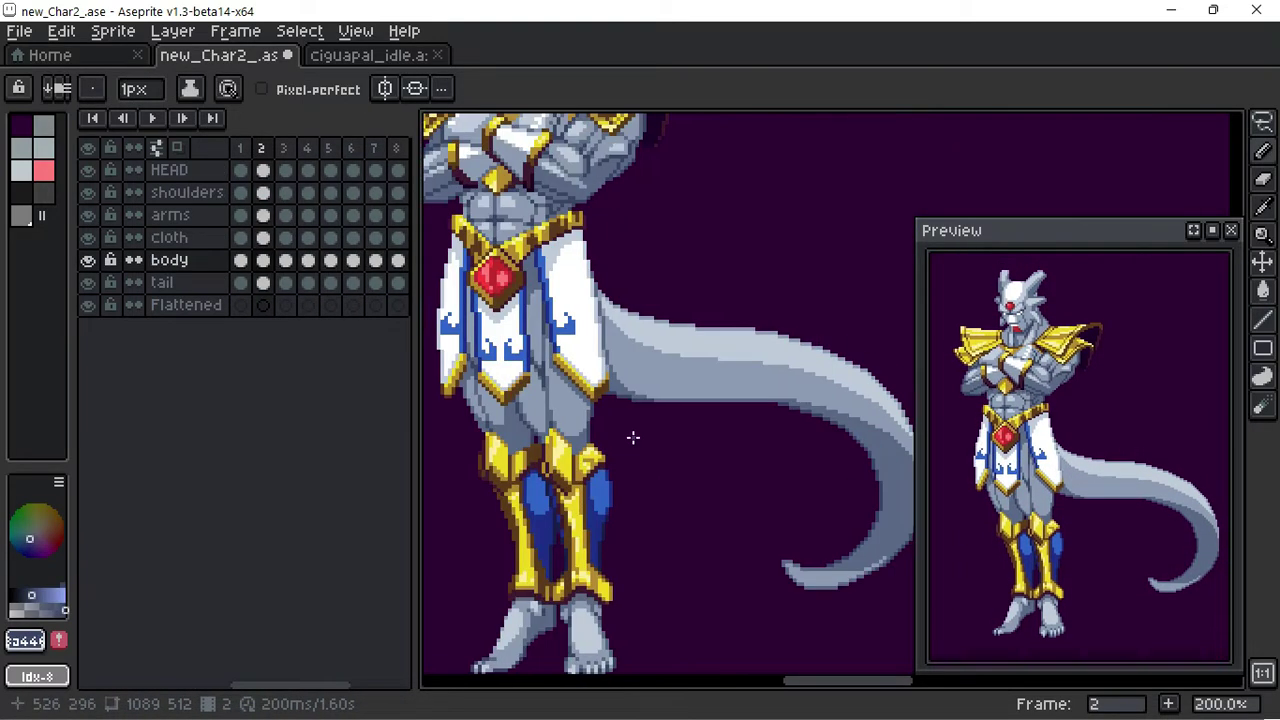
scroll(737, 391, right, 3)
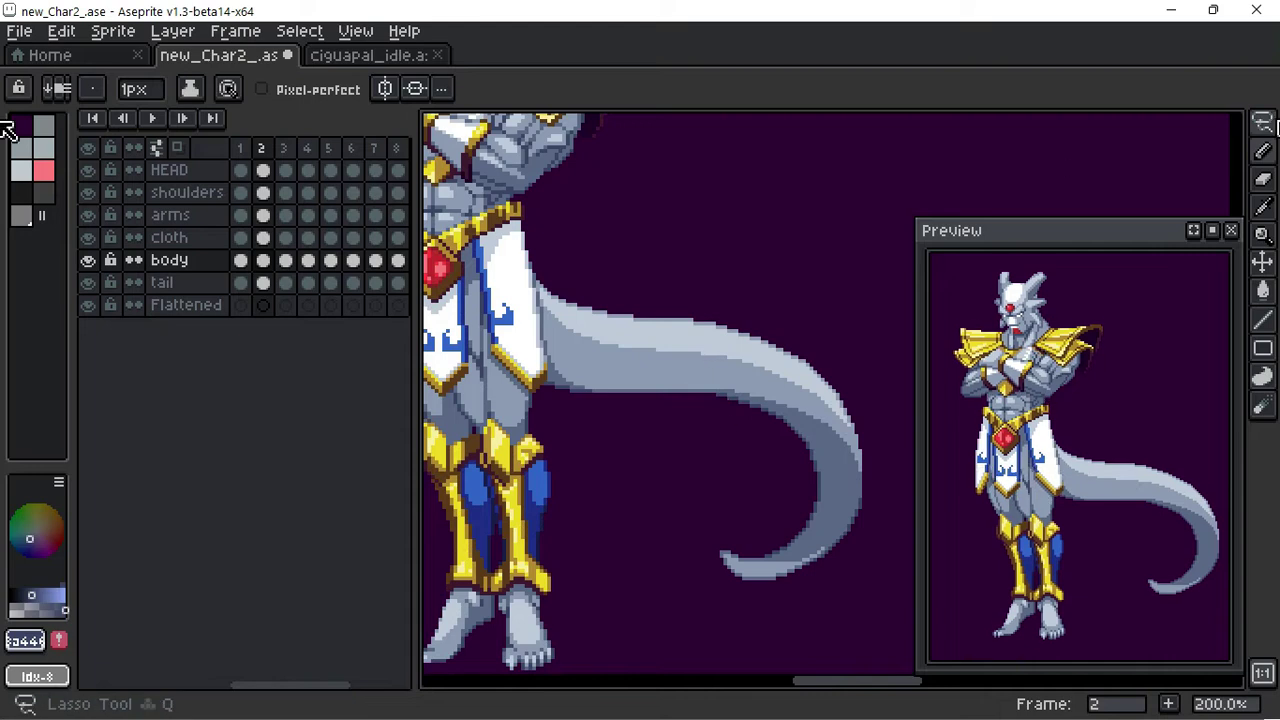
key(e)
key(alt+Down)
mouse_move(680, 332)
mouse_down()
mouse_move(663, 323)
mouse_move(430, 370)
mouse_up()
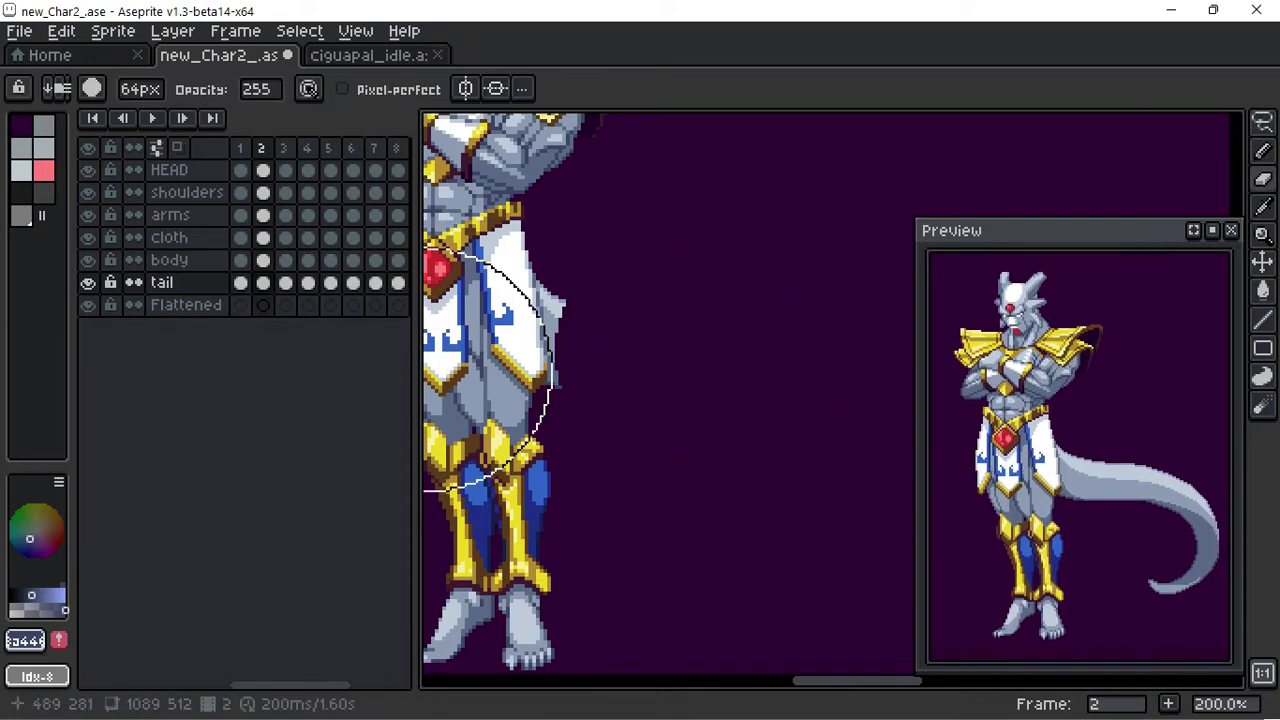
key(Return)
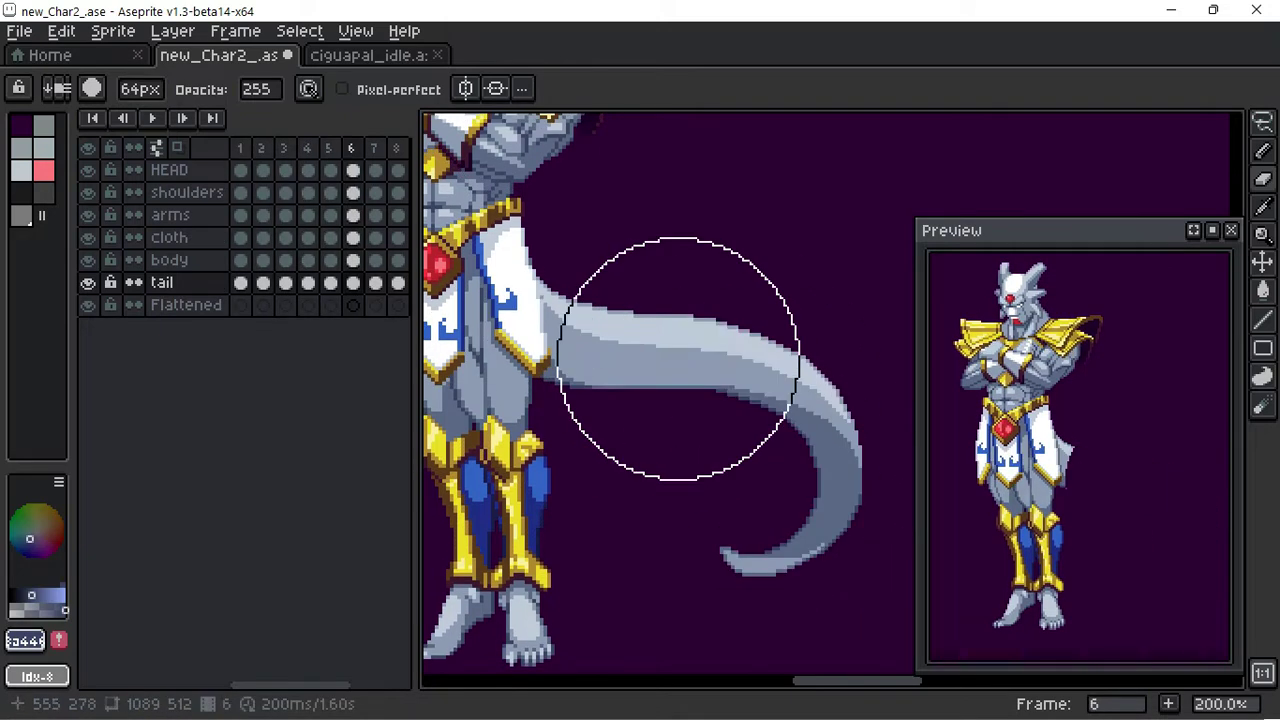
alt+click(634, 357)
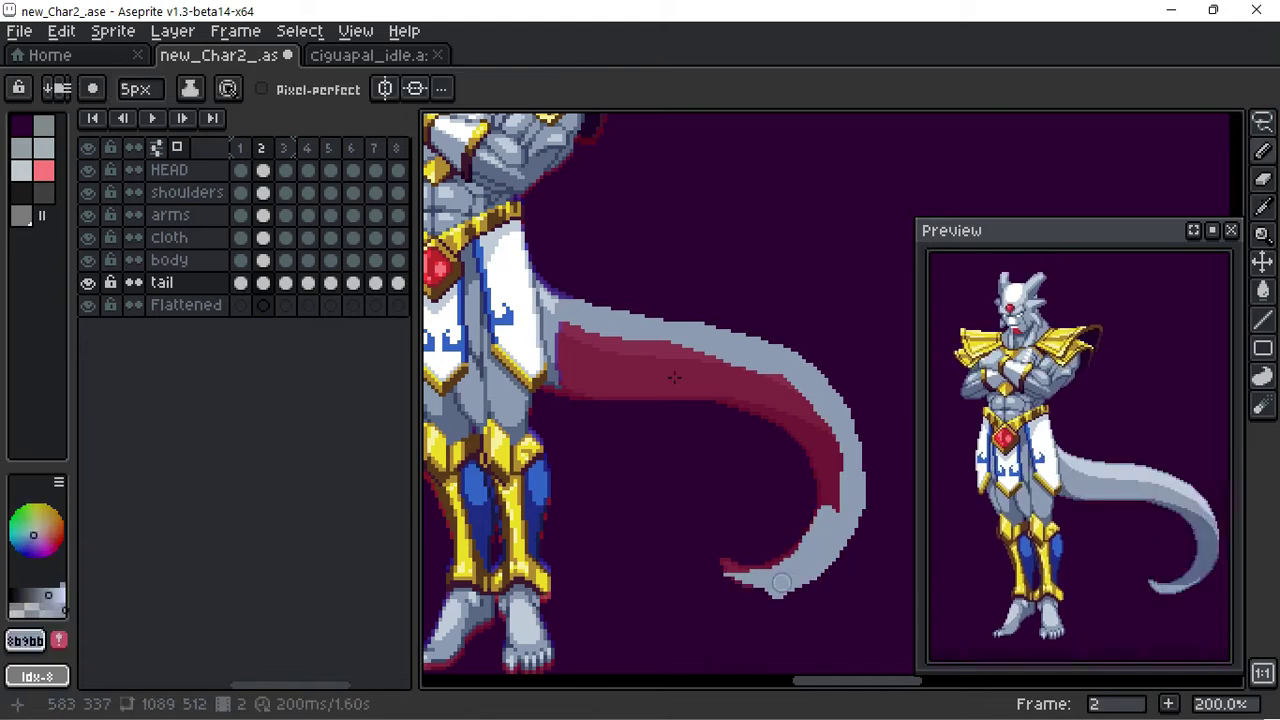
key(ctrl+z)
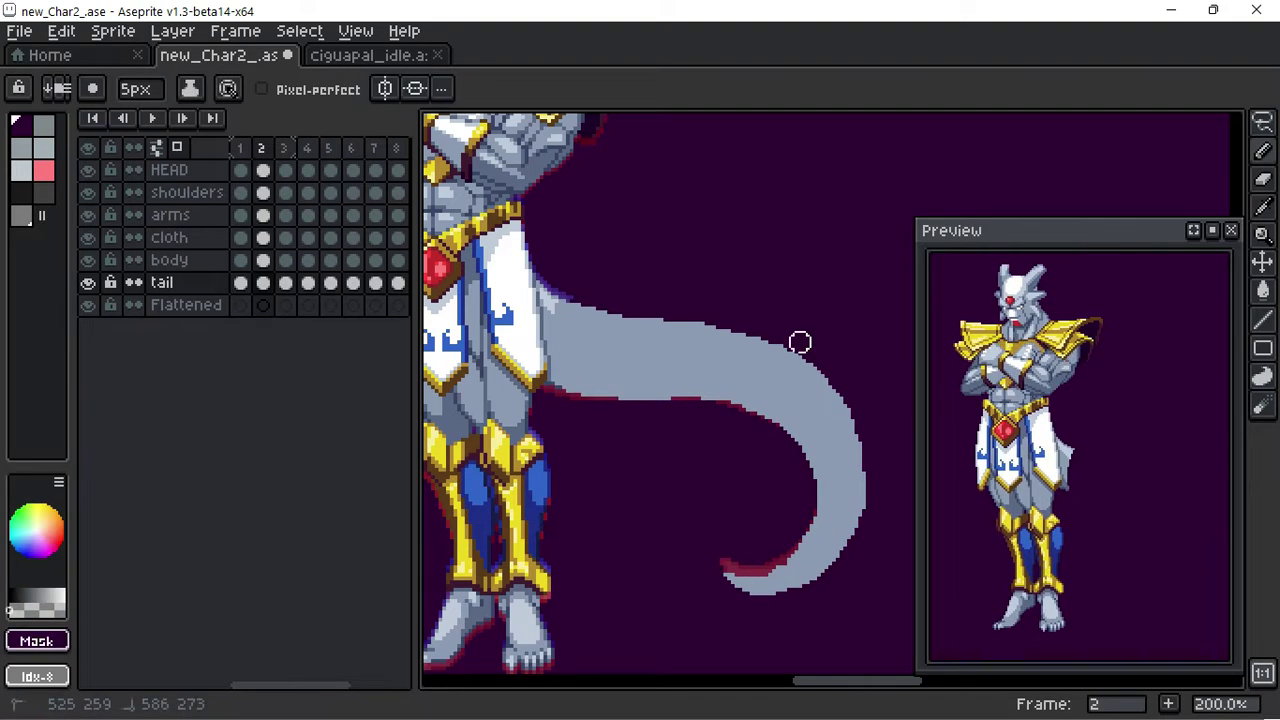
Step: Draw the grey tail shape on frame 3, preview it, and sample the tail grey on frame 5
key(Right)
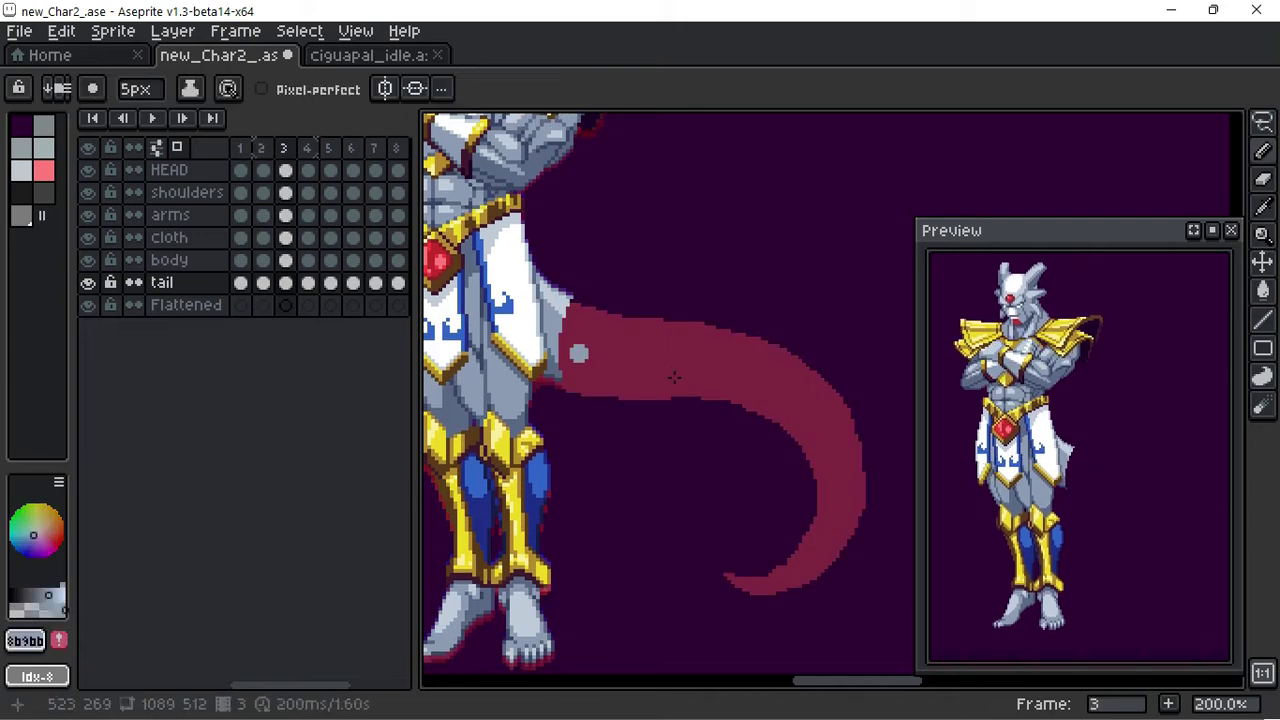
drag(735, 600, 755, 582)
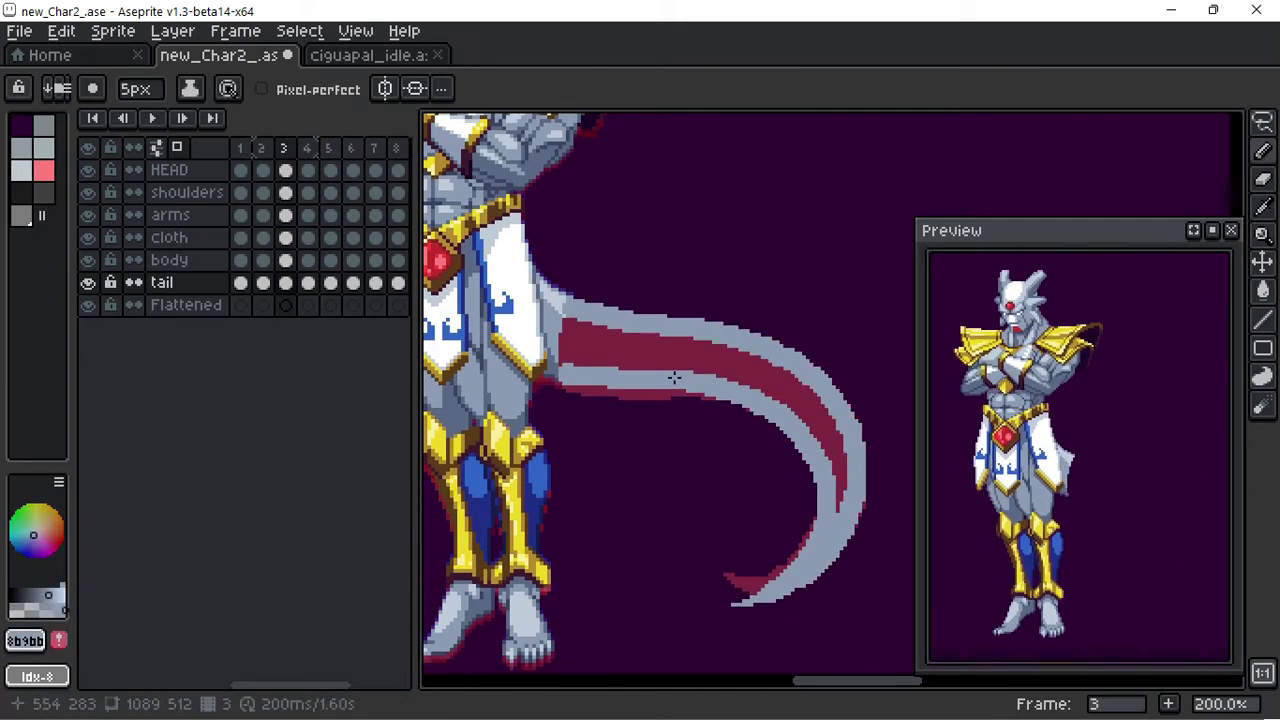
key(Return)
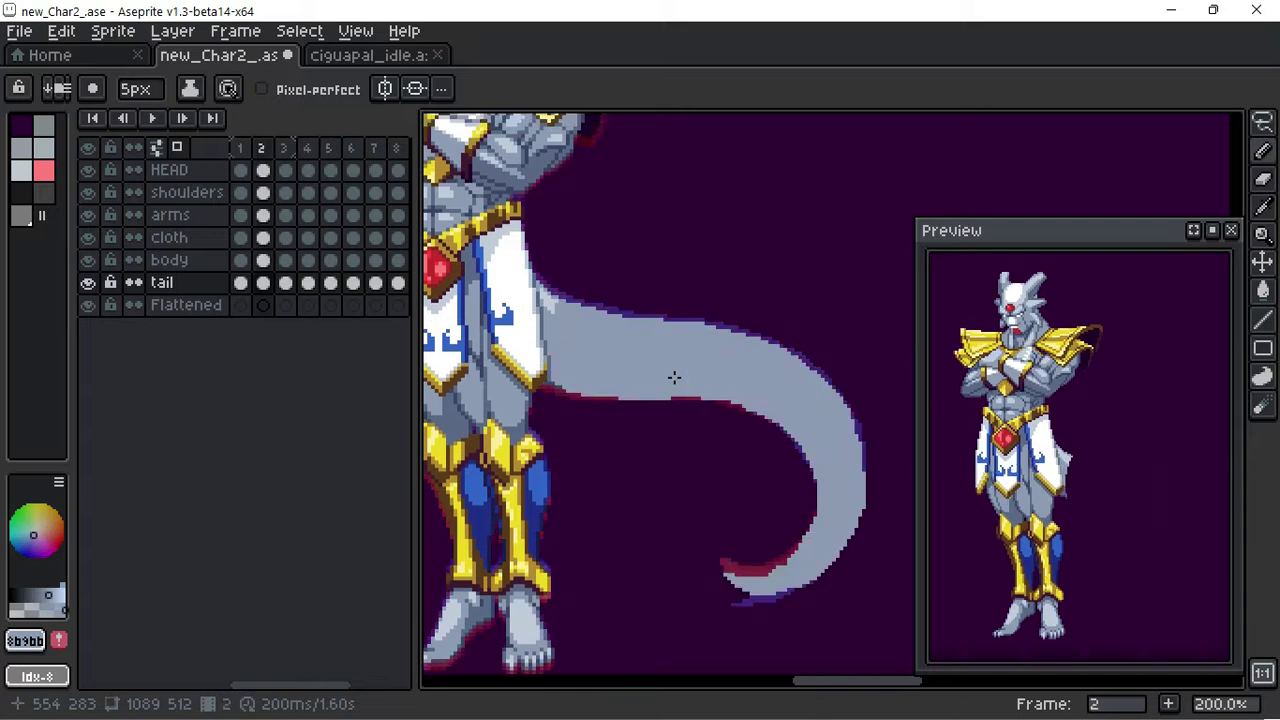
key(Return)
key(Right)
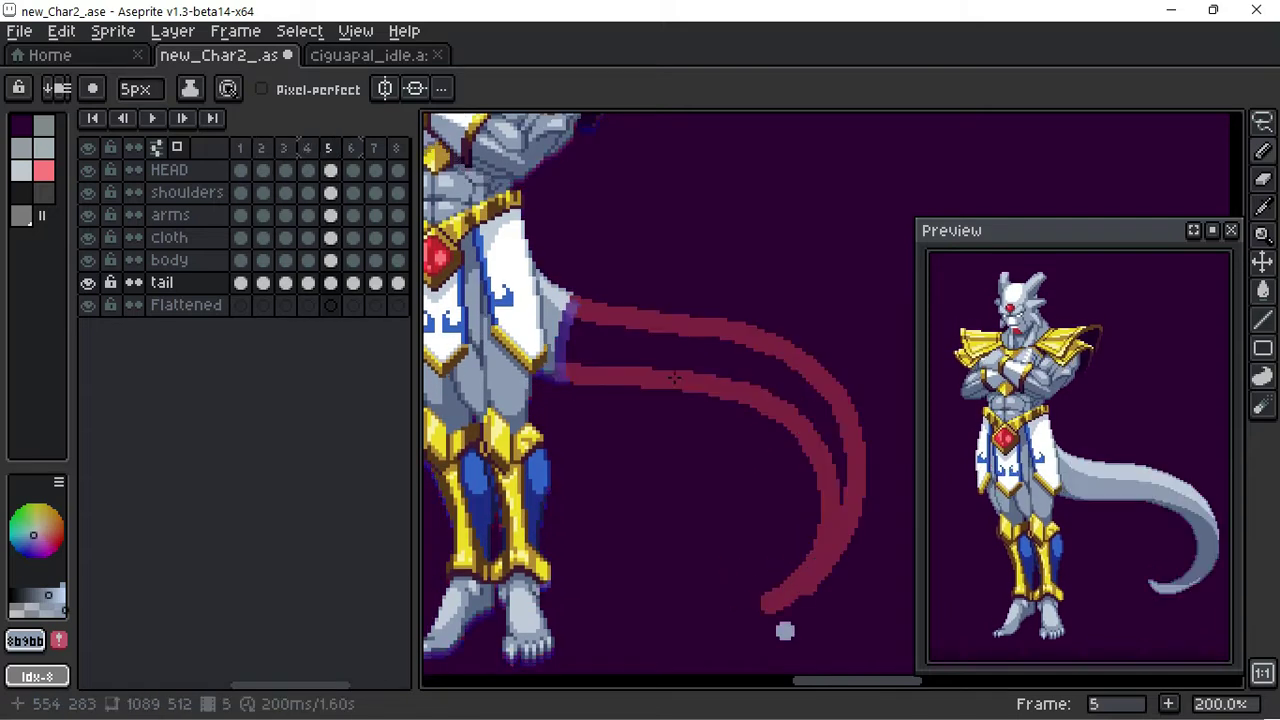
alt+click(674, 378)
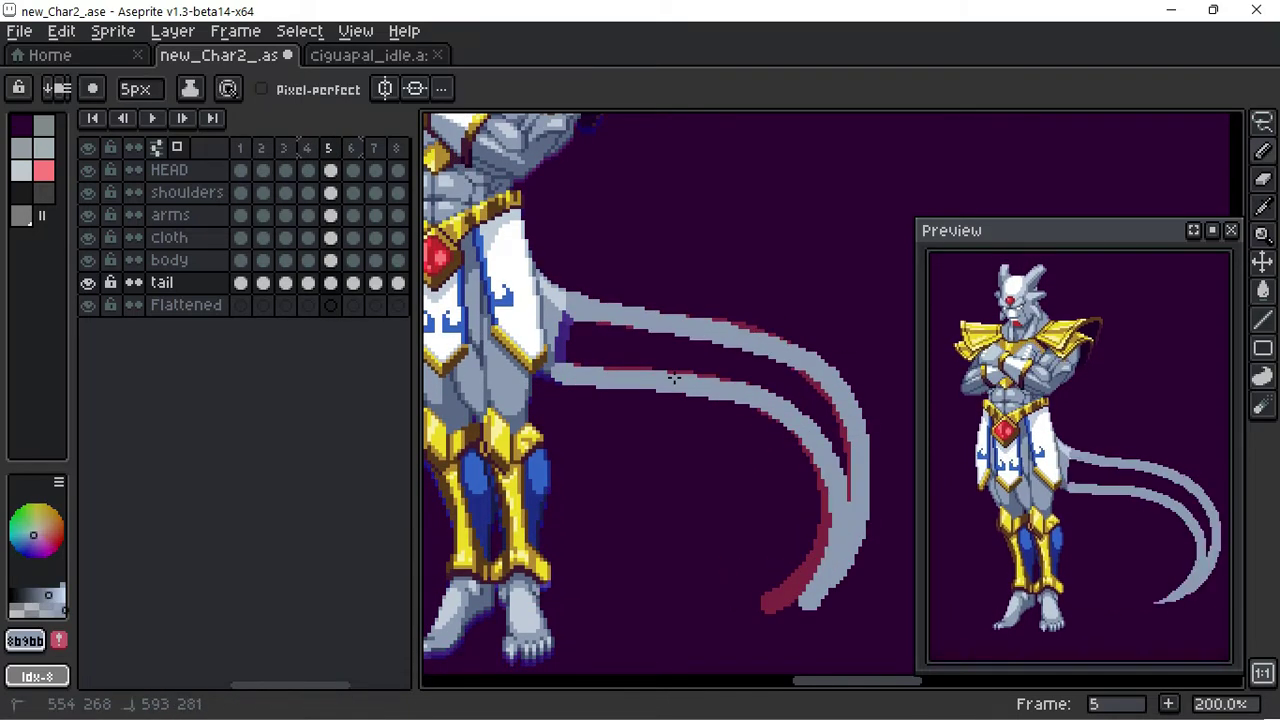
Step: Redraw the frame 6–8 tail's upper grey edge and replay the animation from frame 7
key(Right)
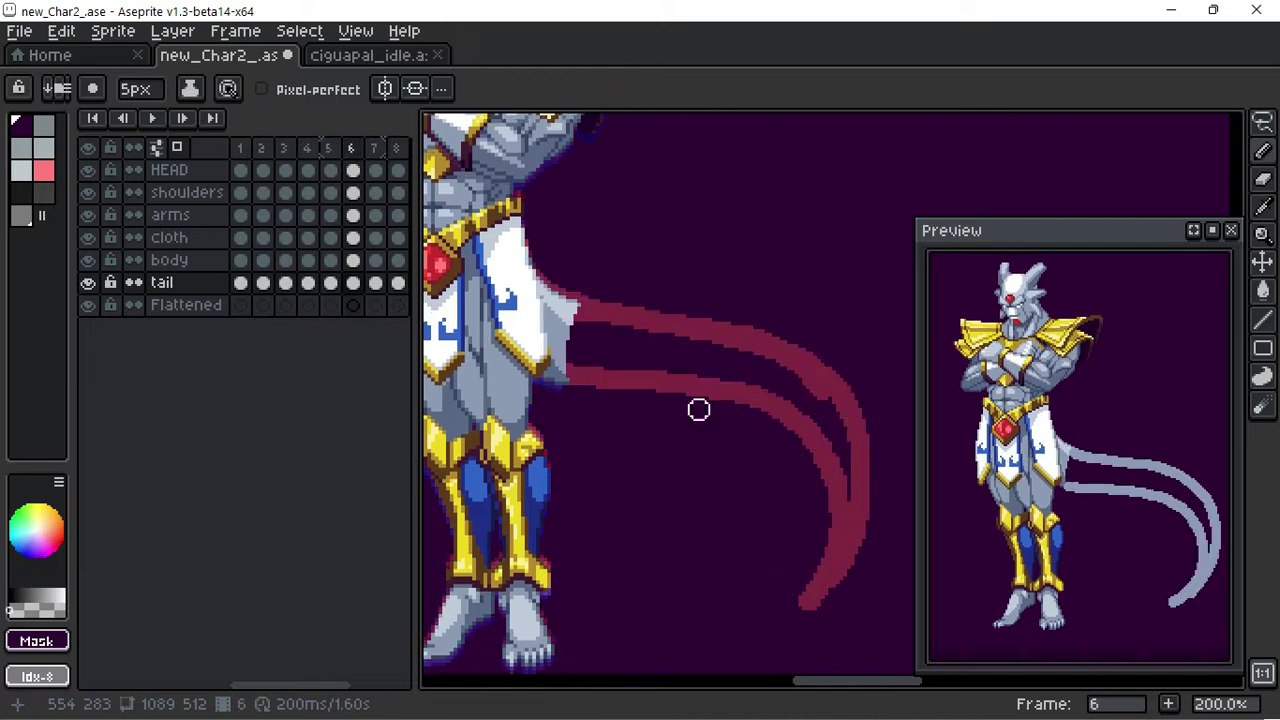
key(ctrl+z)
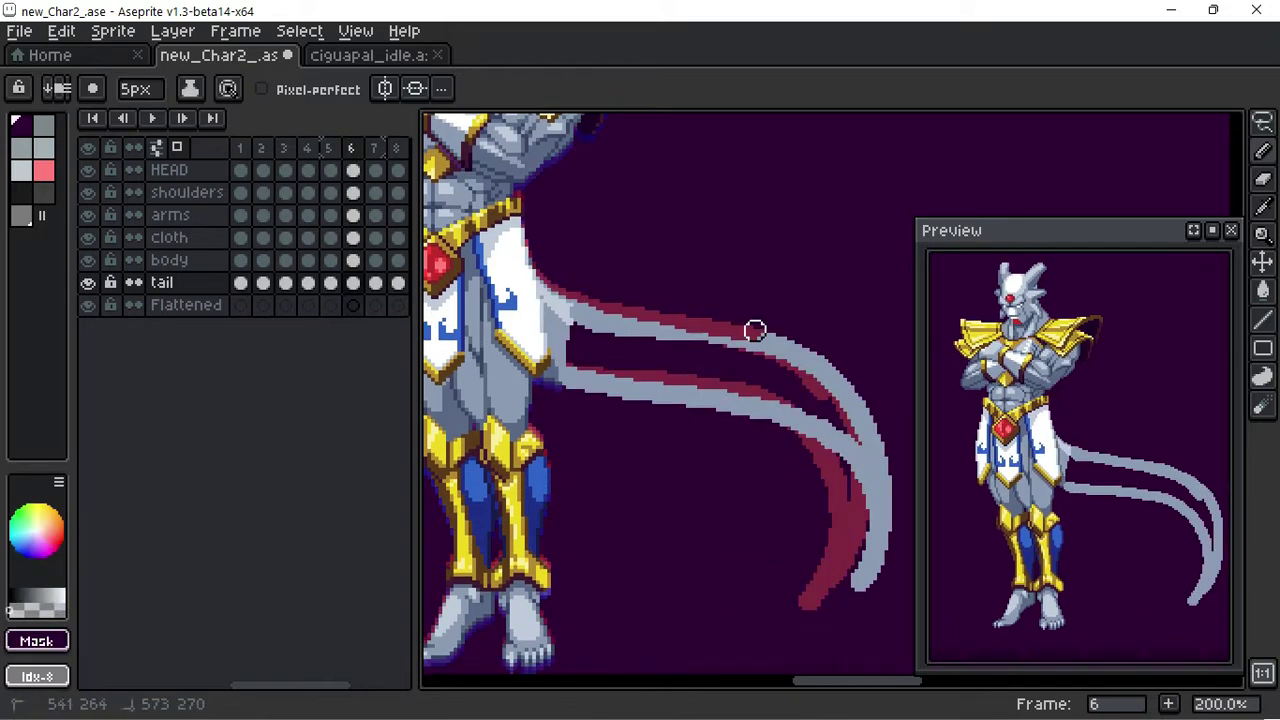
key(Return)
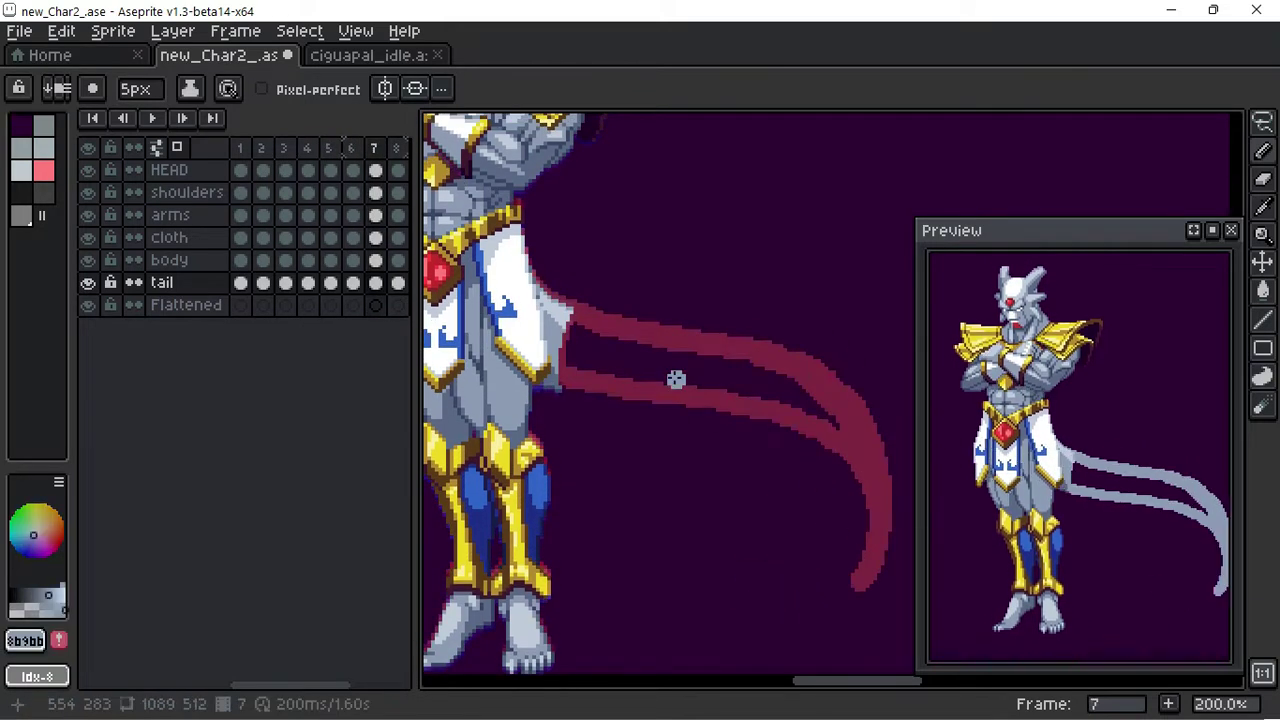
drag(558, 385, 672, 385)
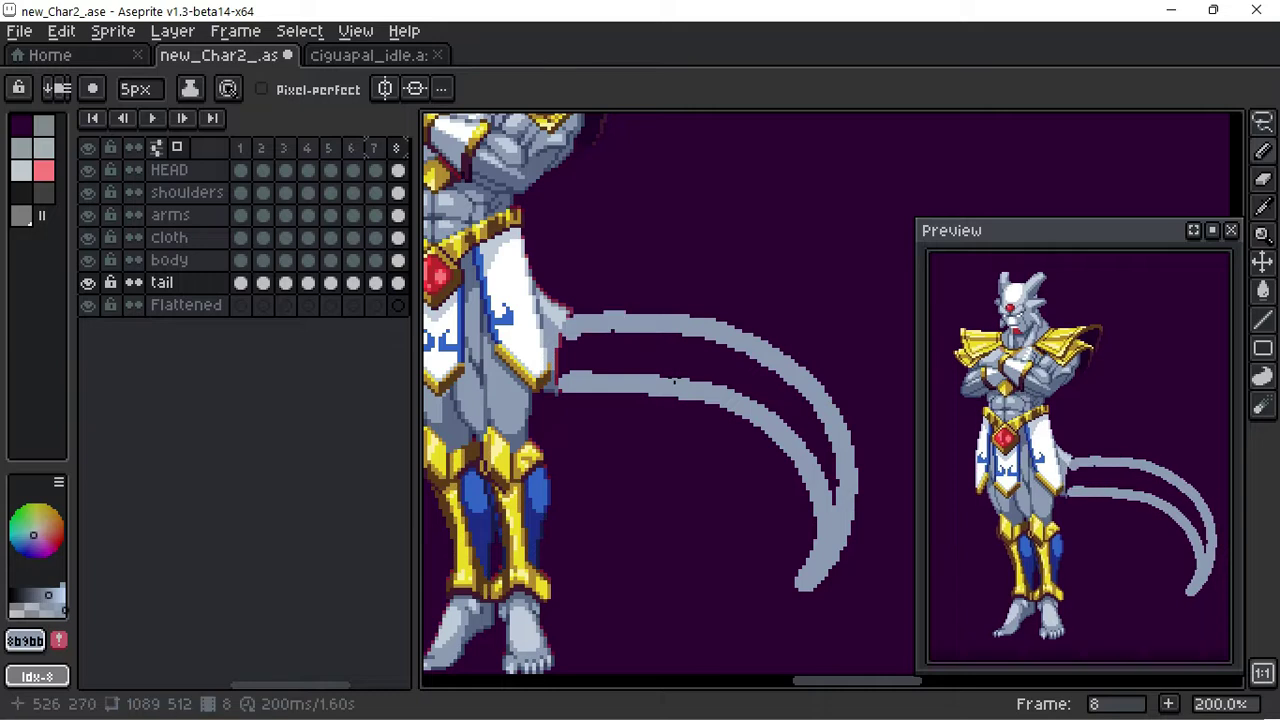
key(Left)
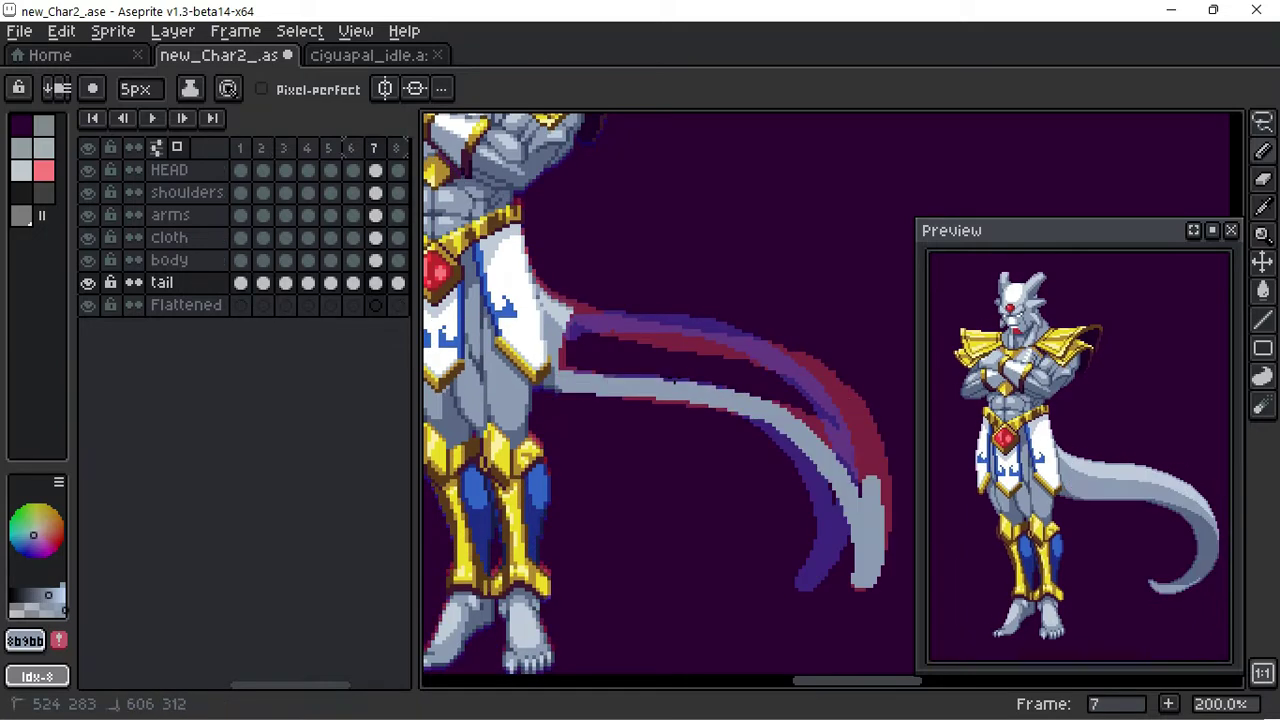
key(Return)
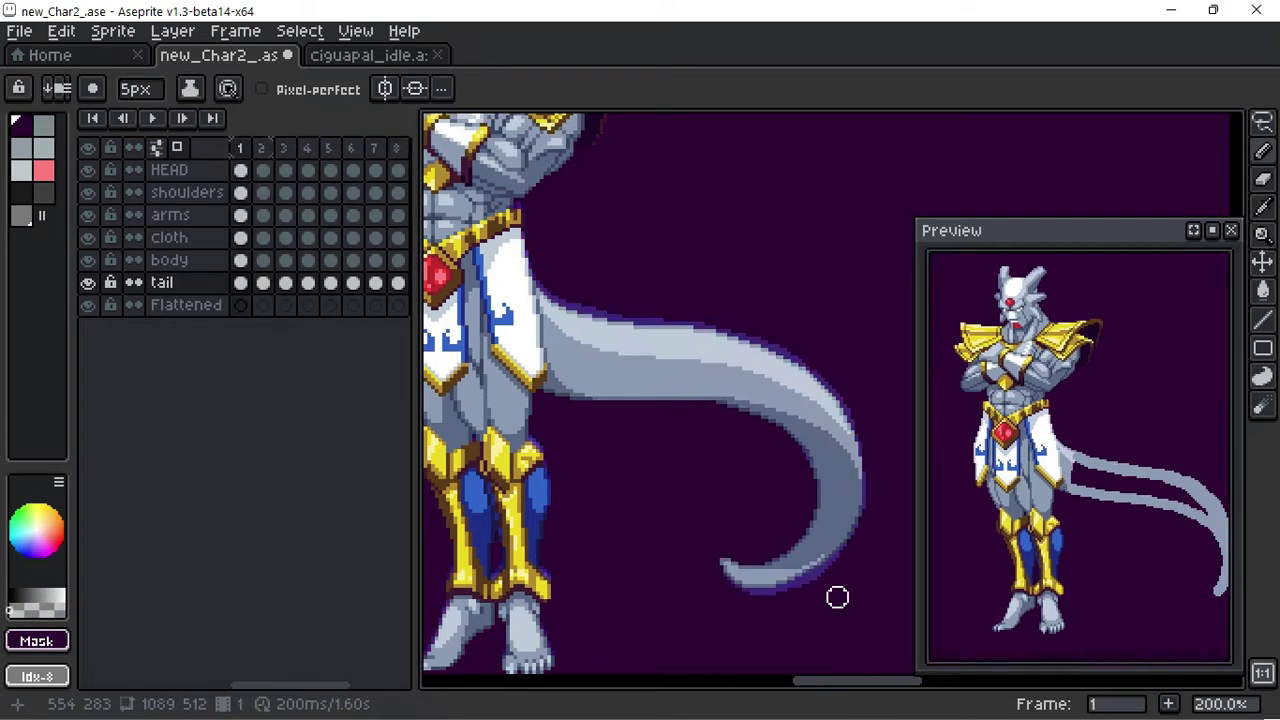
Step: Scroll through frames 3–8 comparing tail poses and undo a bad tail stroke
key(Right)
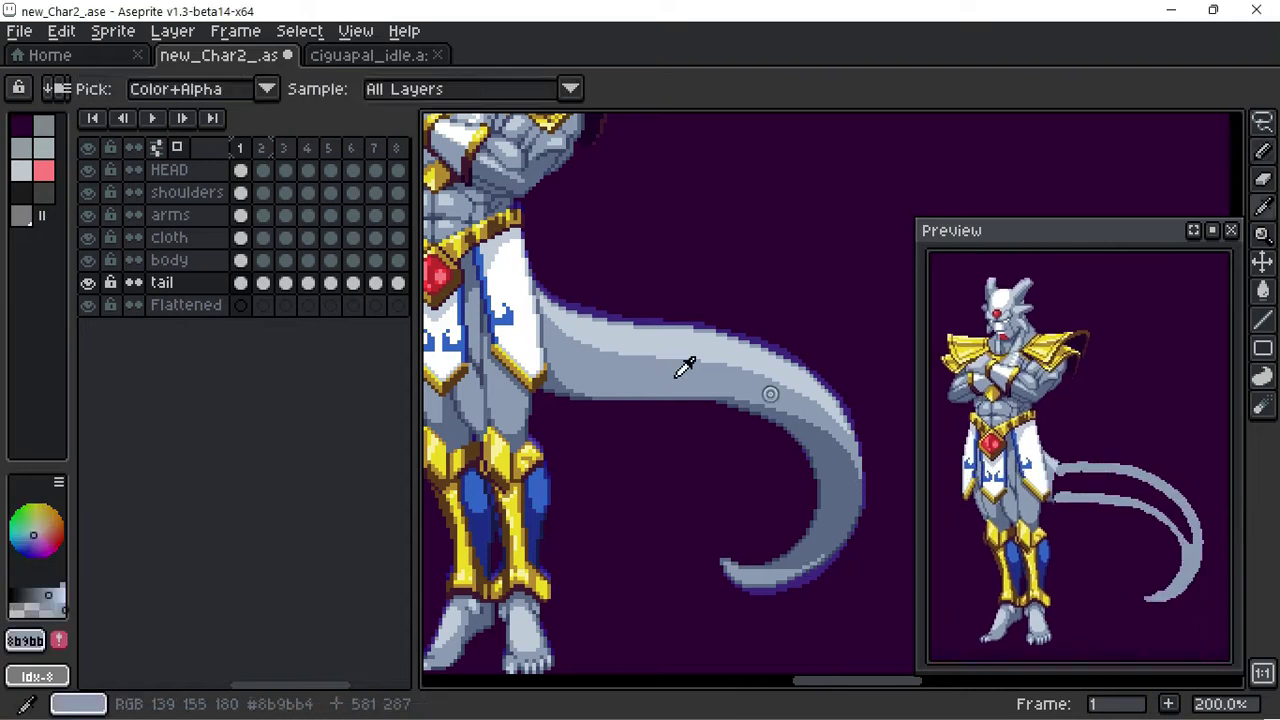
scroll(683, 370, down, 4)
scroll(683, 370, down, 1)
scroll(683, 370, up, 2)
scroll(683, 370, up, 1)
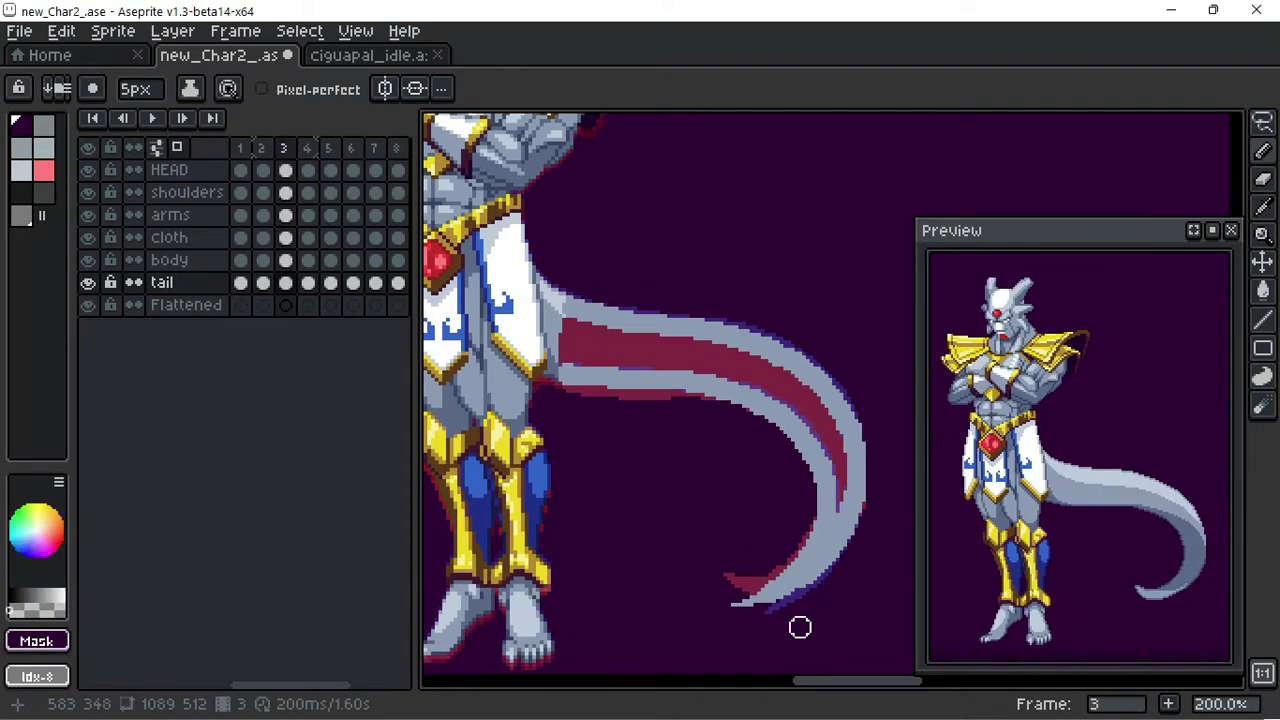
scroll(781, 612, down, 1)
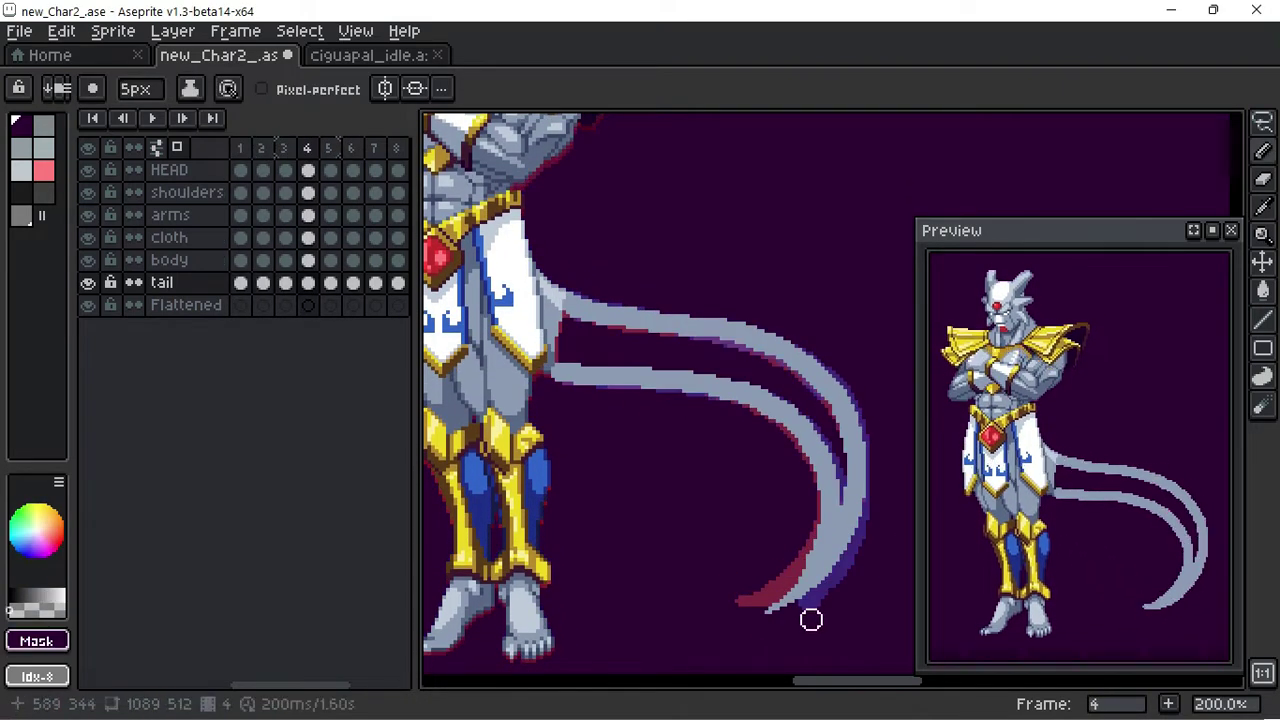
scroll(811, 612, down, 1)
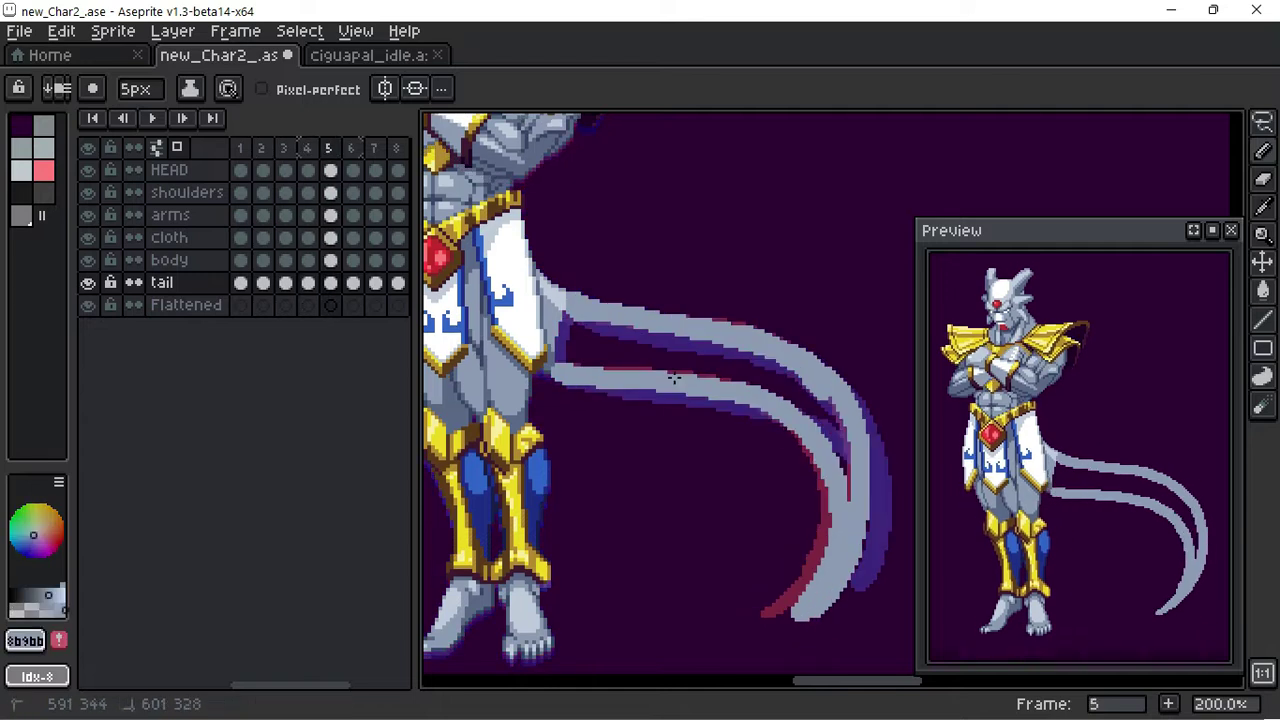
scroll(833, 615, down, 1)
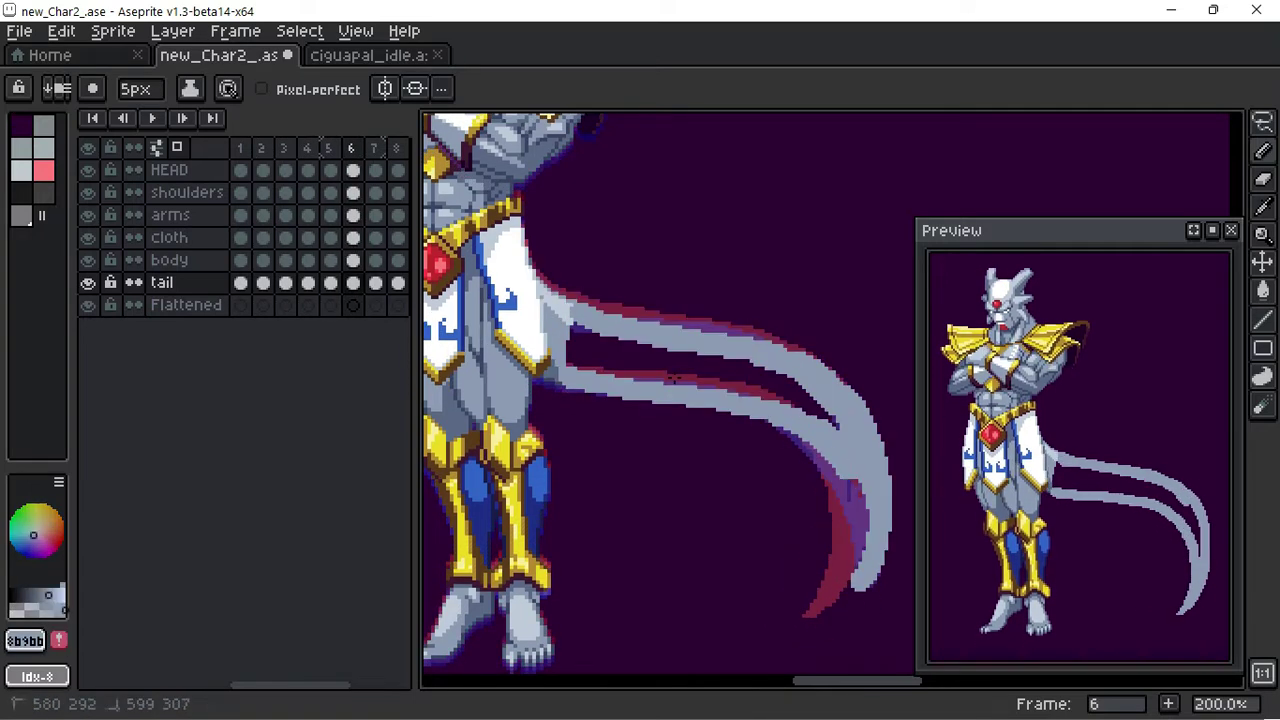
key(ctrl+z)
Step: Redraw the tail tip on frame 7 and play the animation to check it
scroll(831, 649, up, 1)
scroll(846, 611, down, 2)
scroll(854, 631, down, 1)
scroll(854, 631, up, 2)
scroll(676, 379, down, 1)
scroll(690, 400, down, 1)
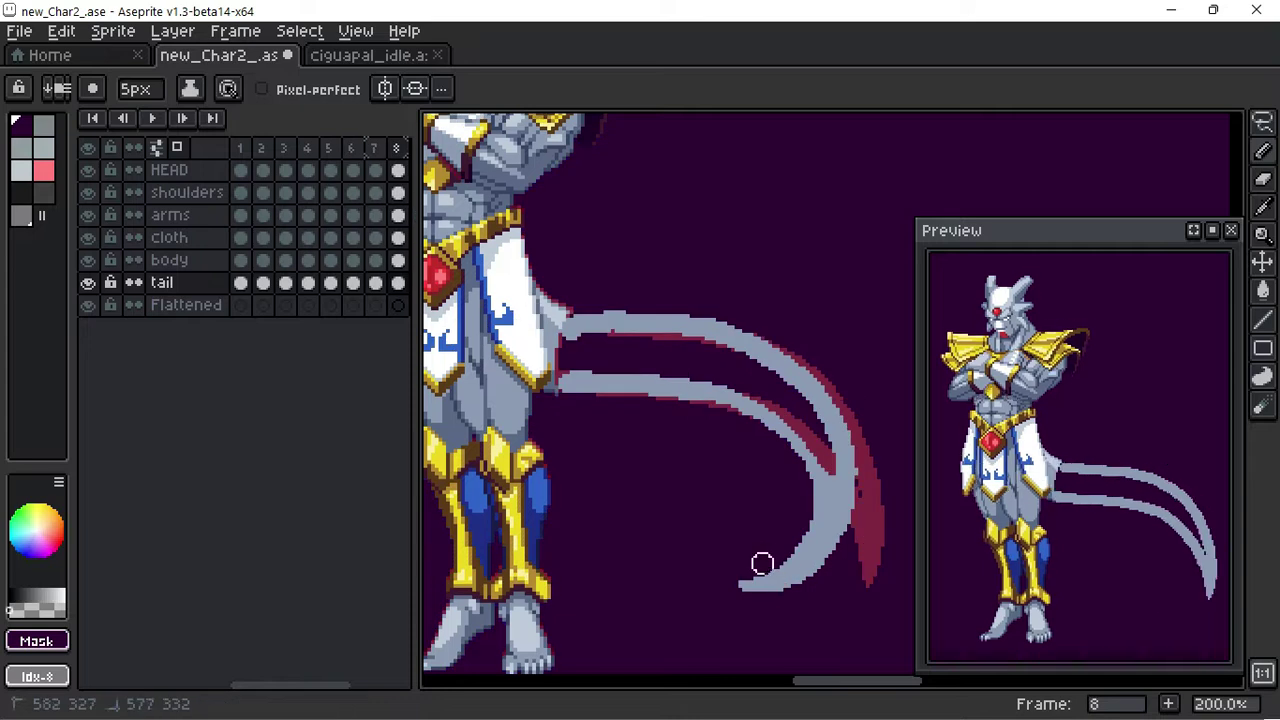
scroll(875, 608, up, 1)
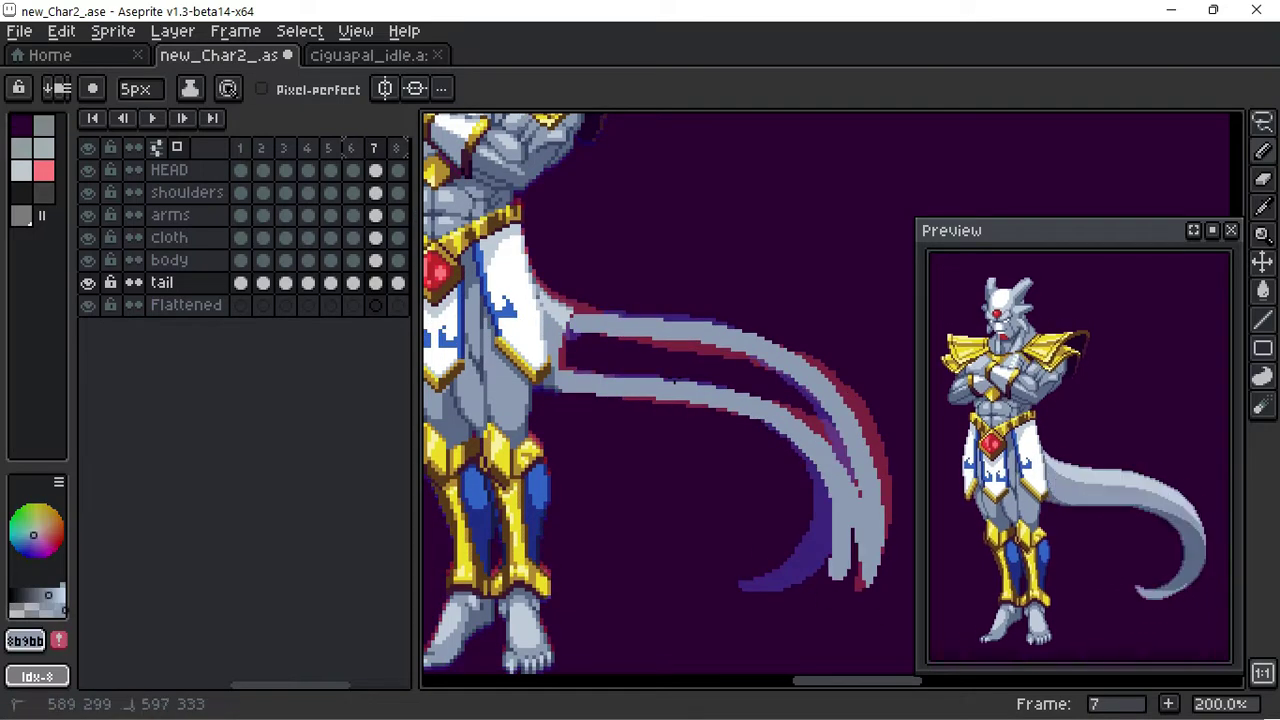
alt+click(878, 530)
key(Return)
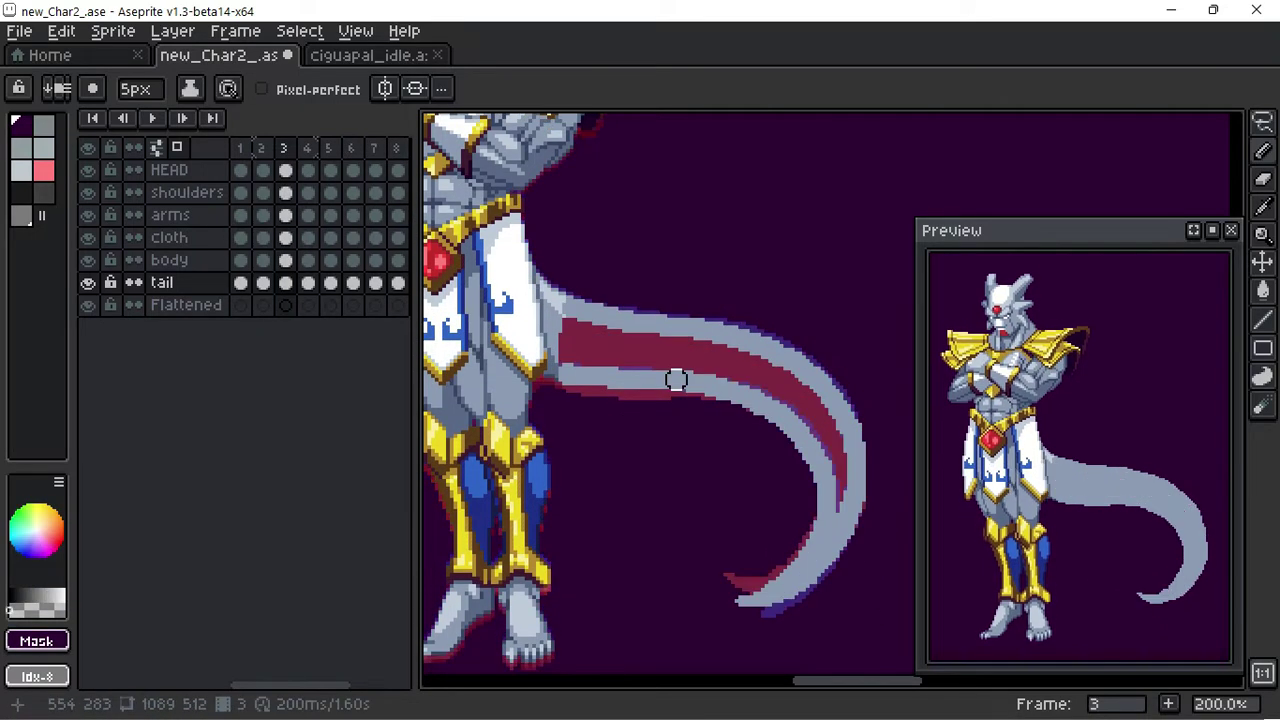
Step: Fill the leftover tail stripe grey with the Paint Bucket, then return to the pencil
key(g)
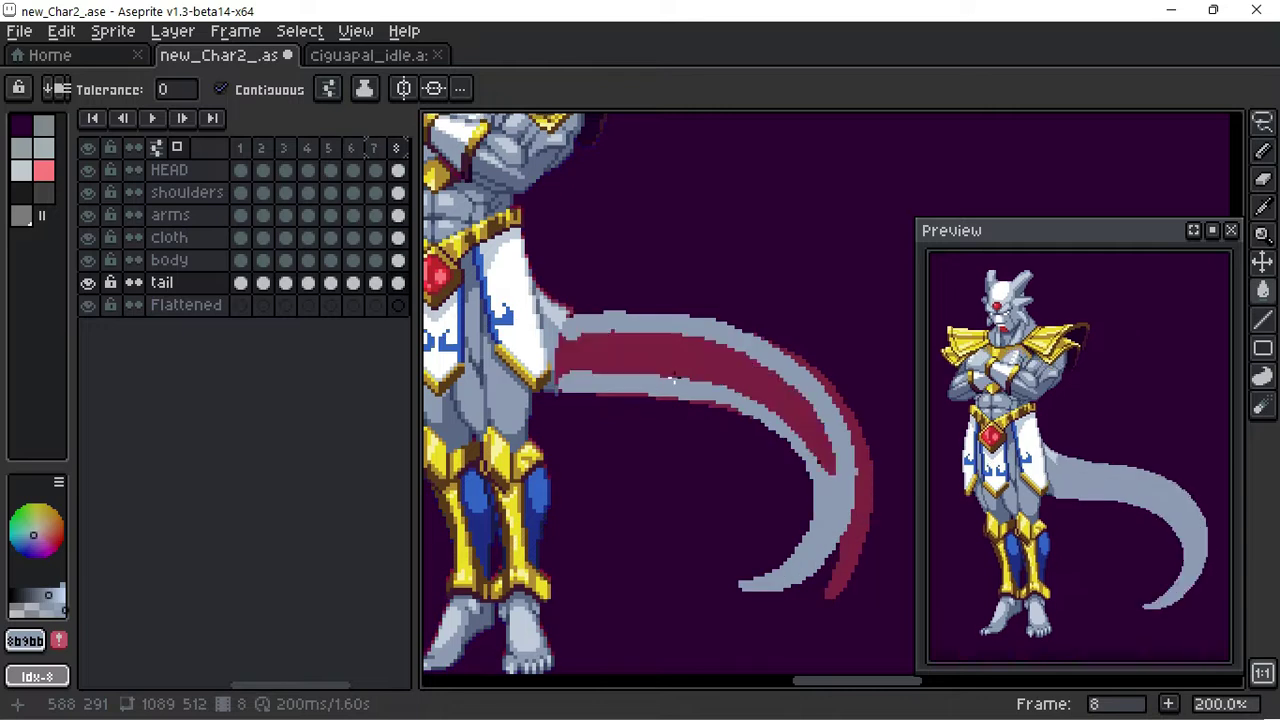
click(674, 377)
alt+click(683, 366)
scroll(674, 374, up, 2)
key(b)
scroll(674, 377, down, 2)
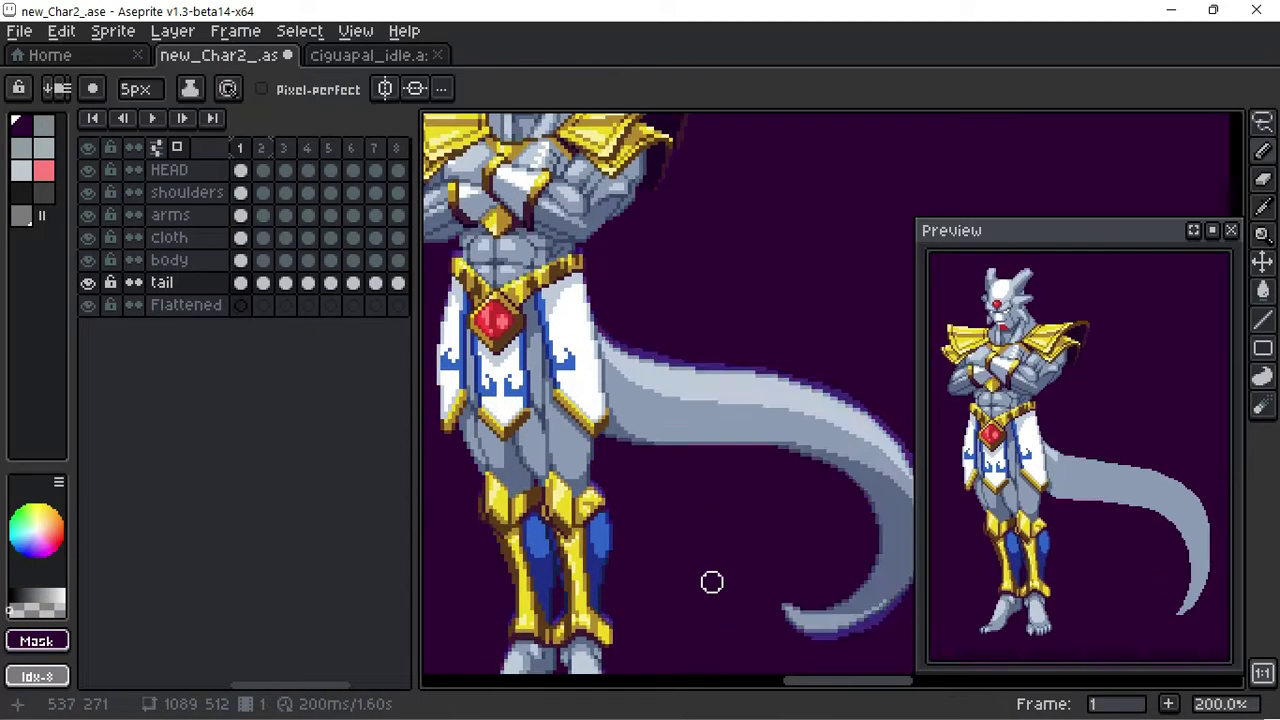
Step: Touch up frame 7's tail edges, sampling the tail grey, transparent and an artwork colour
scroll(674, 377, up, 4)
alt+click(674, 377)
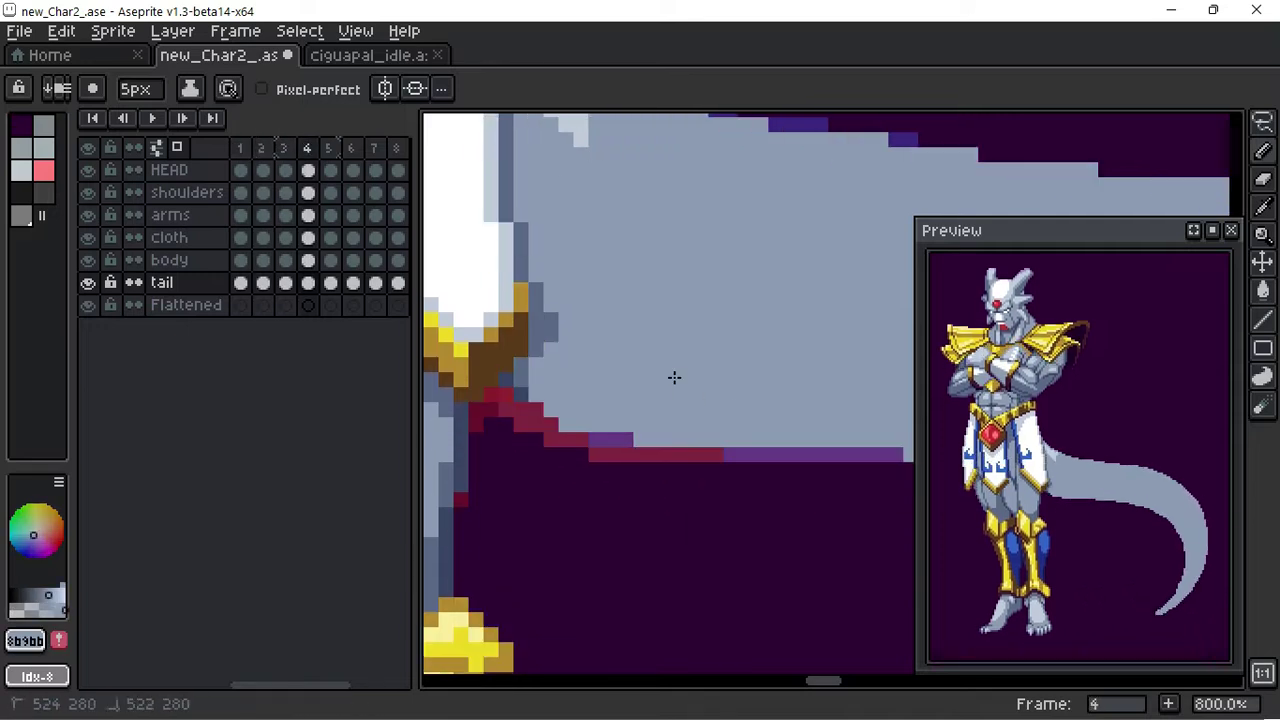
alt+click(674, 377)
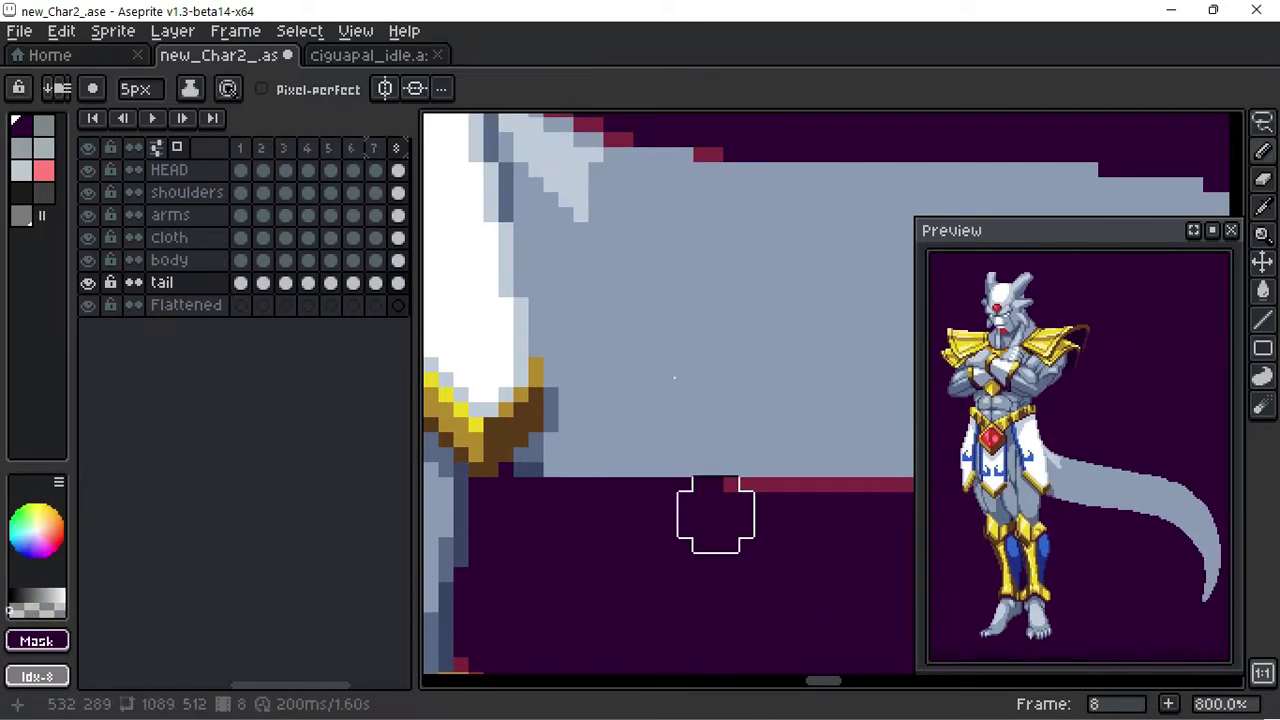
scroll(676, 390, down, 2)
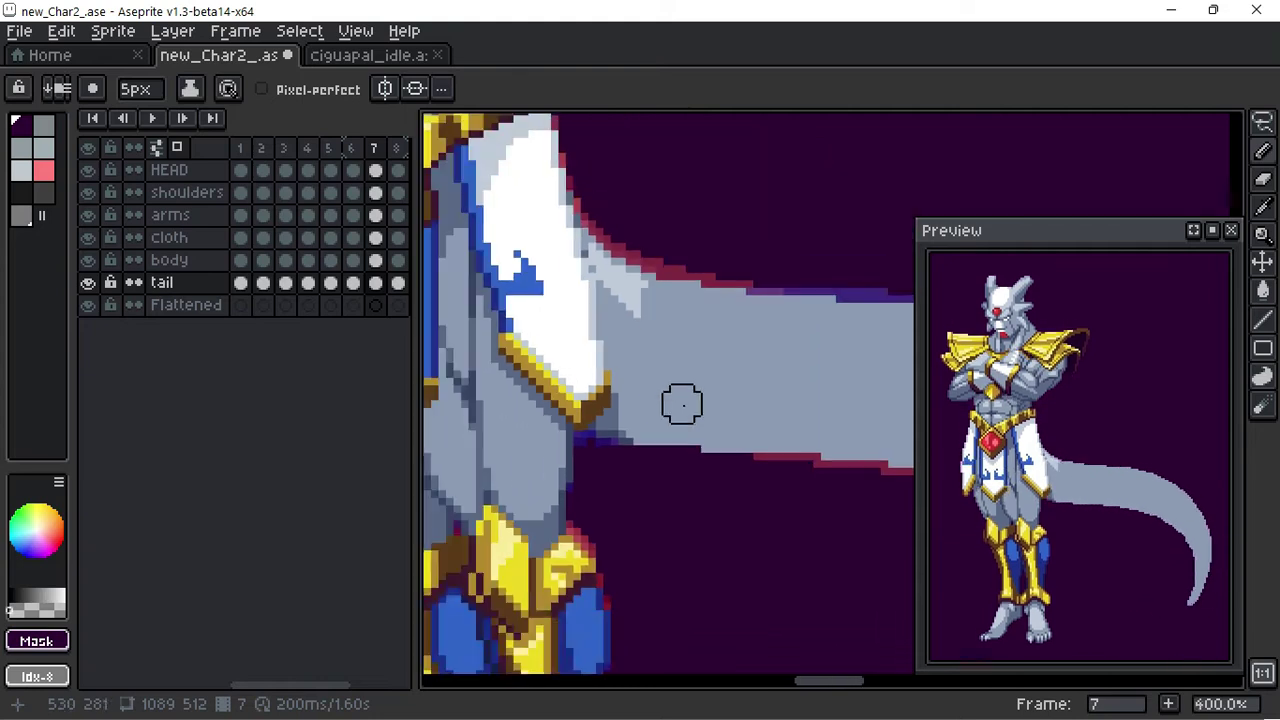
scroll(678, 420, down, 2)
alt+click(727, 286)
Step: Undo the stray line on frame 2's tail and sample a grey from the tail
key(super)
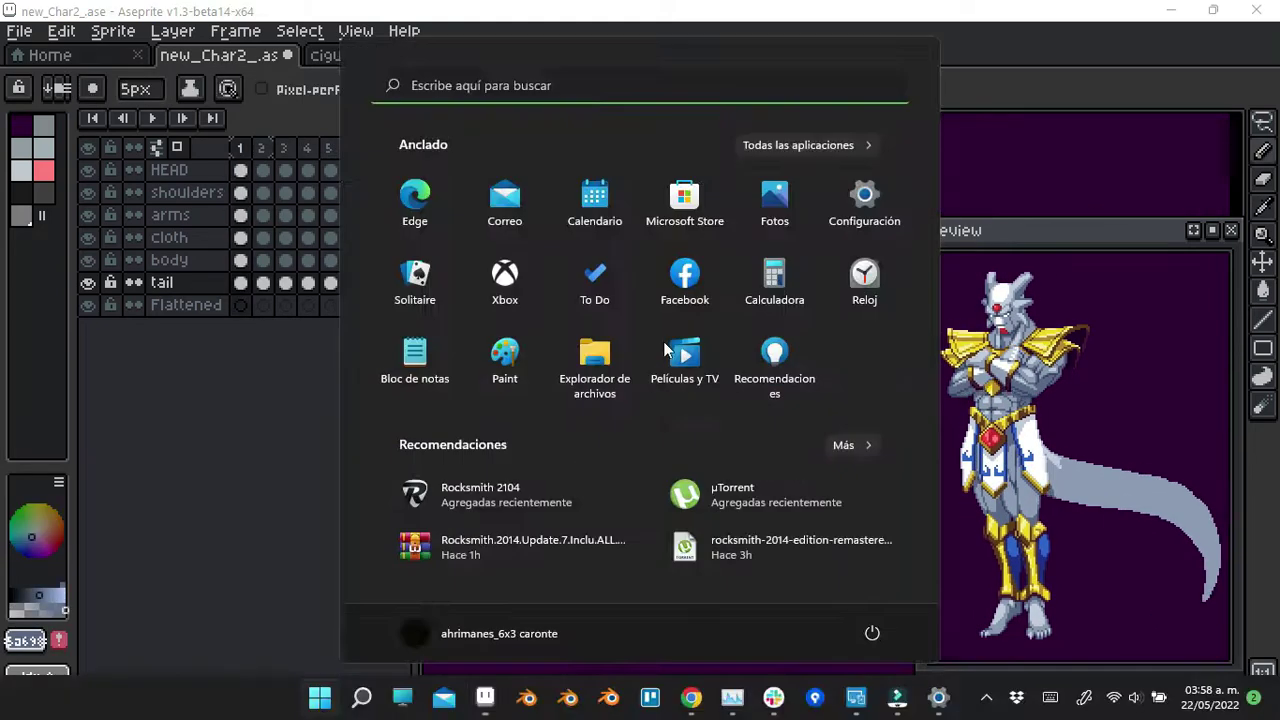
key(super)
key(Right)
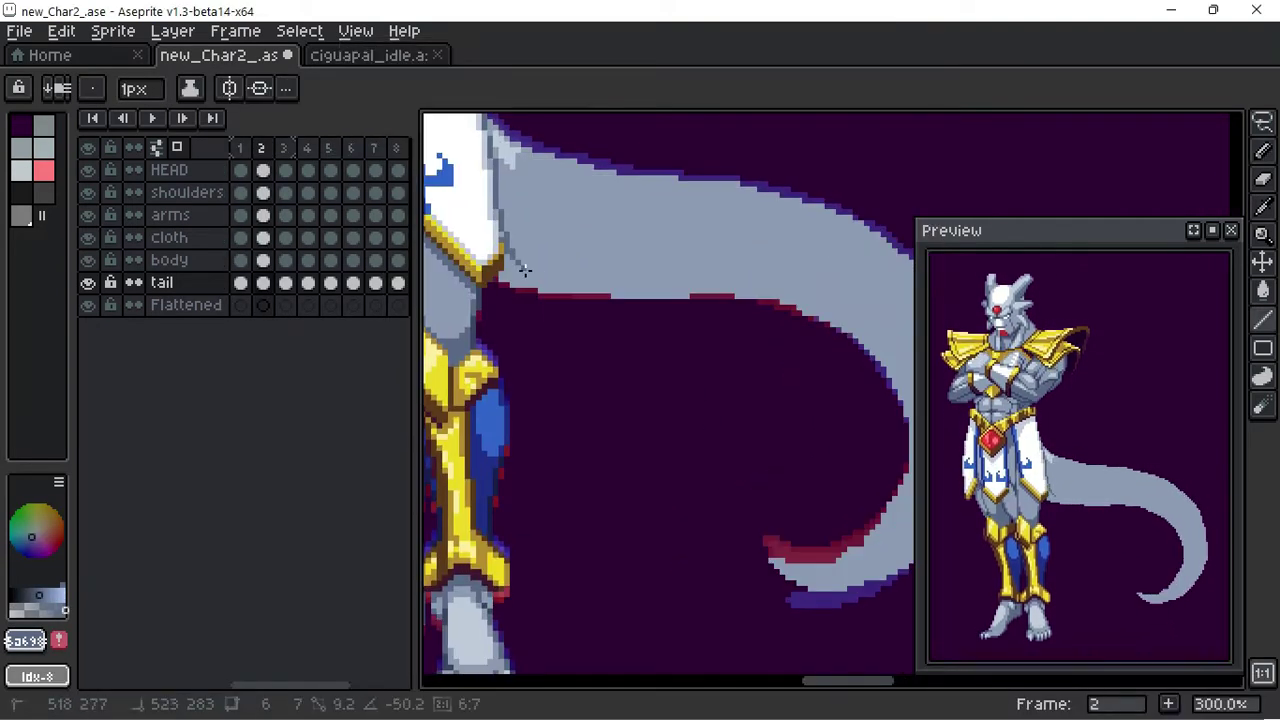
key(ctrl+z)
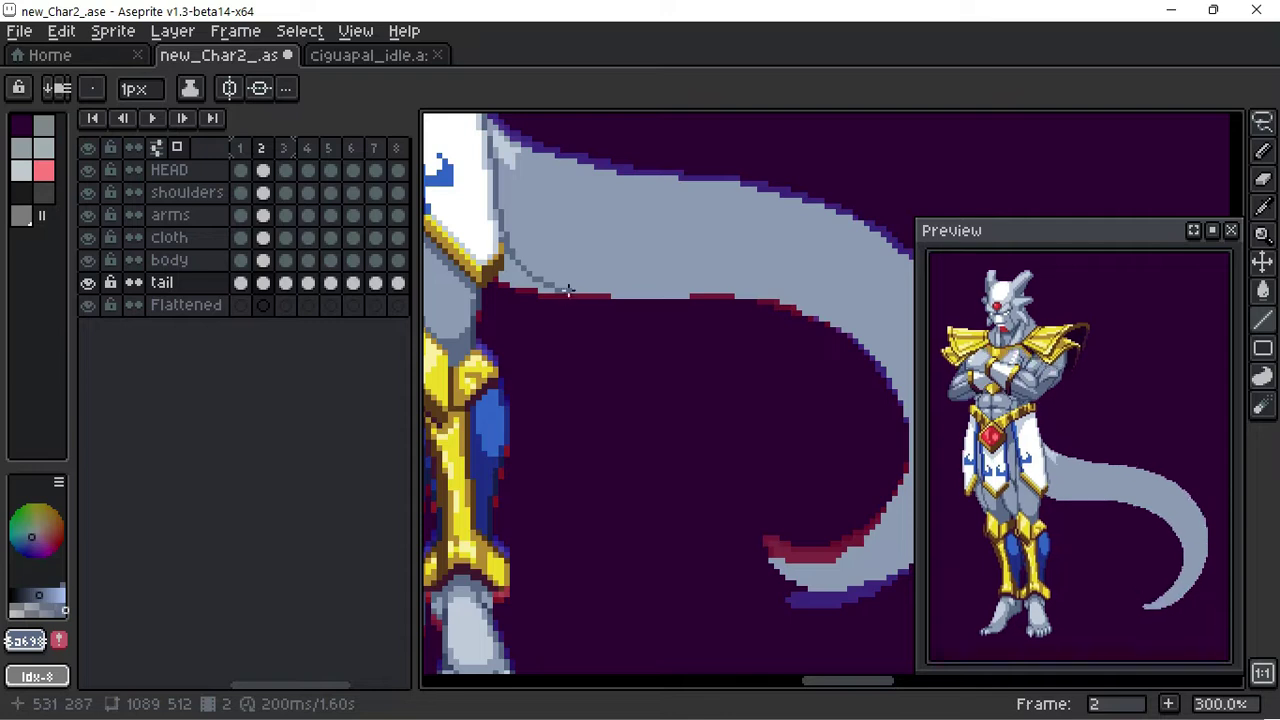
alt+click(517, 277)
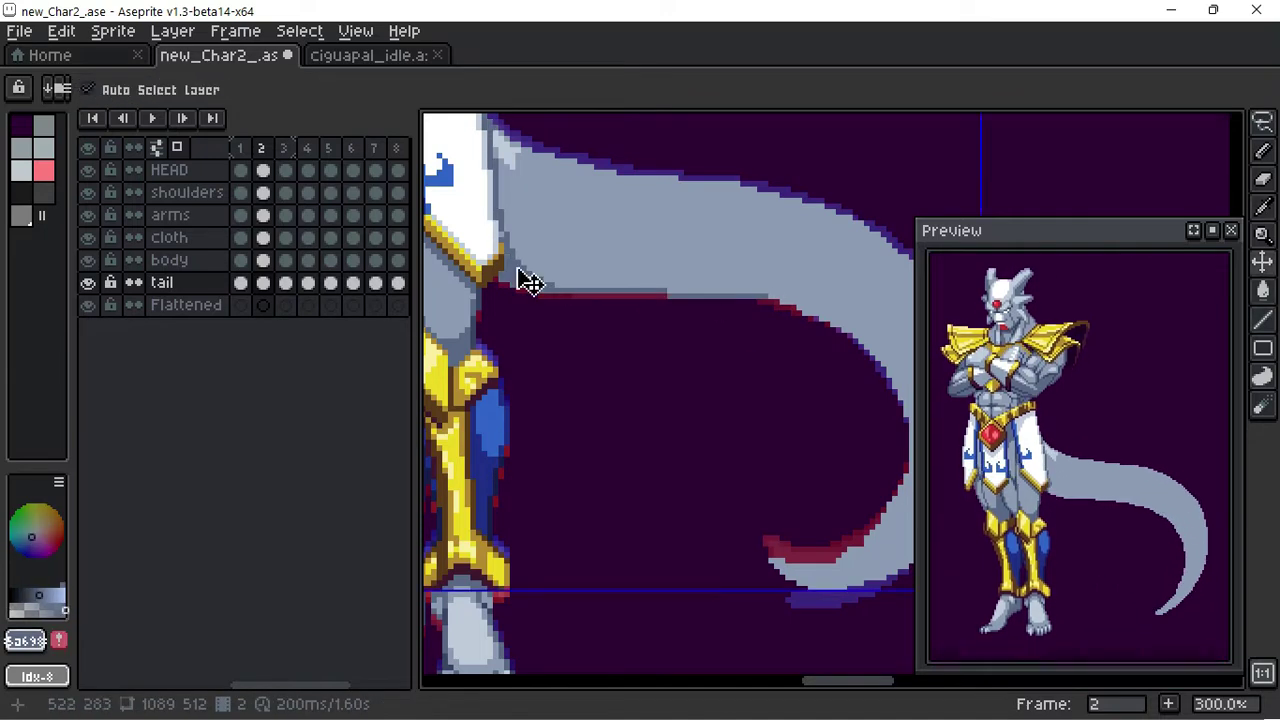
key(g)
key(Left)
key(Right)
key(b)
key(l)
Step: Draw a line marking the tail's shade band and fill the inner band with darker grey
drag(760, 328, 627, 268)
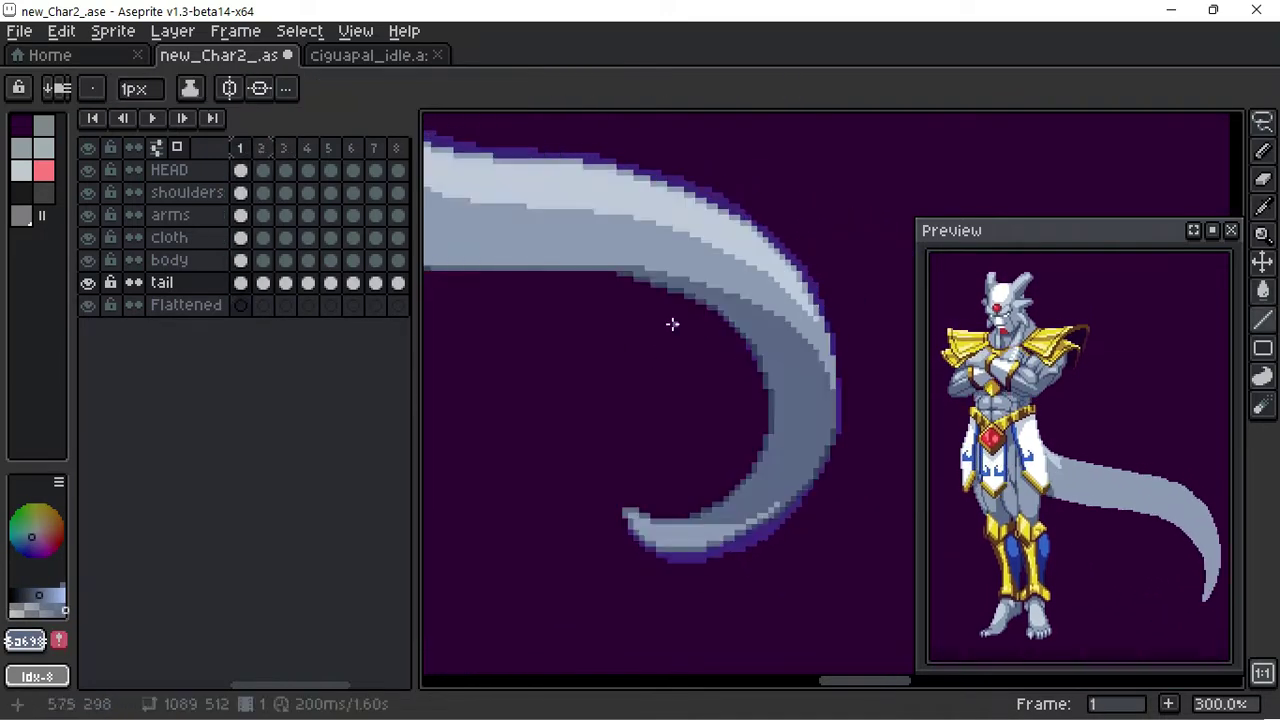
drag(757, 312, 808, 358)
key(Left)
key(Right)
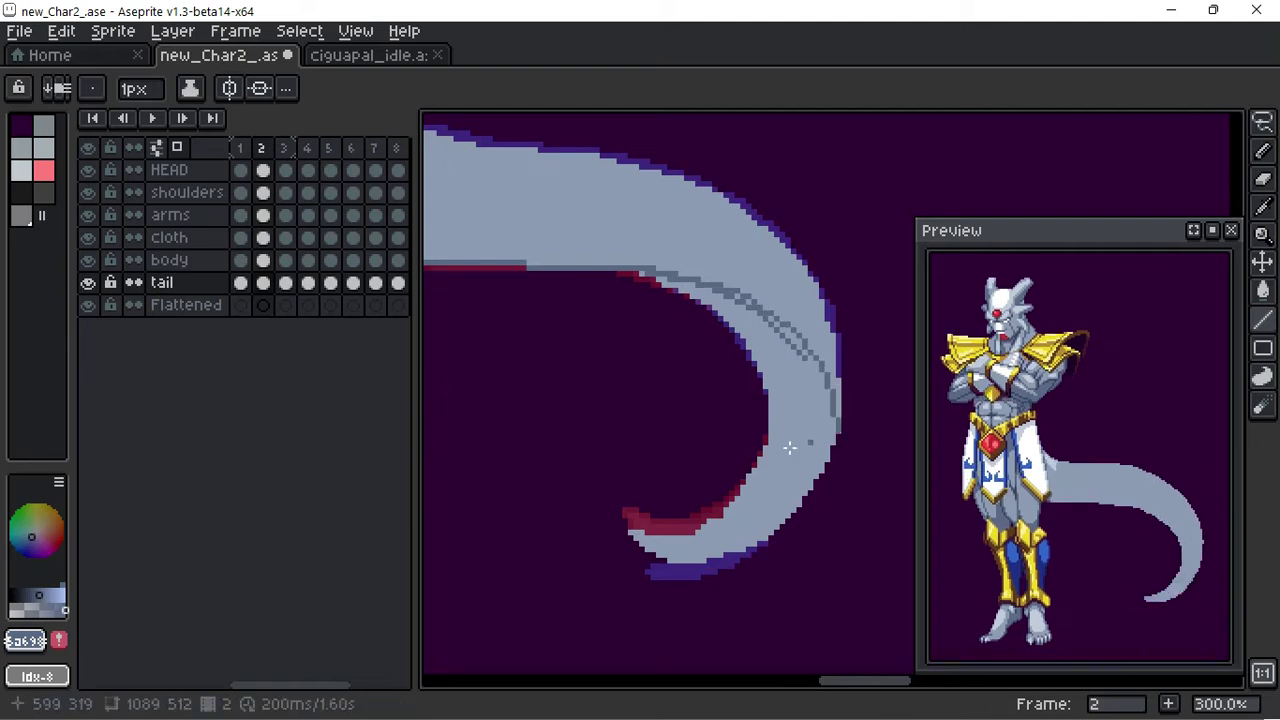
key(g)
click(776, 326)
key(b)
key(ctrl+z)
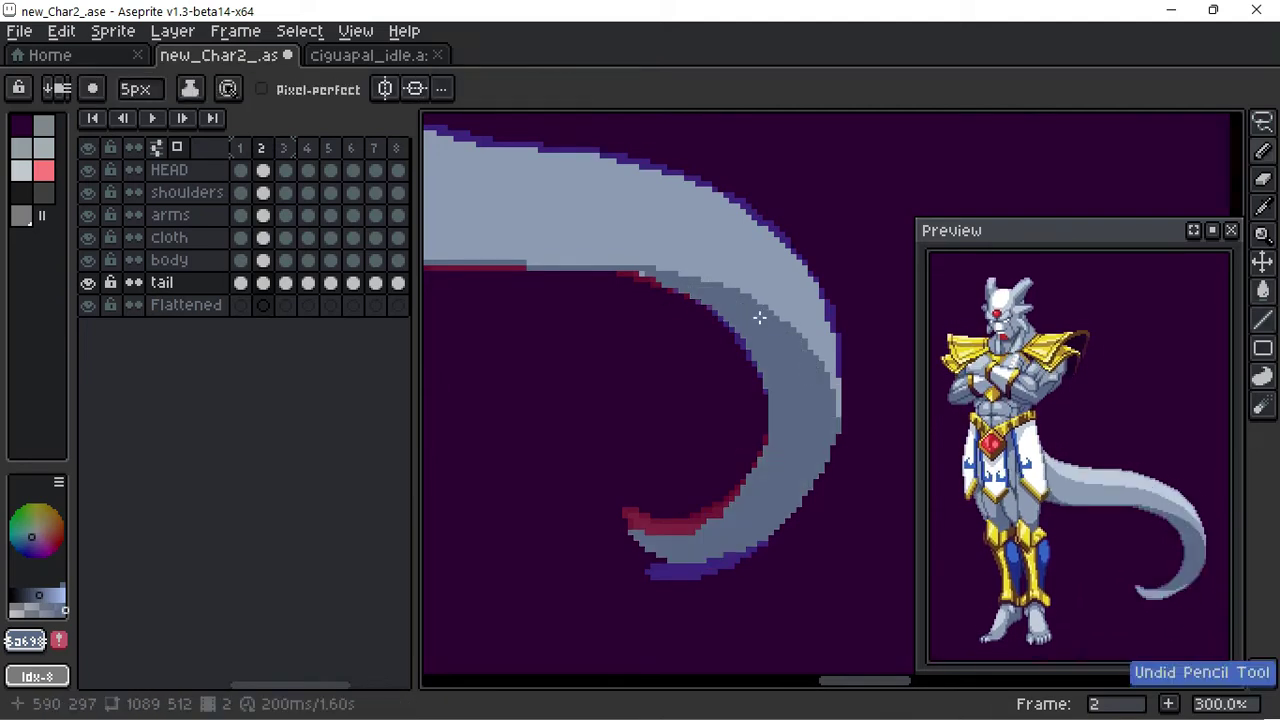
Step: Pick the tail's mid grey and add light grey pixels along the tail's lower edge
key(Left)
key(Right)
scroll(691, 431, down, 2)
scroll(643, 357, up, 2)
key(i)
click(686, 380)
key(b)
scroll(606, 415, up, 2)
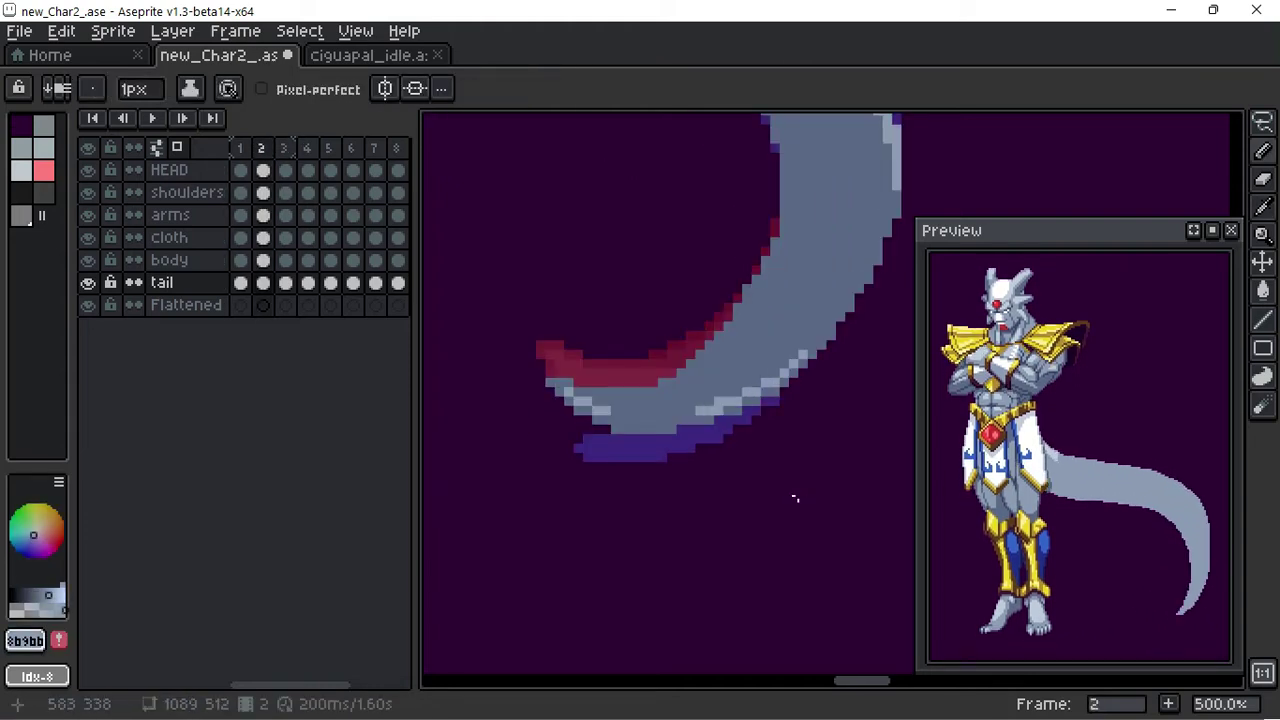
drag(688, 410, 680, 410)
Step: Play the animation and pan along the tail's curve to review the shading
key(Return)
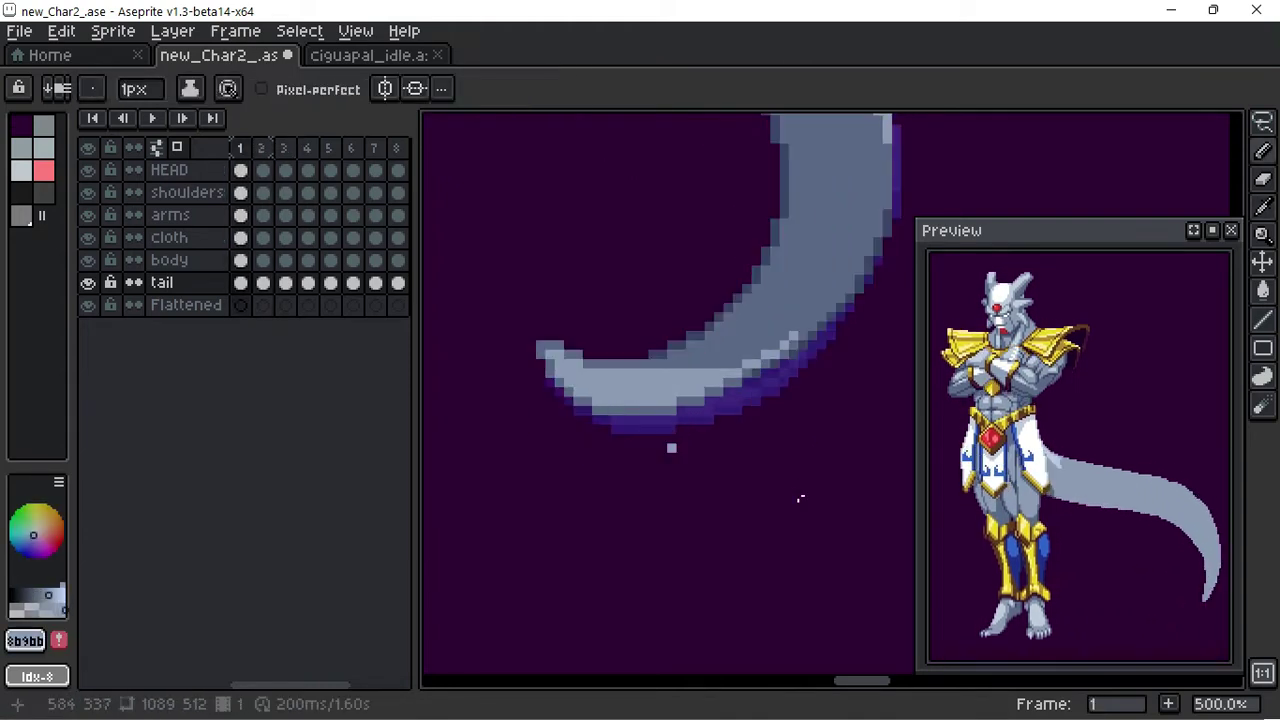
scroll(800, 495, down, 3)
scroll(714, 360, up, 2)
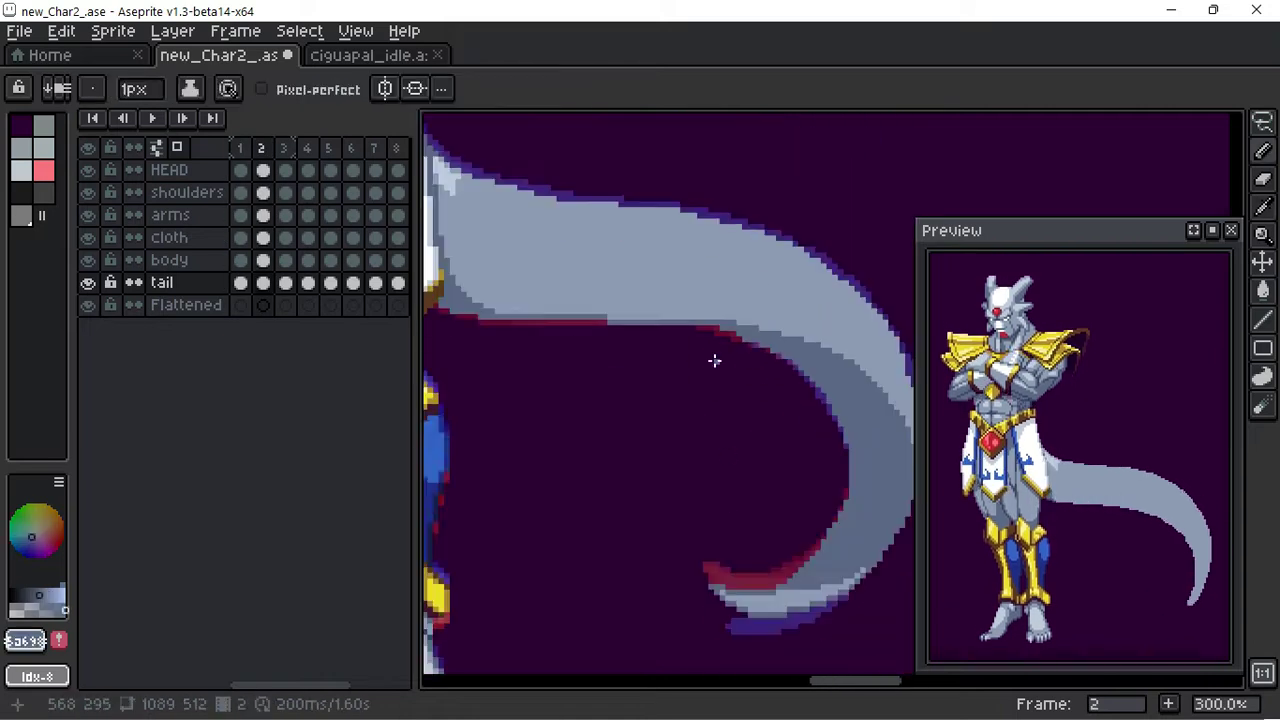
scroll(595, 357, up, 2)
mouse_move(654, 451)
mouse_down()
mouse_move(737, 437)
mouse_move(700, 305)
mouse_up()
drag(781, 431, 649, 389)
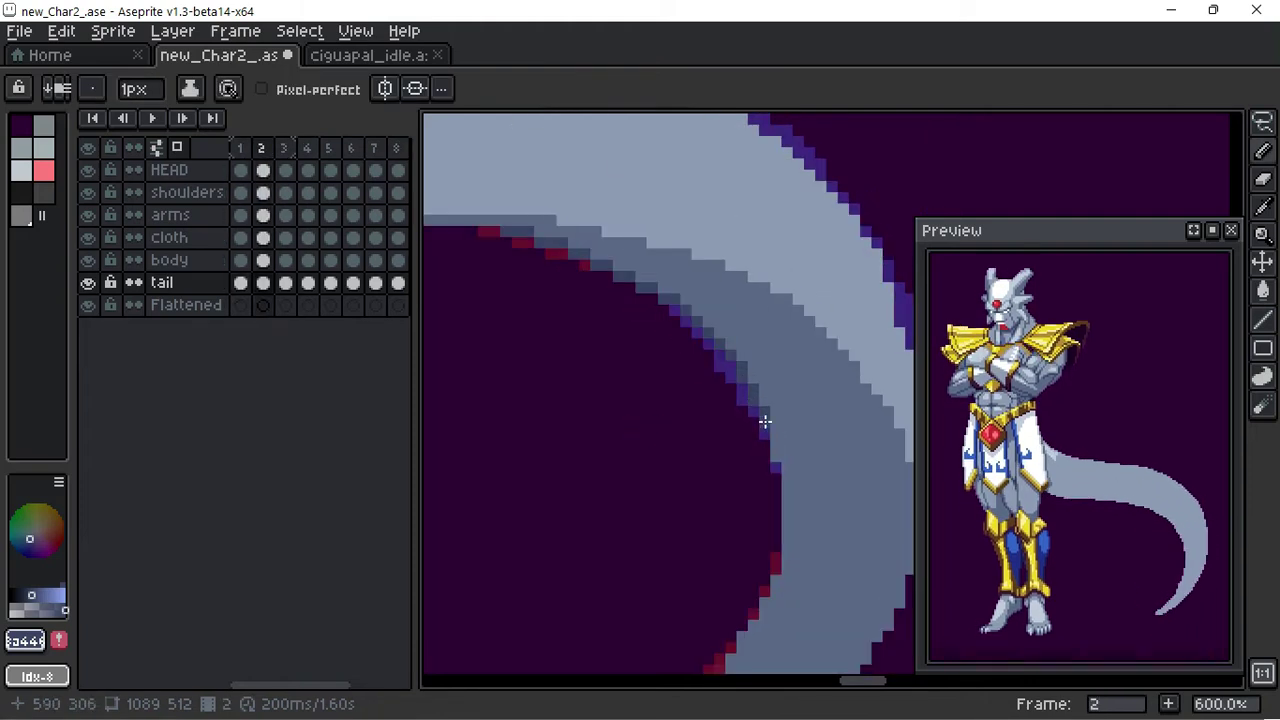
Step: Replay the animation, stop on frame 2 and pick the tail's mid grey
key(Return)
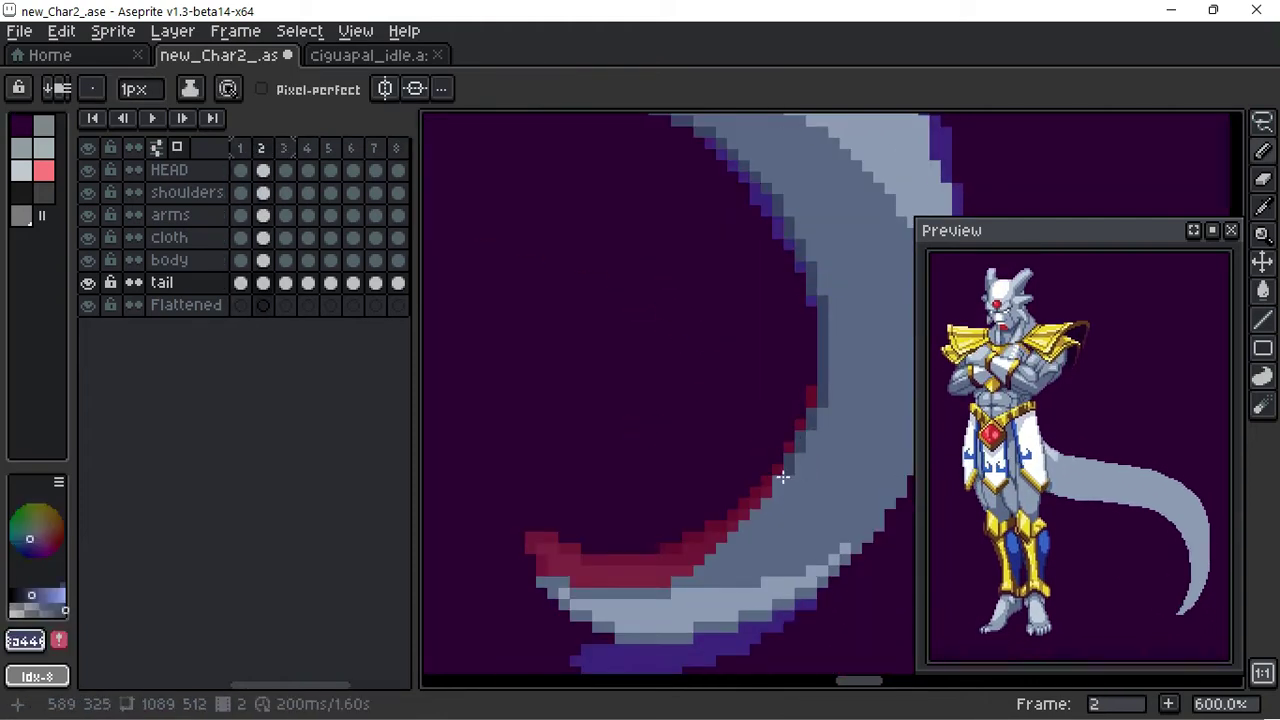
scroll(666, 543, down, 4)
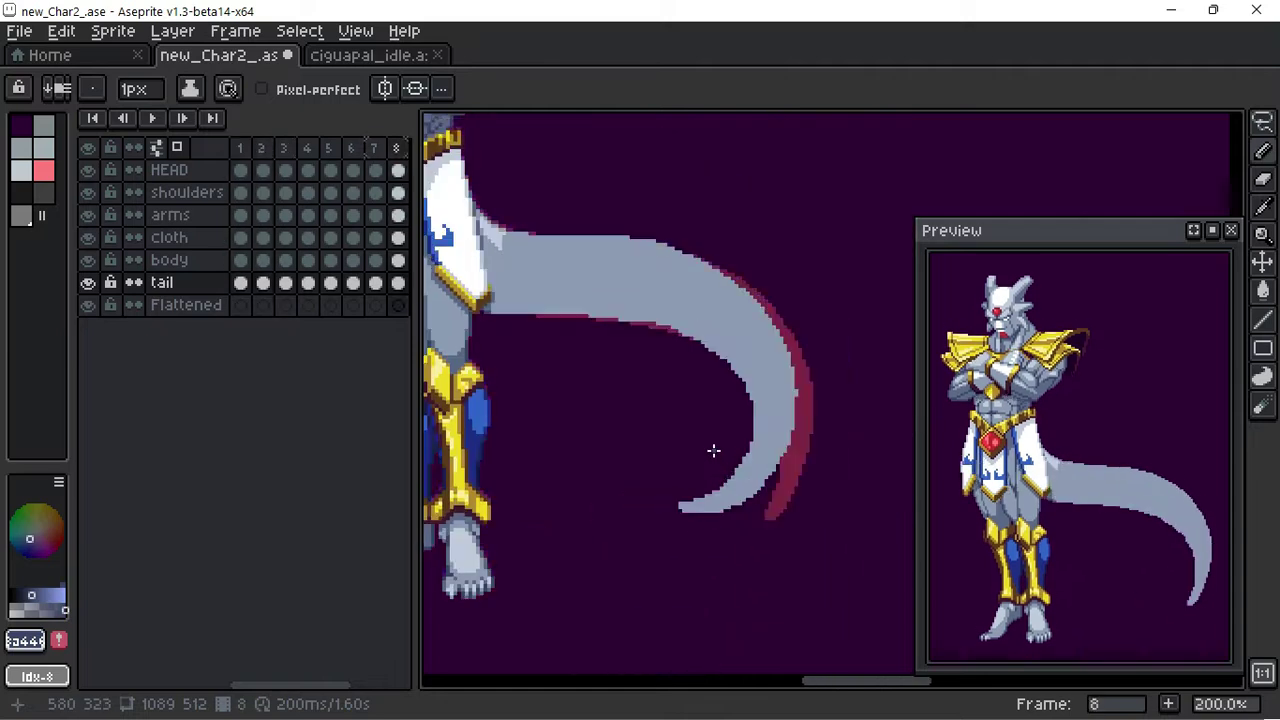
alt+click(503, 235)
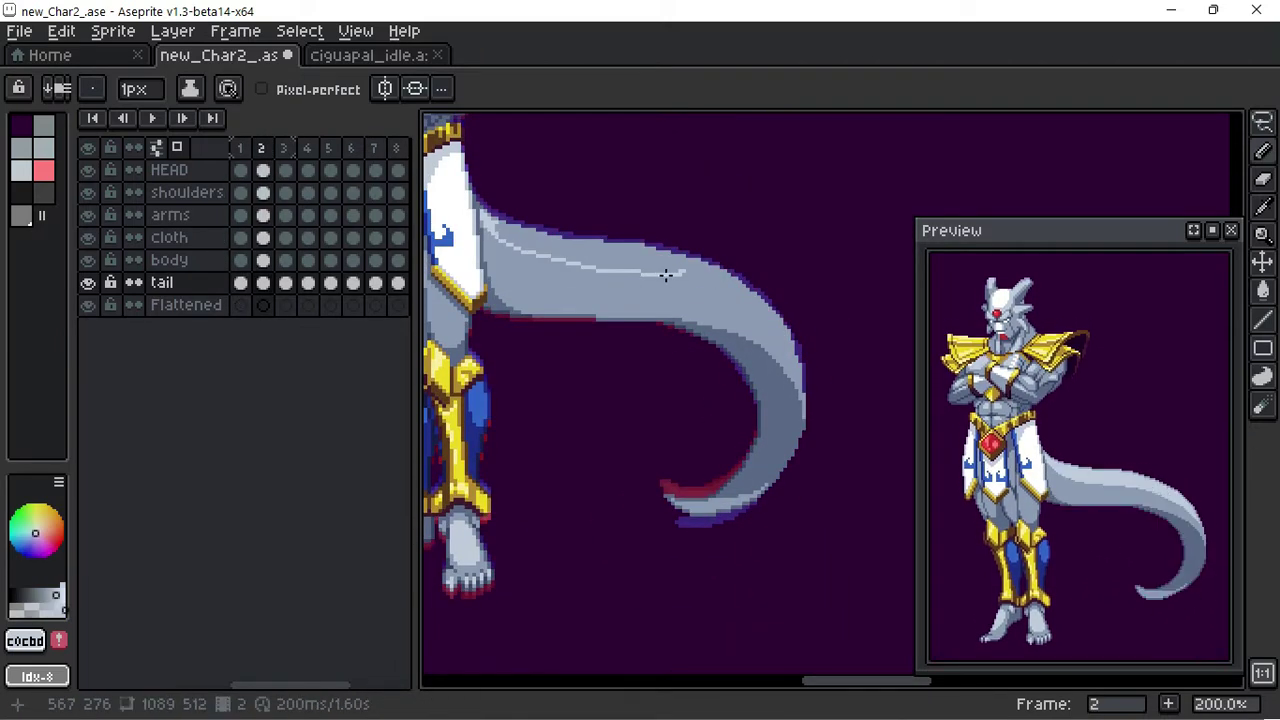
key(g)
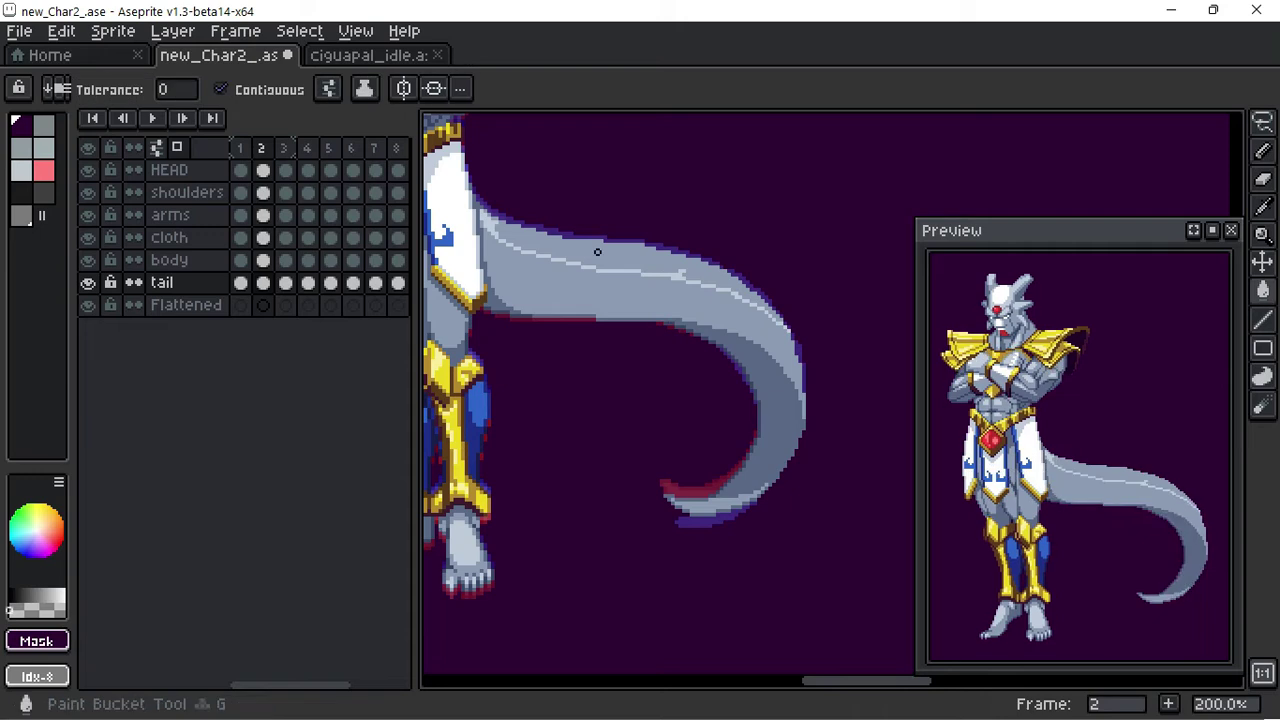
key(Left)
scroll(655, 318, up, 2)
key(Right)
key(b)
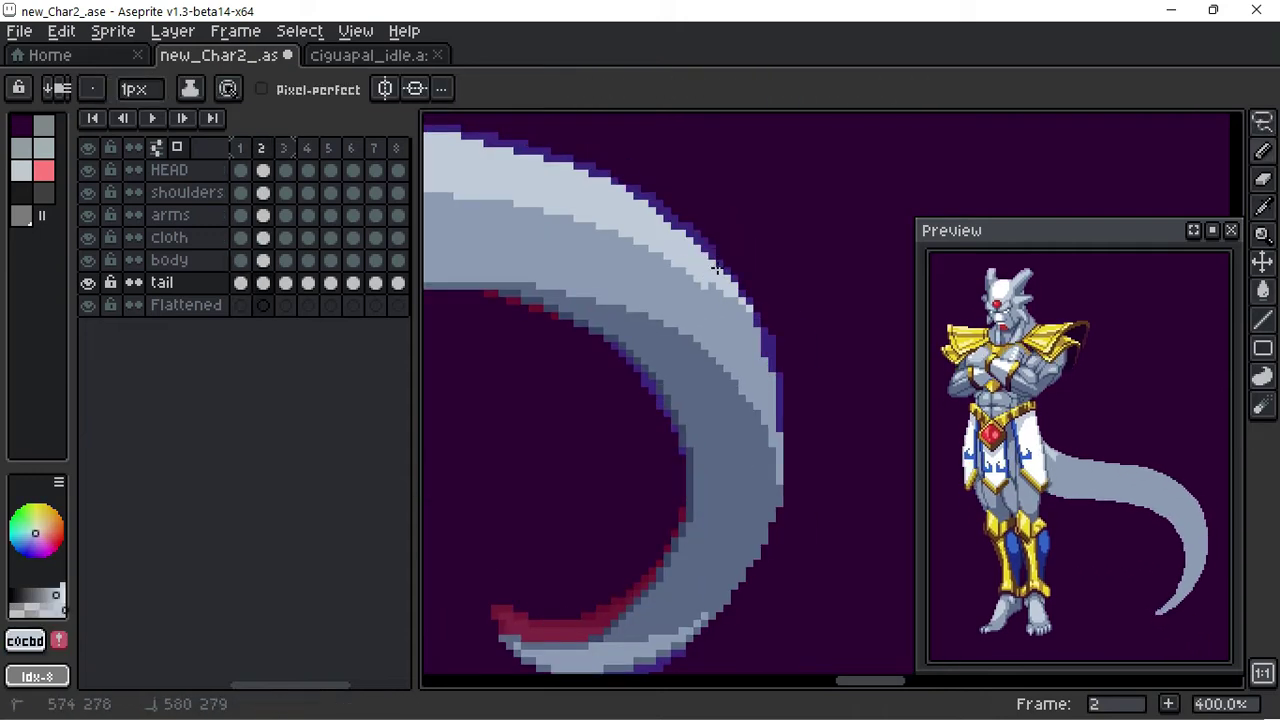
alt+click(723, 263)
scroll(717, 268, up, 3)
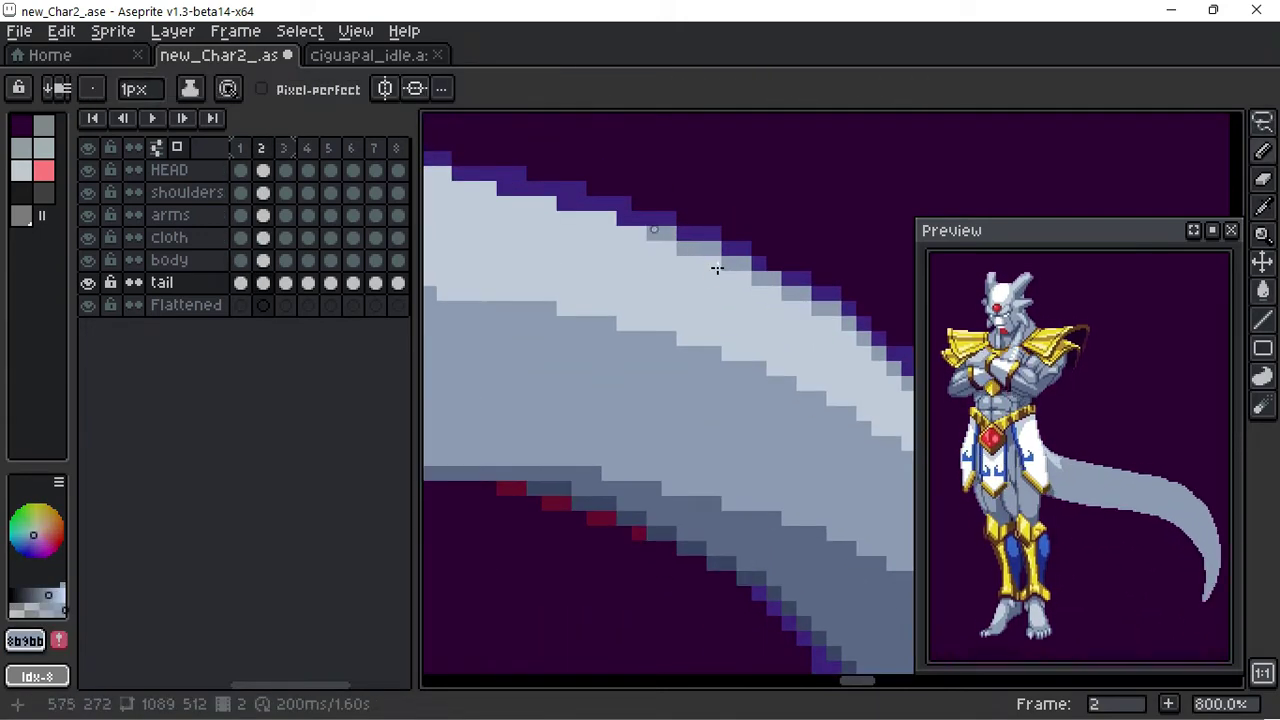
Step: Pan the view to bring the whole tail curve into view
key(space)
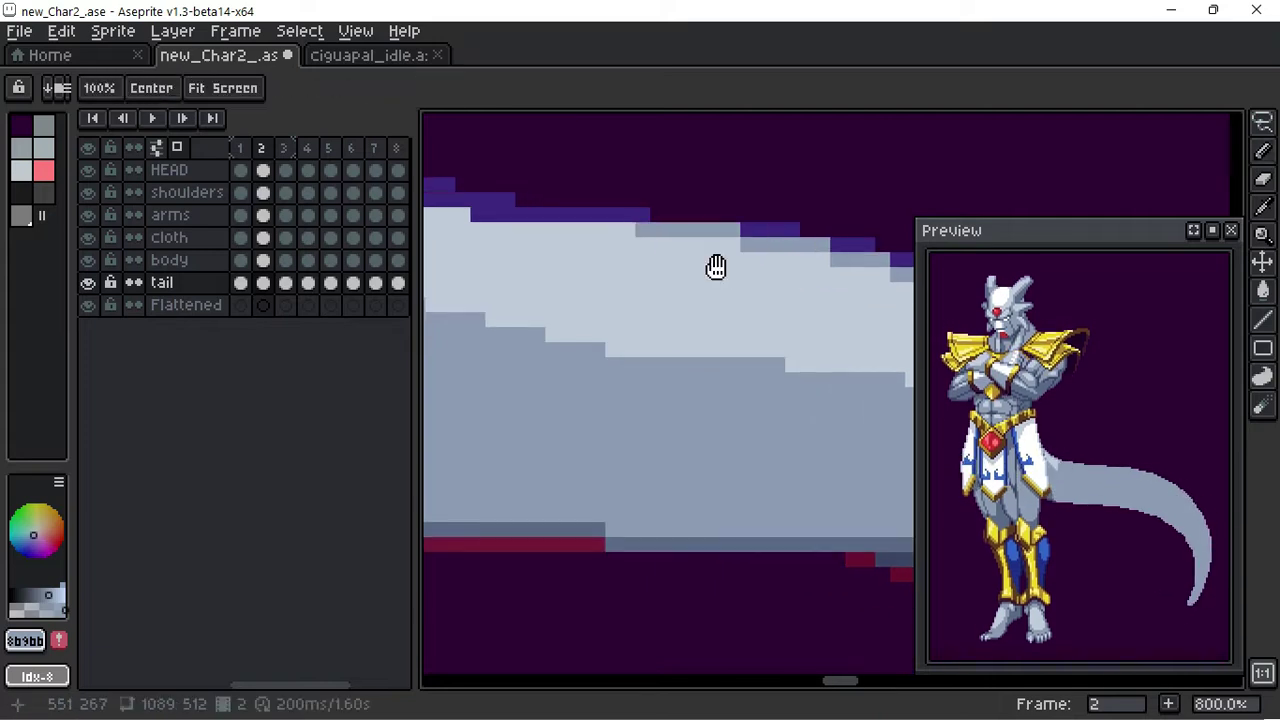
drag(717, 267, 829, 291)
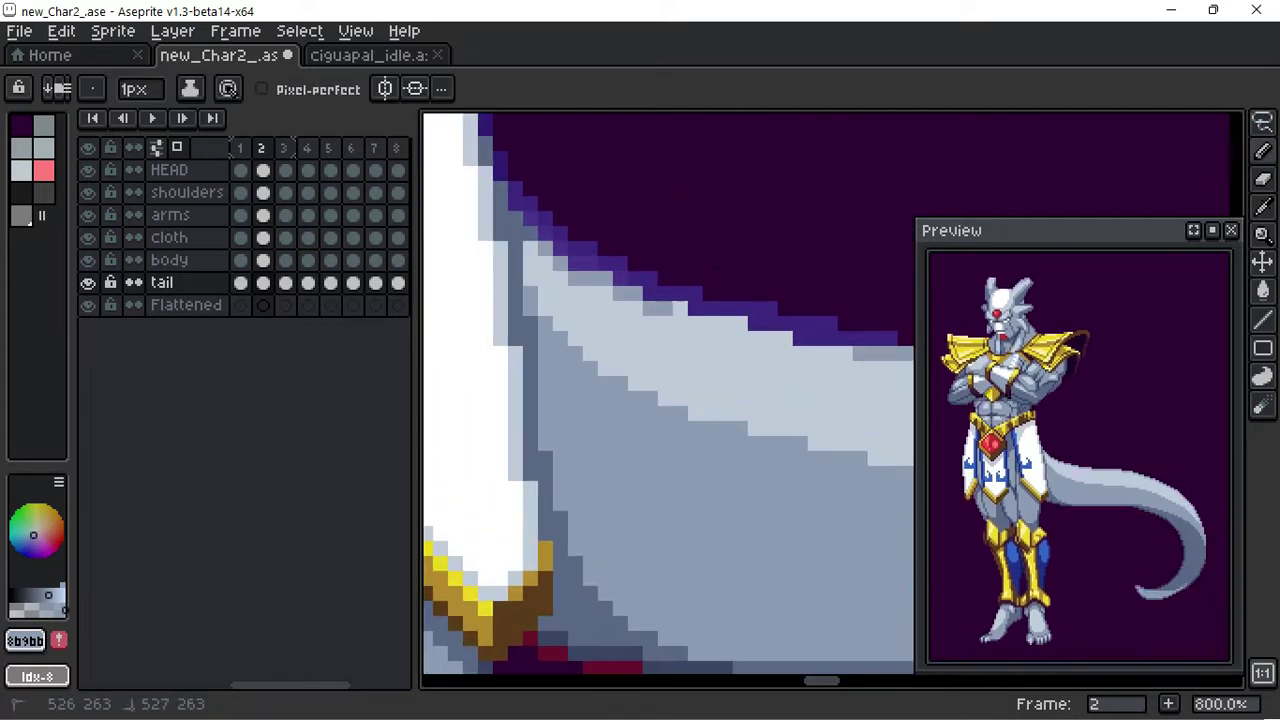
drag(600, 270, 714, 266)
scroll(820, 400, down, 5)
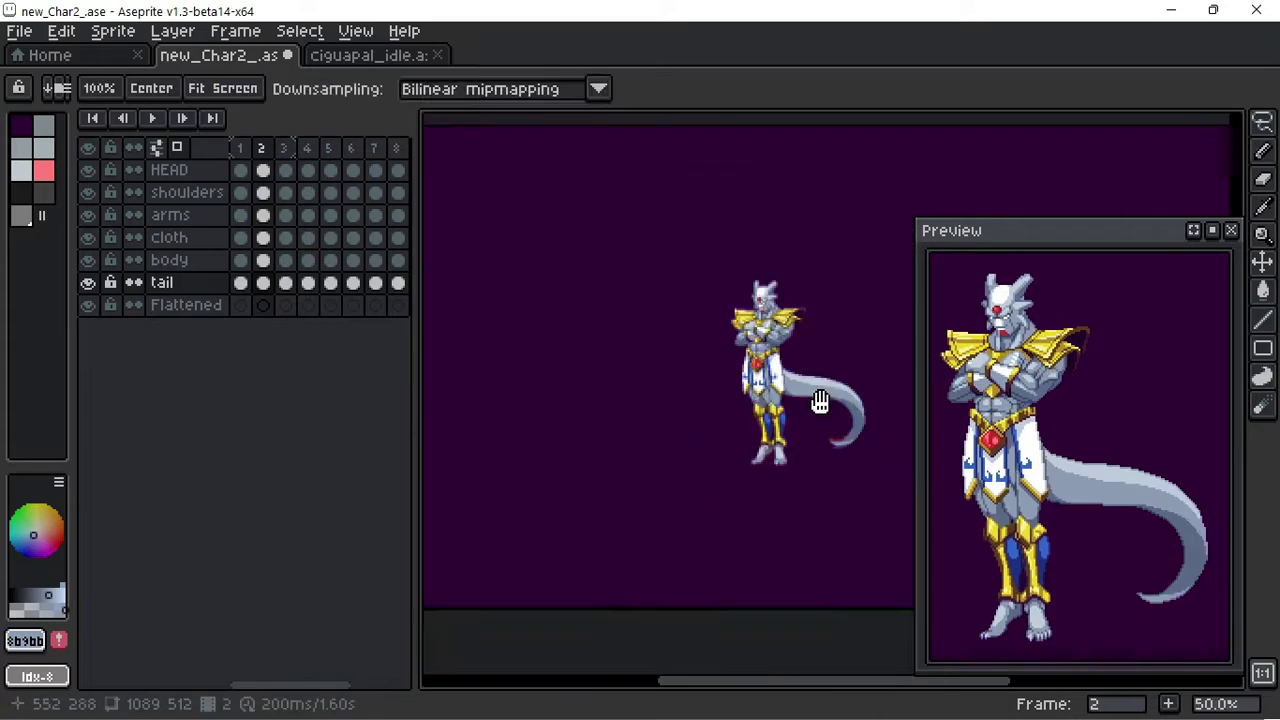
scroll(653, 390, up, 3)
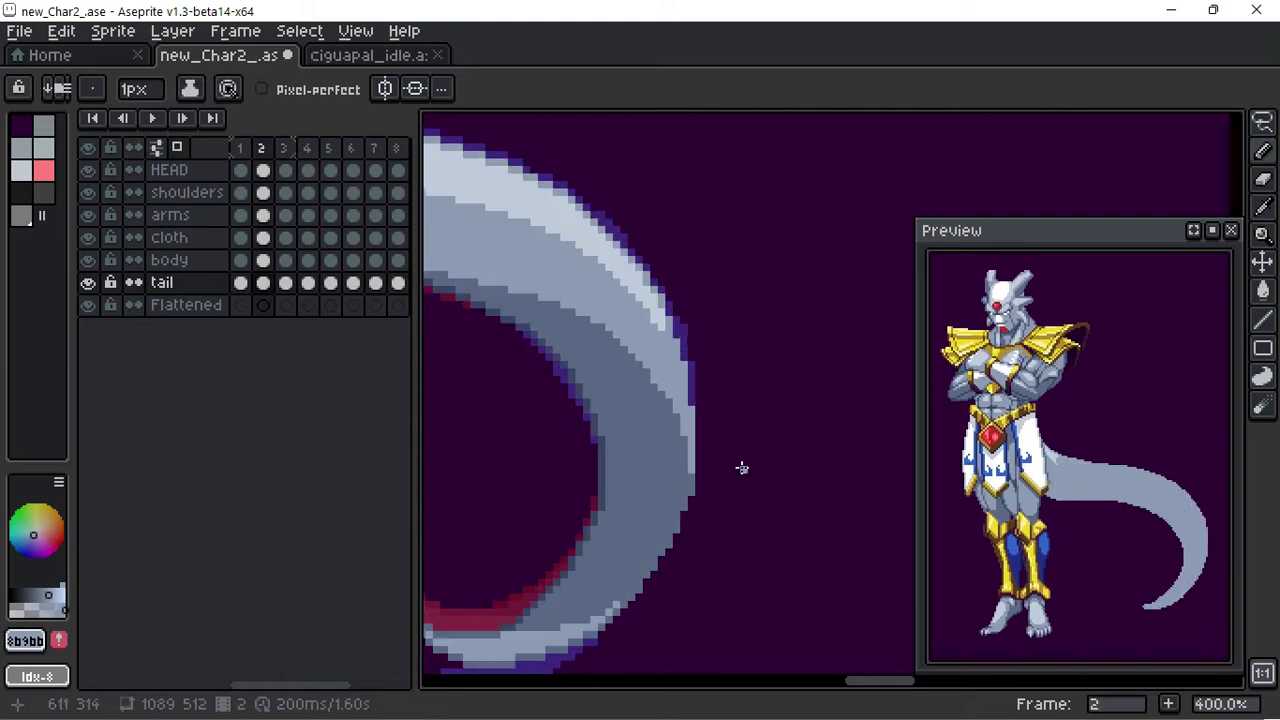
scroll(657, 389, down, 3)
Step: Flip between frames 2 and 3 to compare tails, settling on frame 3
key(Left)
key(Right)
key(Left)
scroll(688, 412, up, 1)
key(Right)
key(Left)
key(Right)
key(Right)
key(Left)
scroll(707, 436, up, 4)
key(Right)
key(Left)
key(Right)
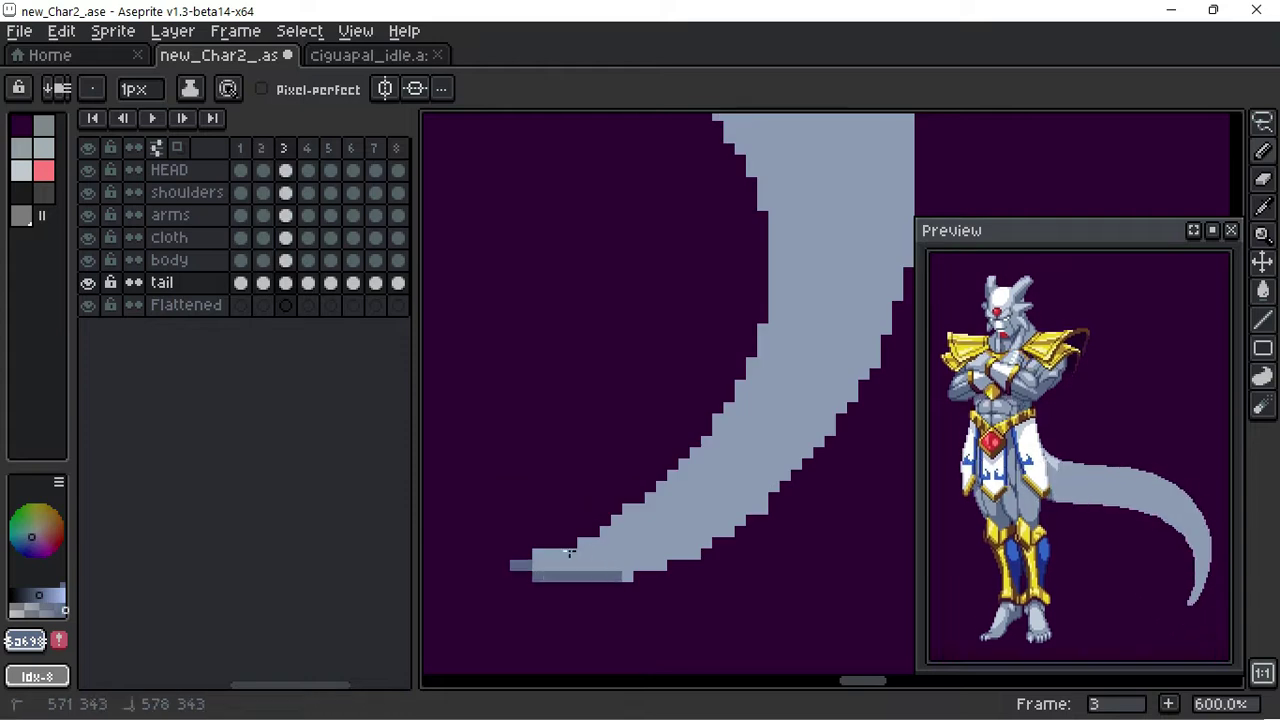
Step: Draw darker shade pixels along frame 3's inner tail edge and compare with frame 2
key(ctrl+z)
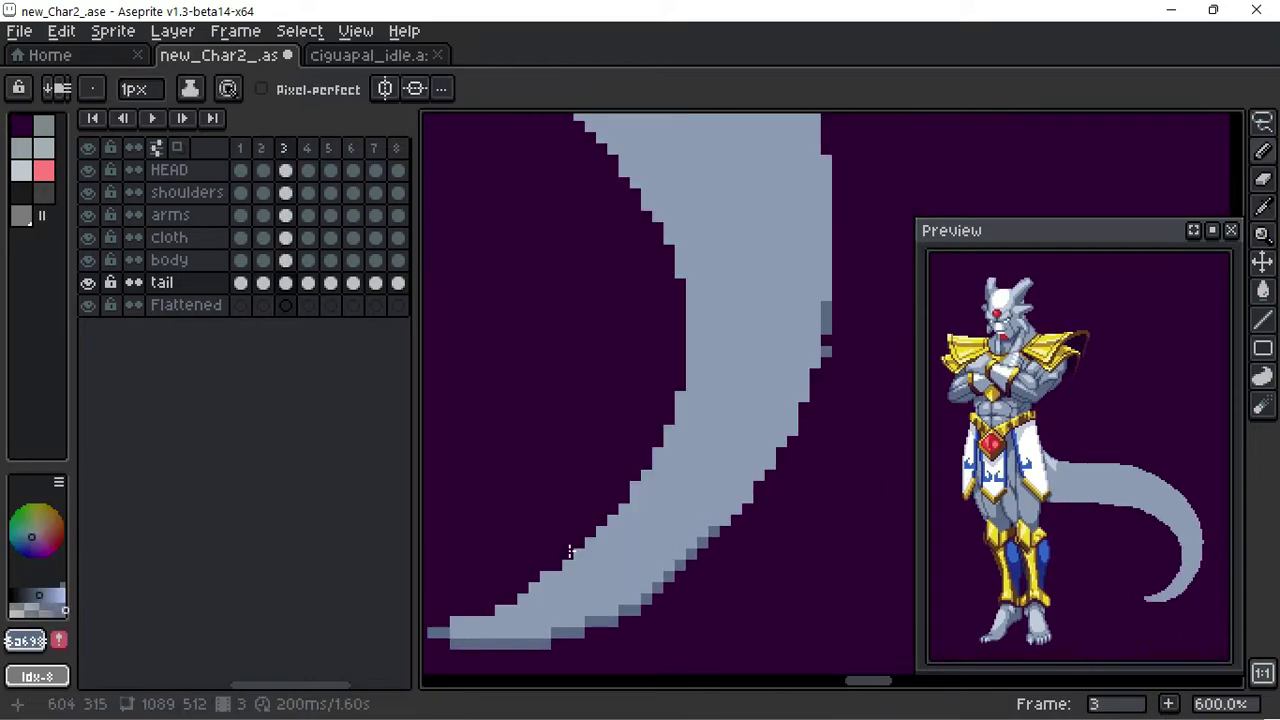
mouse_move(568, 551)
mouse_down()
mouse_move(686, 471)
mouse_move(648, 512)
mouse_move(670, 498)
mouse_up()
key(Left)
key(Right)
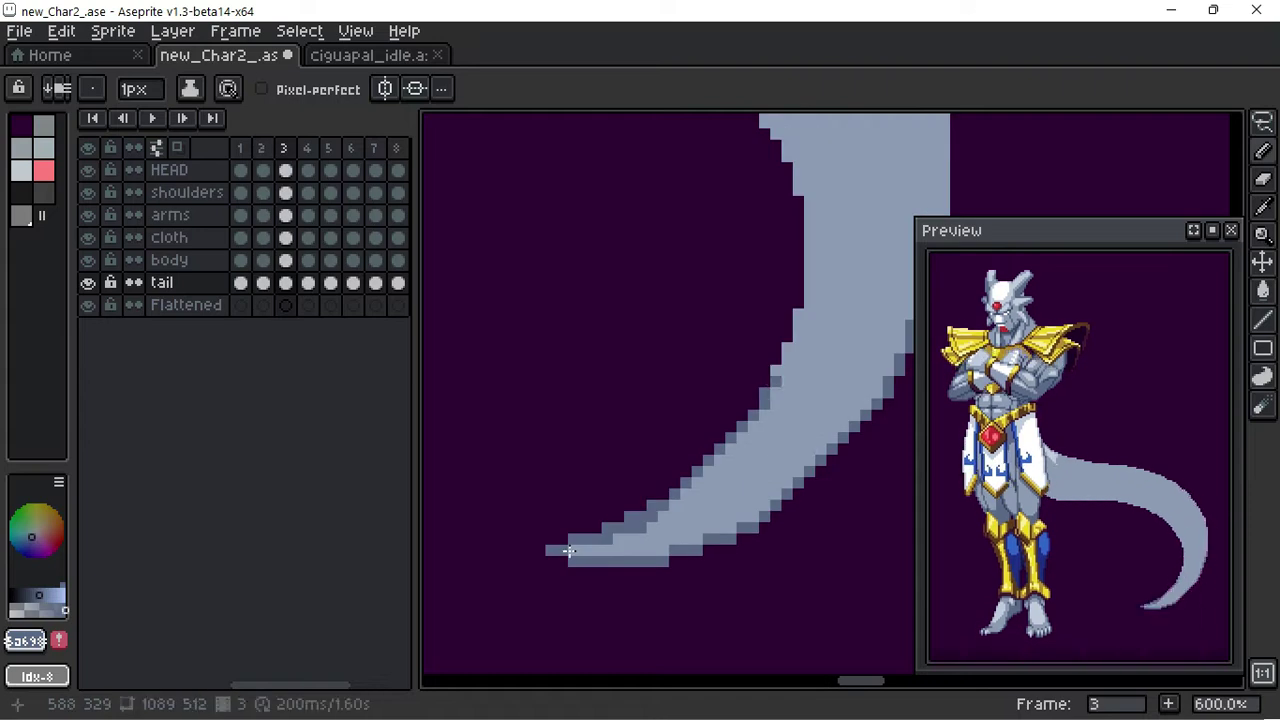
key(Left)
key(Right)
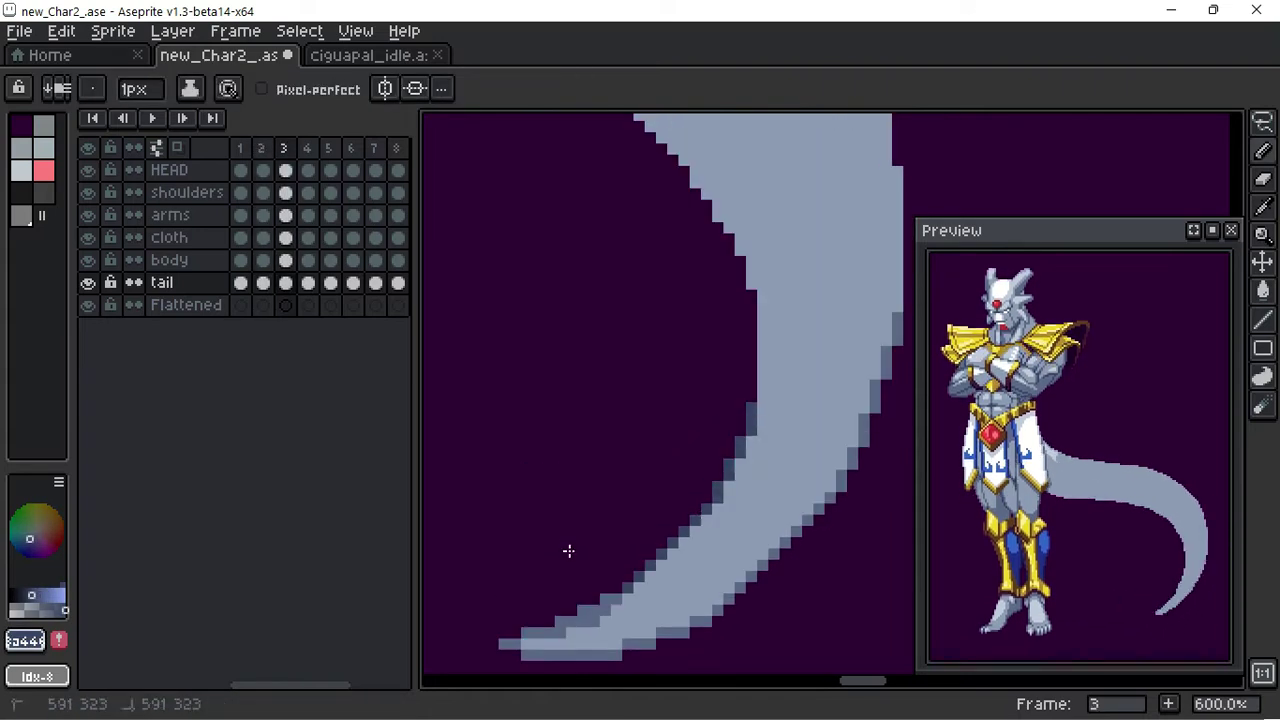
key(Left)
key(Right)
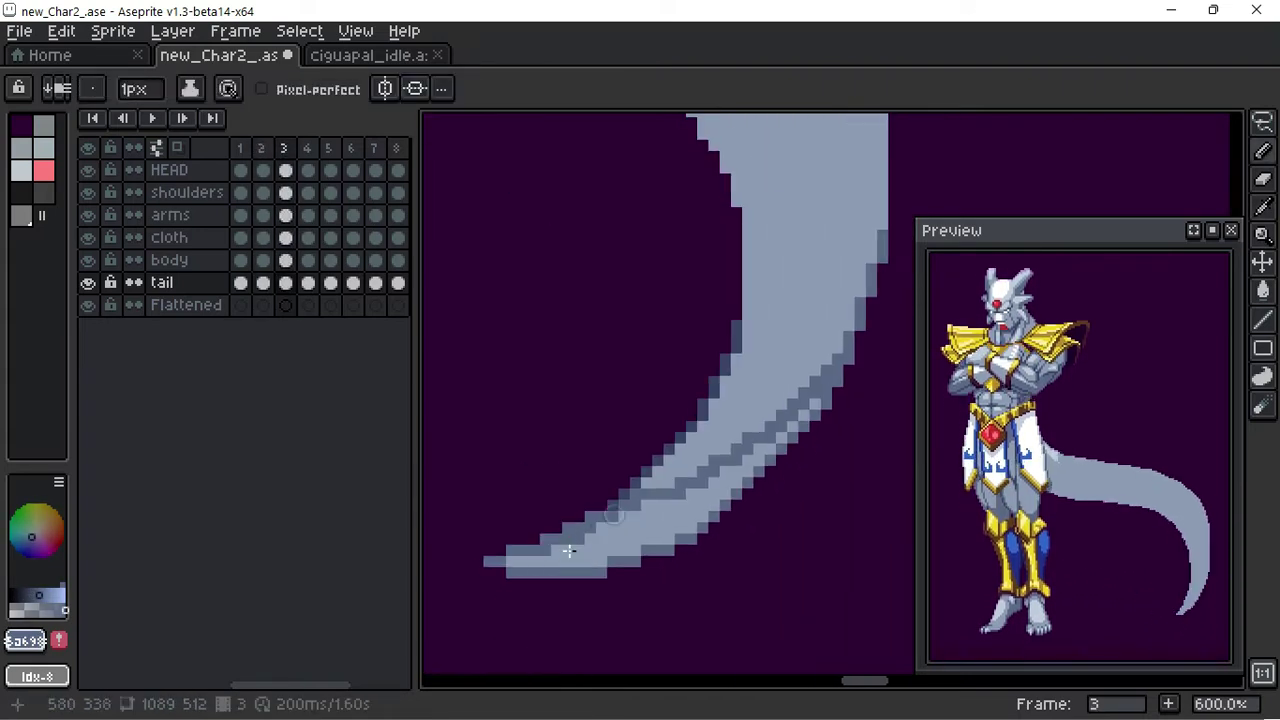
drag(569, 549, 568, 551)
Step: Toggle frame 3's shading stroke with undo and redo to compare it against frame 2
key(ctrl+z)
key(ctrl+z)
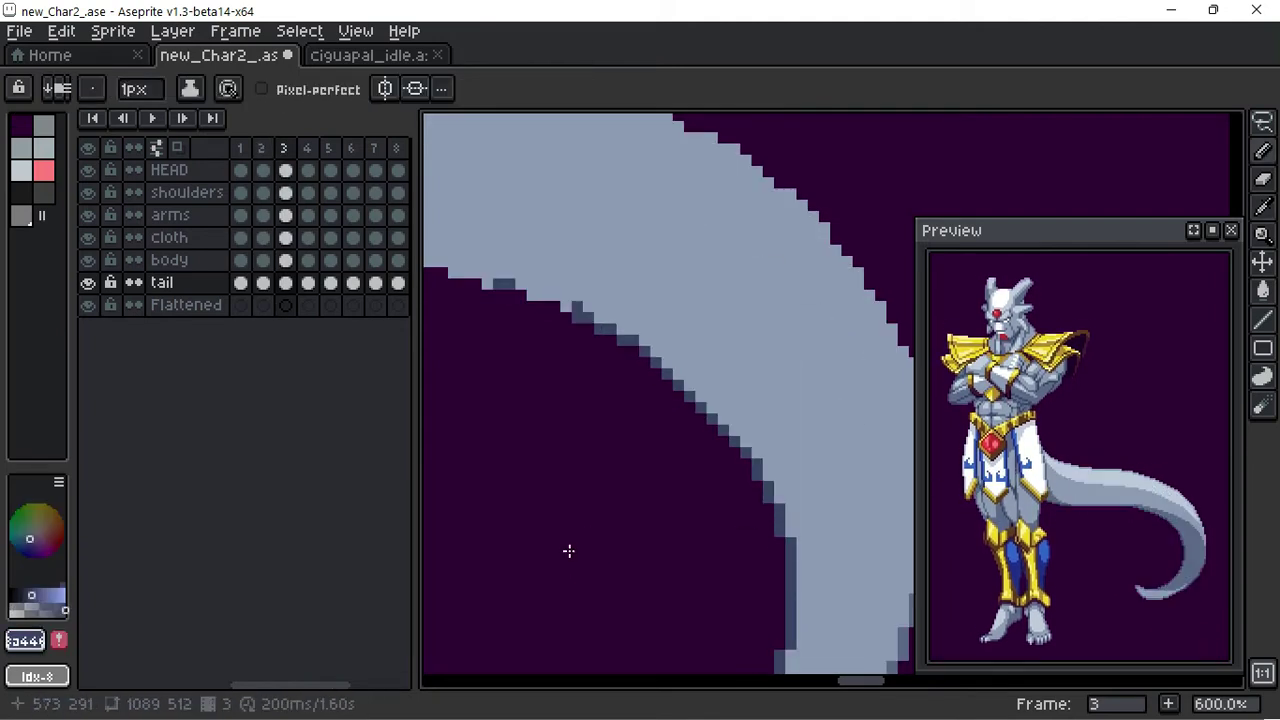
key(ctrl+y)
key(Left)
key(Right)
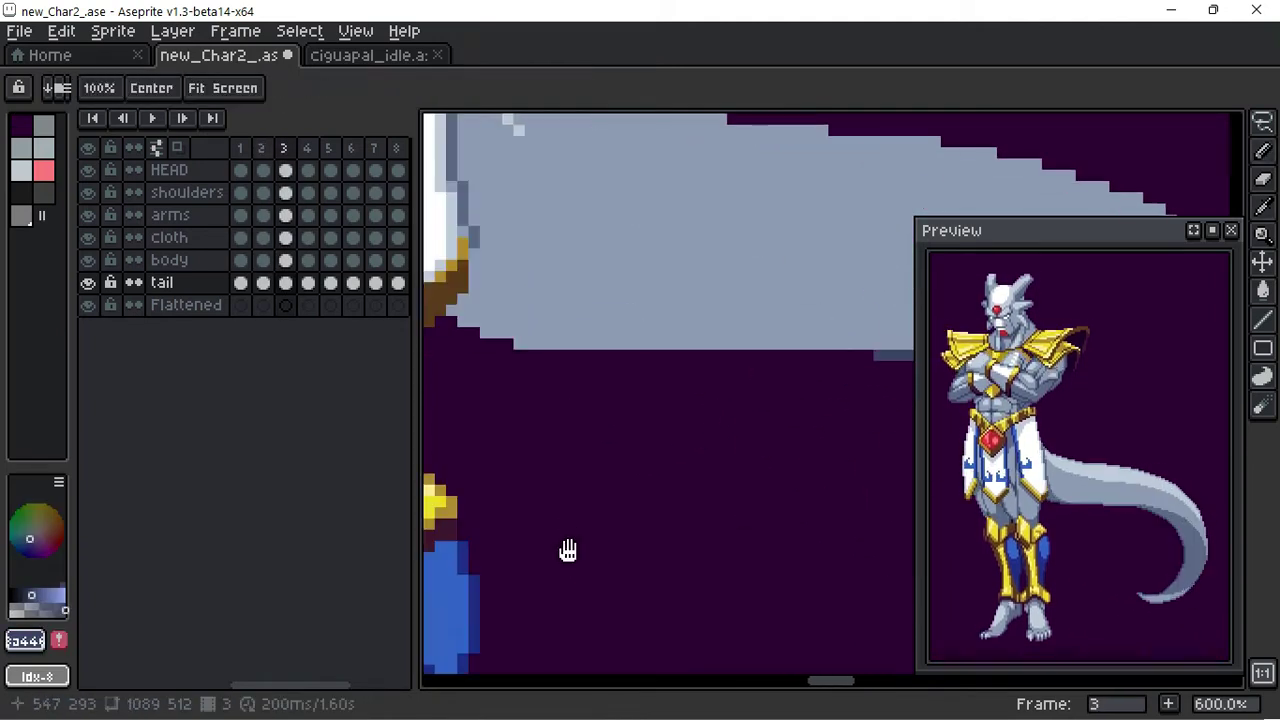
key(ctrl+z)
key(Left)
key(Right)
key(ctrl+y)
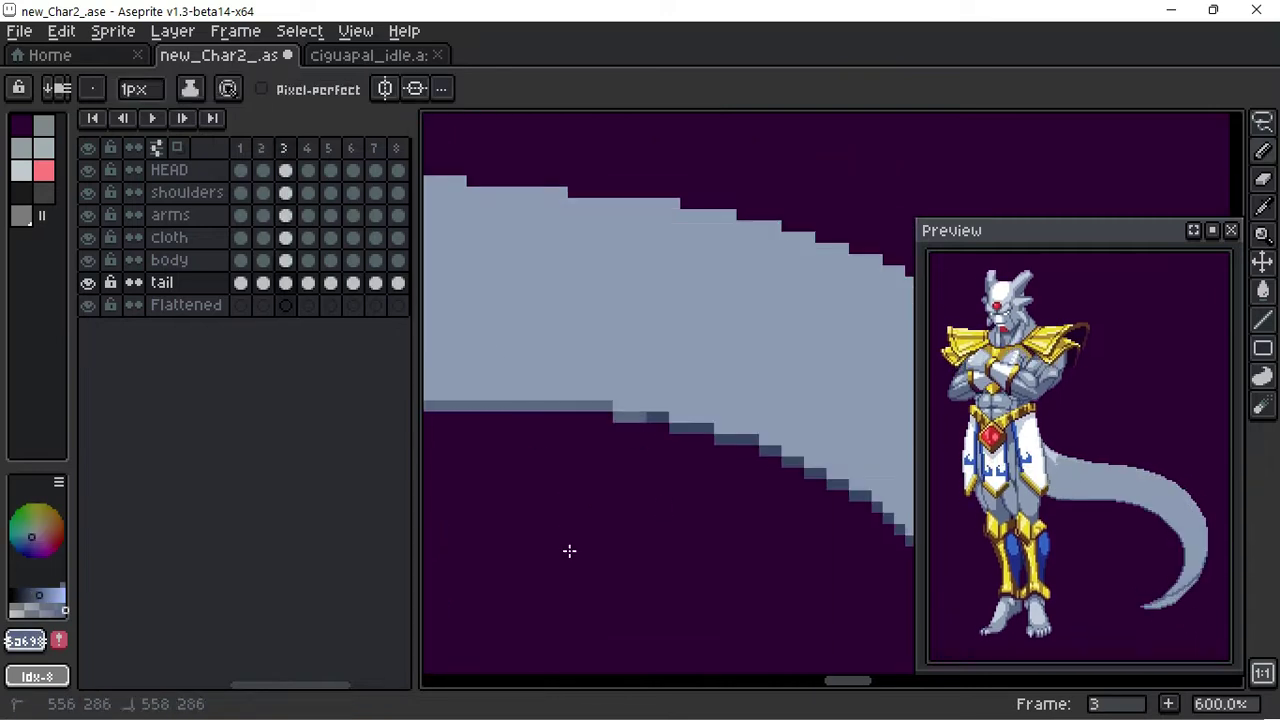
Step: Undo the stroke again and flip between frames 2 and 3 comparing tail shapes
key(ctrl+z)
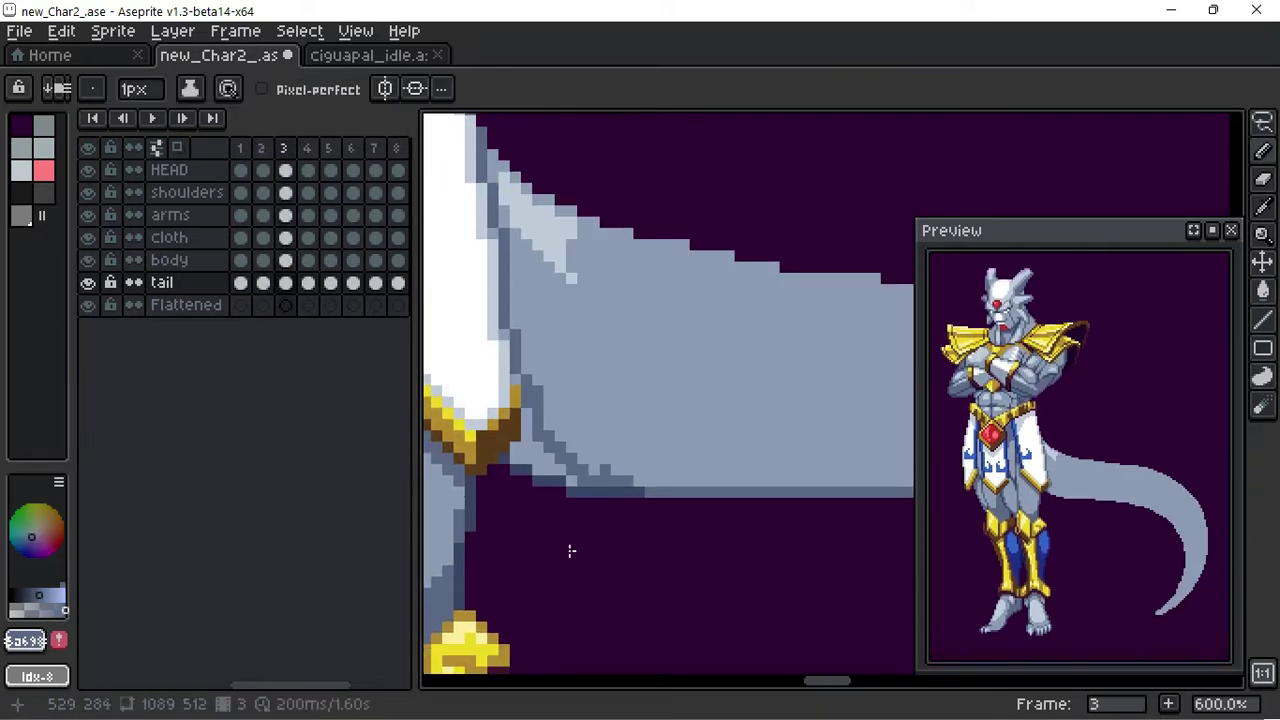
key(Left)
key(Right)
scroll(714, 477, down, 5)
scroll(678, 403, up, 1)
key(Left)
key(Right)
scroll(620, 360, up, 3)
Step: Sample a tail colour and pick up frame 2's darker tail shade
alt+click(660, 327)
key(Left)
key(Right)
key(Left)
alt+click(730, 345)
Step: Draw a dark stroke along frame 3's inner tail edge and compare with frame 2
key(Right)
drag(540, 237, 489, 234)
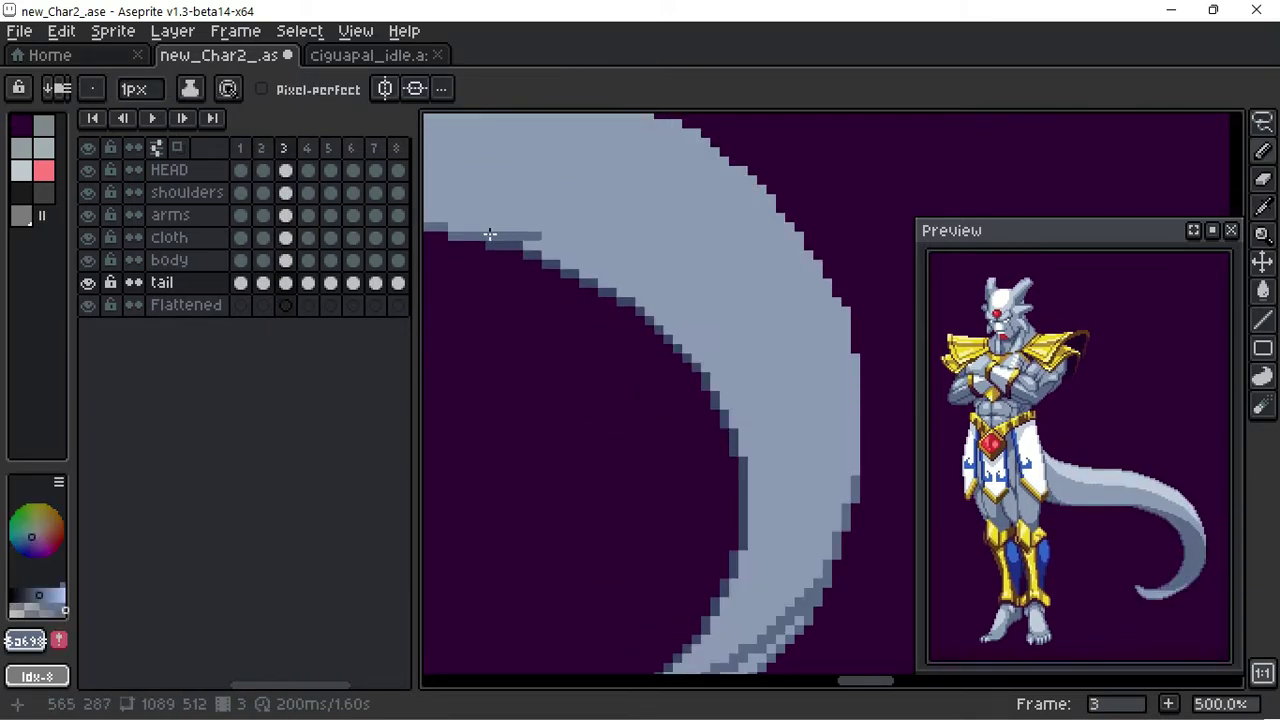
key(Left)
key(Right)
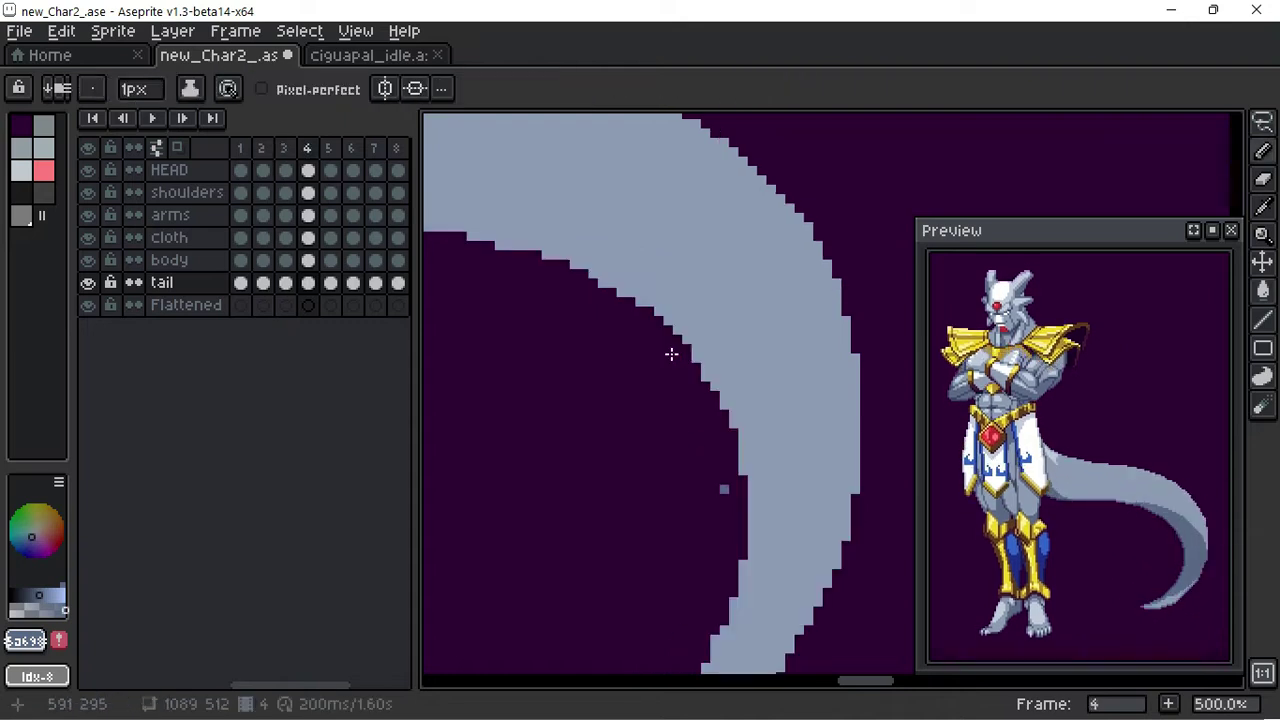
key(Left)
key(Right)
key(Left)
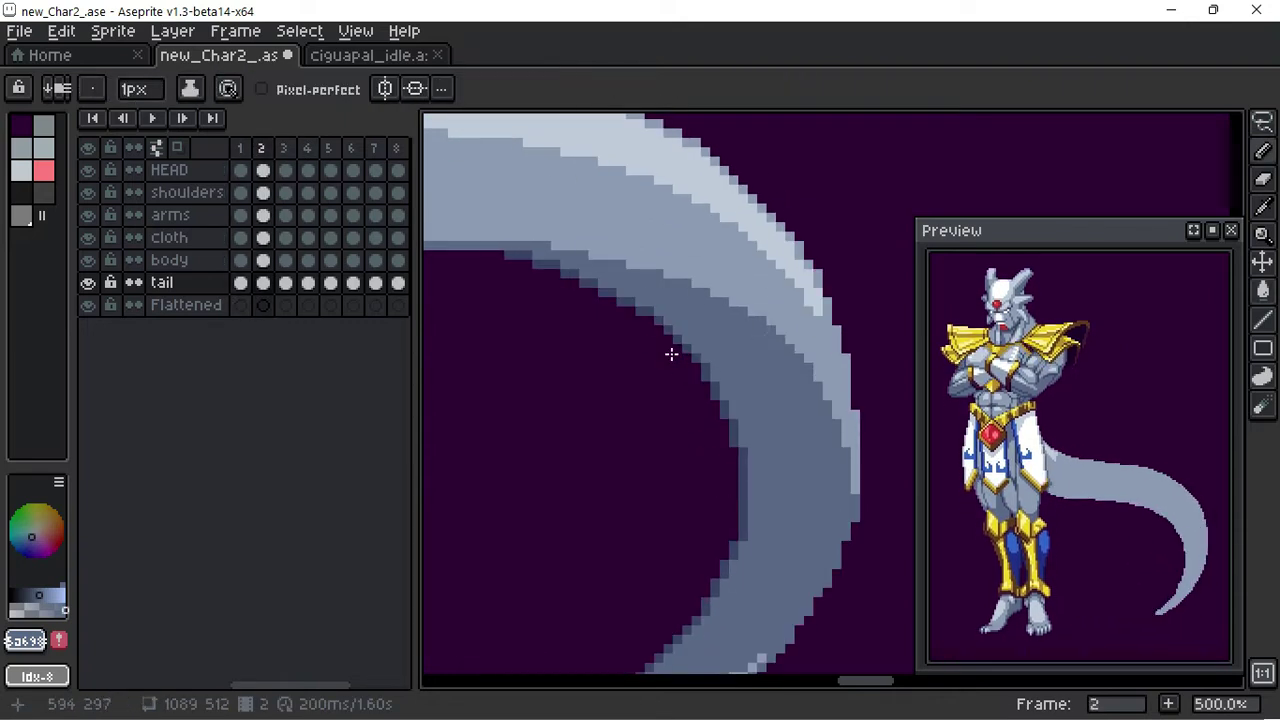
key(Right)
key(Left)
key(Right)
key(Right)
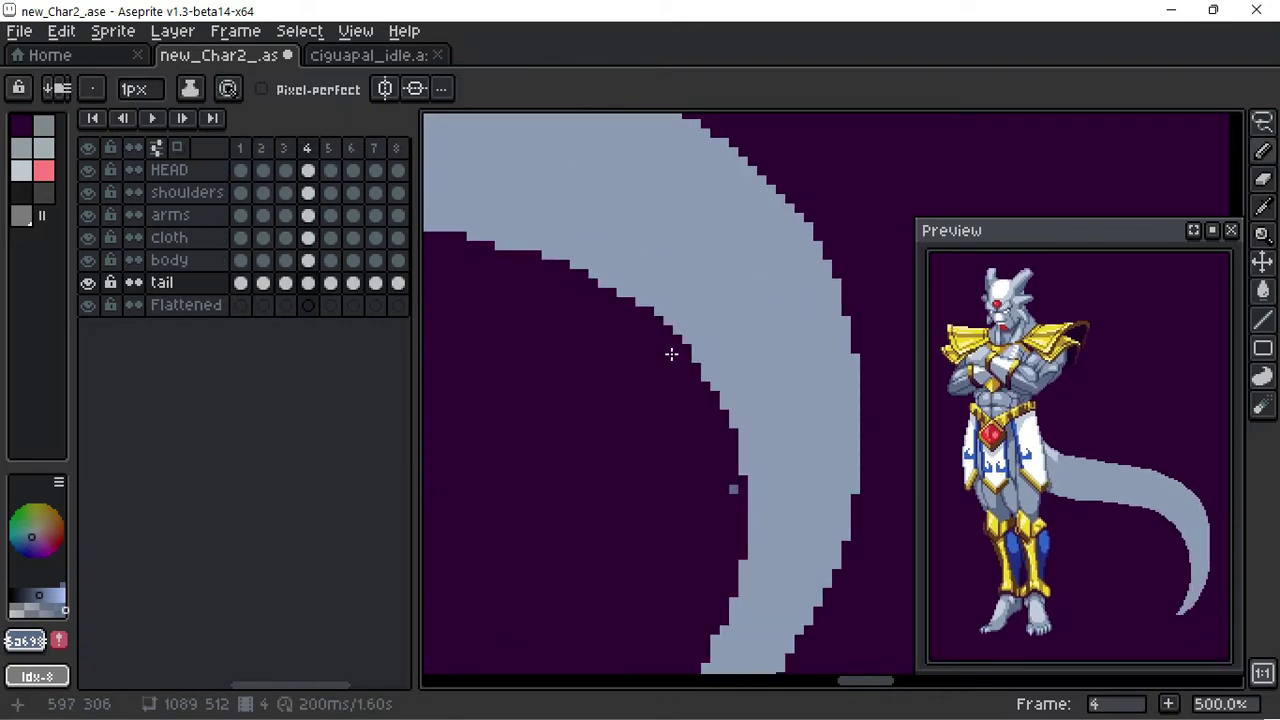
Step: Step through frames 2 to 4 comparing frame 3's tail shading with frame 2's darker tail
key(Left)
key(Left)
scroll(671, 354, down, 3)
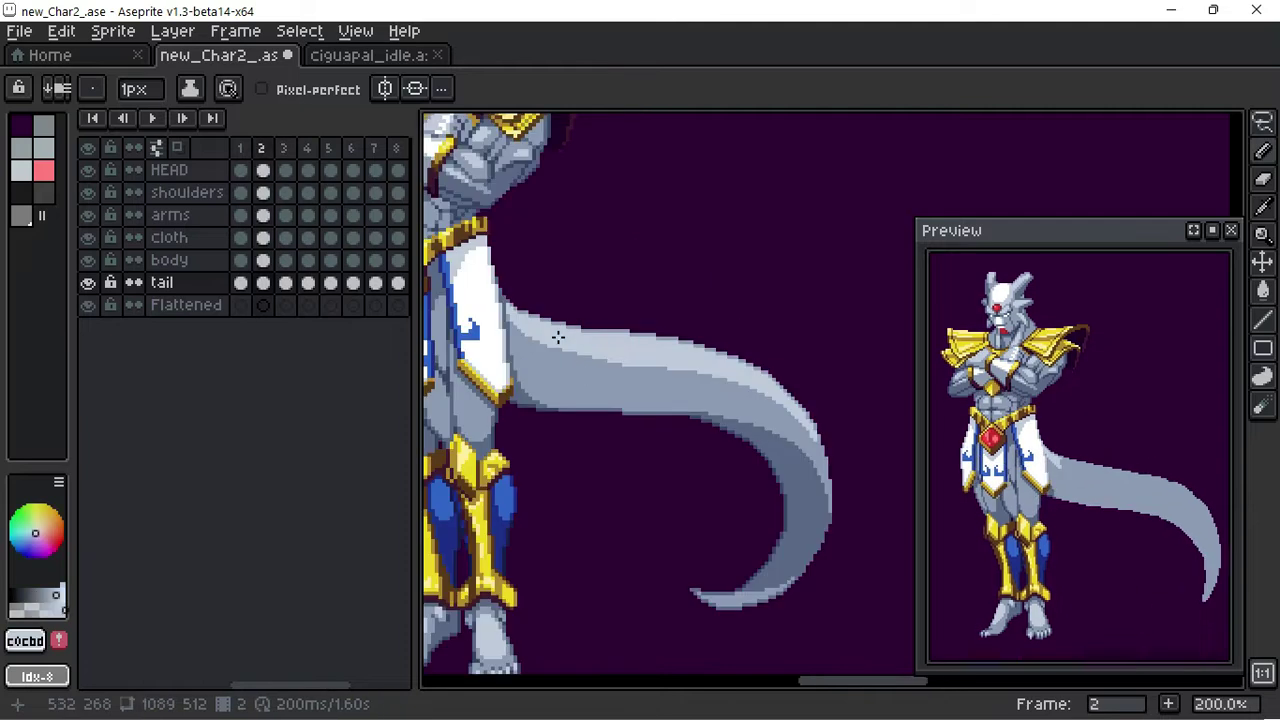
scroll(612, 339, up, 2)
key(Right)
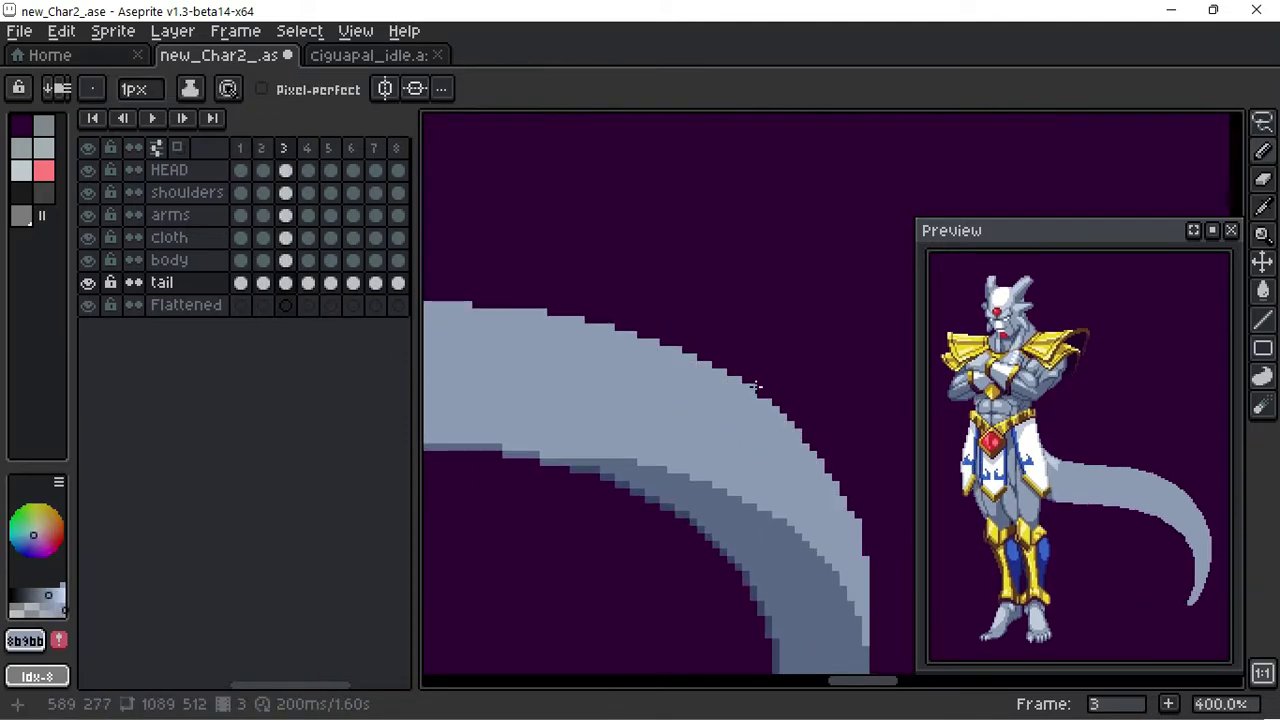
key(Right)
scroll(757, 386, down, 1)
scroll(749, 471, down, 2)
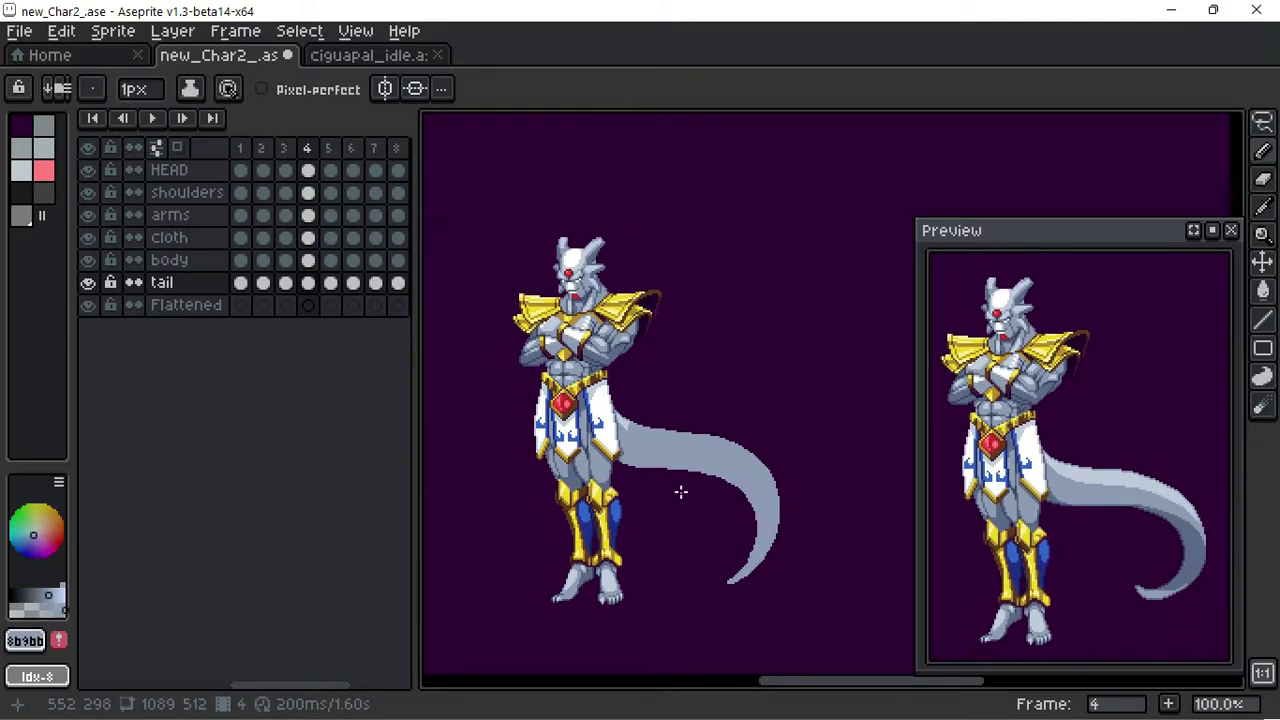
key(Left)
key(Left)
scroll(717, 505, up, 3)
key(Right)
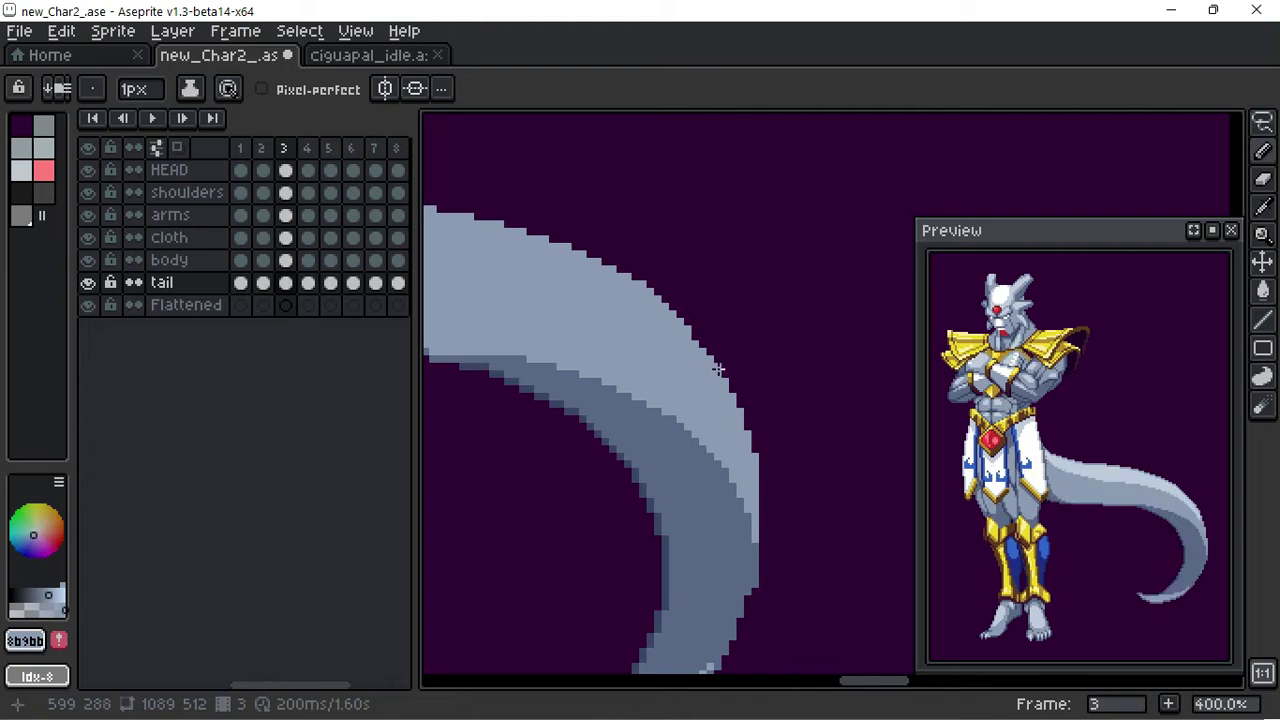
key(Right)
key(Left)
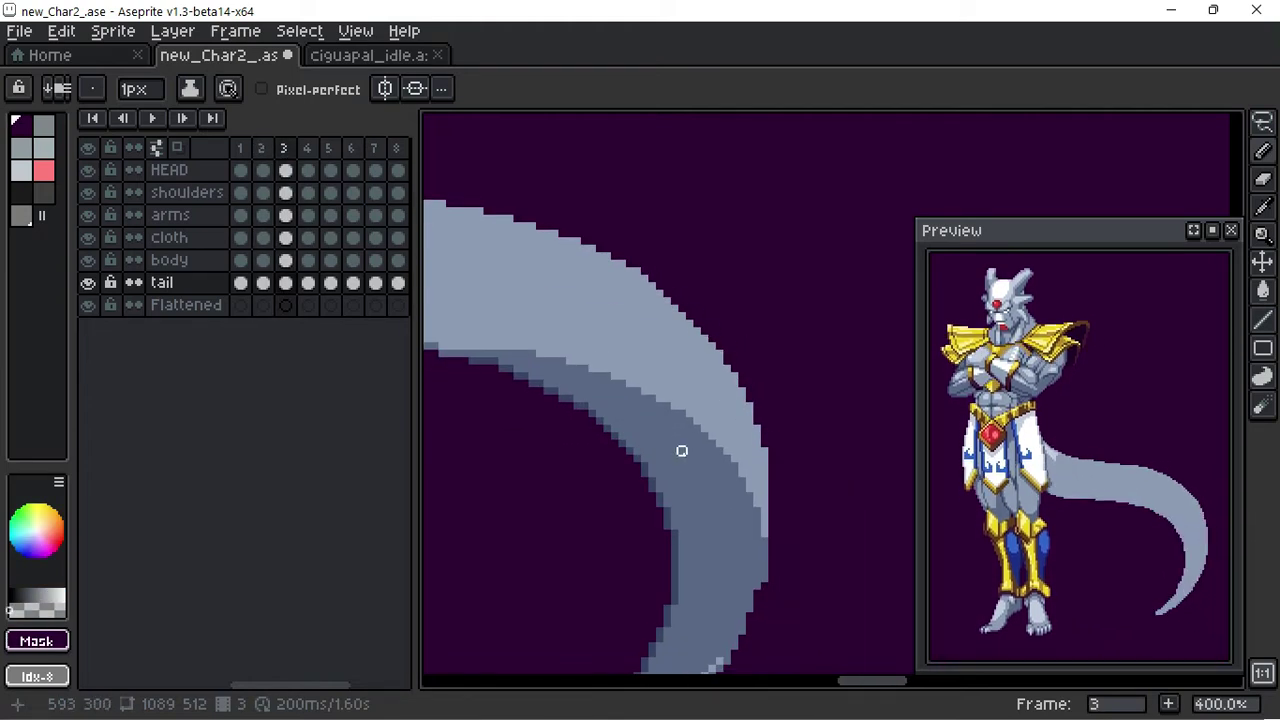
scroll(682, 451, down, 2)
key(Left)
key(Right)
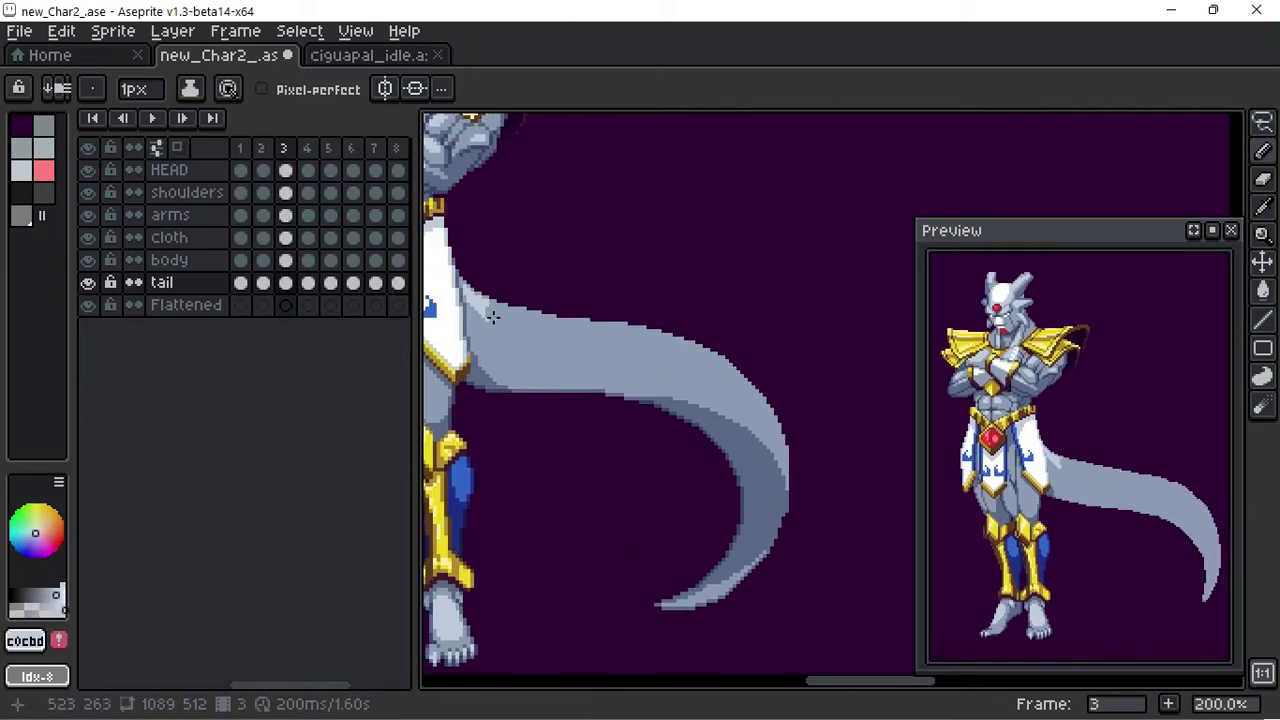
Step: Cycle through the animation frames back to frame 3 with the single-pixel pencil ready
key(Right)
key(Right)
key(g)
key(End)
key(Right)
key(Right)
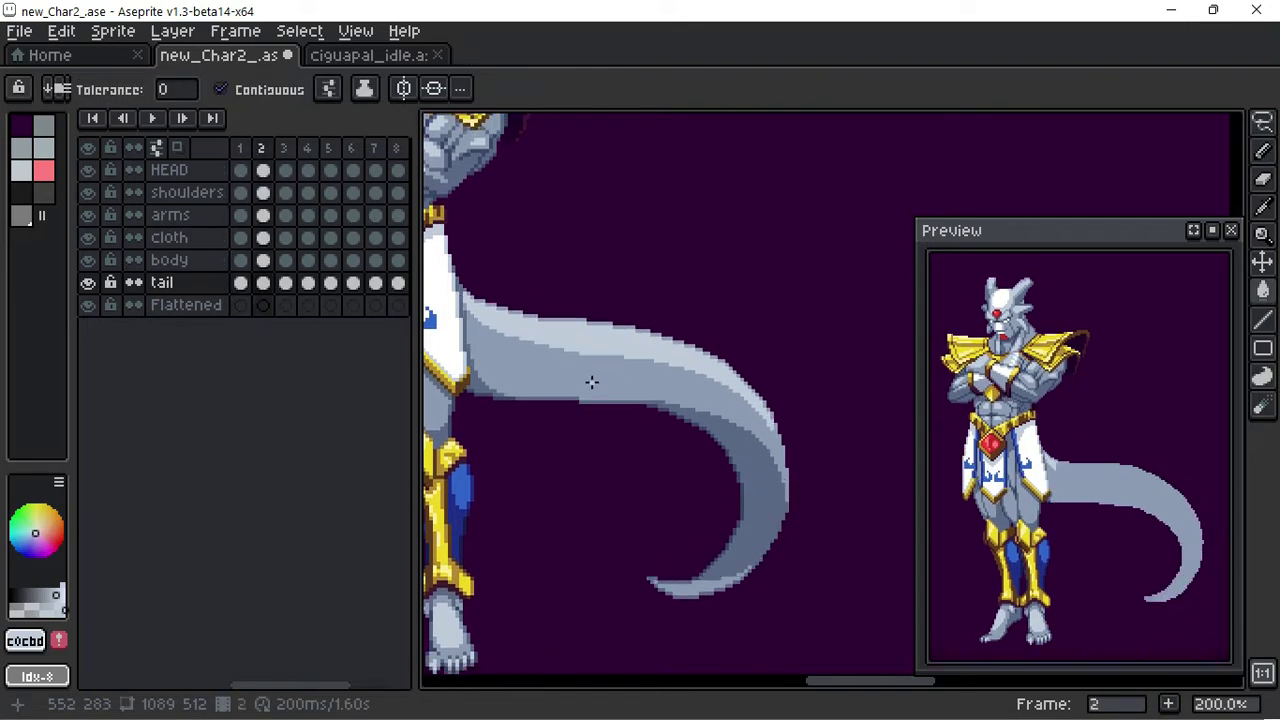
key(Right)
scroll(535, 348, up, 4)
key(b)
Step: Scroll across frame 3's tail and step through frames 2 to 4 to review the highlights
scroll(533, 350, right, 2)
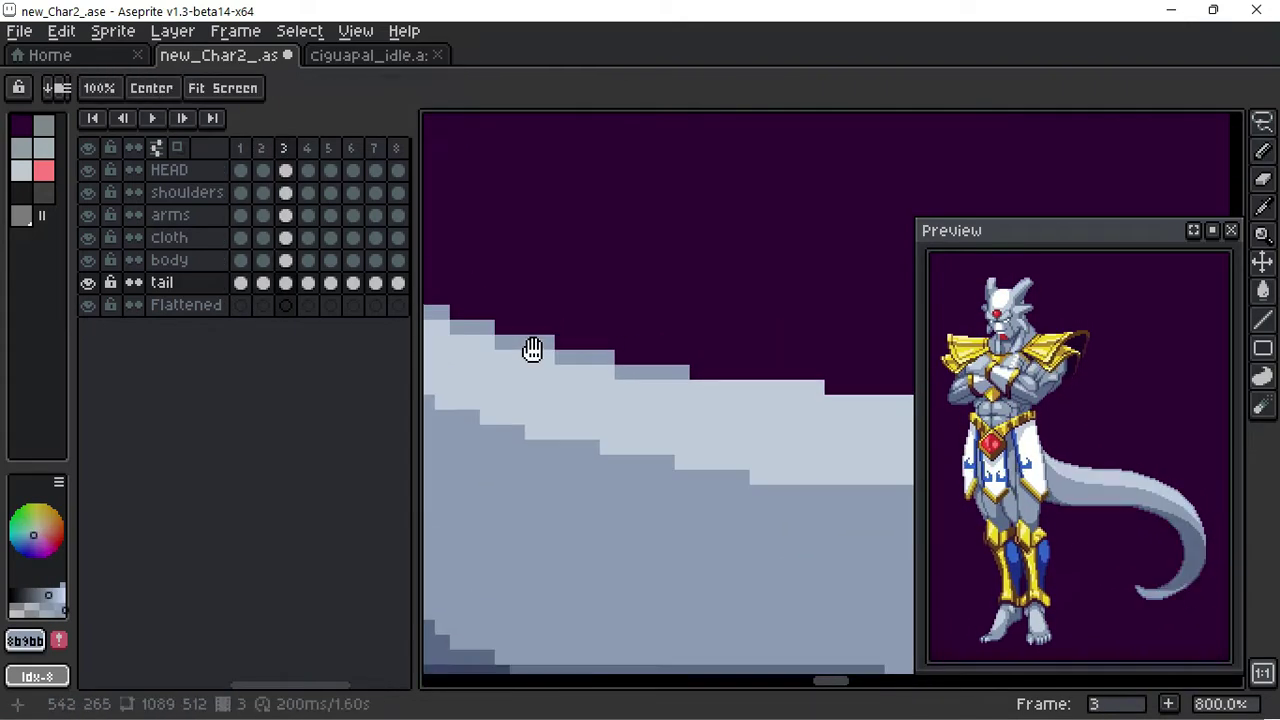
scroll(531, 349, right, 2)
scroll(543, 340, right, 2)
scroll(535, 350, right, 1)
scroll(531, 349, right, 2)
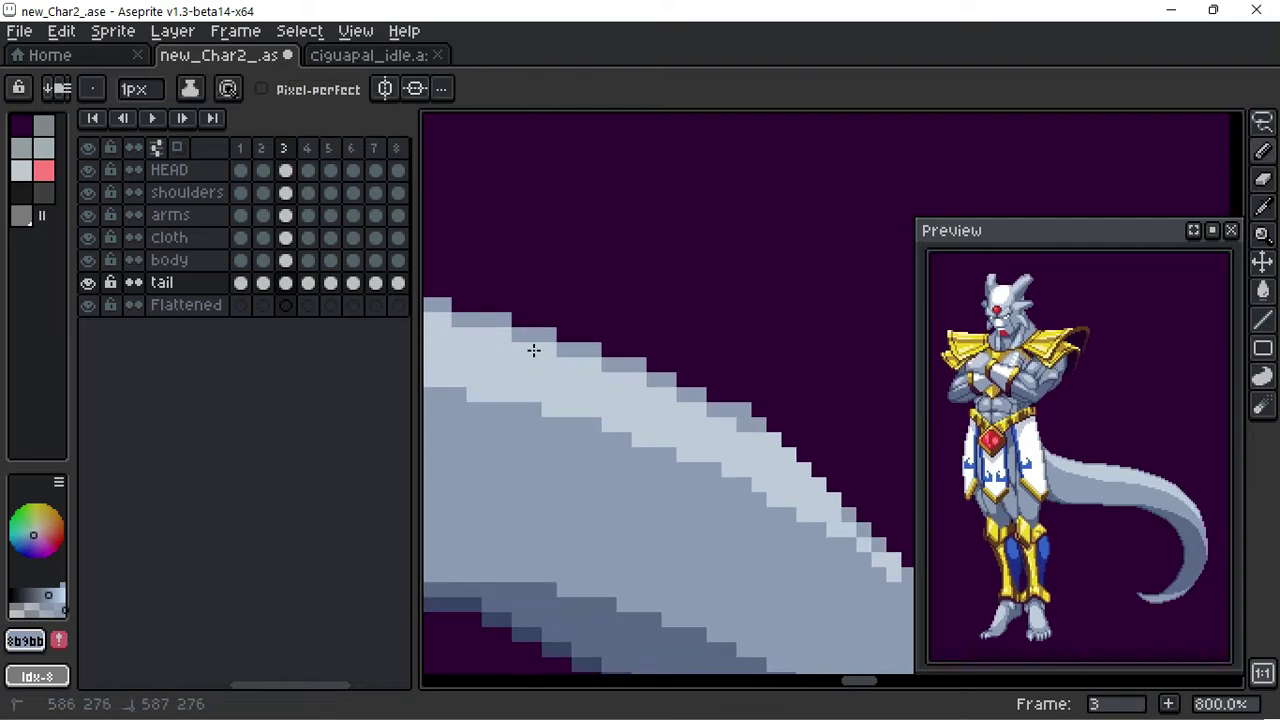
scroll(531, 349, right, 2)
scroll(531, 349, right, 2)
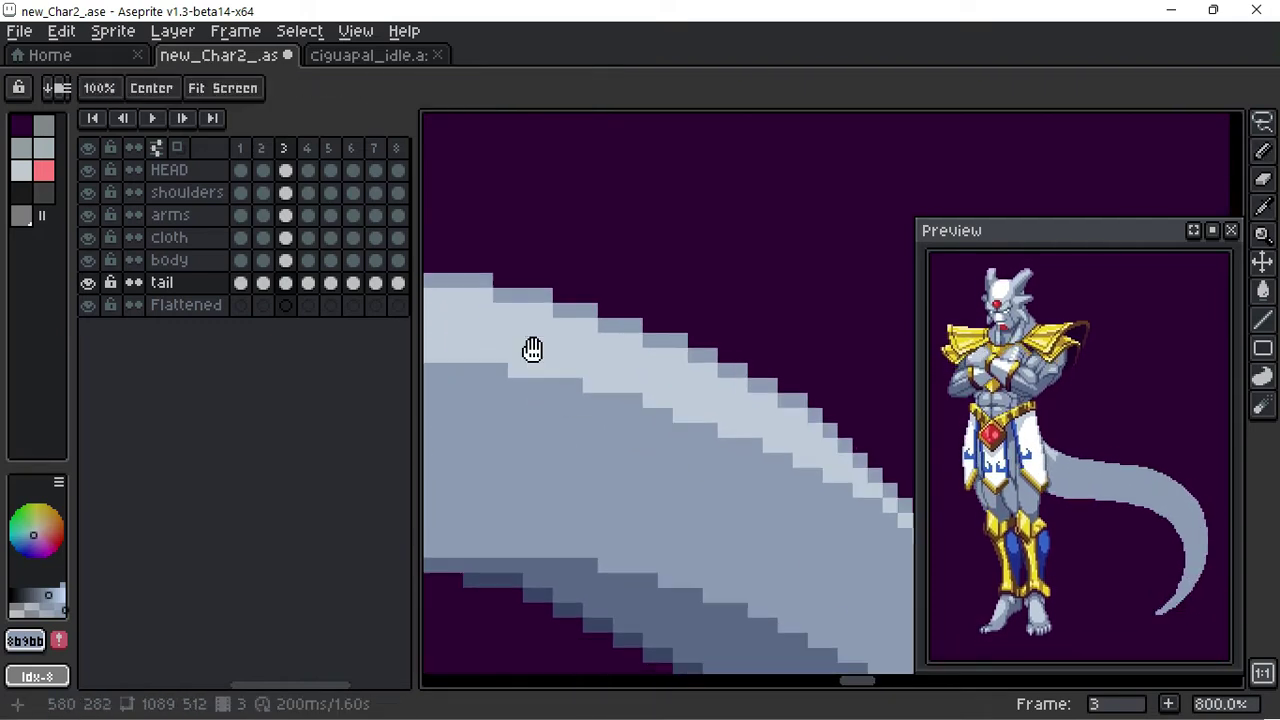
scroll(600, 354, down, 2)
scroll(679, 400, down, 1)
scroll(679, 400, down, 3)
key(comma)
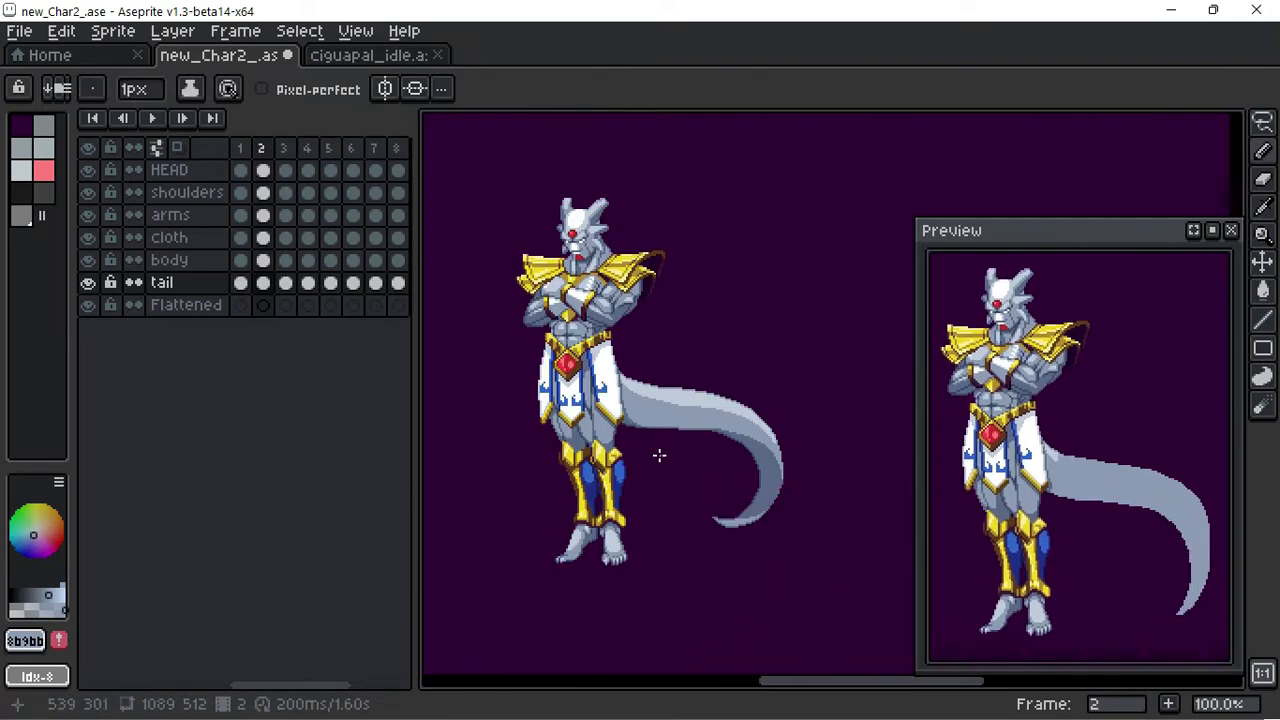
scroll(657, 451, up, 3)
scroll(762, 358, down, 2)
key(period)
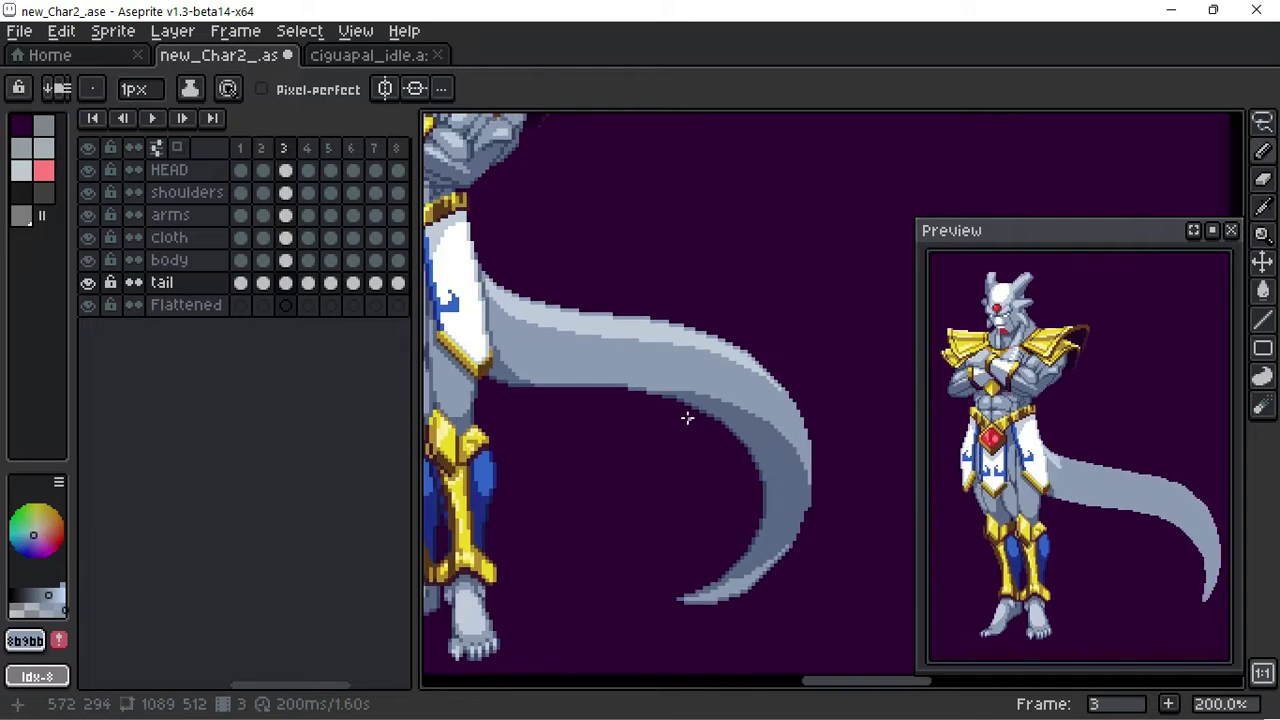
key(period)
scroll(644, 485, up, 3)
scroll(611, 523, down, 3)
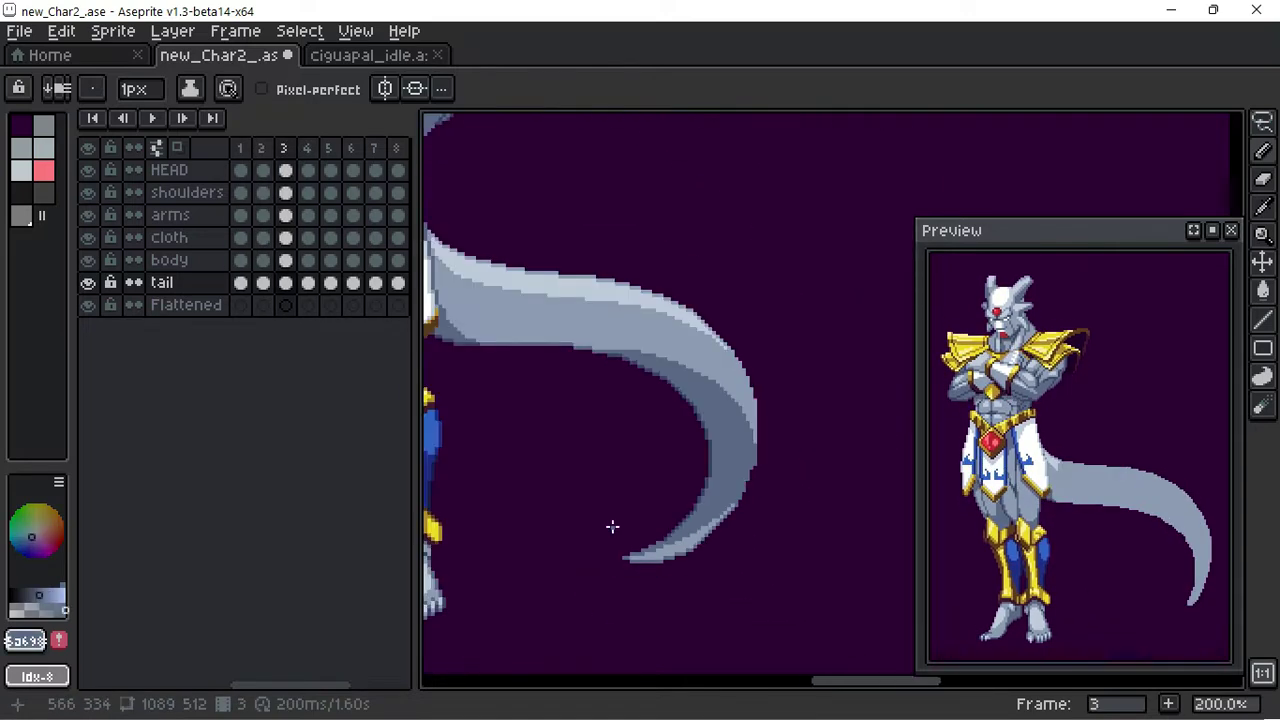
Step: Save the sprite as new_Char2_idle.ase
click(19, 31)
click(71, 144)
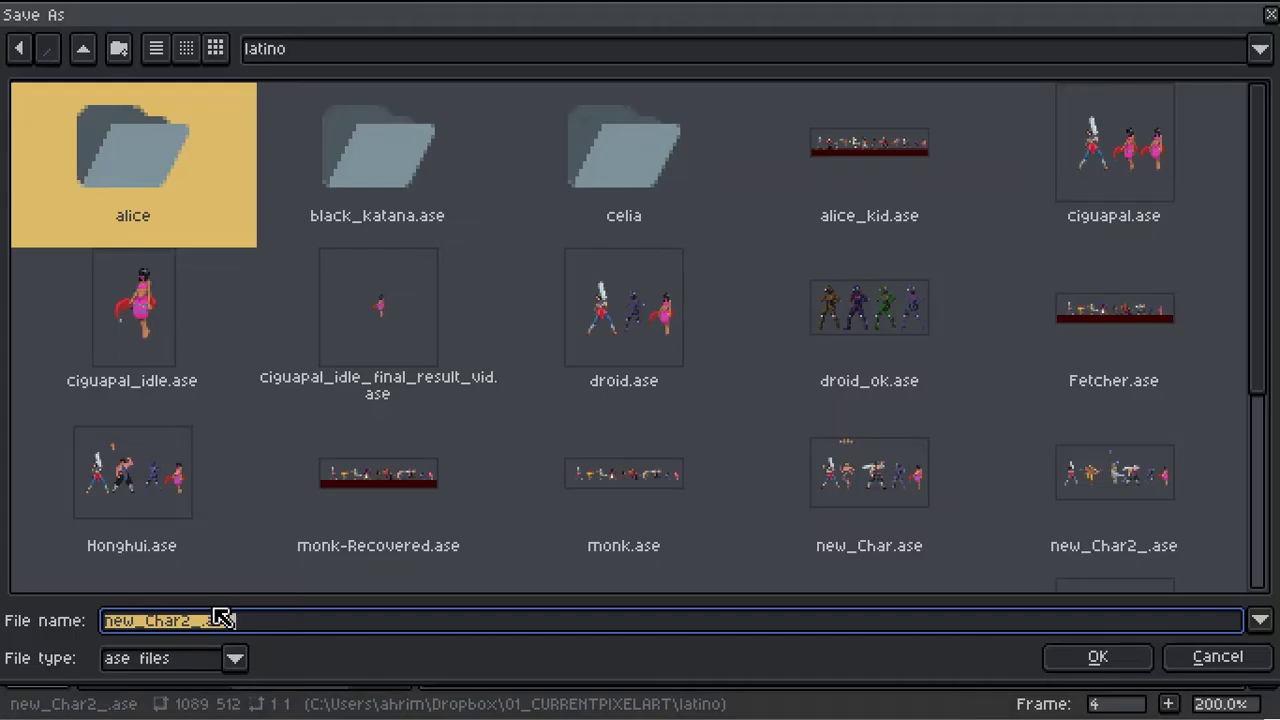
key(Return)
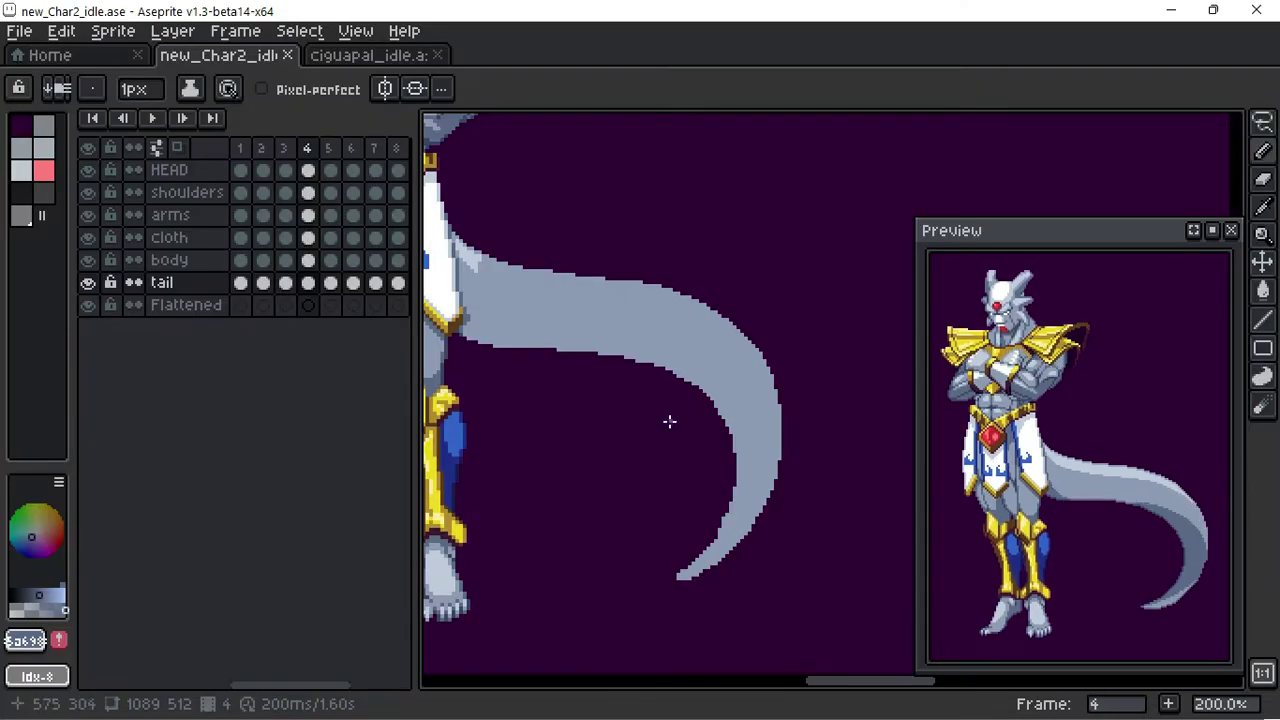
Step: Step ahead through the frames and bring the curved tail into view
key(Right)
key(Right)
key(Right)
scroll(466, 337, up, 2)
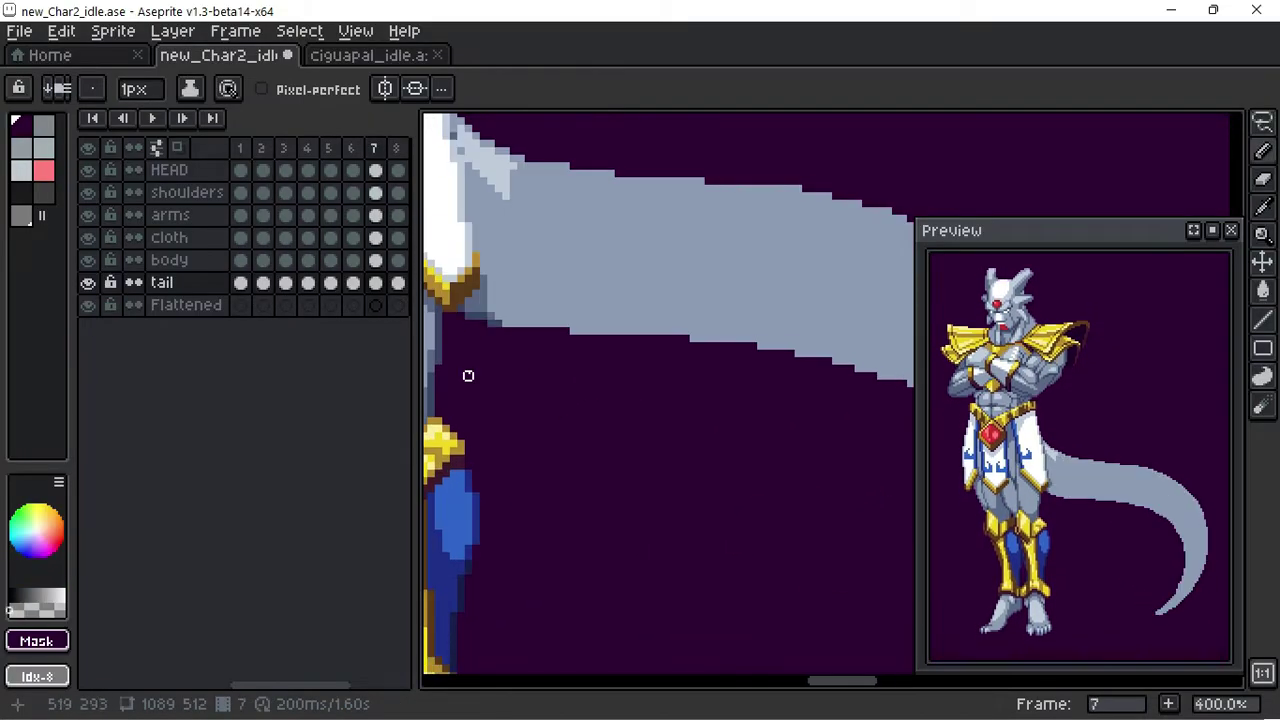
key(Right)
scroll(684, 311, up, 1)
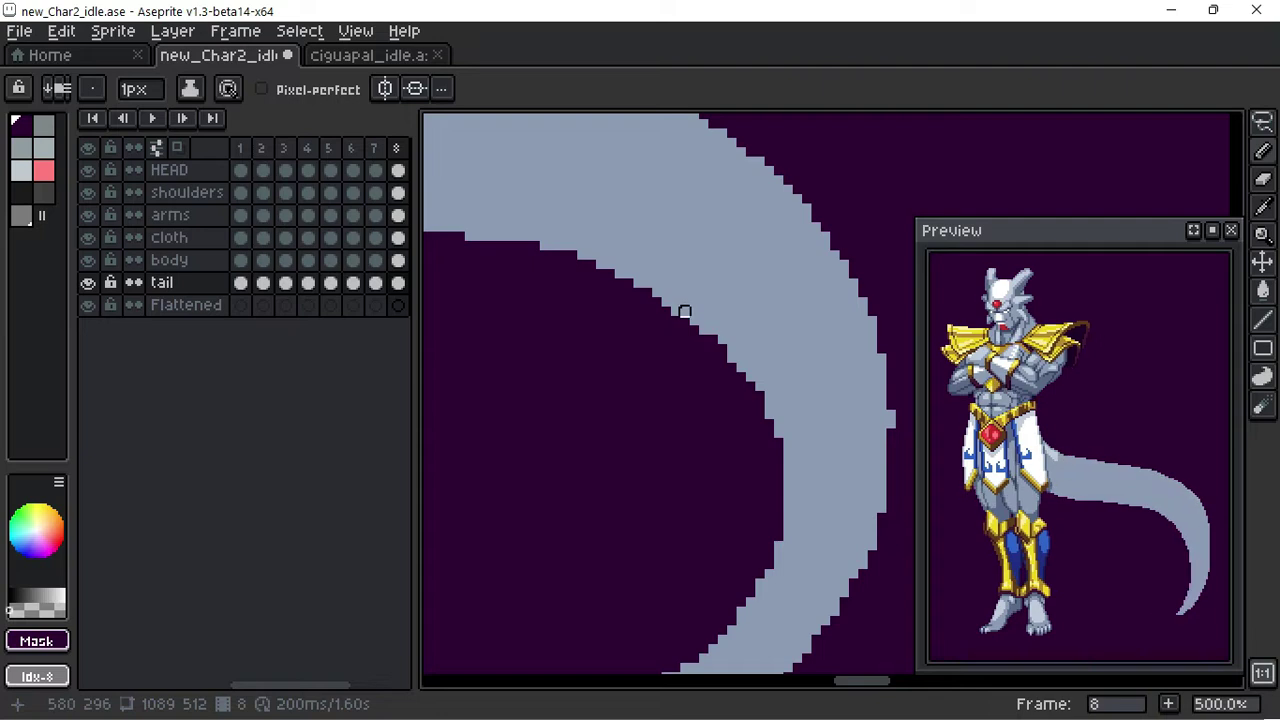
scroll(684, 311, up, 1)
key(Right)
key(Right)
key(Right)
key(Right)
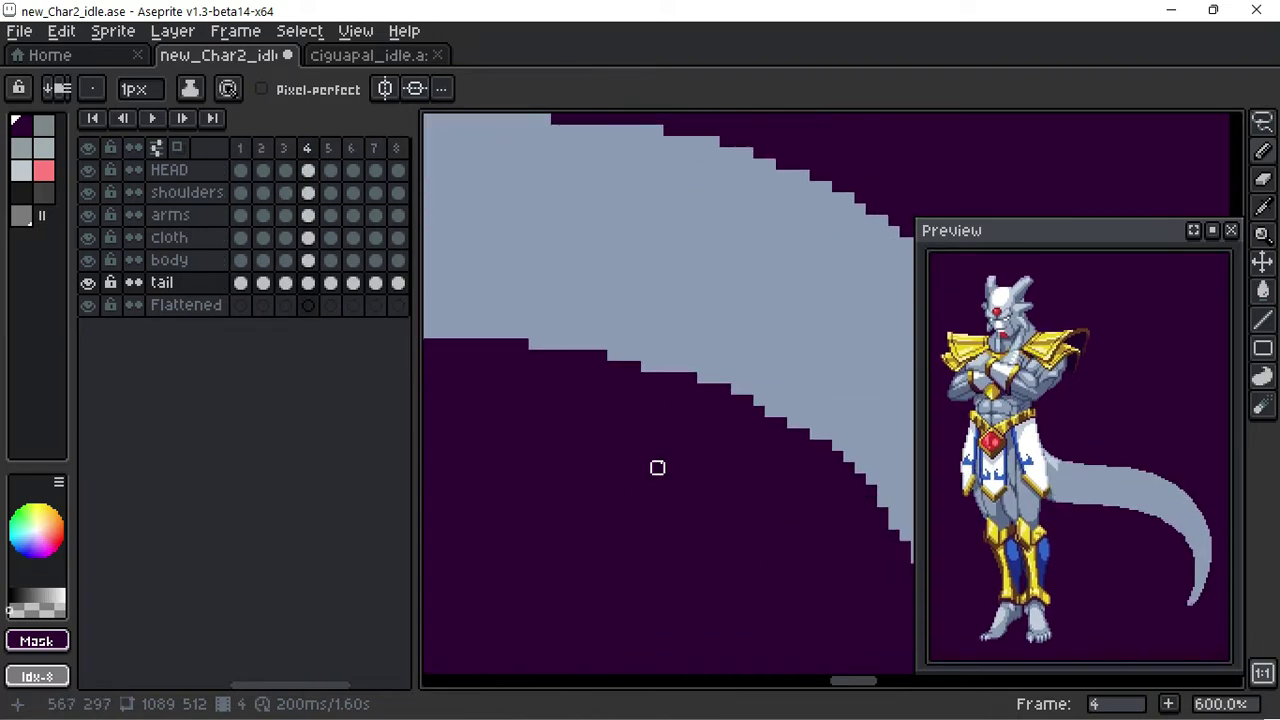
drag(812, 545, 708, 449)
Step: Sample the tail's grey-blue base colour #8b9bb4 and bring the tail's curve into view
alt+click(746, 518)
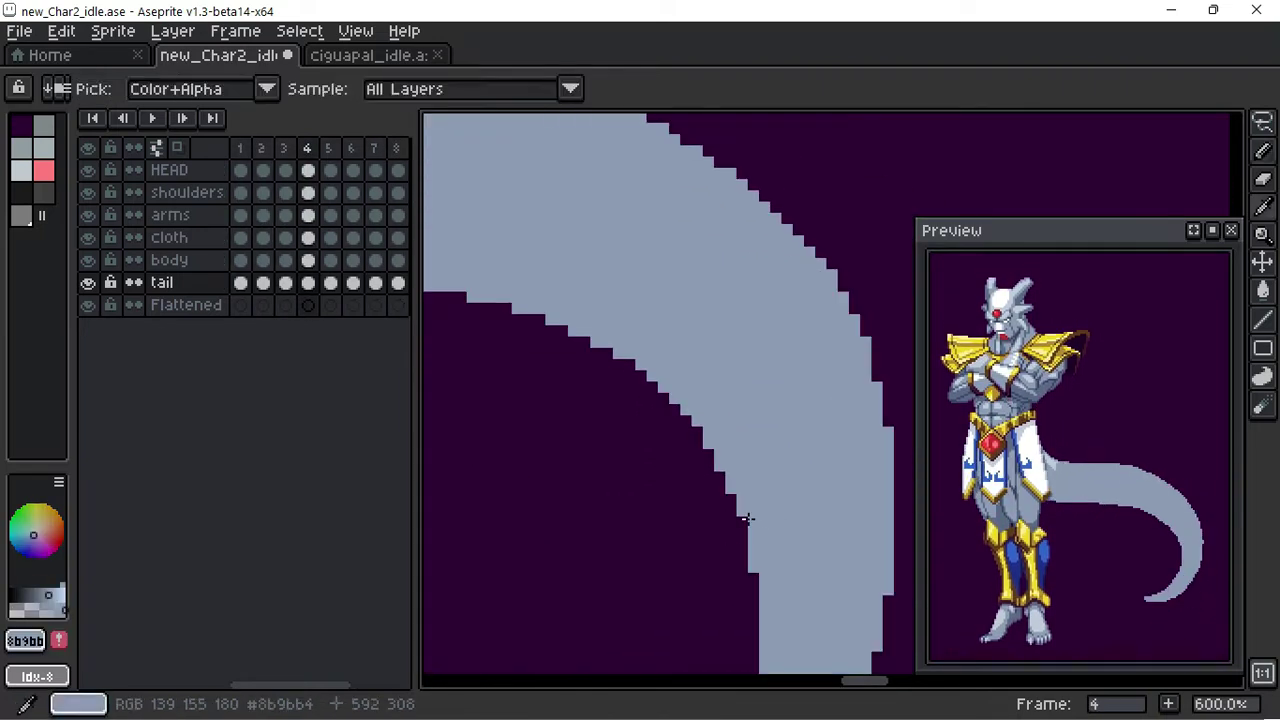
scroll(746, 518, down, 1)
scroll(746, 531, down, 2)
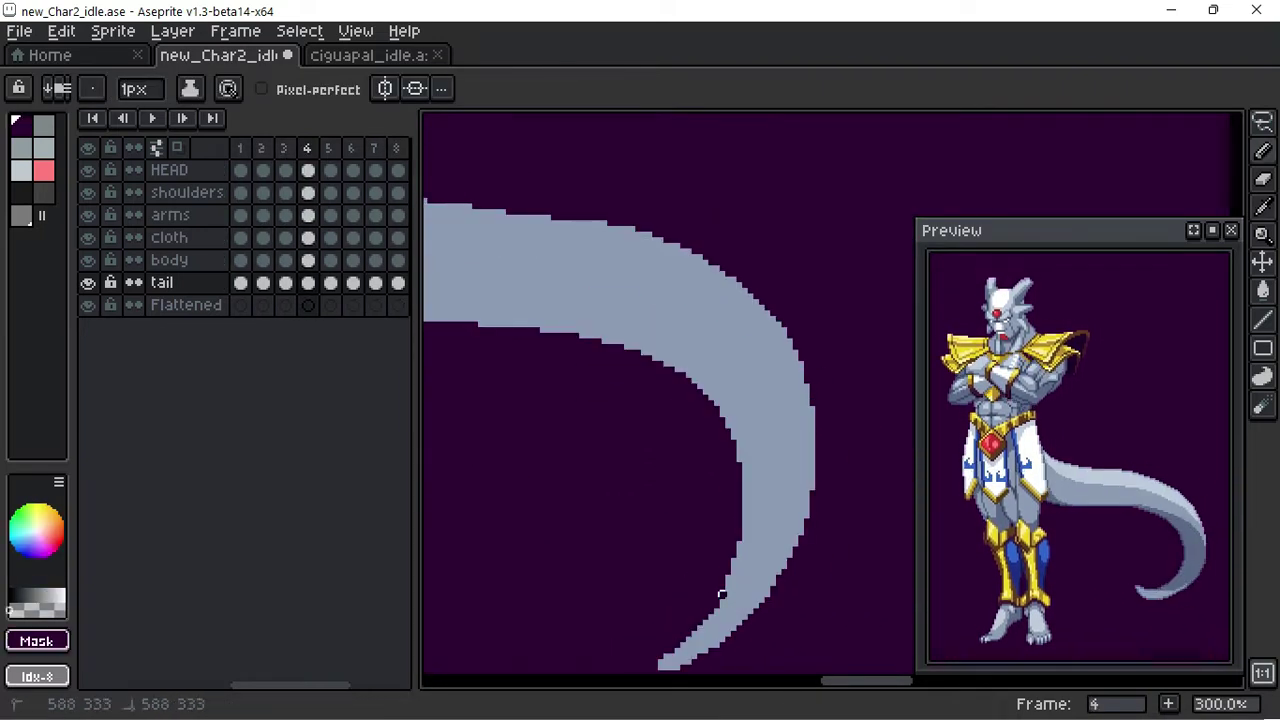
drag(722, 594, 696, 501)
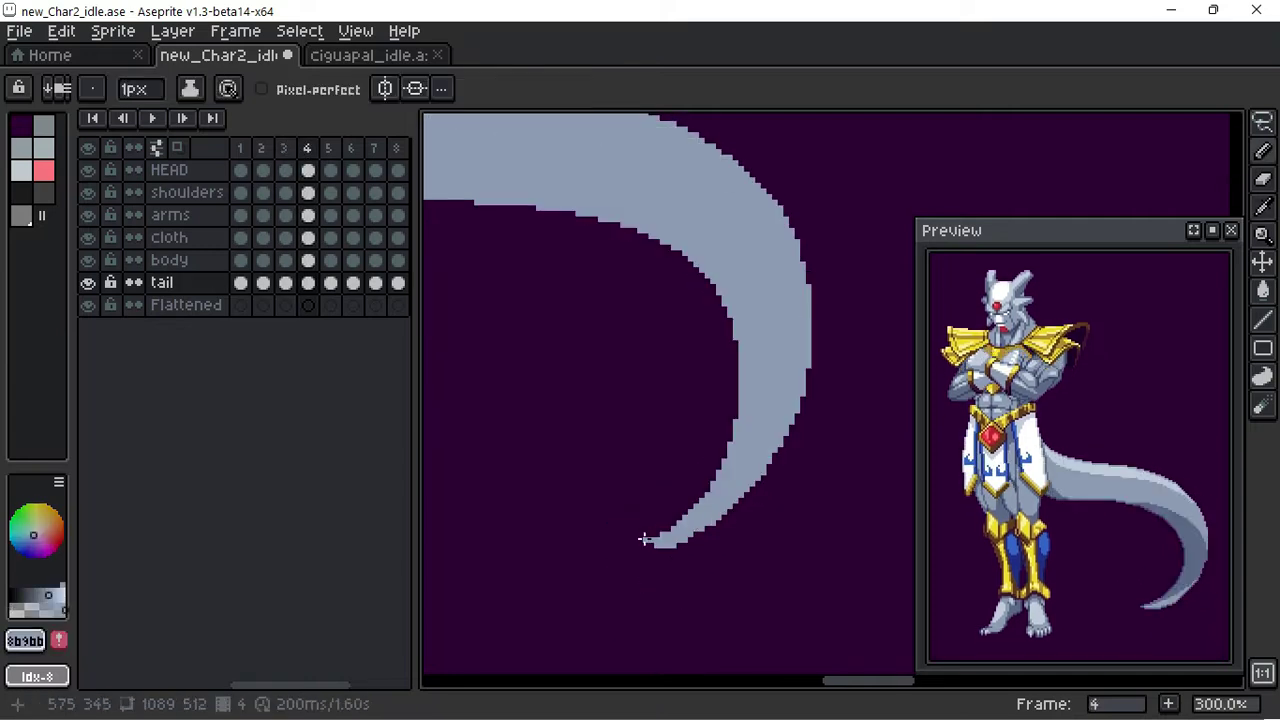
Step: Compare the tails of frames 3 and 4, re-picking the tail's grey-blue
key(Left)
key(Right)
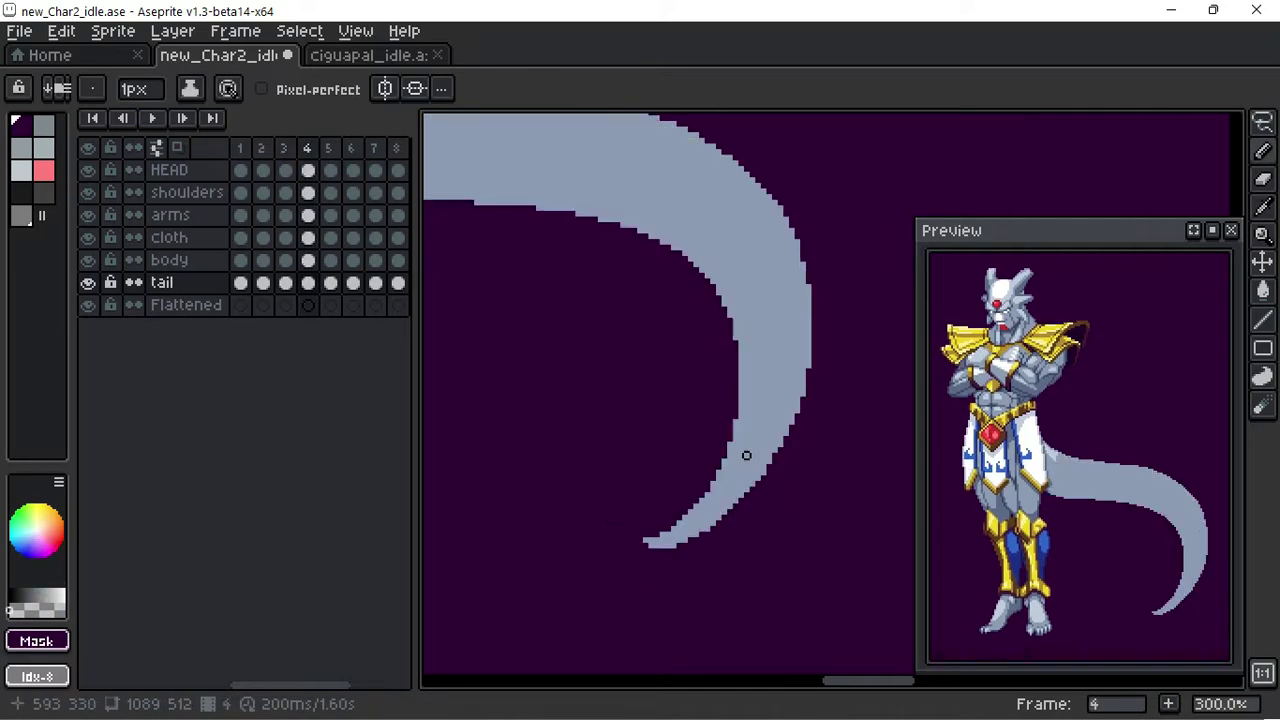
alt+click(746, 451)
key(Left)
key(Right)
key(Left)
key(Right)
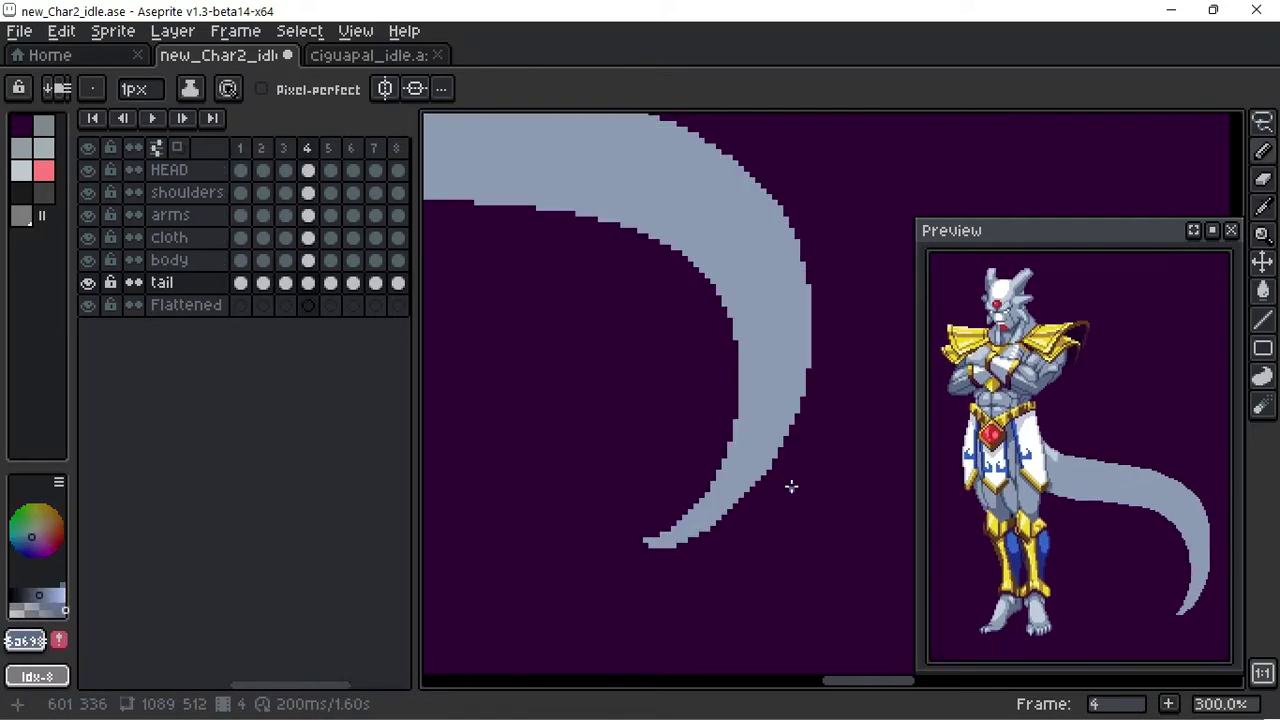
key(Left)
key(Right)
key(Left)
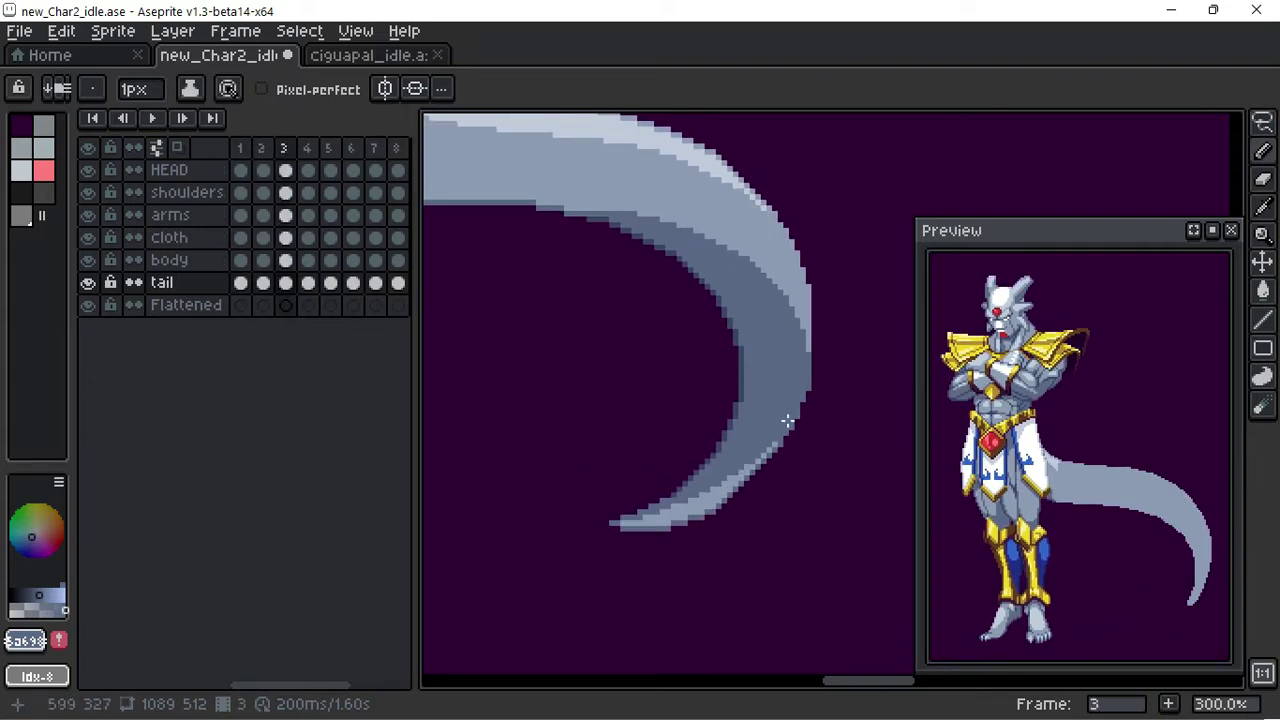
Step: Erase stray tail-edge pixels with transparency, then sample the tail's light blue on the previous frame
scroll(717, 487, down, 3)
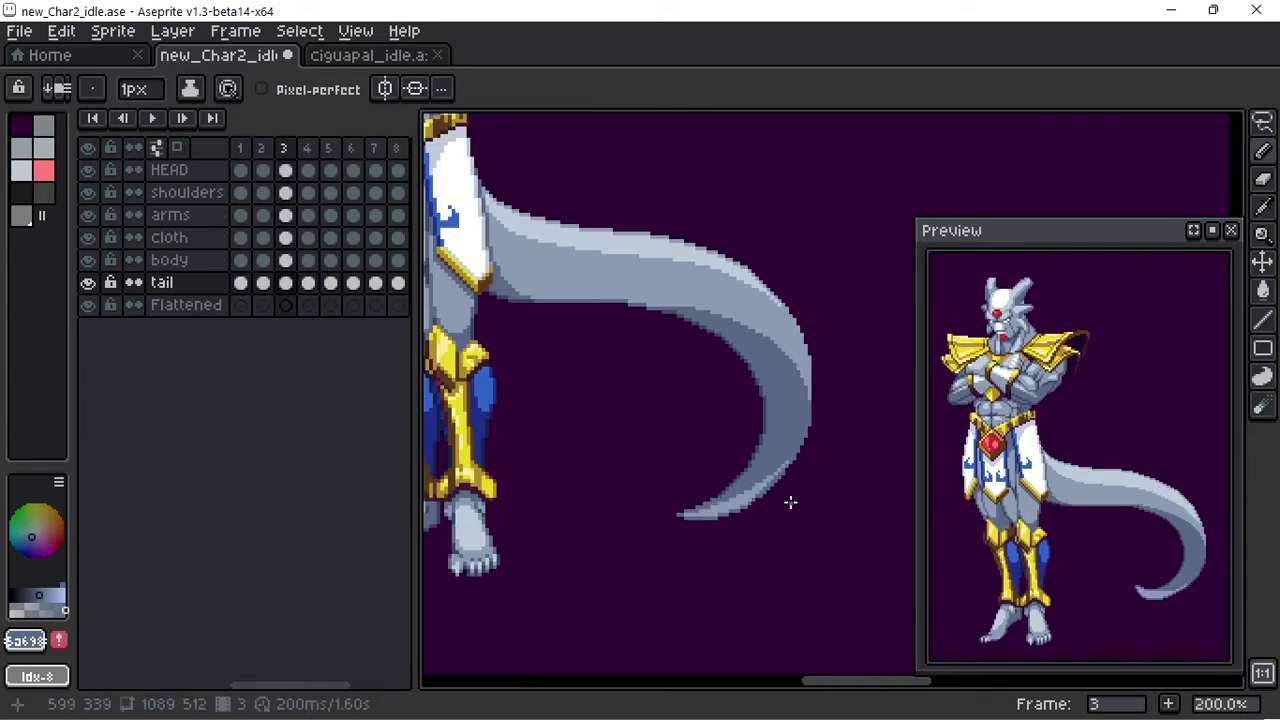
scroll(691, 554, up, 1)
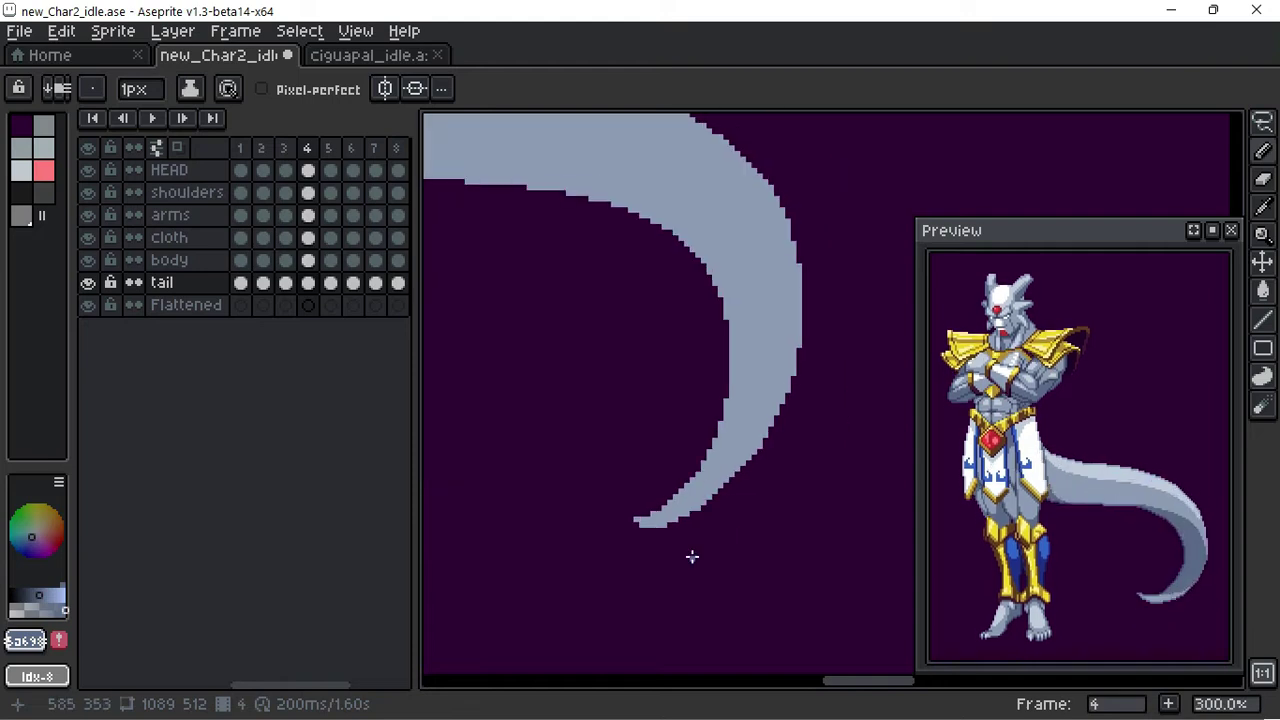
scroll(686, 523, down, 1)
alt+click(550, 453)
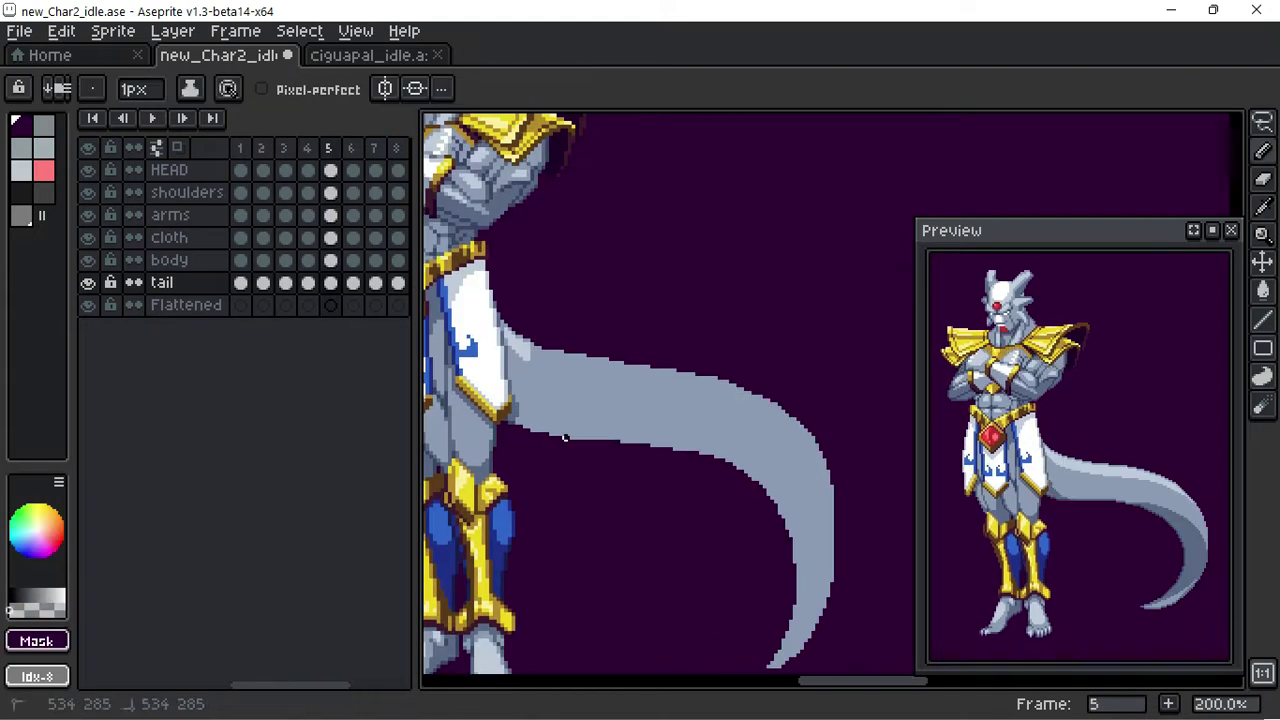
scroll(715, 459, up, 2)
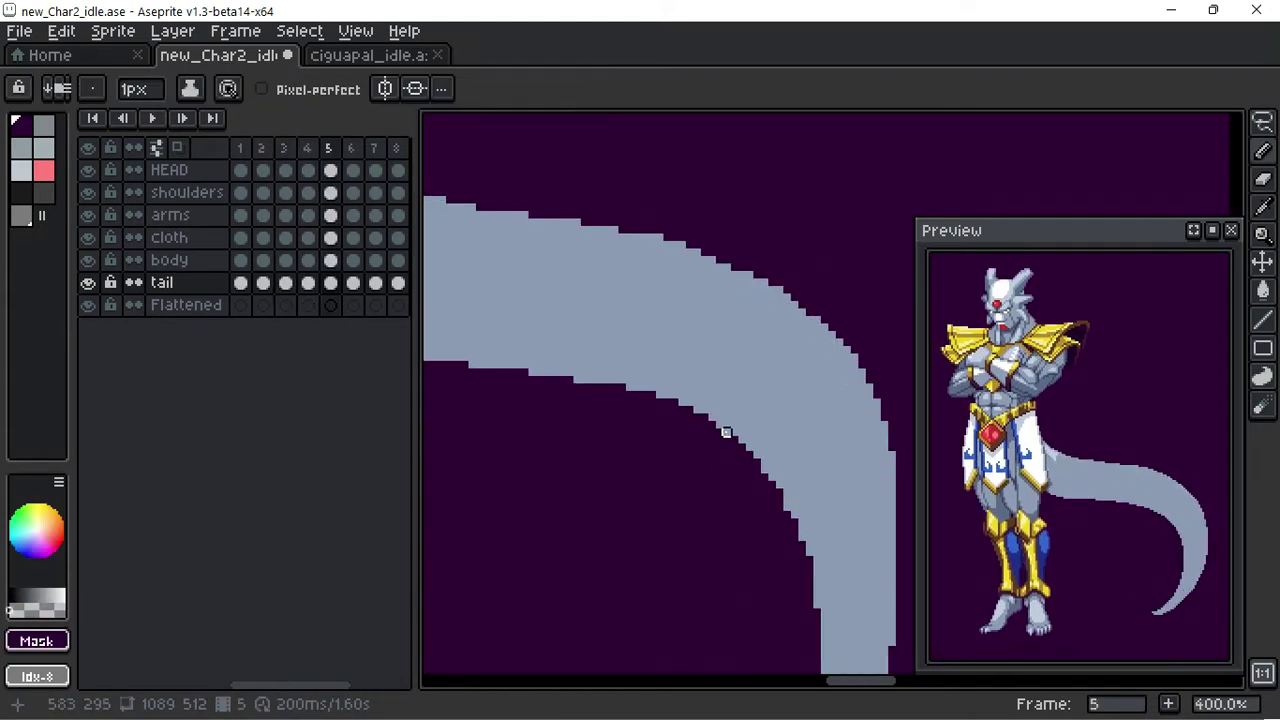
scroll(764, 589, down, 2)
key(comma)
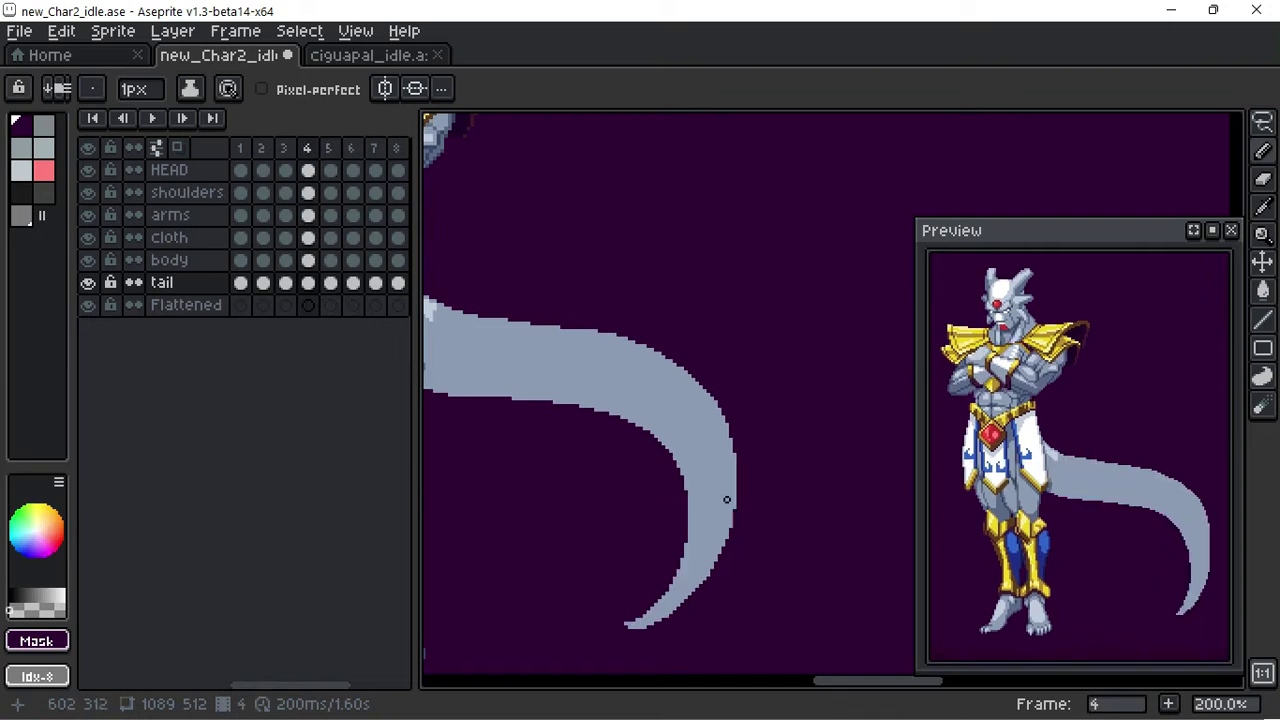
alt+click(727, 500)
scroll(736, 460, up, 1)
Step: Trim the tail edges with transparency on the next frames through frame 6
key(period)
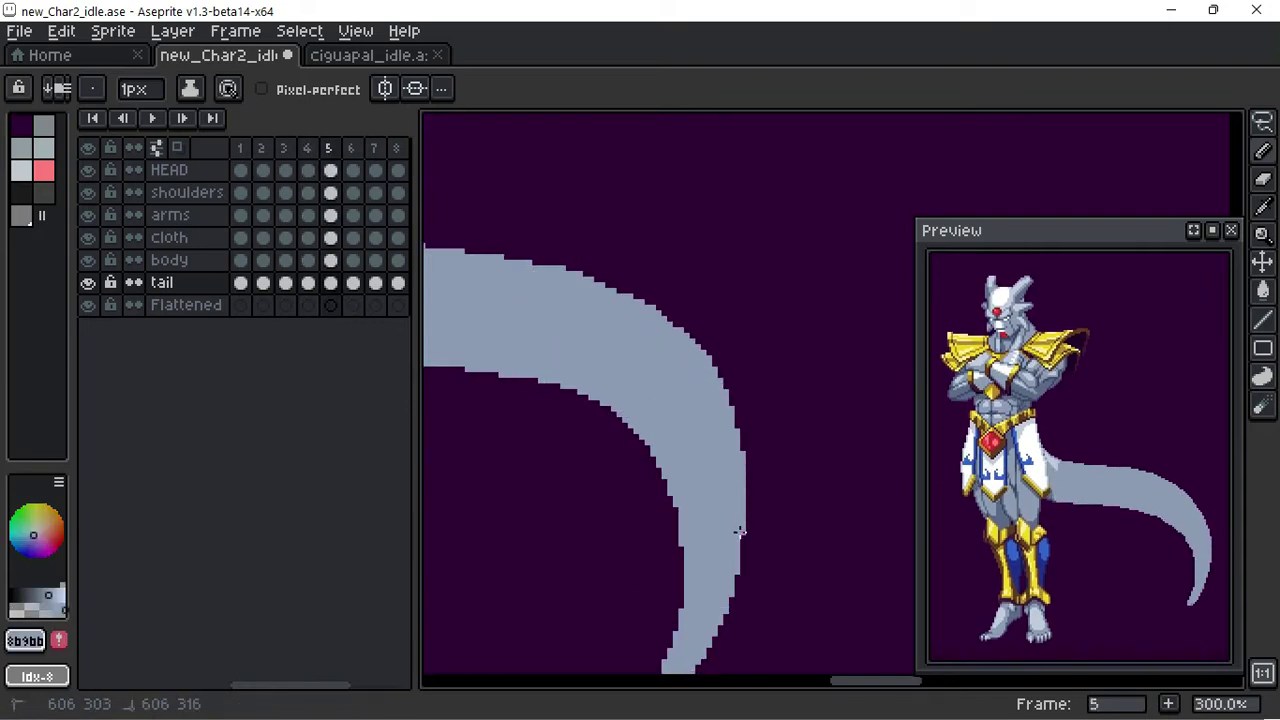
scroll(531, 497, down, 2)
scroll(642, 377, up, 3)
alt+click(642, 377)
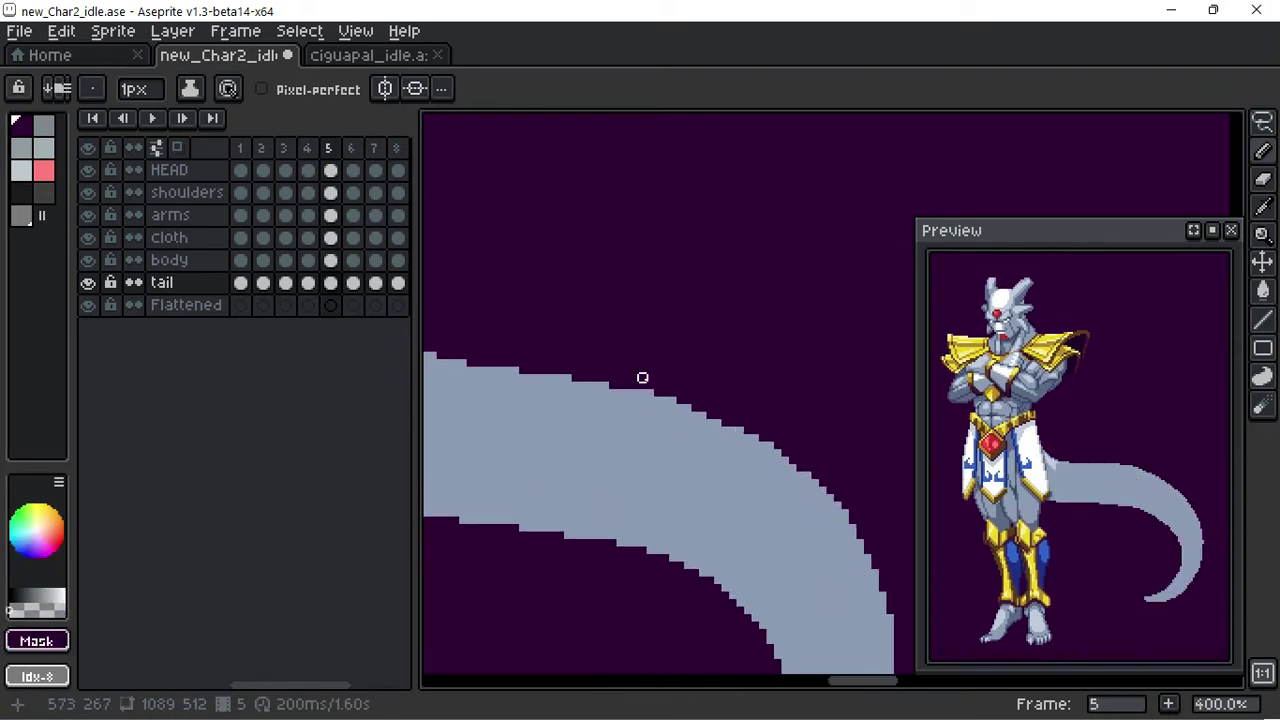
alt+click(762, 437)
scroll(776, 445, down, 2)
key(period)
scroll(640, 514, up, 3)
alt+click(774, 400)
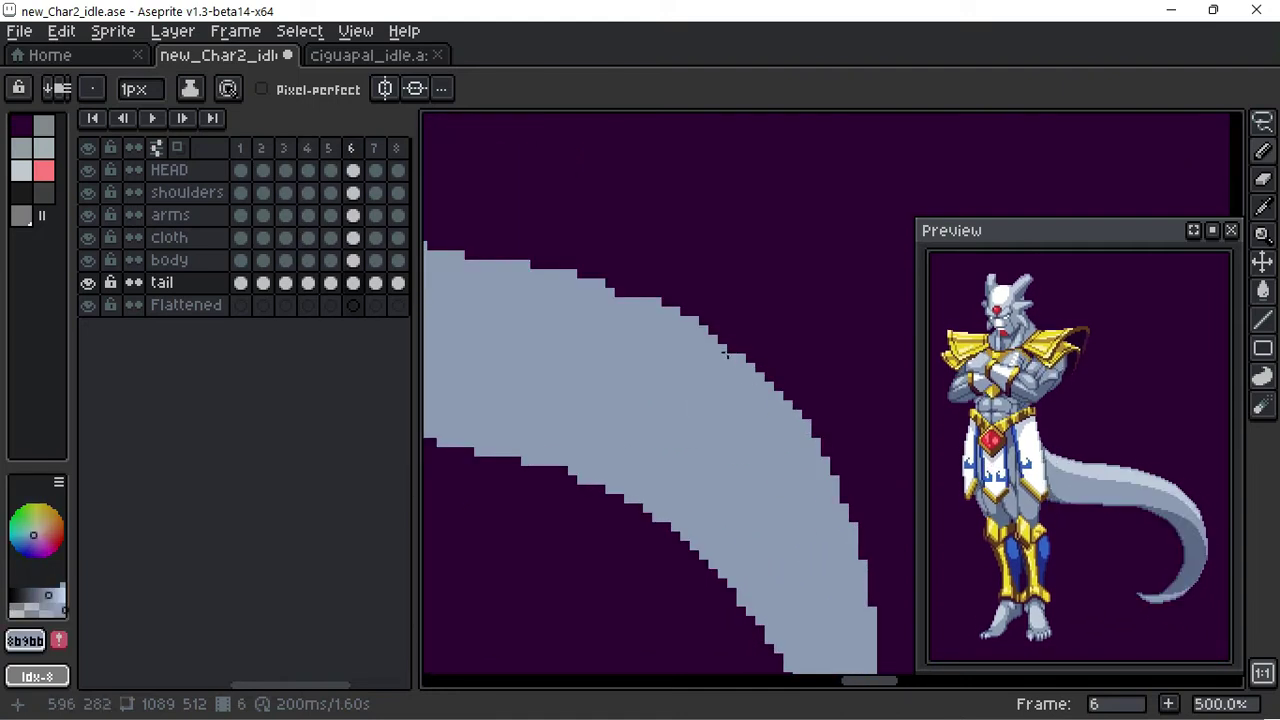
scroll(664, 306, down, 2)
Step: Compare frames 5 and 6 and remove a stray pixel beside the tail
key(comma)
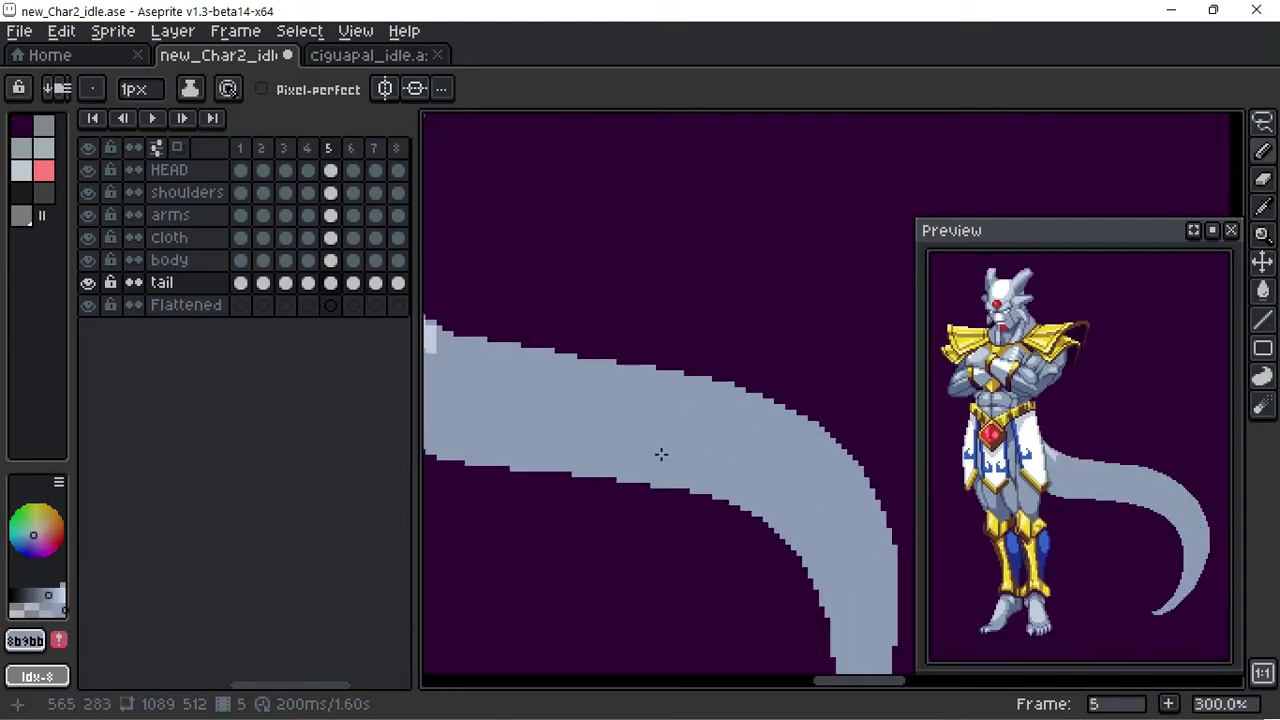
key(period)
scroll(690, 470, up, 1)
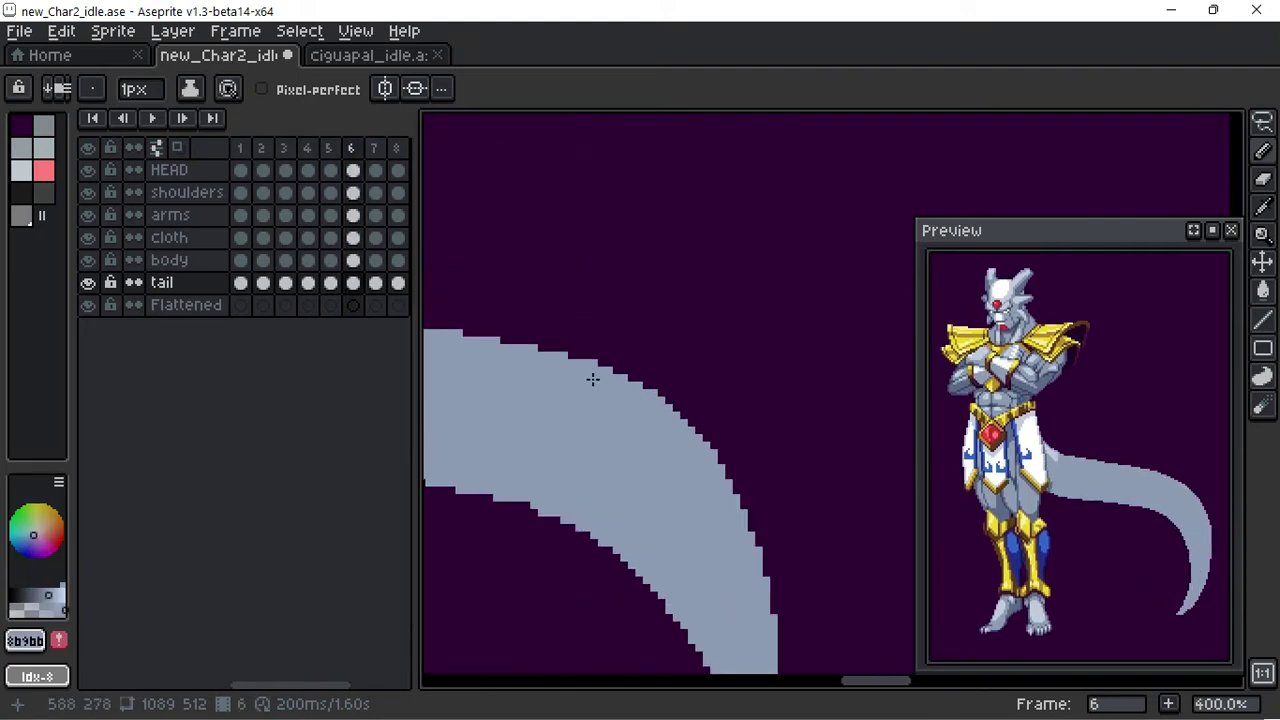
scroll(586, 377, down, 3)
scroll(689, 517, up, 2)
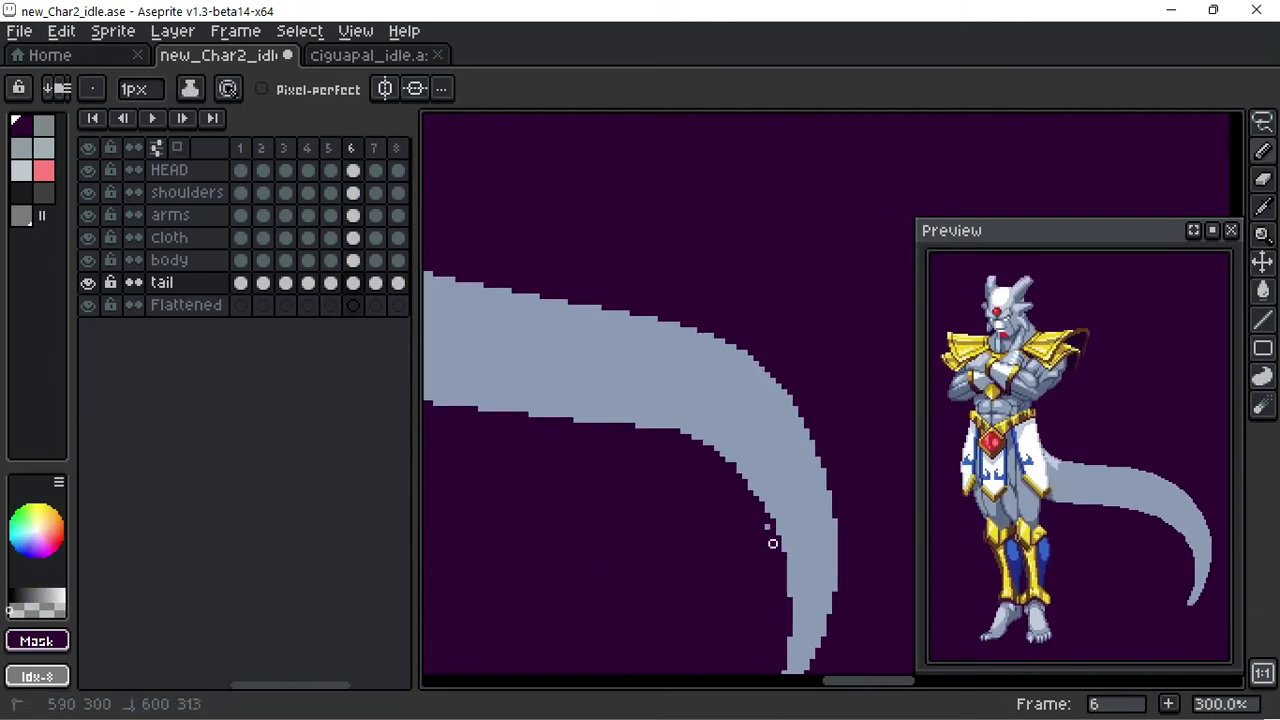
alt+click(609, 420)
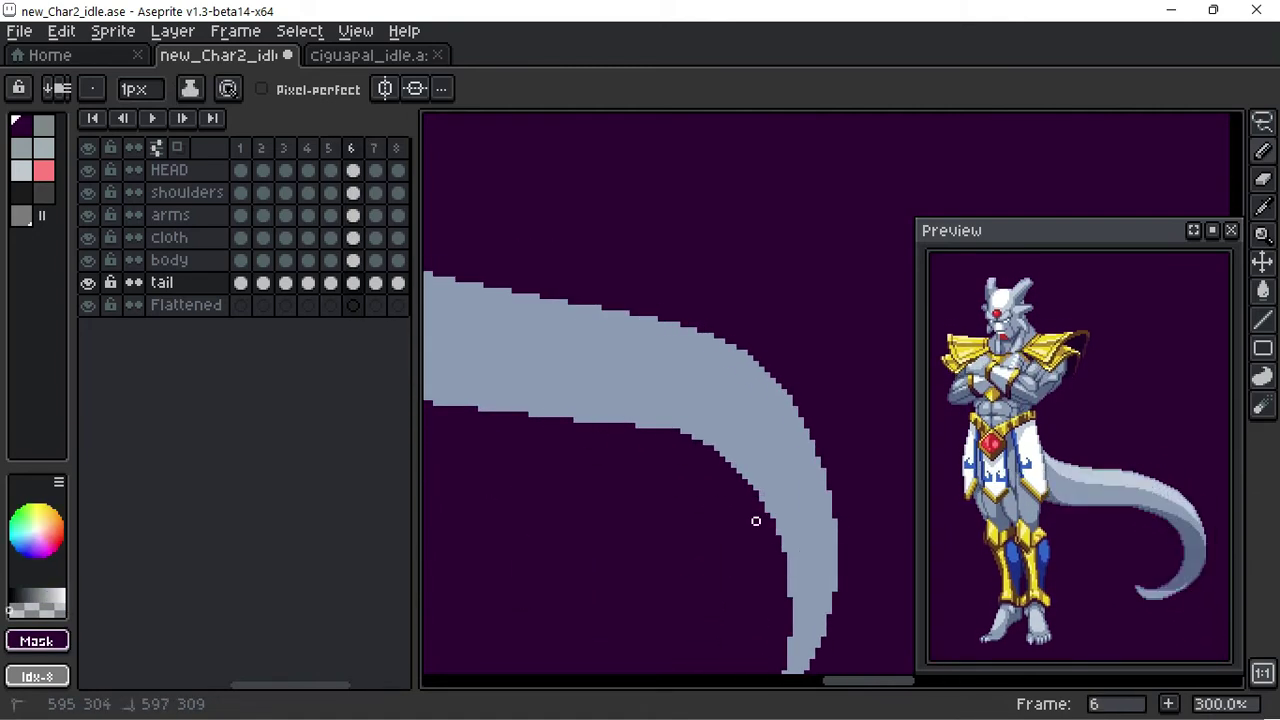
scroll(603, 429, down, 1)
scroll(603, 429, down, 2)
Step: Play the animation to review the tail, then pick the grey-blue base on frame 7
key(Return)
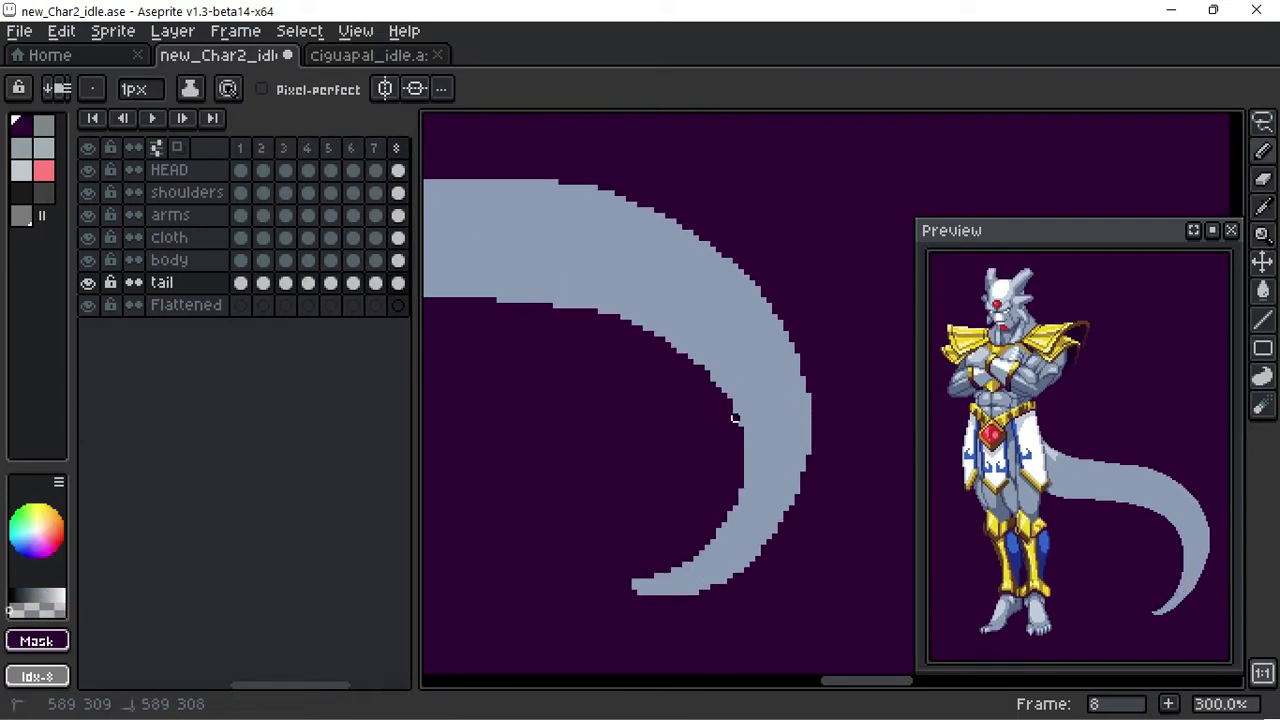
key(Left)
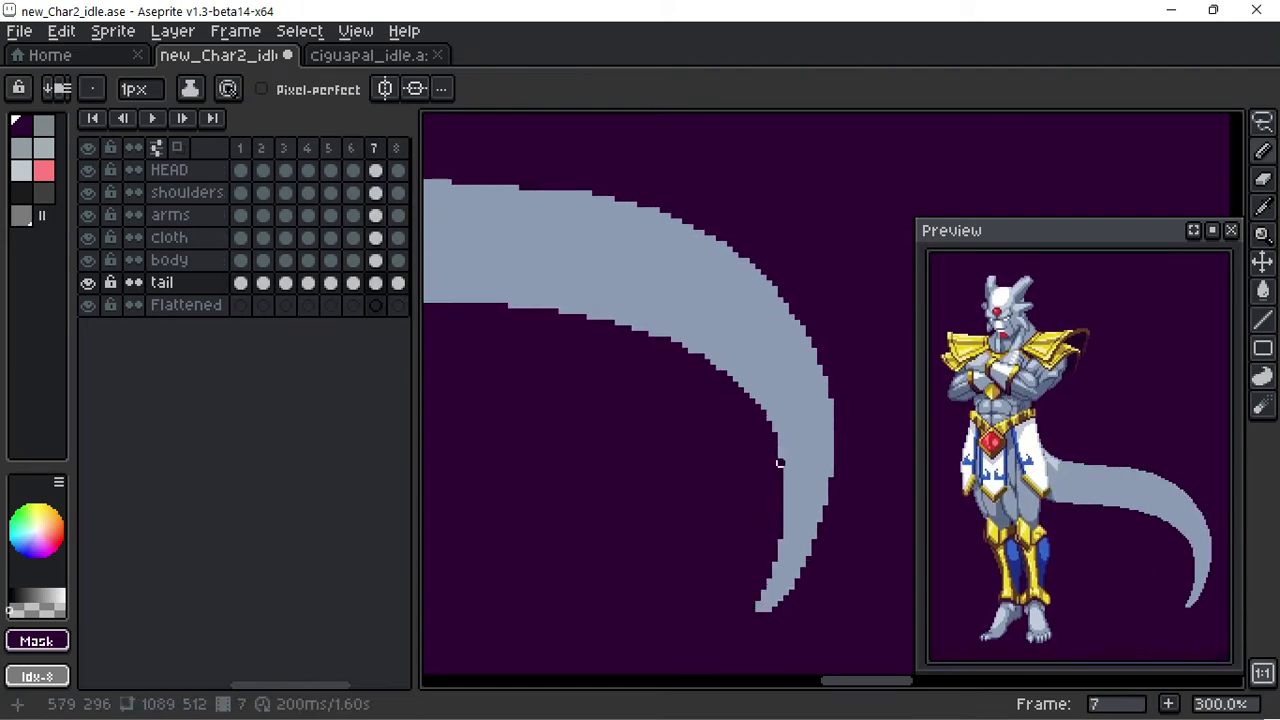
scroll(599, 479, up, 1)
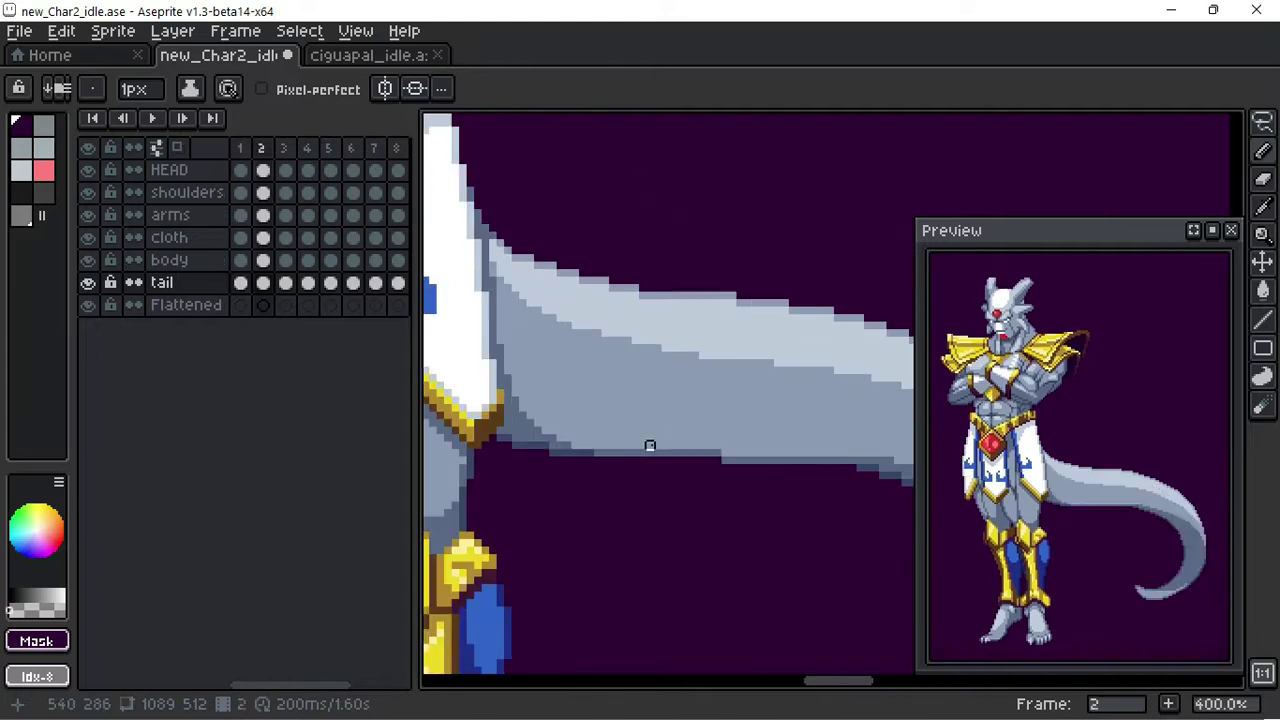
scroll(651, 449, up, 3)
scroll(814, 406, right, 2)
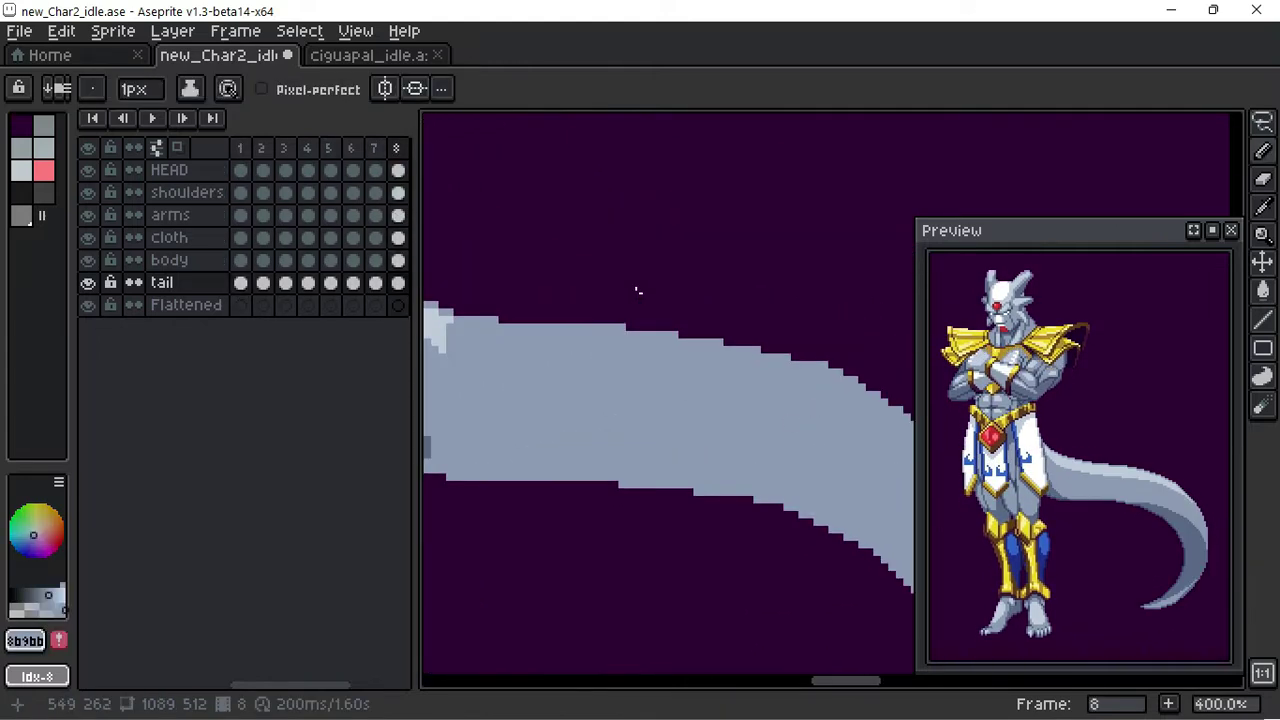
alt+click(820, 455)
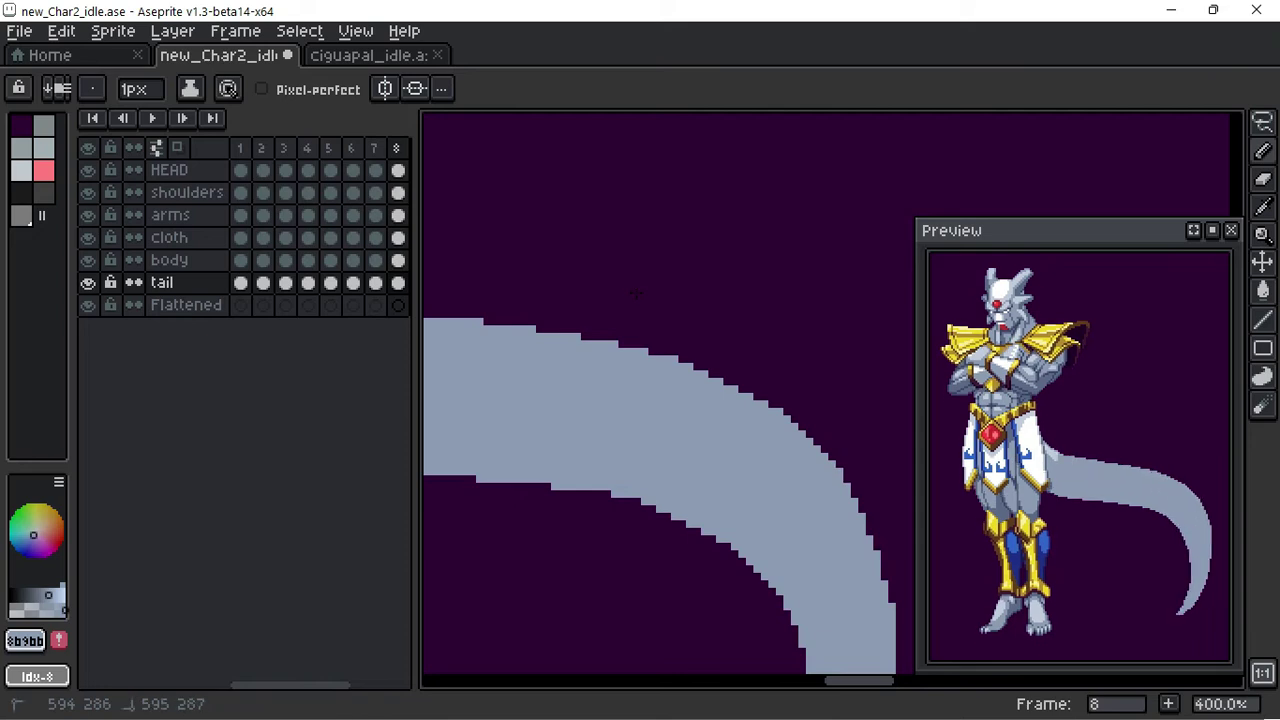
Step: Zoom in on frame 6's tail and eyedrop its grey-blue base colour
scroll(636, 292, down, 3)
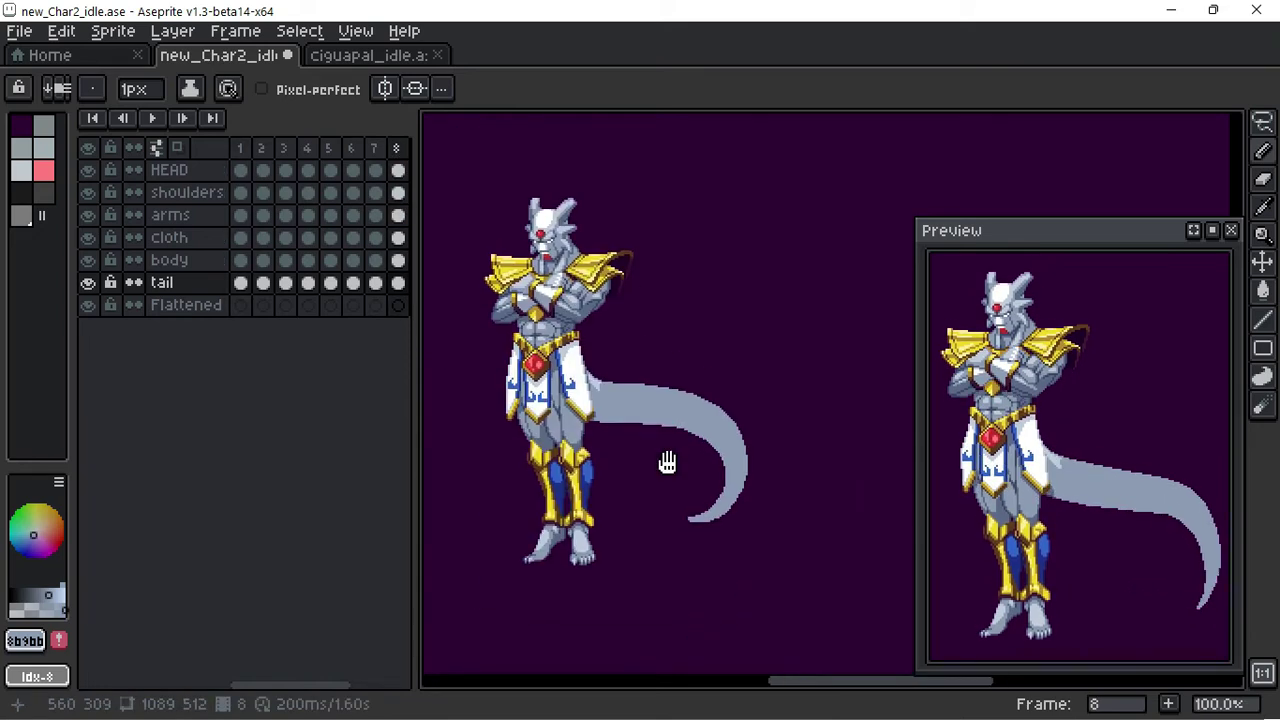
scroll(606, 426, up, 1)
alt+click(618, 318)
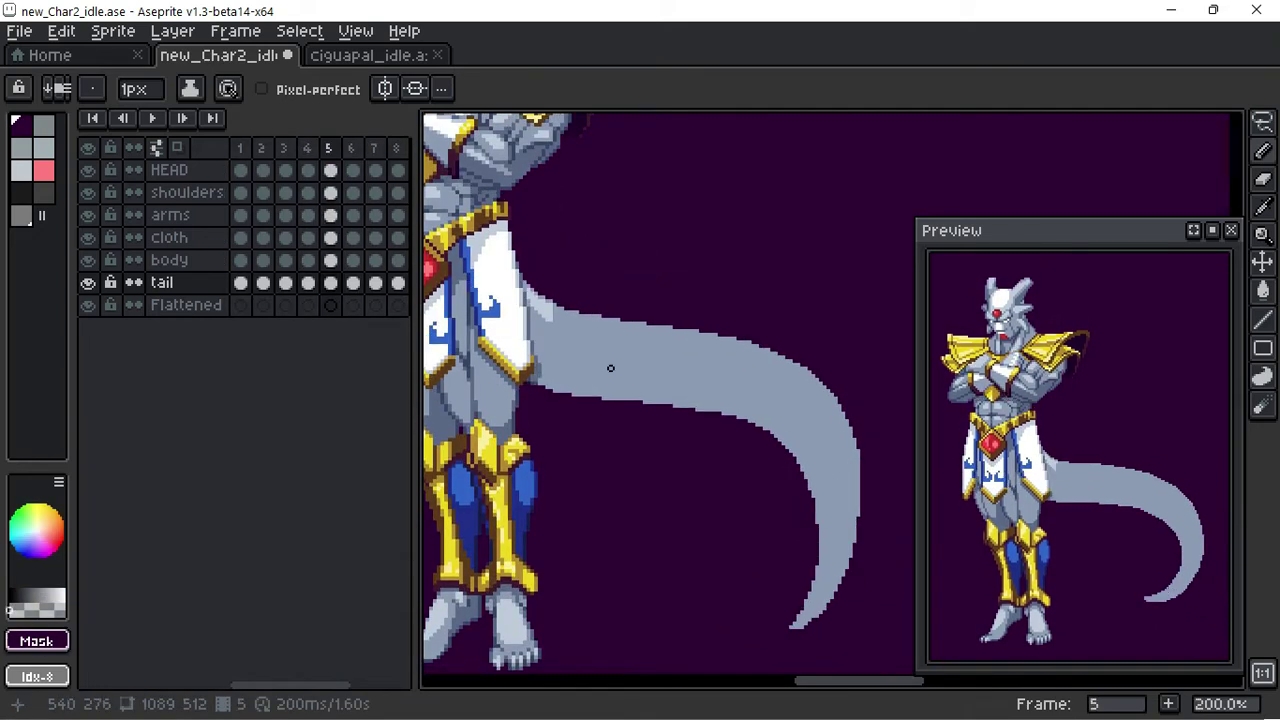
alt+click(657, 364)
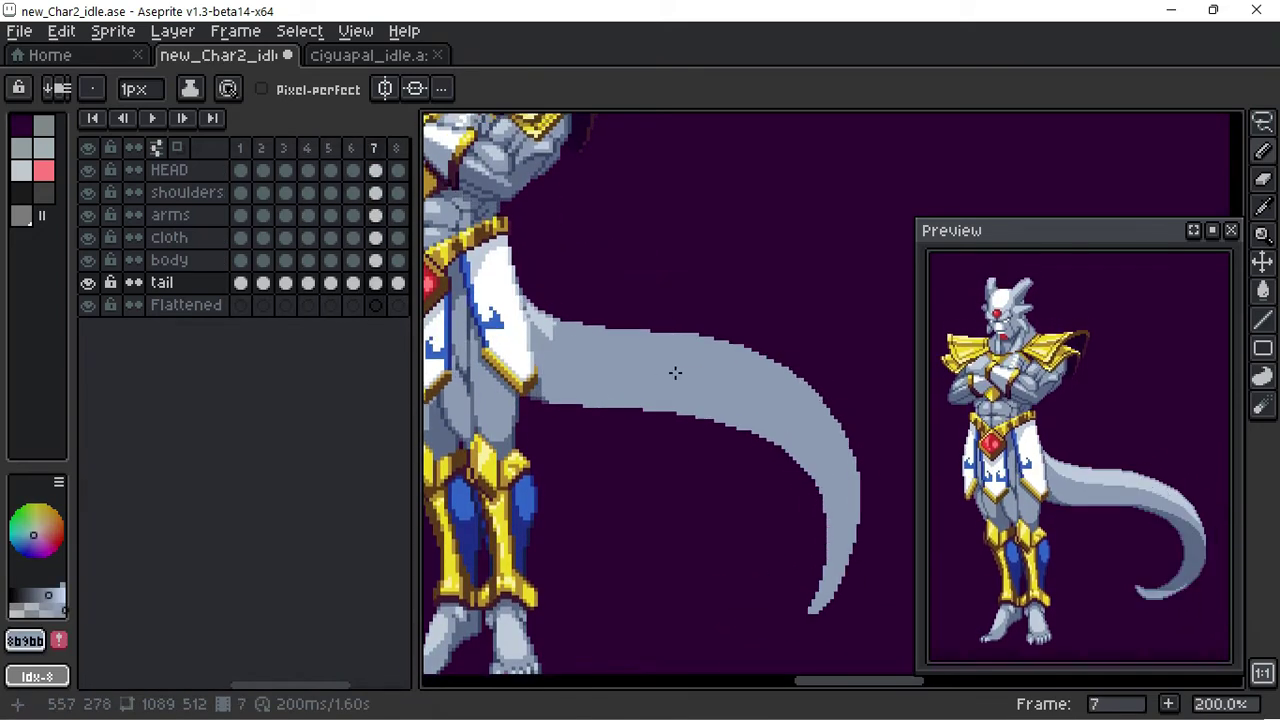
scroll(630, 414, up, 1)
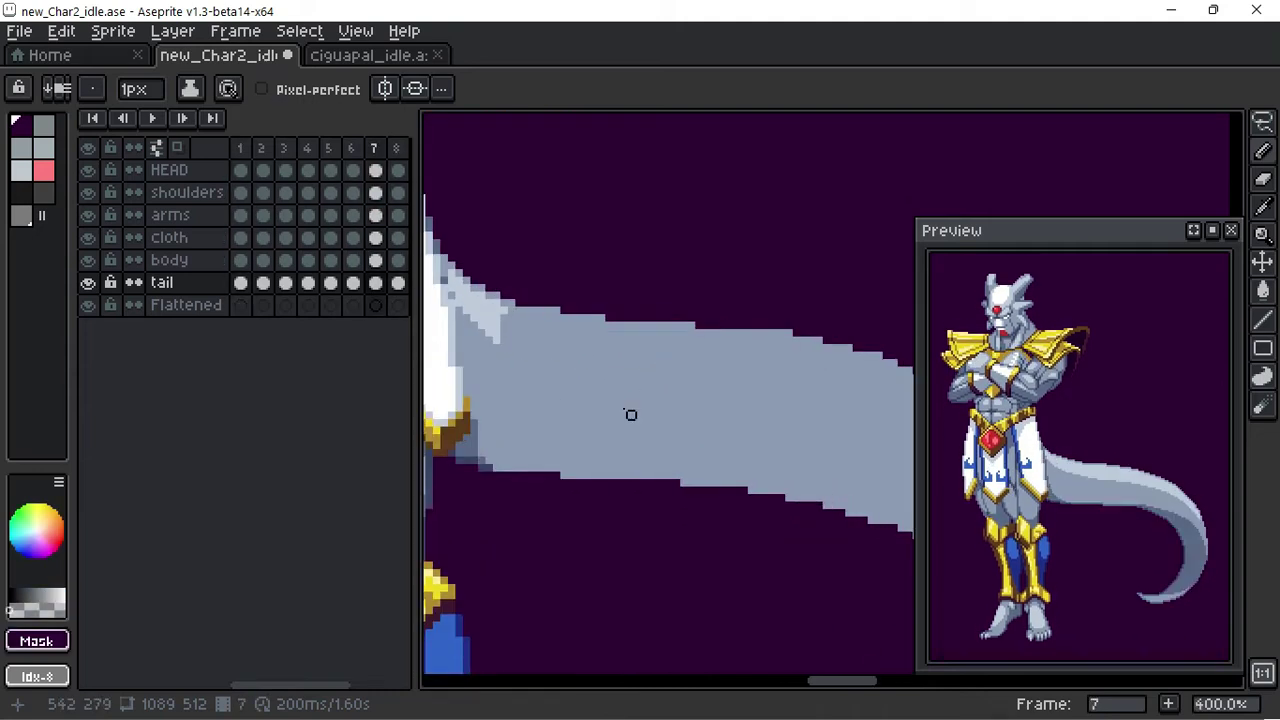
alt+click(622, 316)
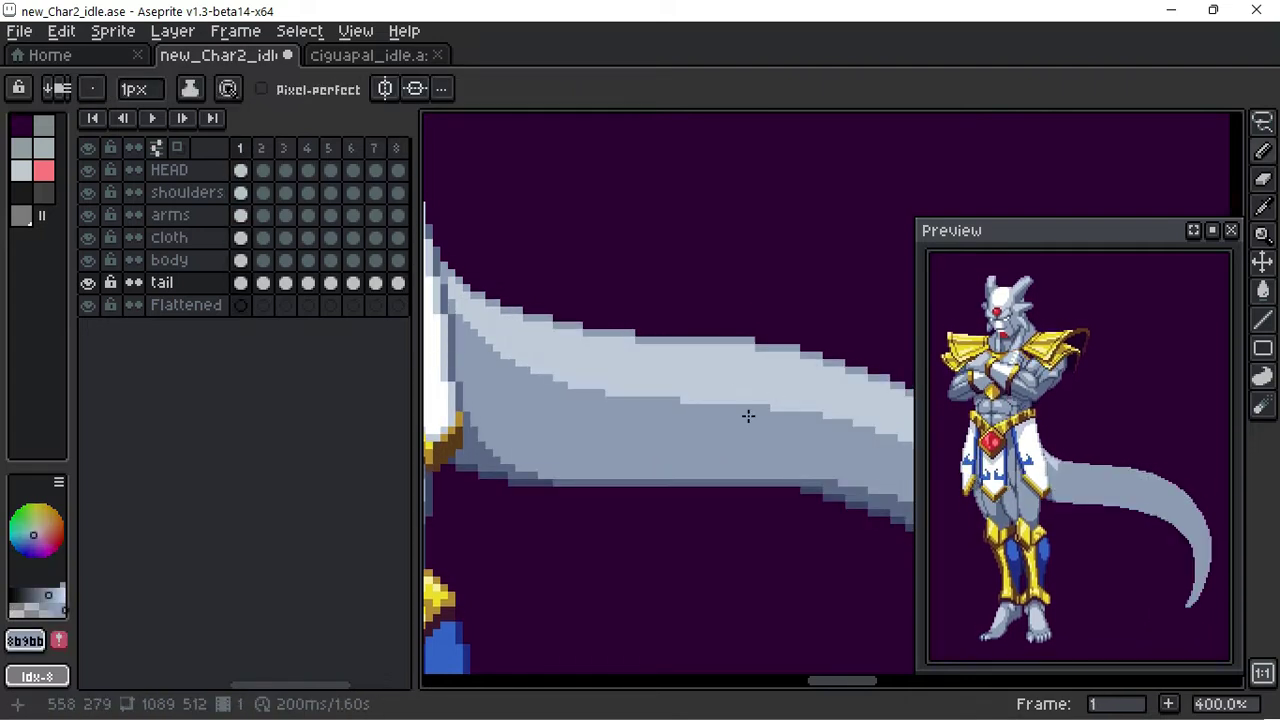
scroll(508, 193, down, 1)
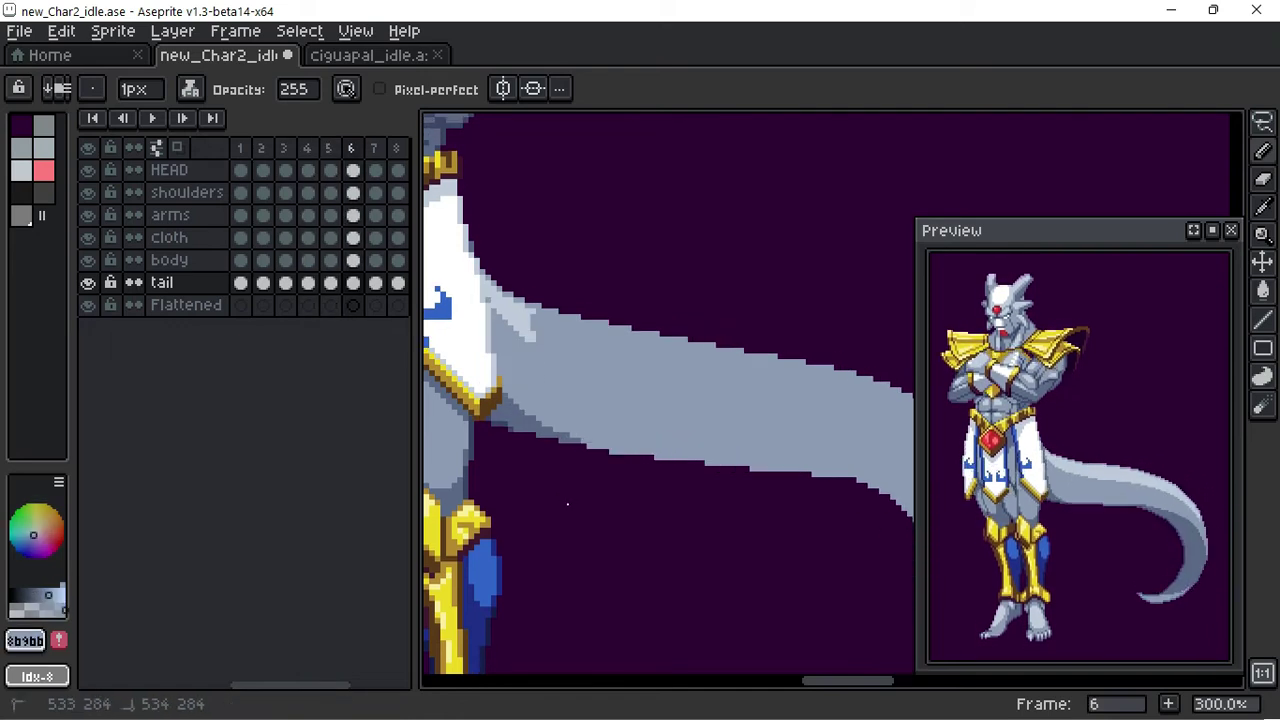
Step: Sample the tail's grey base and lasso the dark edge pixels under the tail near the cloth
alt+click(572, 486)
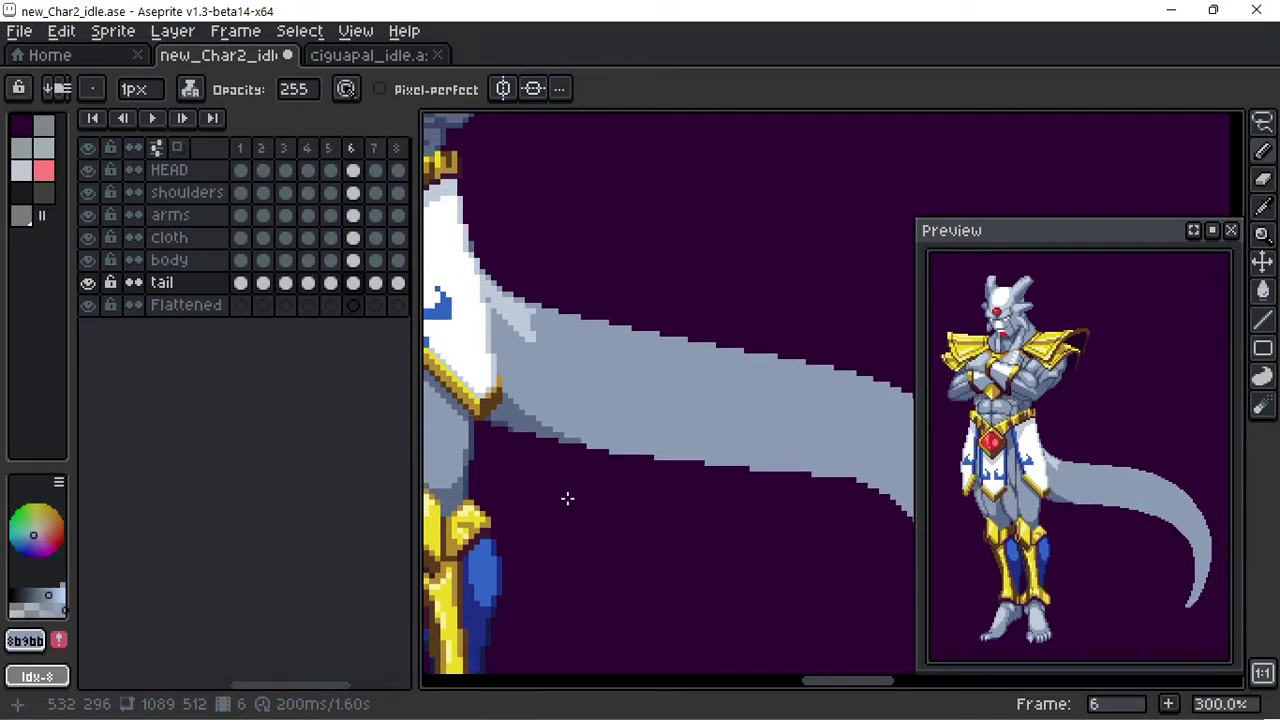
scroll(518, 378, up, 1)
drag(518, 378, 577, 490)
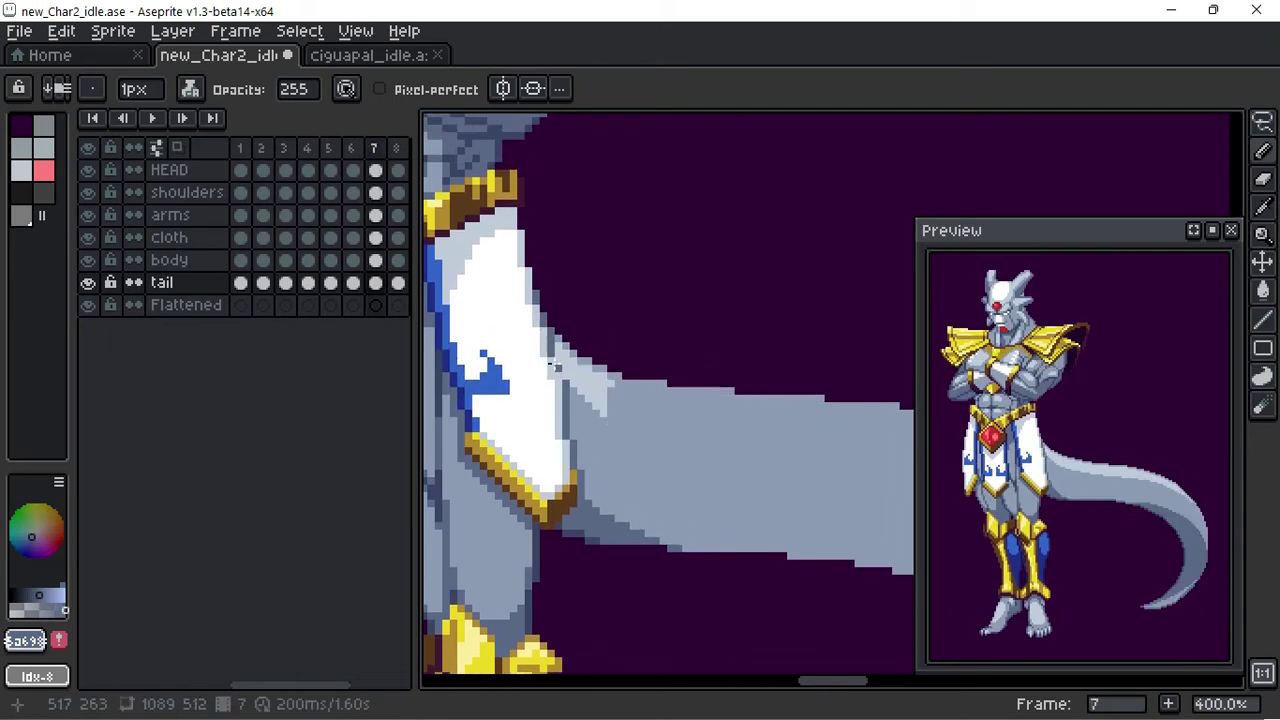
key(alt)
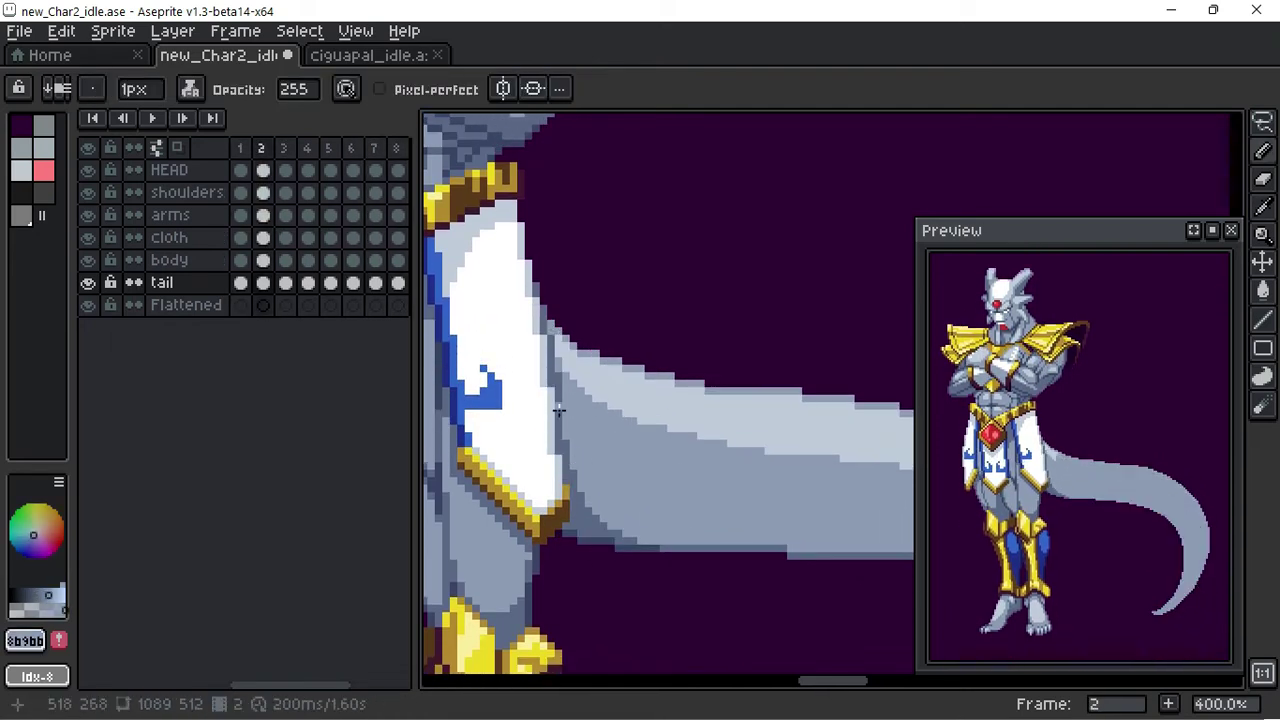
key(q)
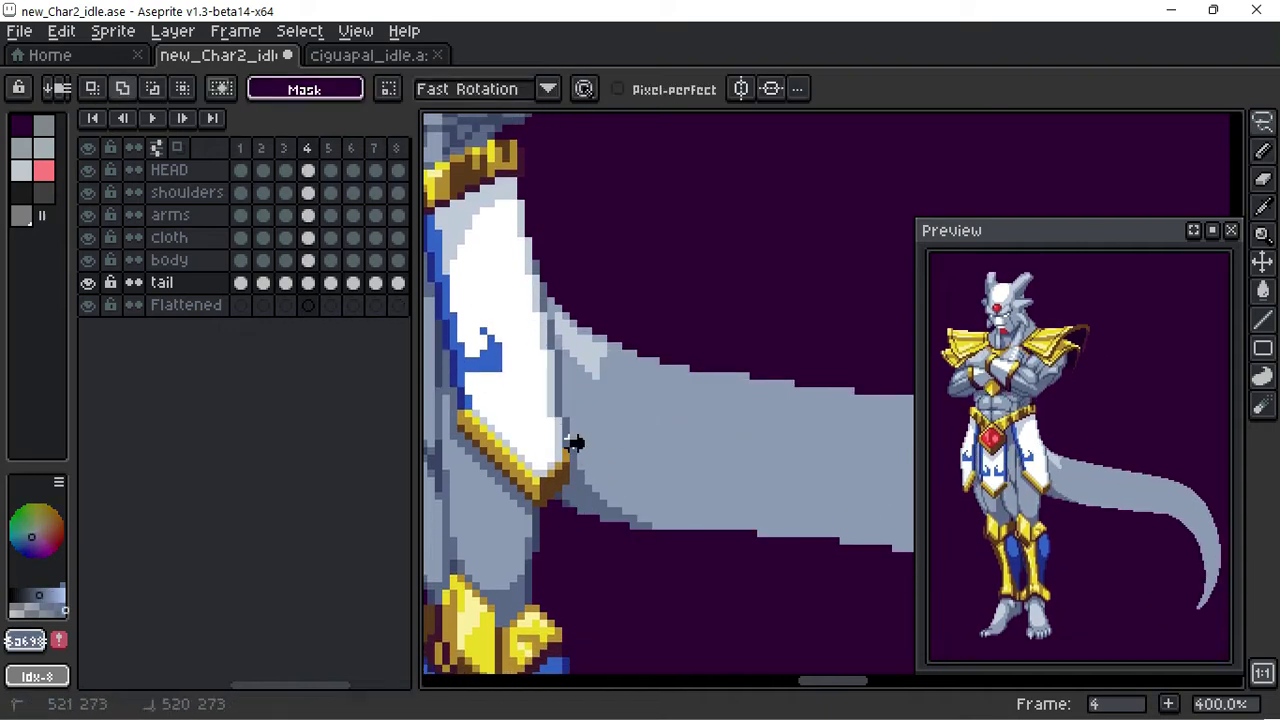
drag(573, 443, 588, 507)
key(b)
Step: Touch up frame 4's tail with the pencil and eraser, then play the animation to review it
key(q)
key(b)
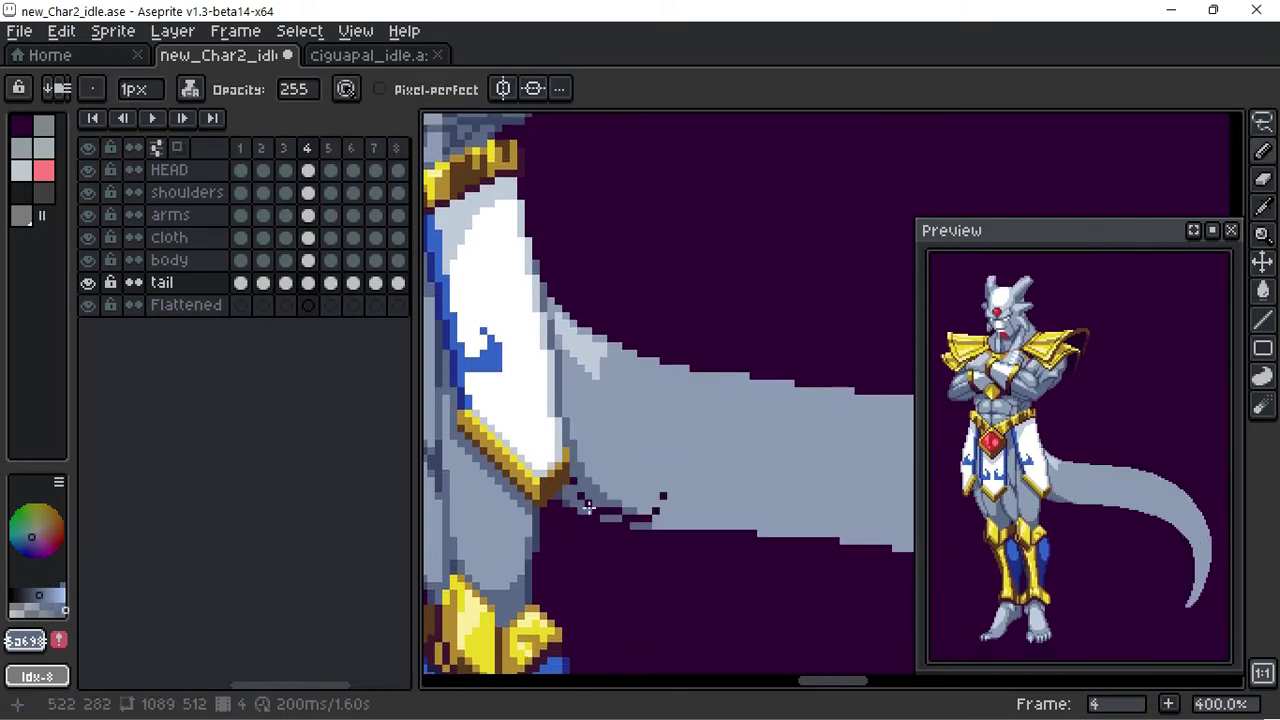
key(e)
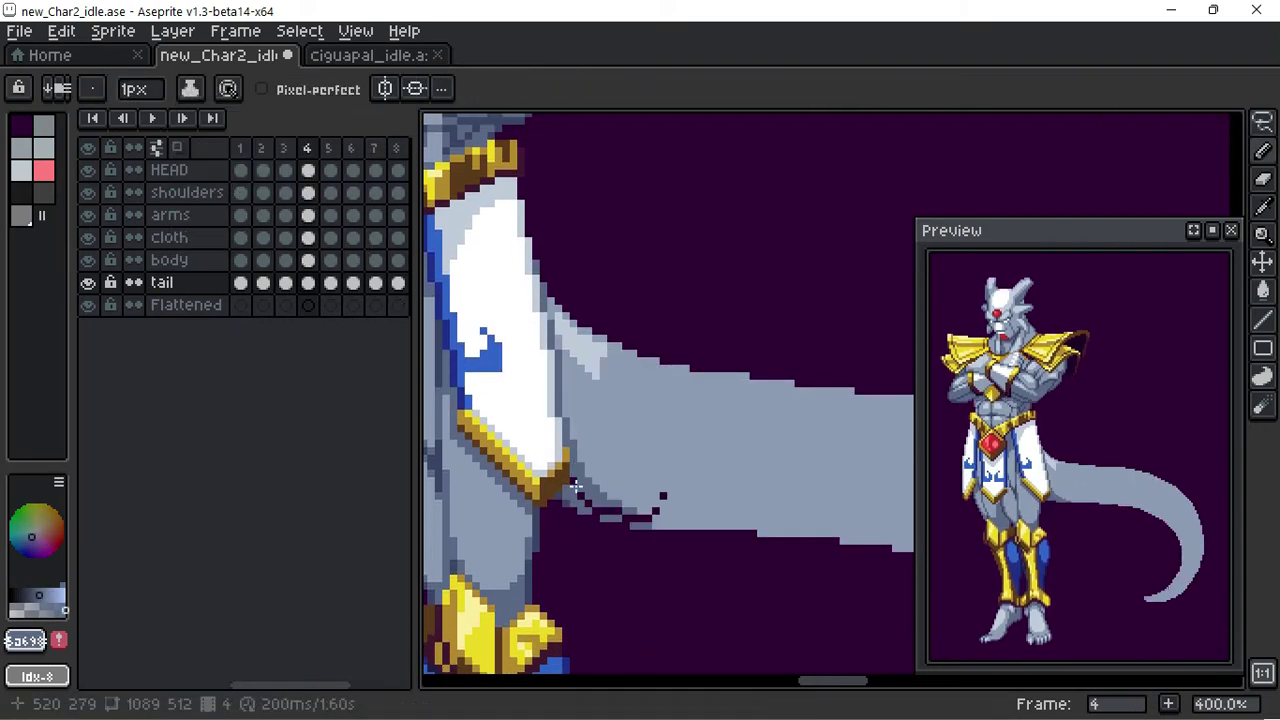
key(Return)
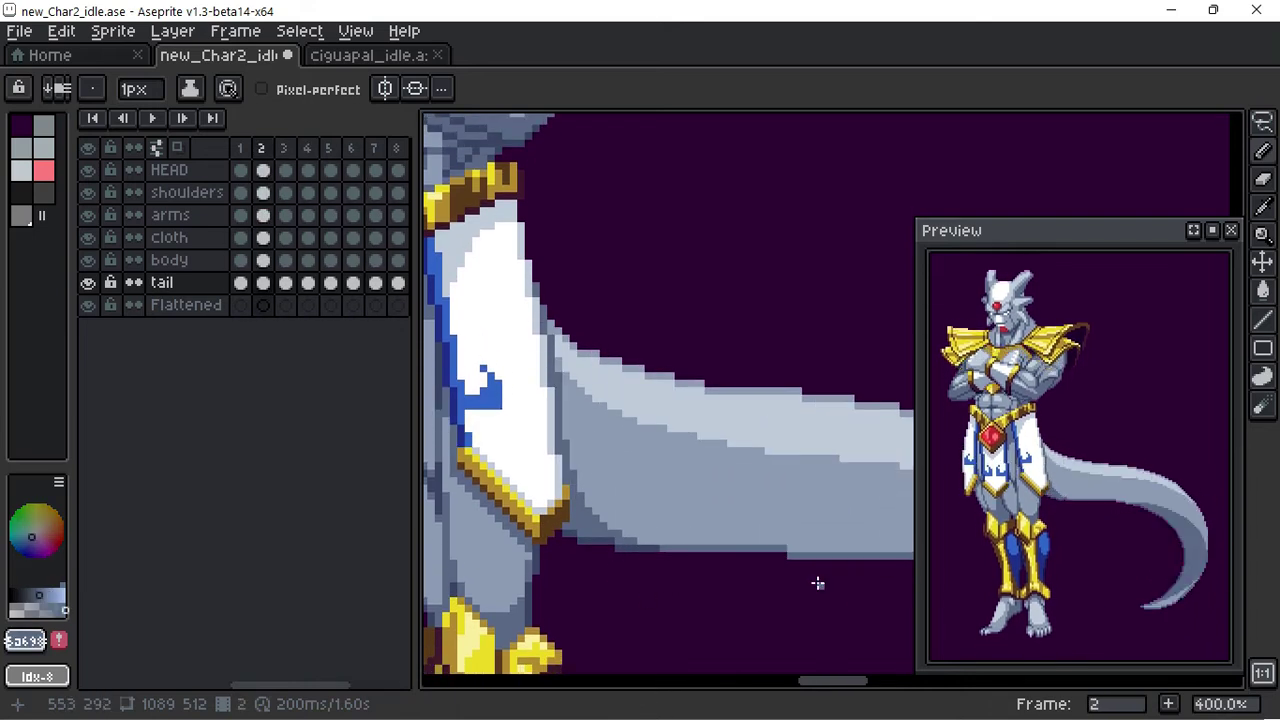
scroll(754, 452, down, 2)
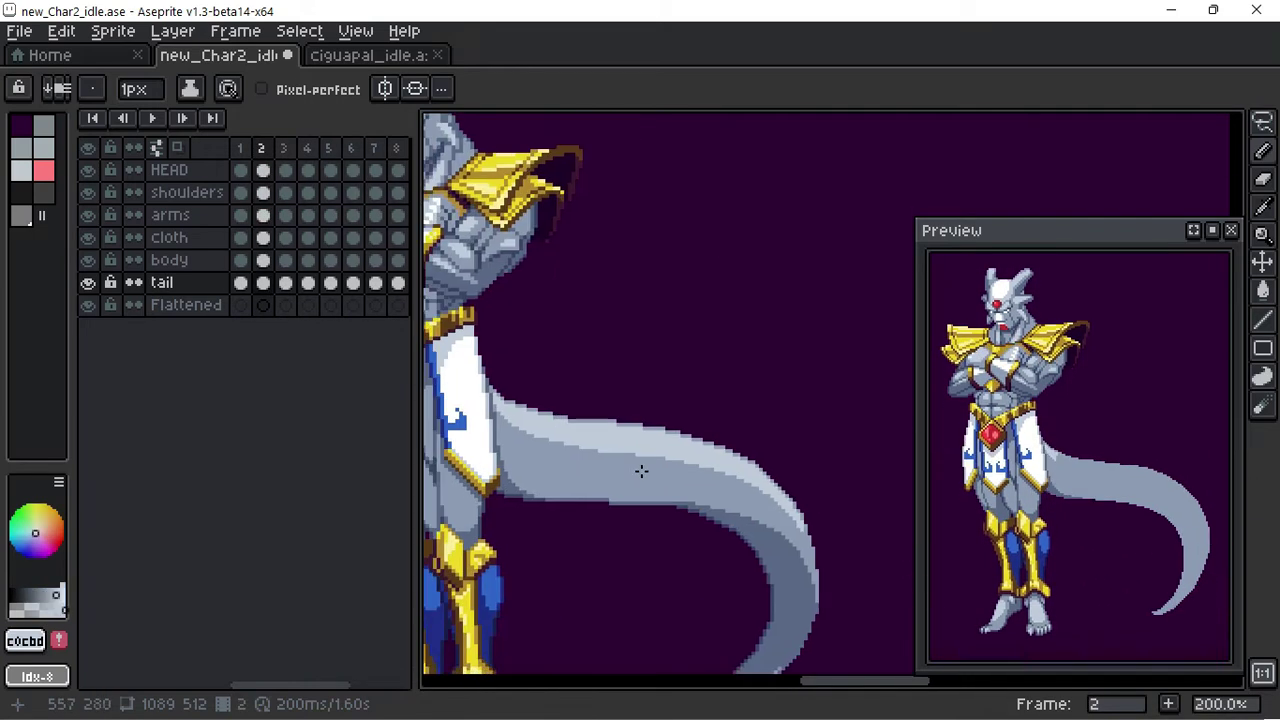
key(b)
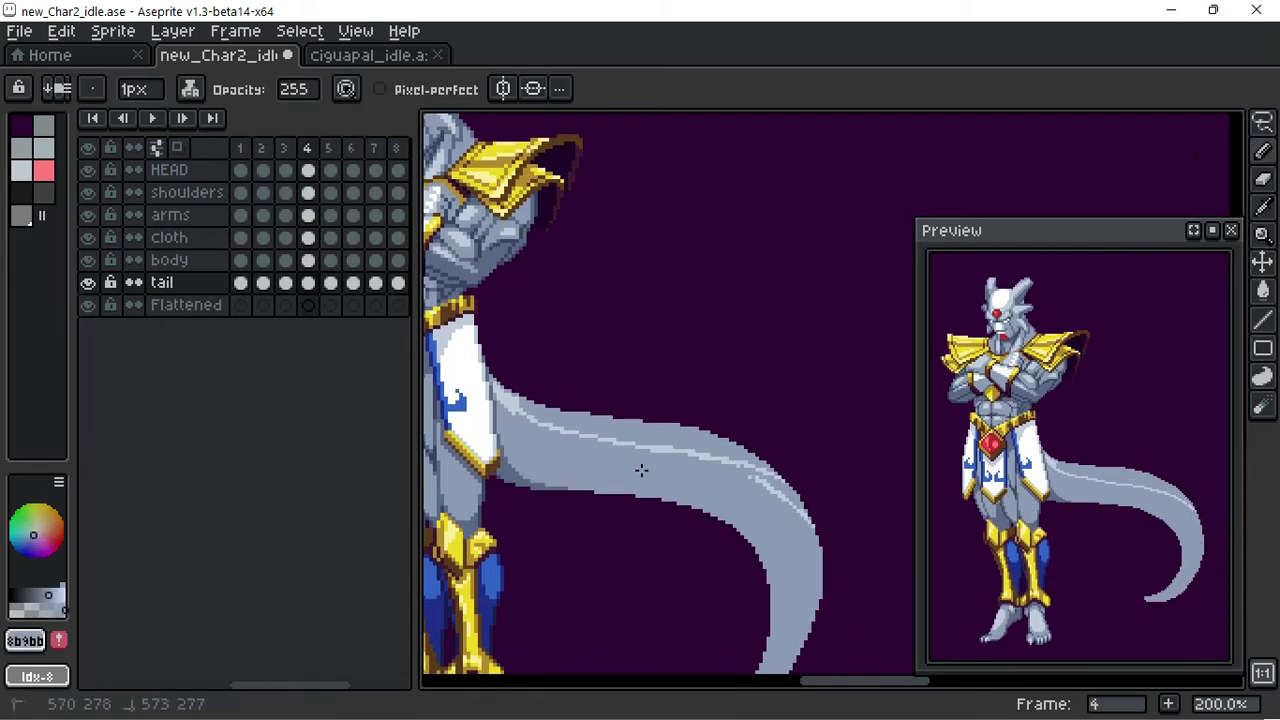
Step: Sample the light and mid greys from the tail, moving on to frame 5
alt+click(641, 470)
key(g)
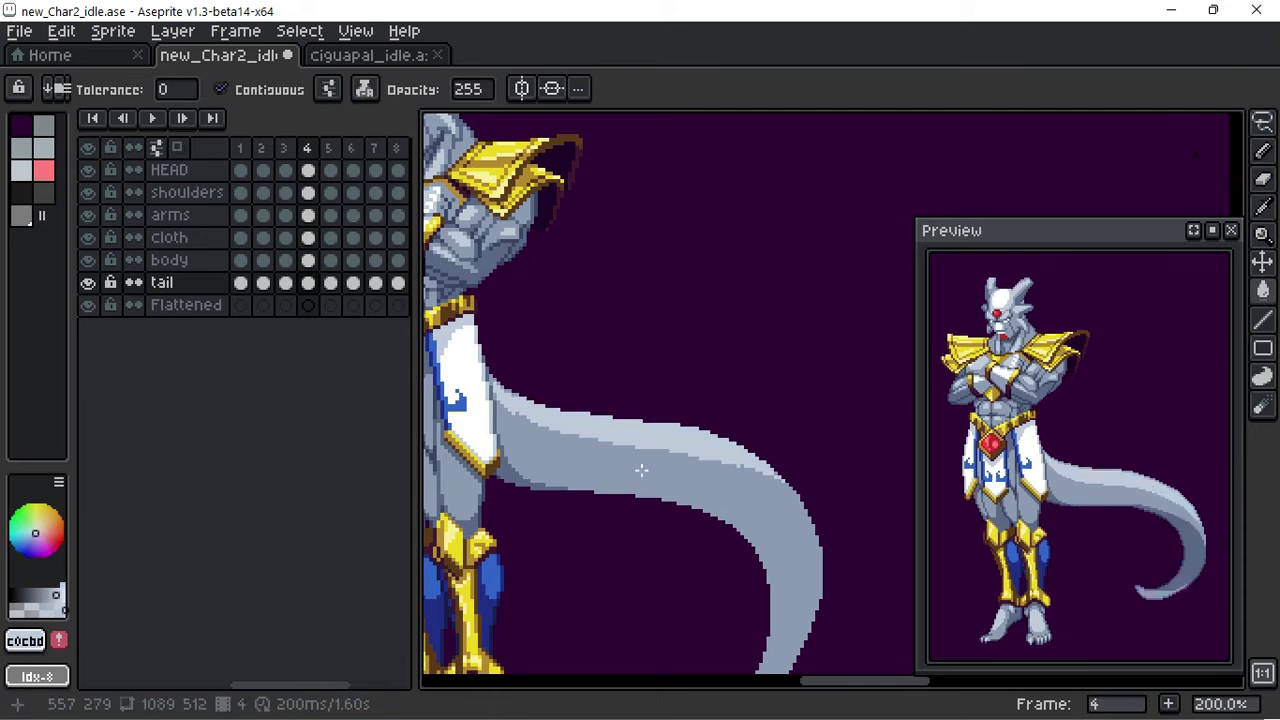
alt+click(700, 444)
key(b)
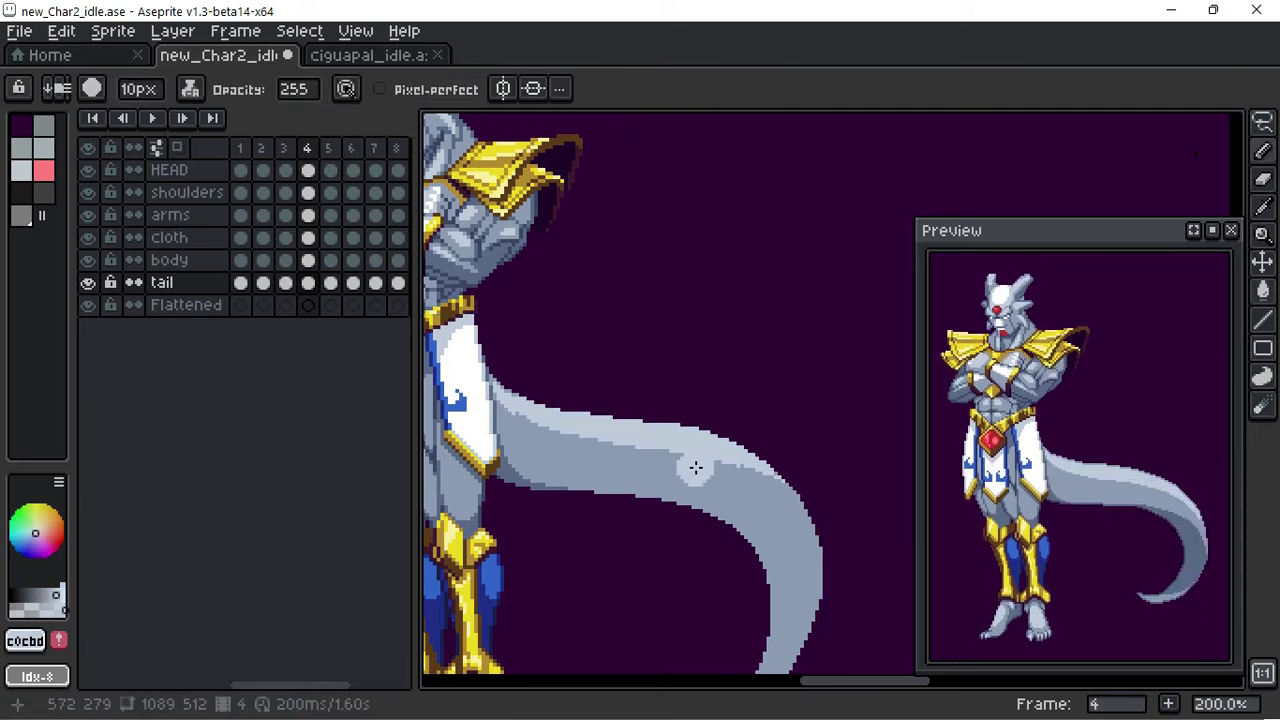
alt+click(690, 501)
key(v)
key(b)
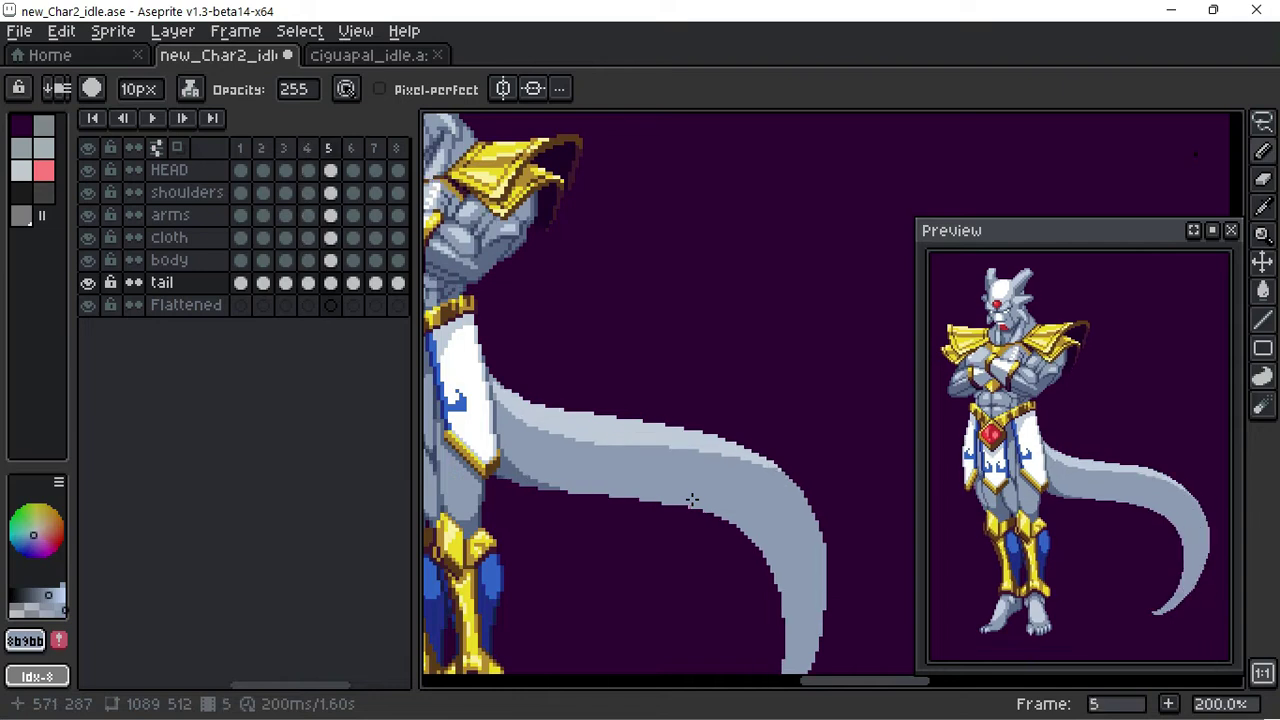
Step: On frame 6, sample a tail grey and play the animation to review the tail
key(period)
alt+click(691, 499)
alt+click(691, 499)
key(v)
key(b)
key(Return)
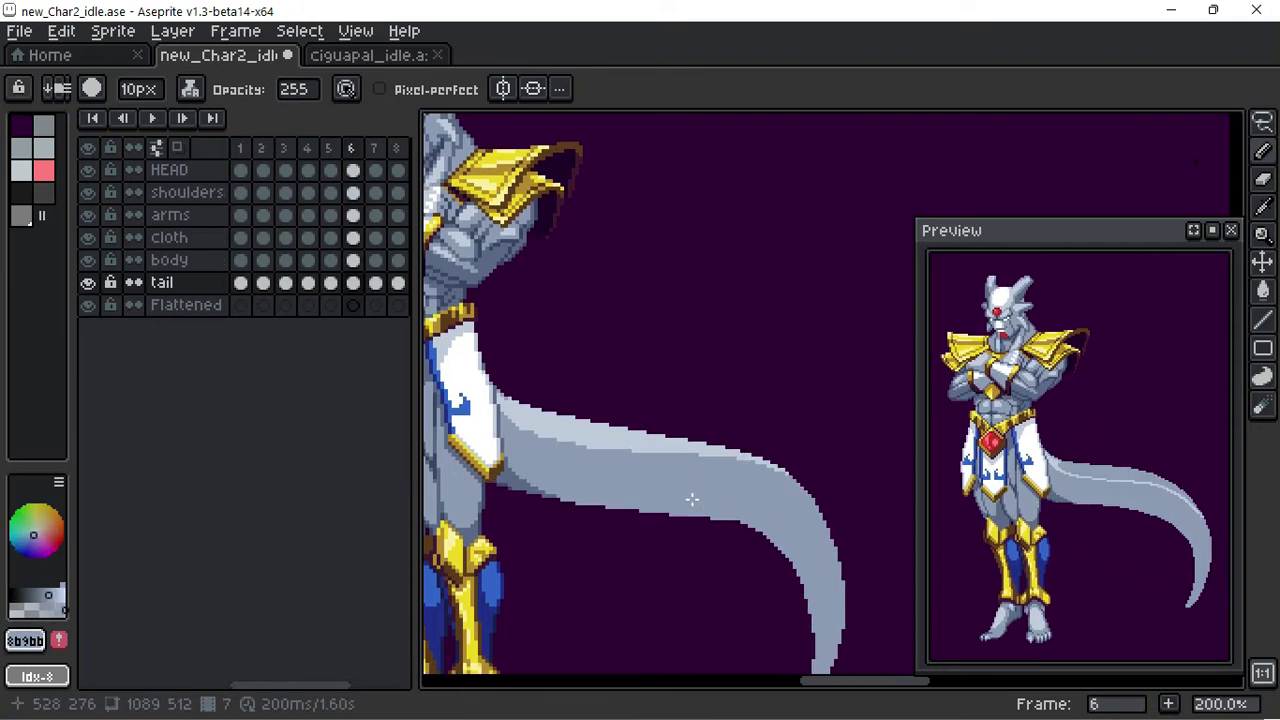
key(Return)
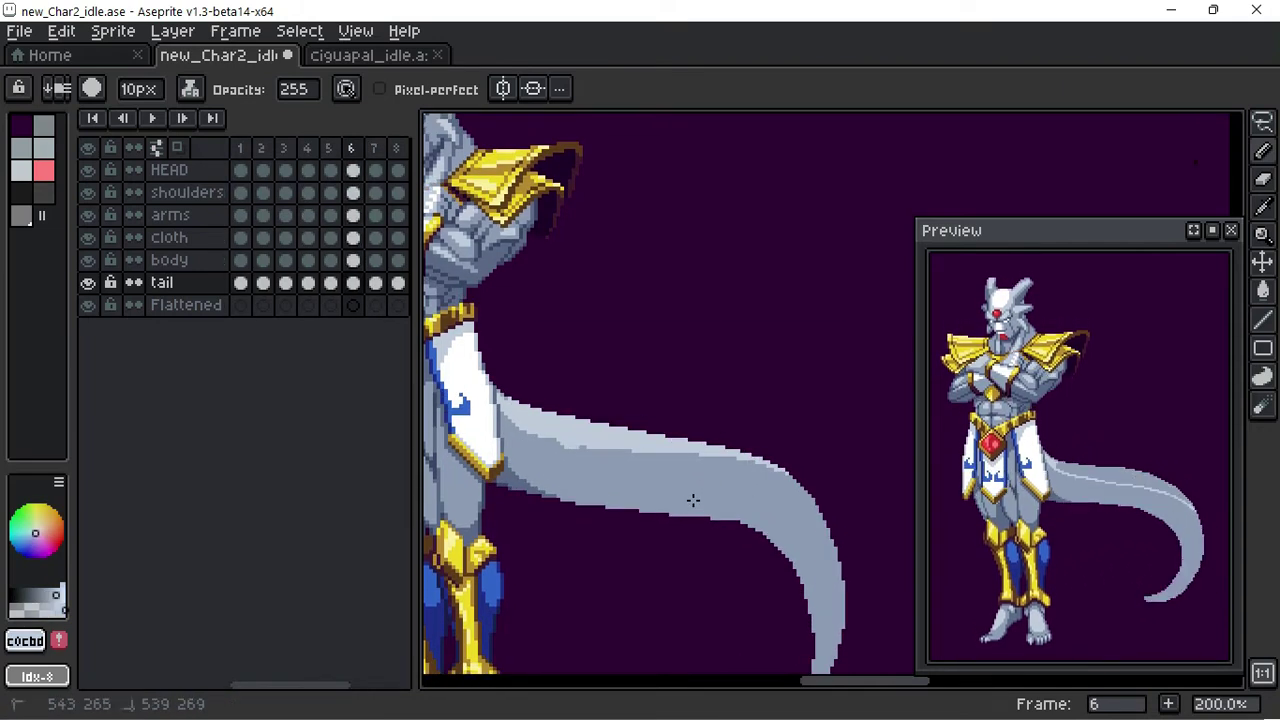
Step: Go to frames 7–8, sample a lighter tail grey, and compare neighbouring frames
key(period)
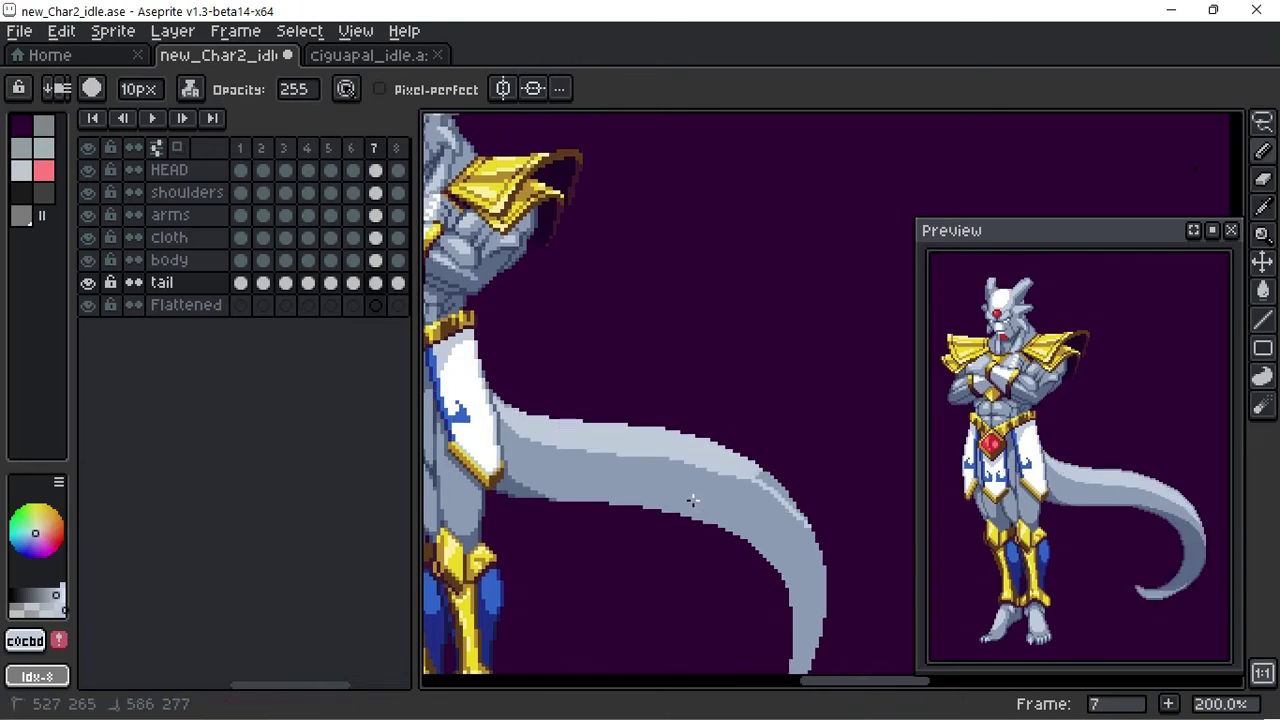
key(period)
key(alt)
alt+click(692, 500)
key(comma)
key(period)
key(comma)
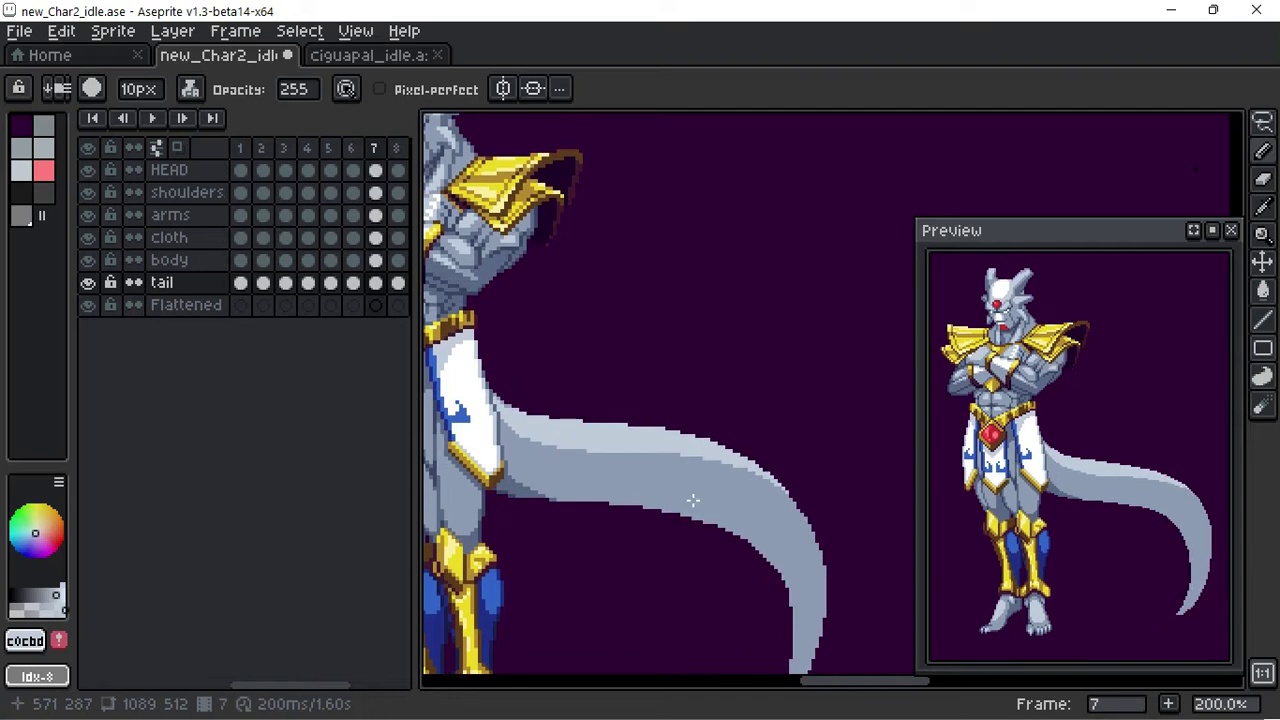
Step: Step back and forth between frames 4, 5 and 8 to compare the tail
key(comma)
key(comma)
key(comma)
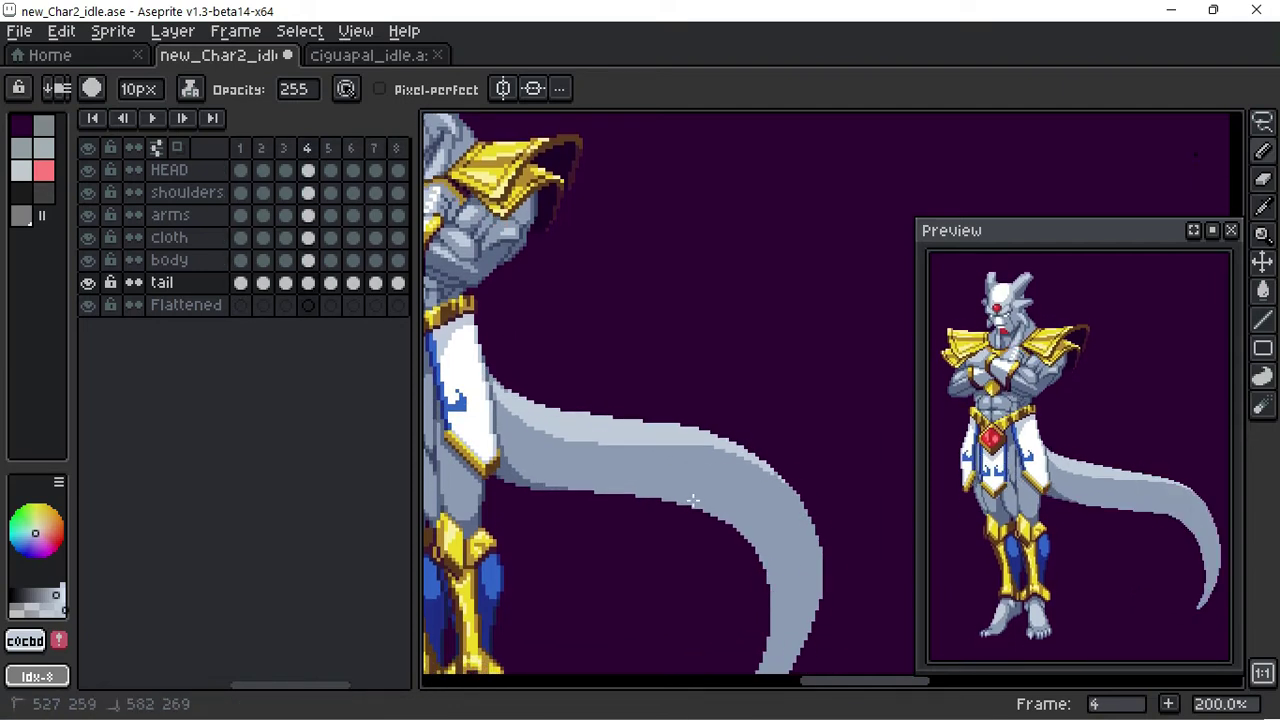
key(period)
key(period)
key(period)
key(period)
key(comma)
key(comma)
key(comma)
key(period)
key(comma)
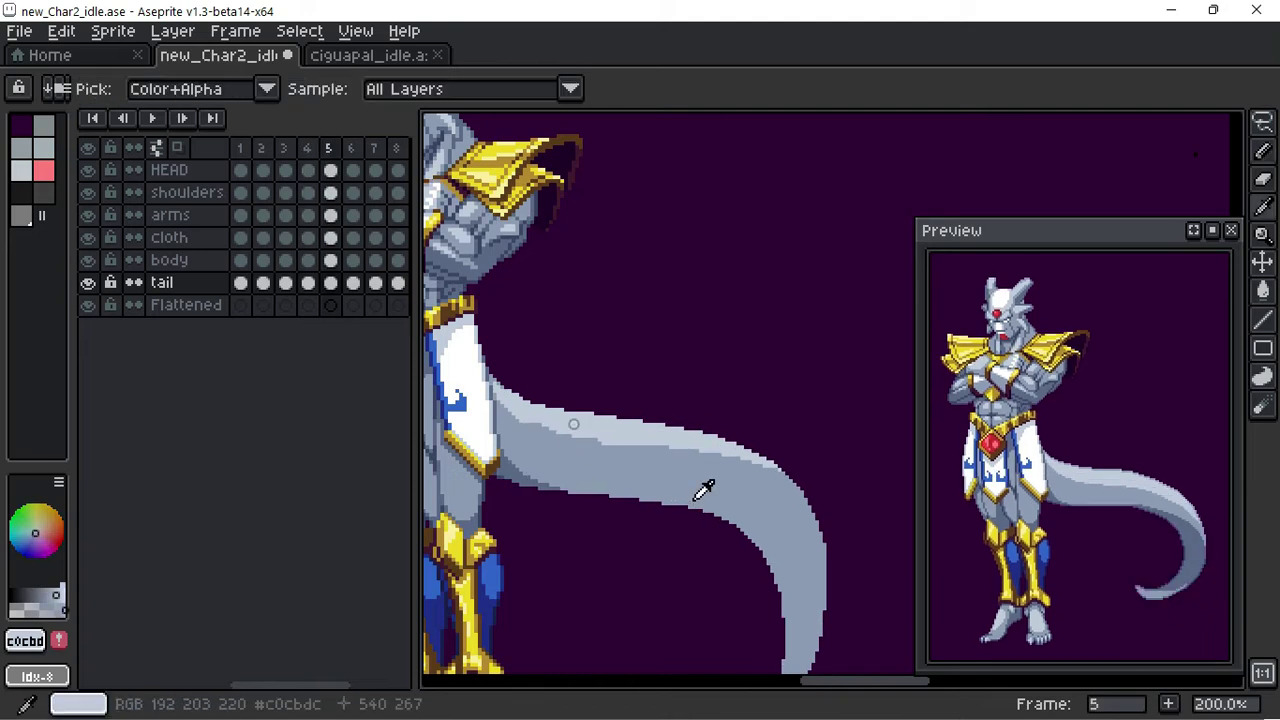
key(comma)
key(comma)
key(comma)
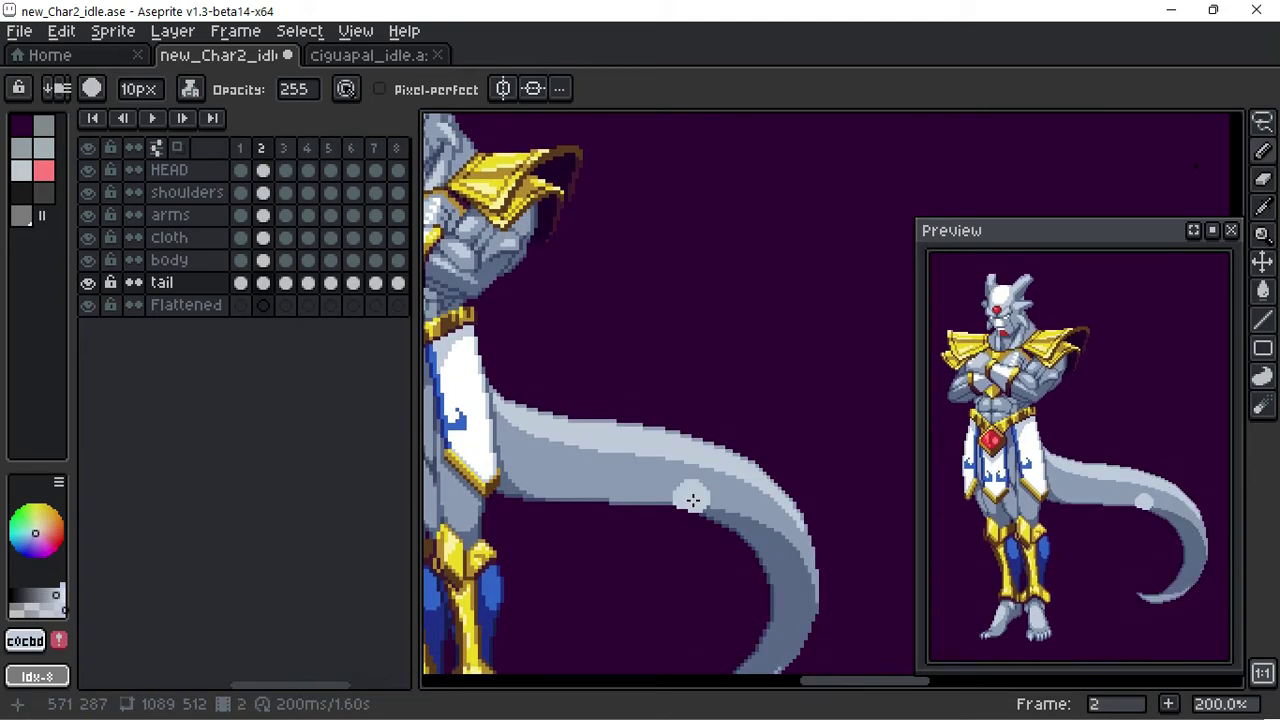
Step: Sample bluish and darker greys from the tail while stepping through frames 4–6
alt+click(692, 500)
key(period)
key(period)
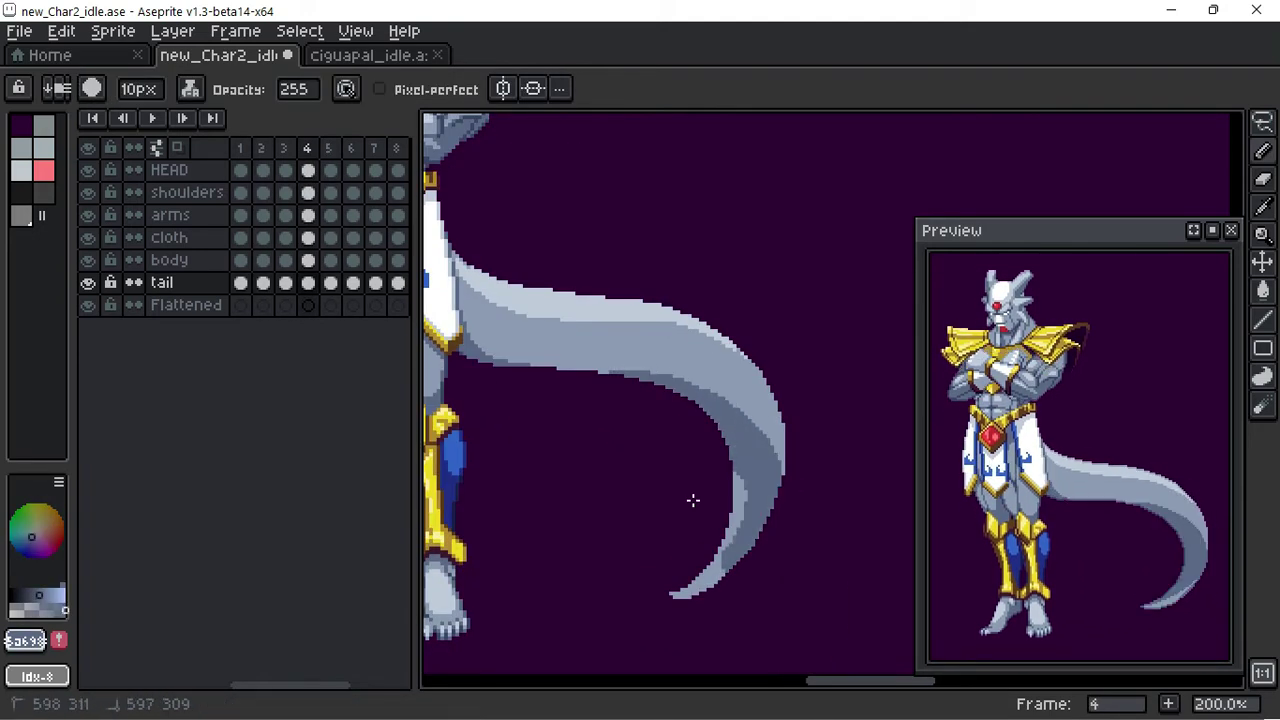
alt+click(700, 395)
key(period)
alt+click(693, 500)
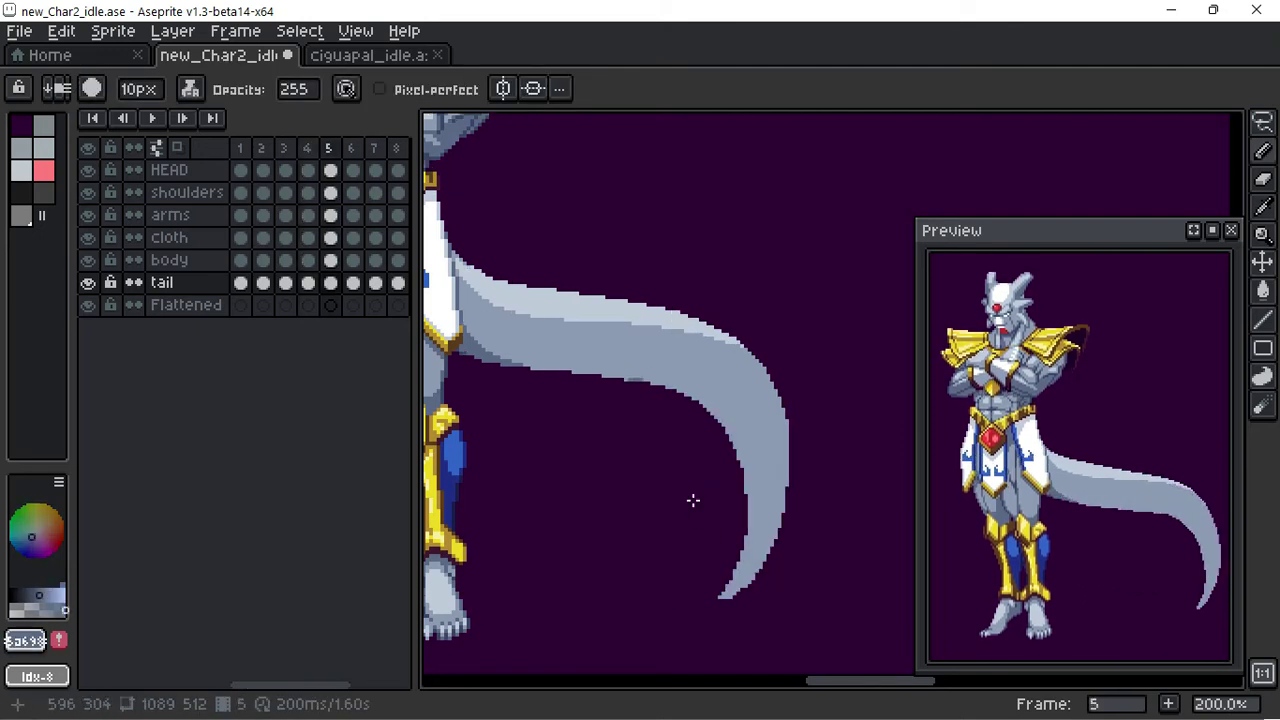
key(period)
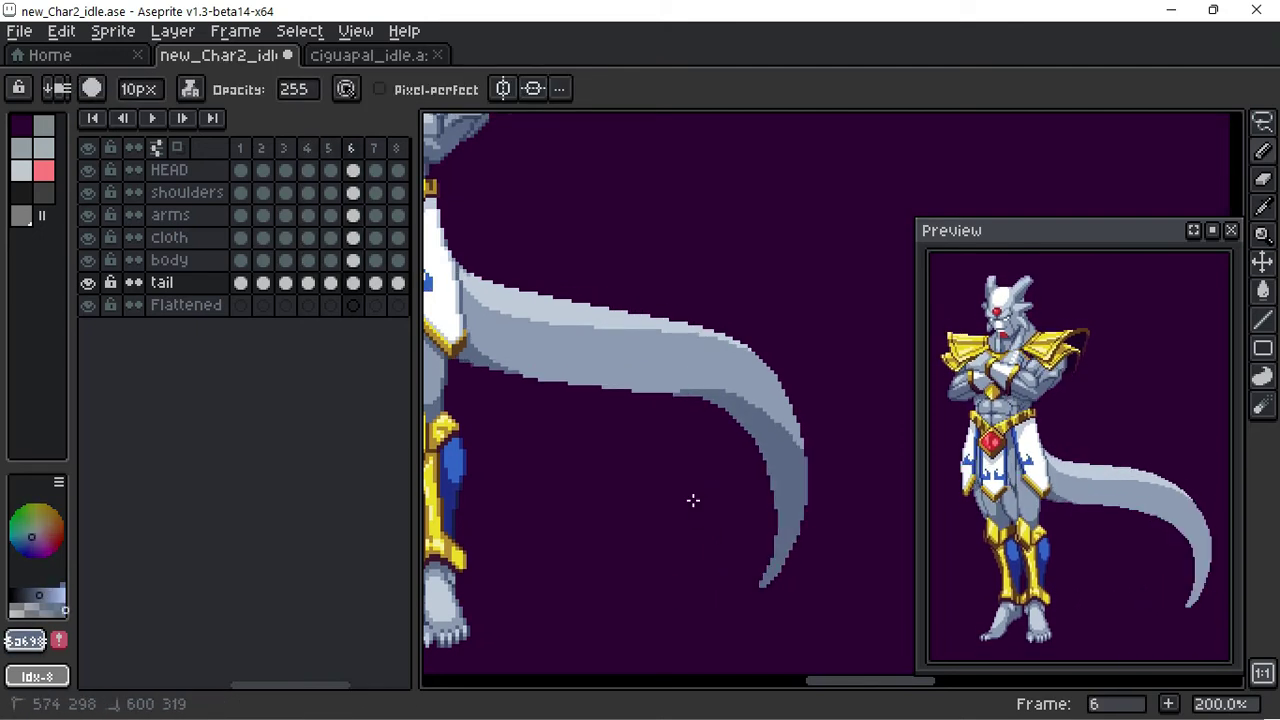
key(period)
key(period)
key(period)
key(period)
key(period)
key(period)
key(period)
key(comma)
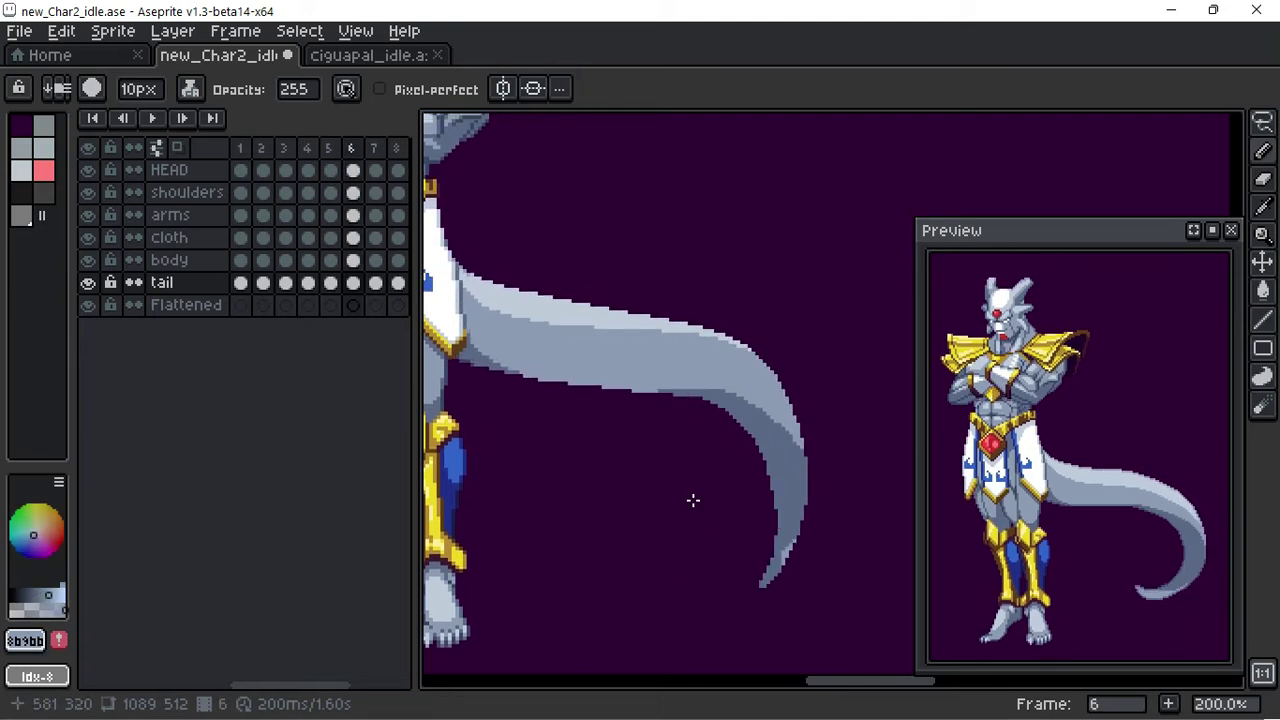
key(period)
key(period)
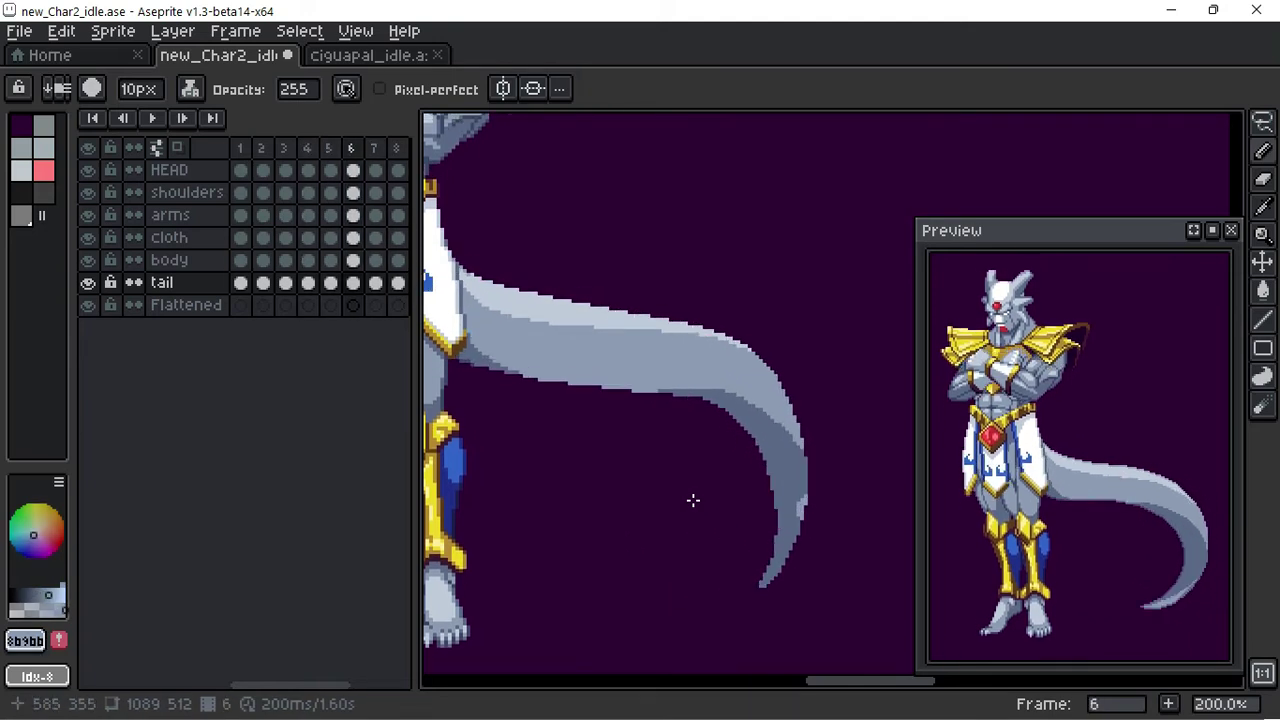
key(period)
key(period)
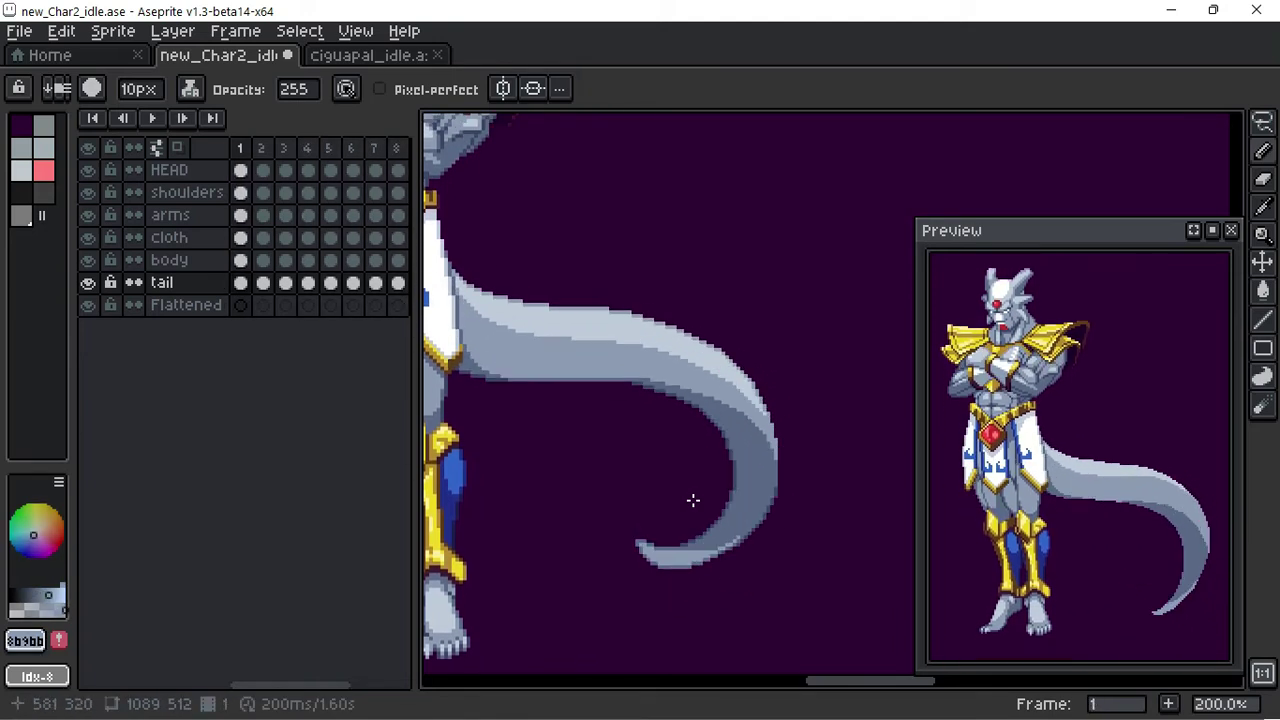
Step: Pick a new tail colour, shrink the brush to 1 pixel, and compare tail tips on frames 7–8
scroll(729, 600, up, 3)
alt+click(654, 626)
key(minus)
key(minus)
key(minus)
scroll(555, 537, up, 2)
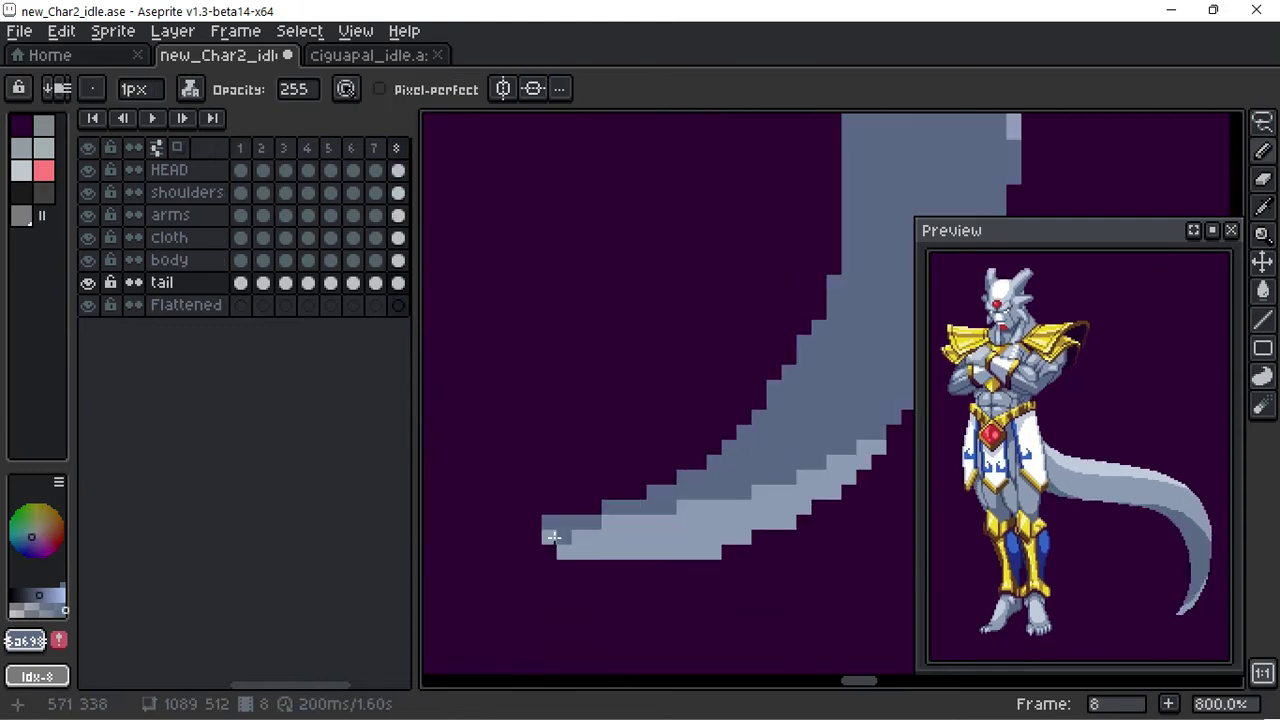
scroll(554, 537, right, 3)
key(comma)
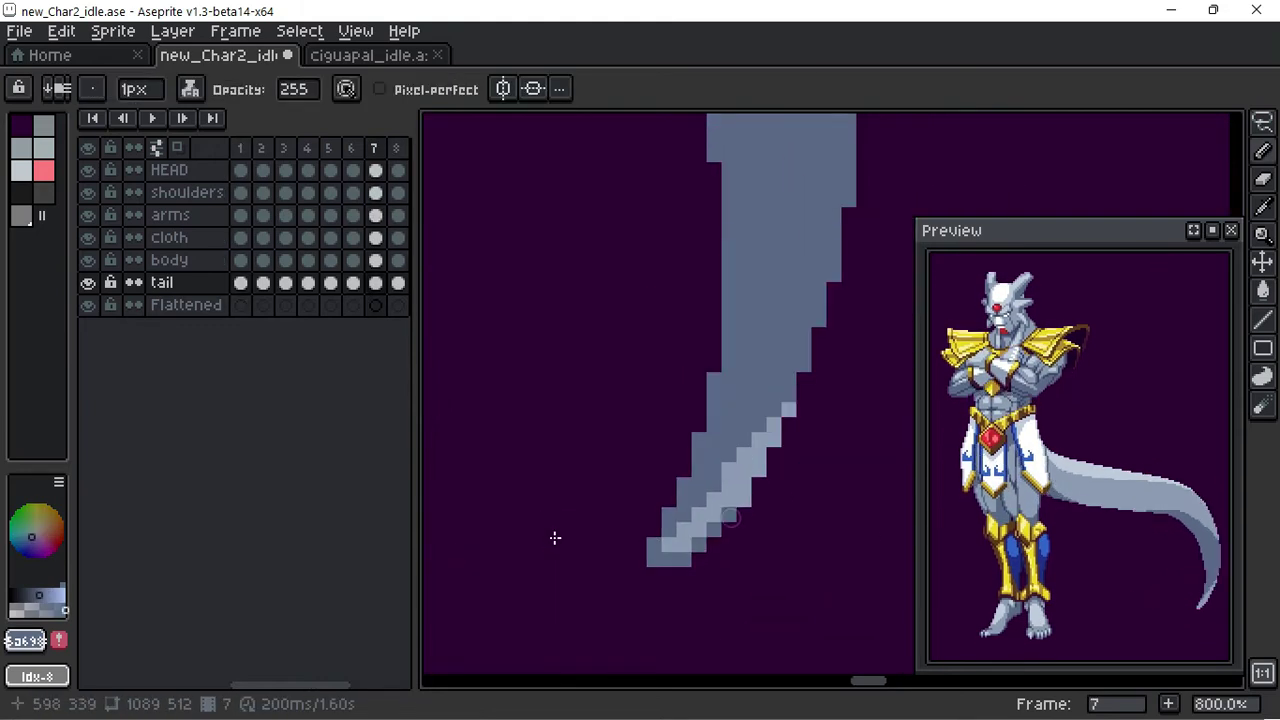
key(period)
key(comma)
key(comma)
key(comma)
key(comma)
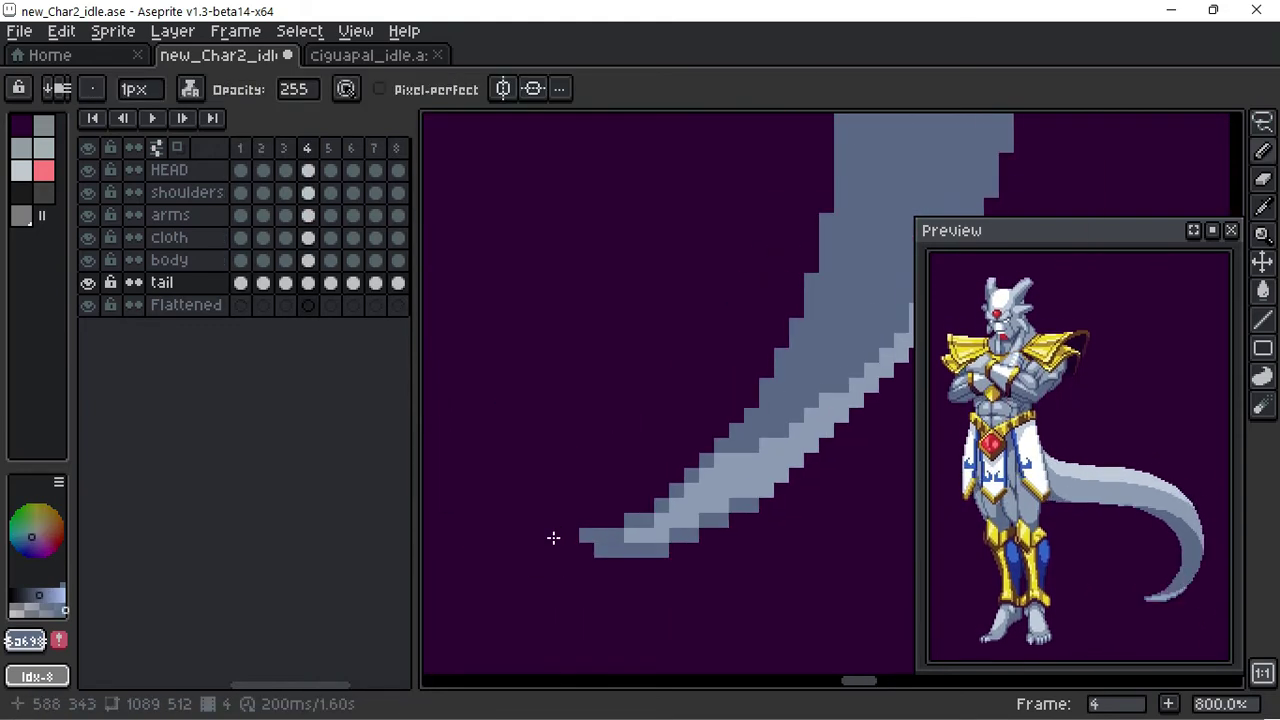
key(period)
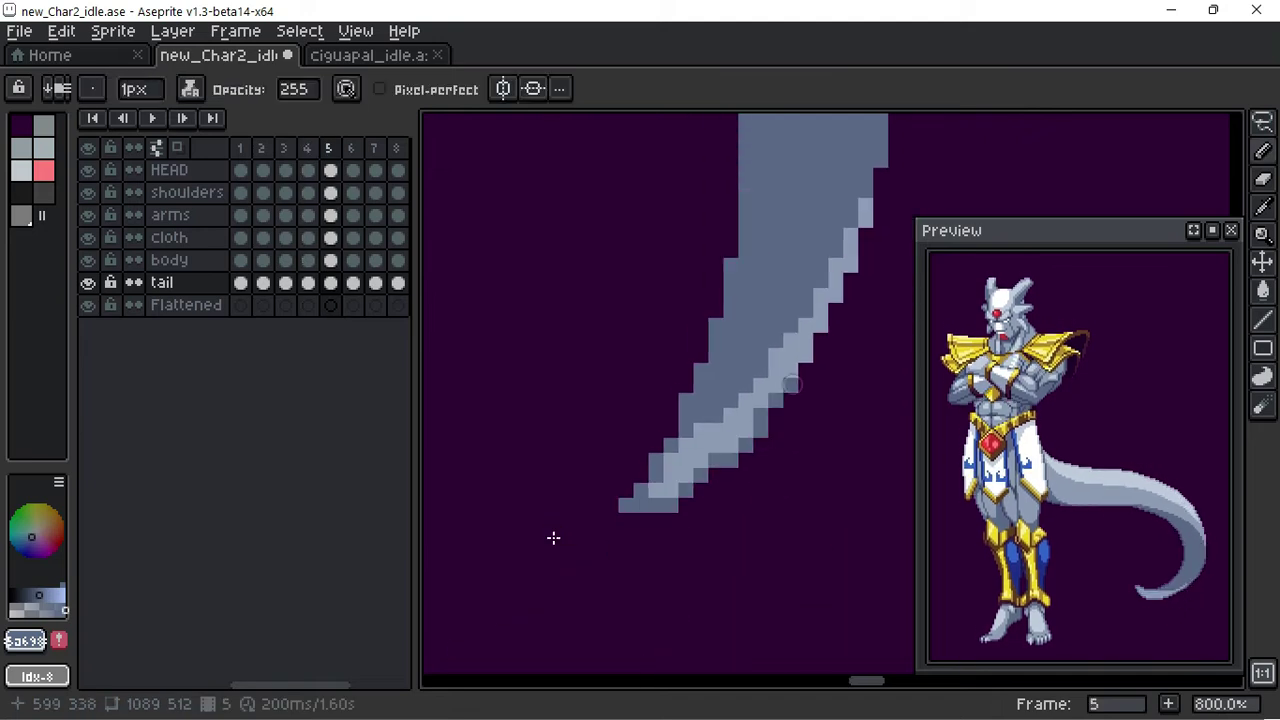
Step: Advance to frames 6–8 and frame the view on the whole tail curve
scroll(553, 538, right, 3)
scroll(553, 538, up, 3)
key(period)
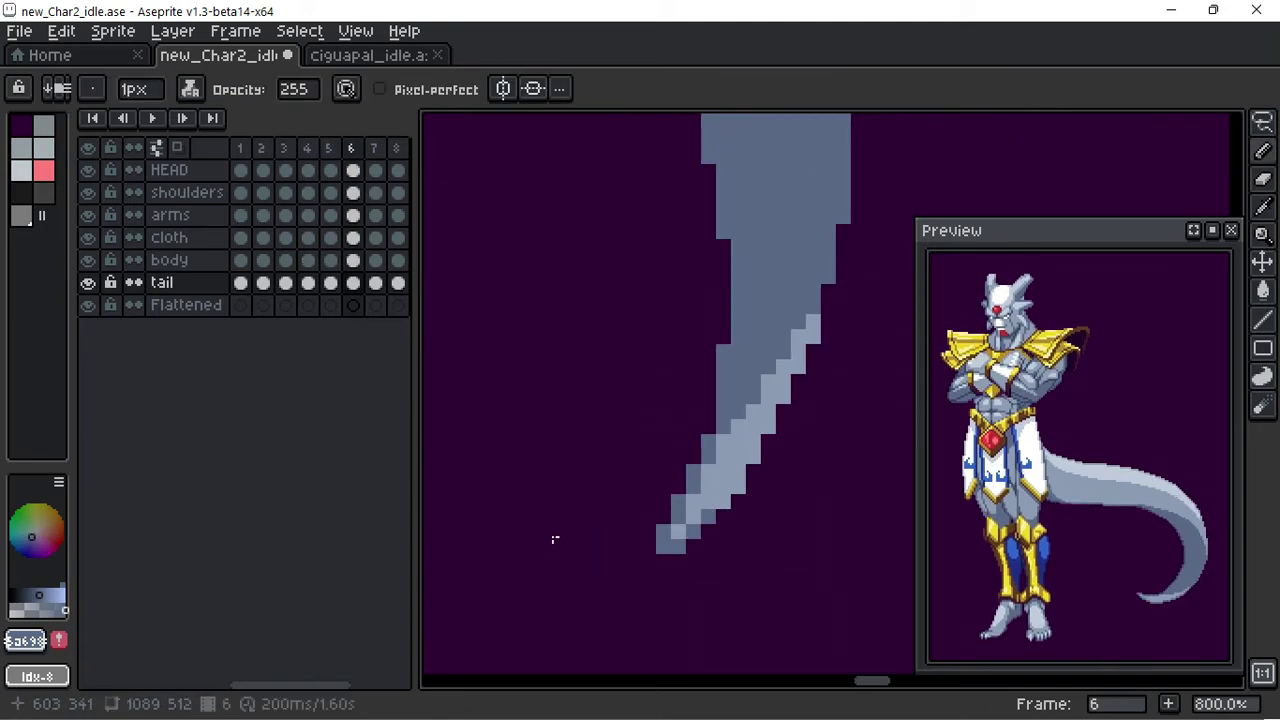
key(period)
scroll(594, 529, down, 1)
key(period)
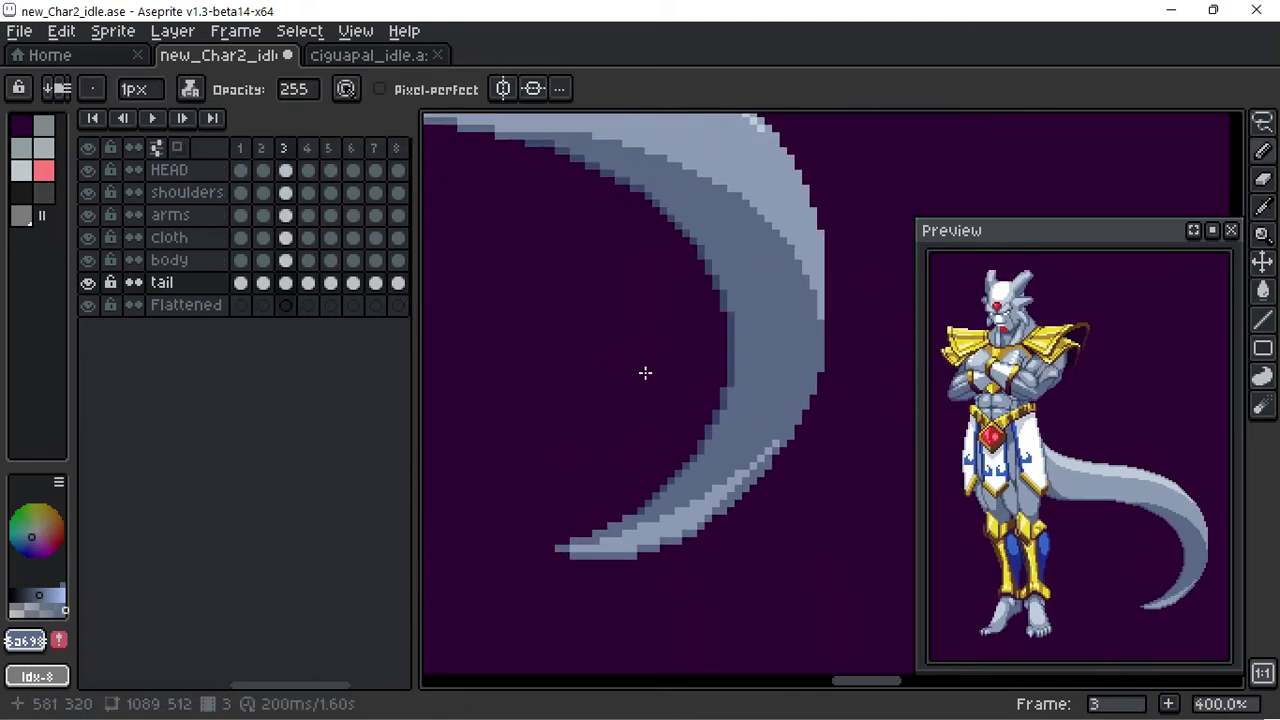
drag(646, 369, 625, 352)
scroll(554, 483, up, 3)
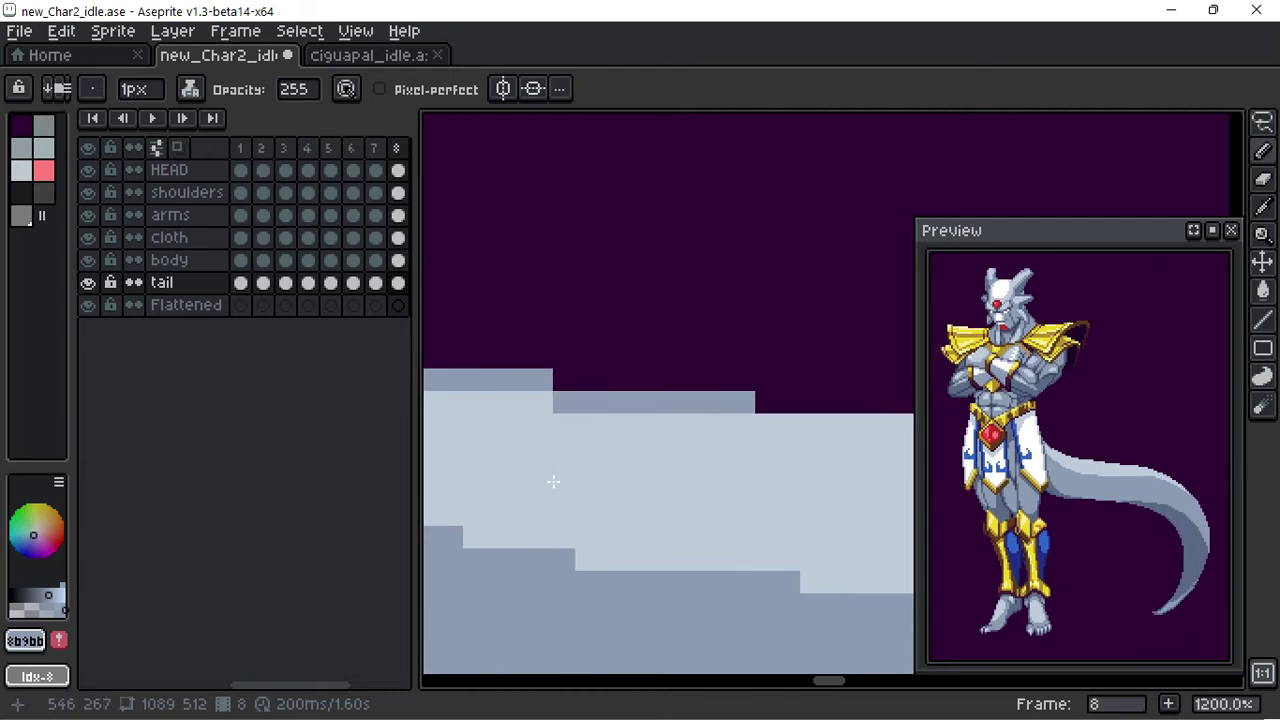
scroll(553, 481, right, 10)
scroll(553, 481, down, 2)
Step: Step through frames 4–5 while panning the canvas around the tail
key(period)
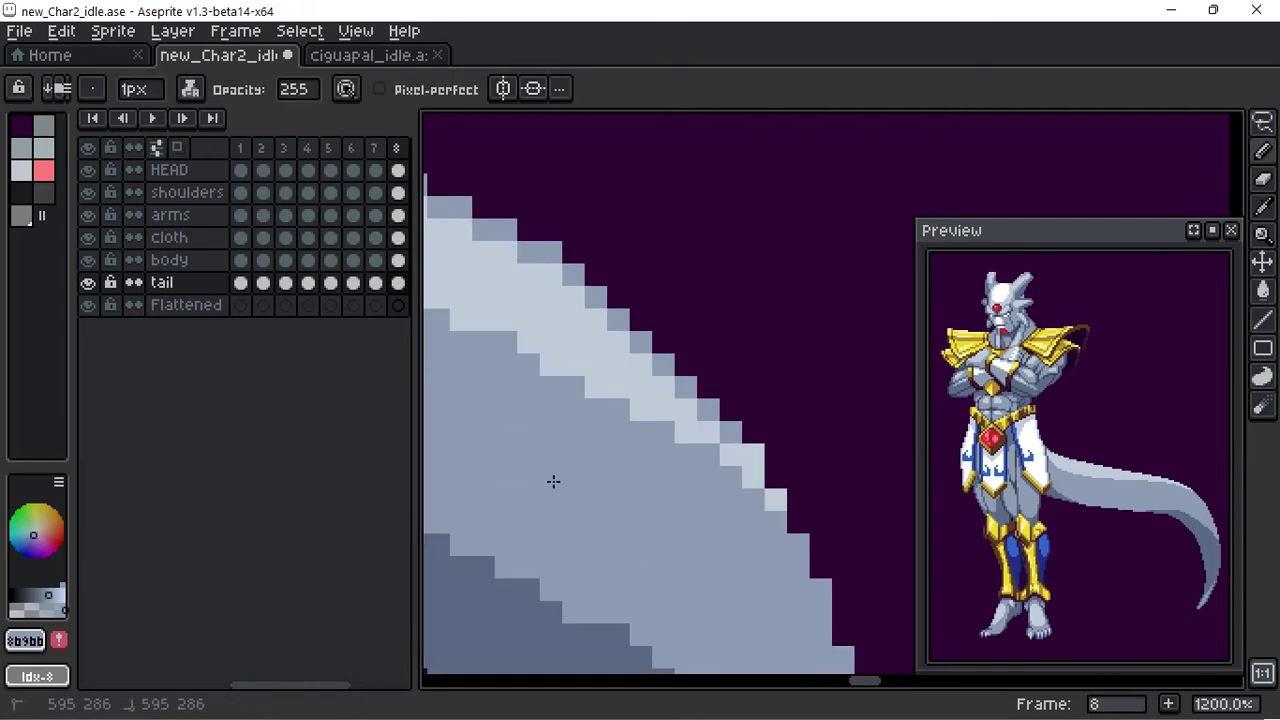
key(space)
key(period)
key(period)
key(period)
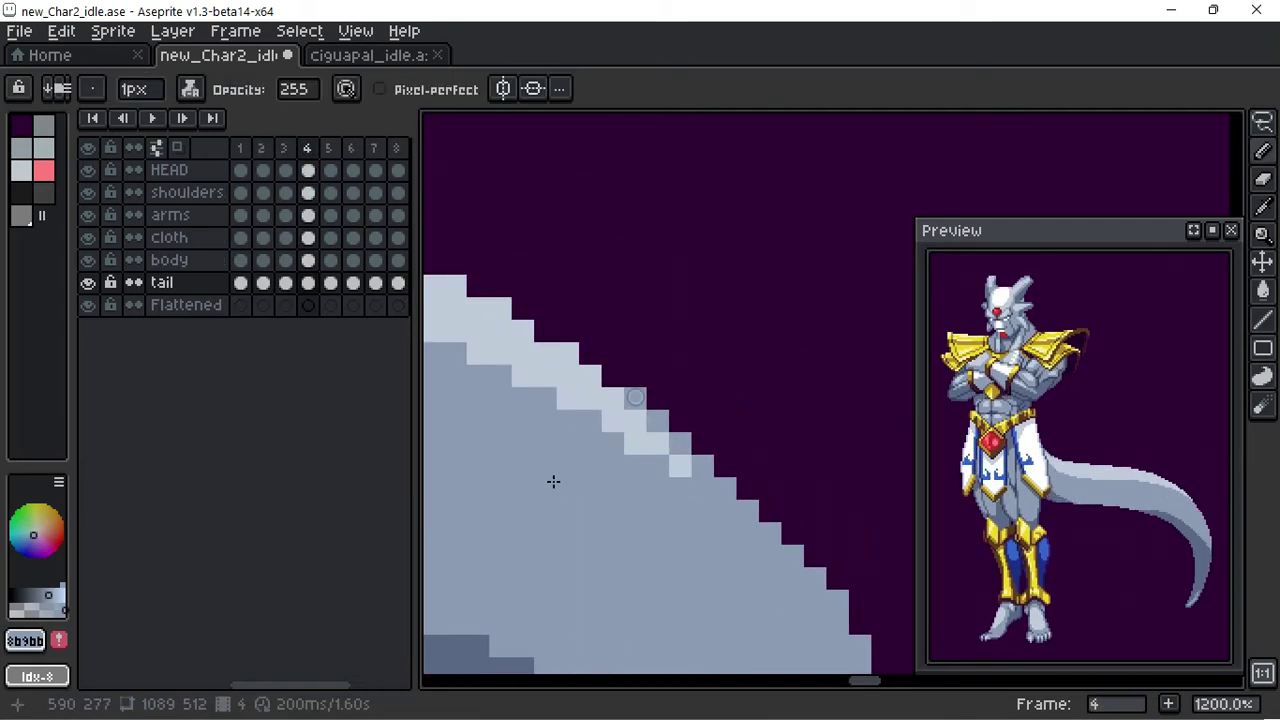
scroll(552, 481, left, 5)
scroll(552, 481, up, 2)
key(period)
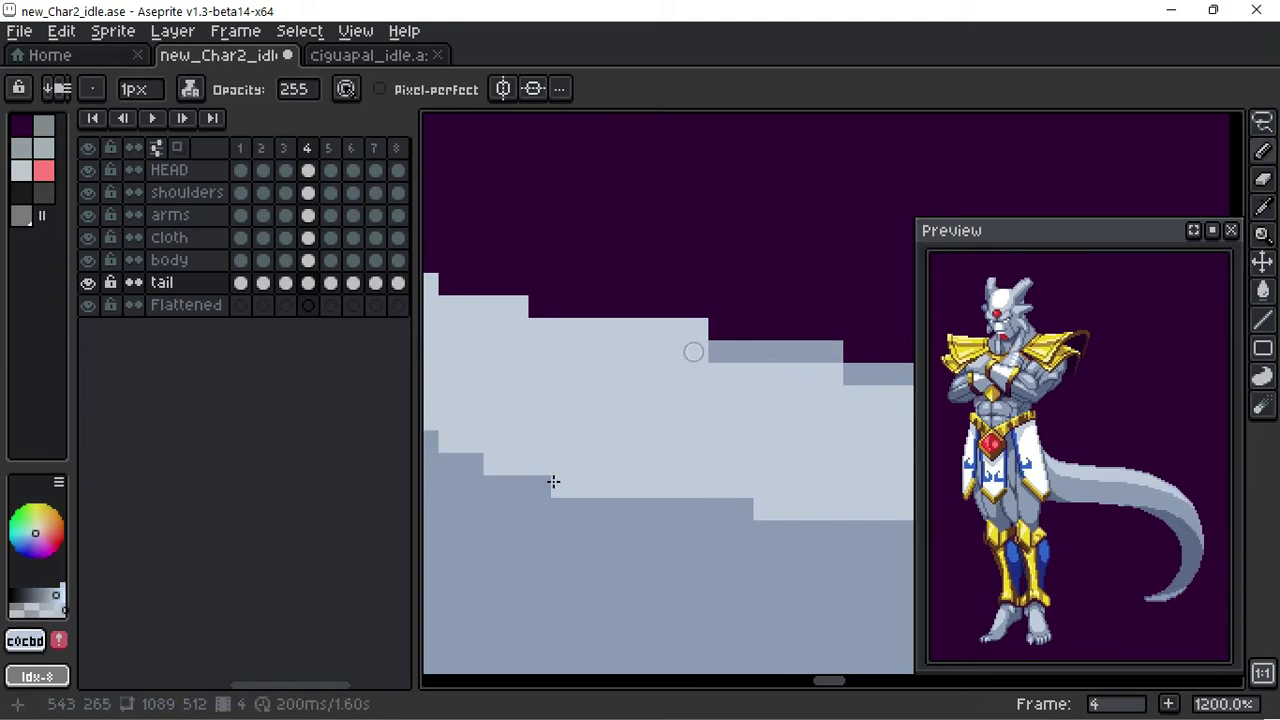
scroll(552, 481, up, 2)
scroll(552, 481, left, 5)
scroll(552, 481, right, 5)
scroll(913, 380, down, 2)
key(space)
key(period)
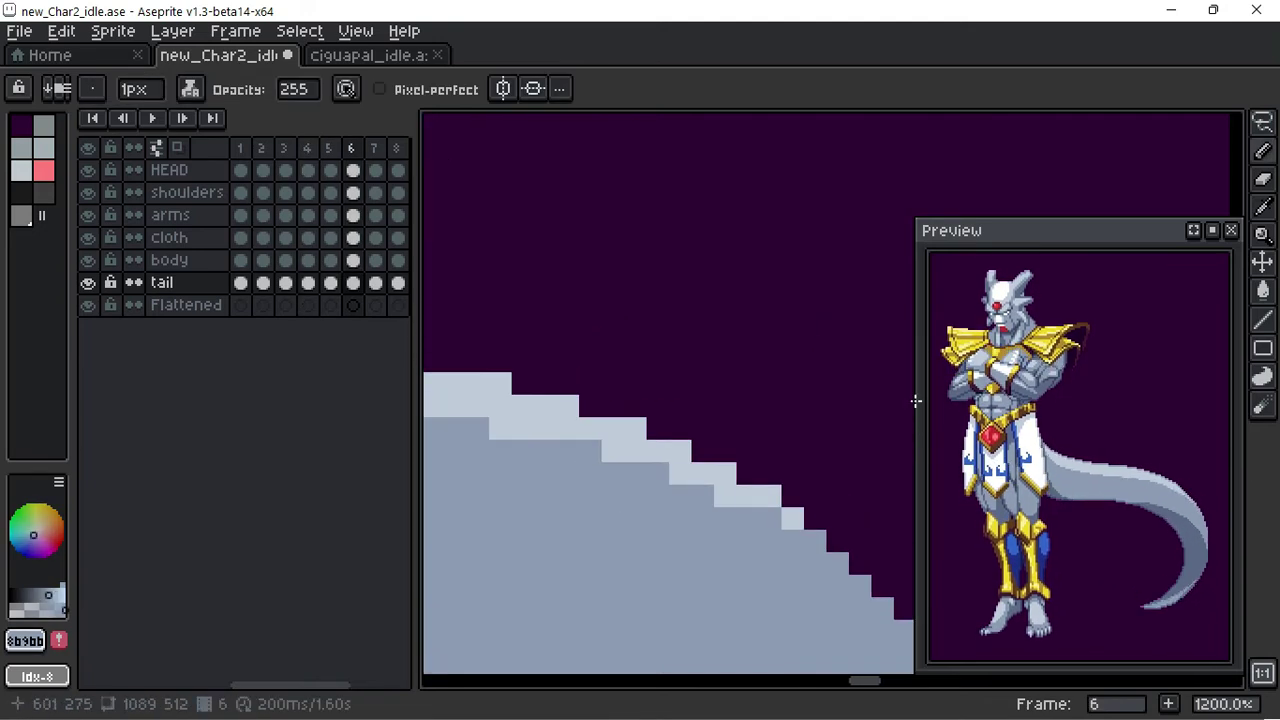
Step: Scroll the view across the tail and inspect it on frame 7
scroll(913, 400, up, 1)
scroll(913, 400, left, 3)
scroll(913, 400, left, 3)
scroll(913, 400, left, 3)
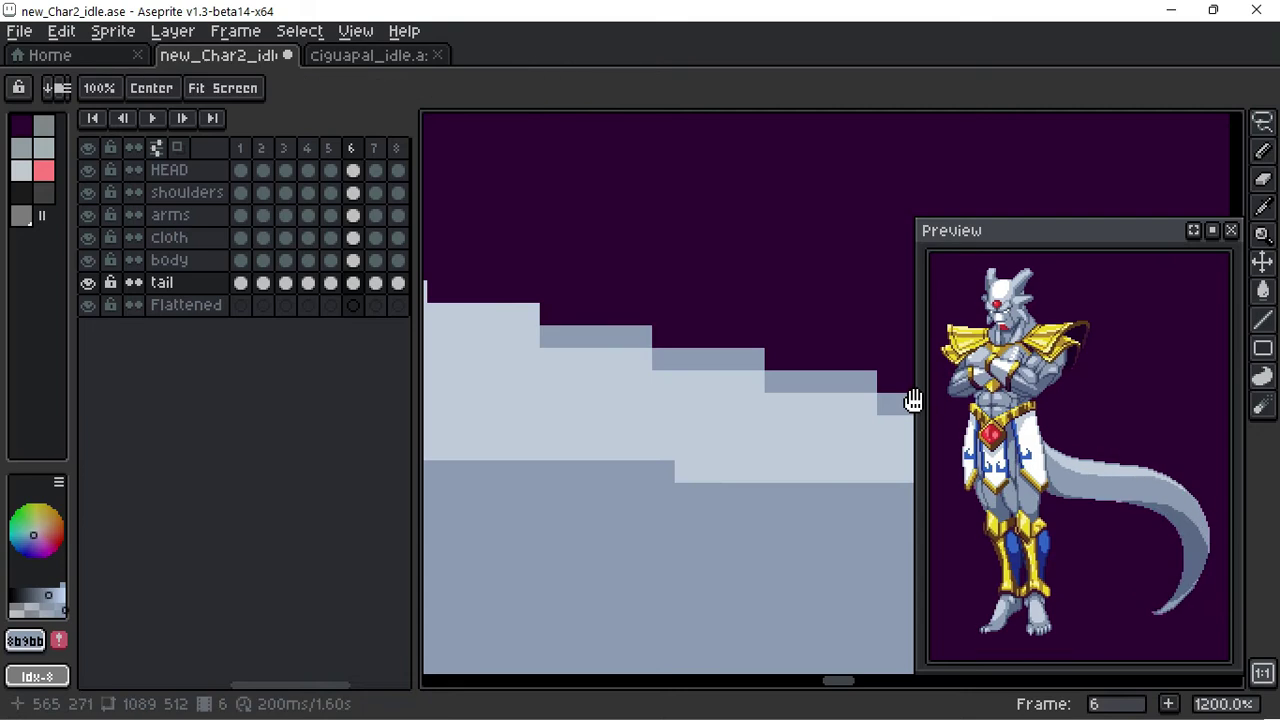
scroll(913, 400, left, 3)
scroll(913, 400, left, 2)
key(period)
scroll(913, 400, right, 3)
scroll(913, 400, right, 2)
scroll(913, 400, down, 2)
scroll(913, 400, right, 3)
scroll(913, 400, down, 1)
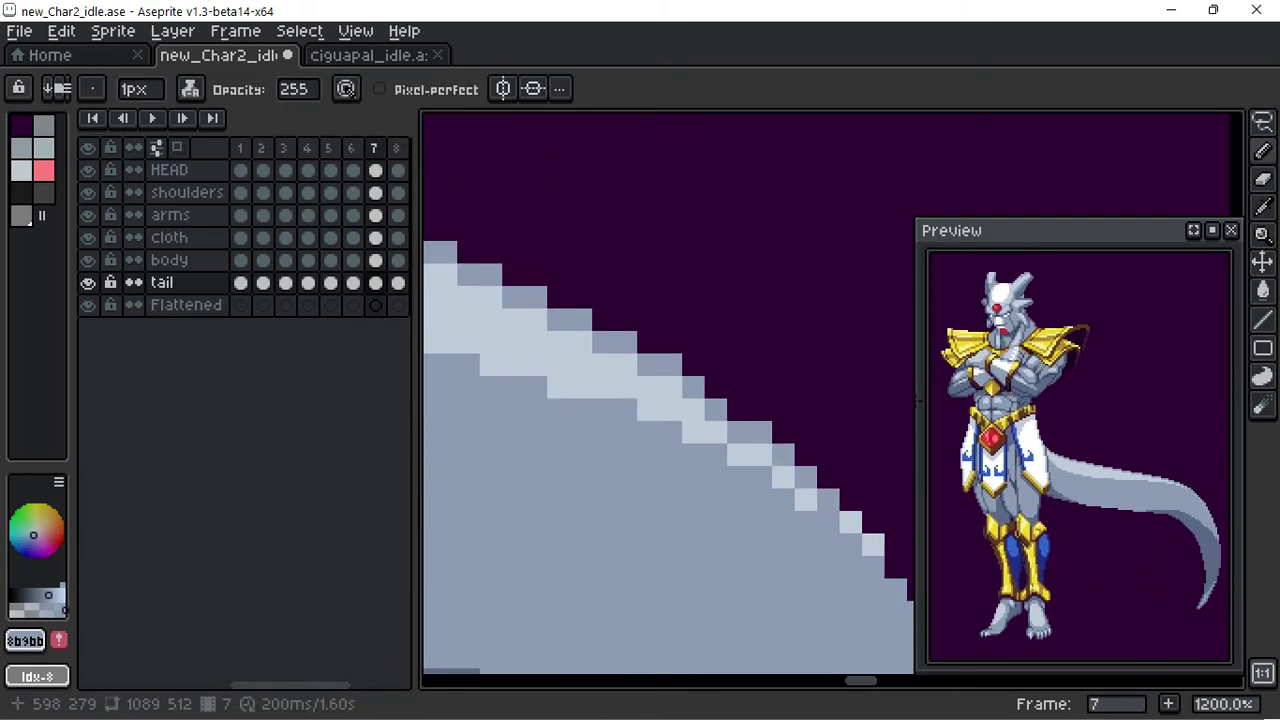
scroll(700, 470, down, 3)
Step: Compare the tail poses frame by frame, then return to the first frame with dark #3a4466 sampled
key(comma)
key(comma)
key(comma)
key(comma)
key(comma)
key(period)
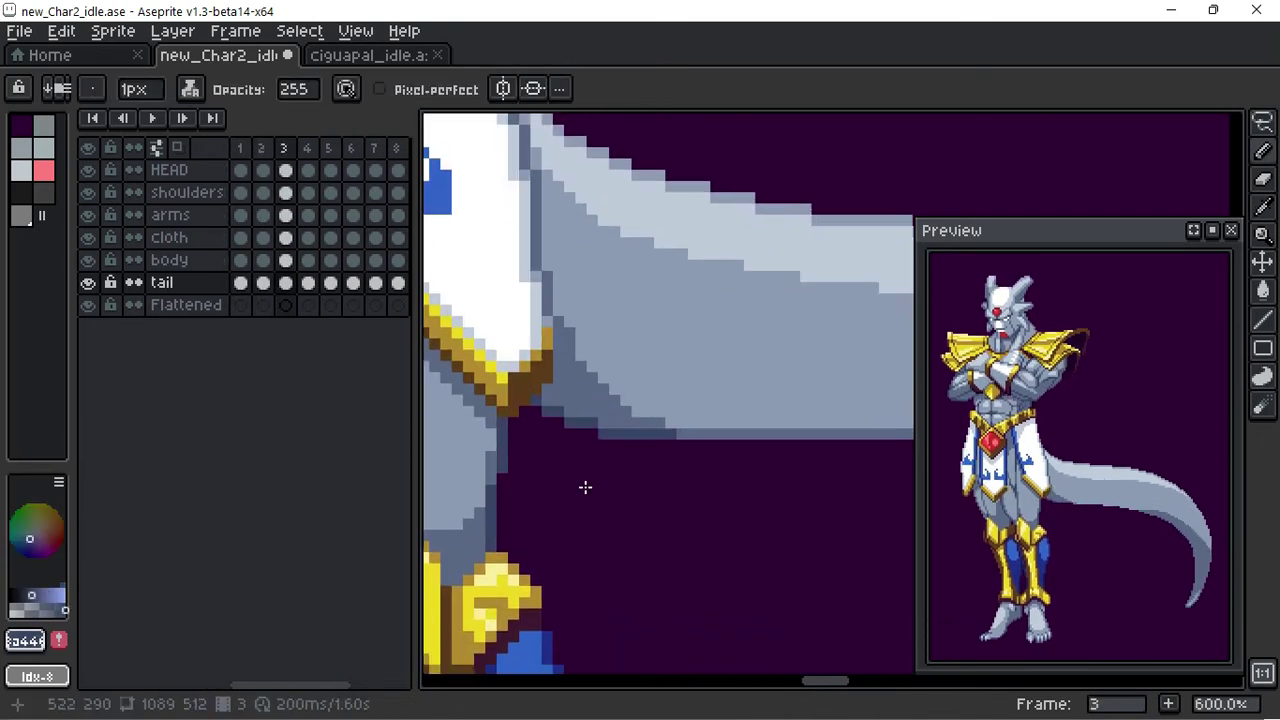
key(period)
key(period)
key(period)
key(period)
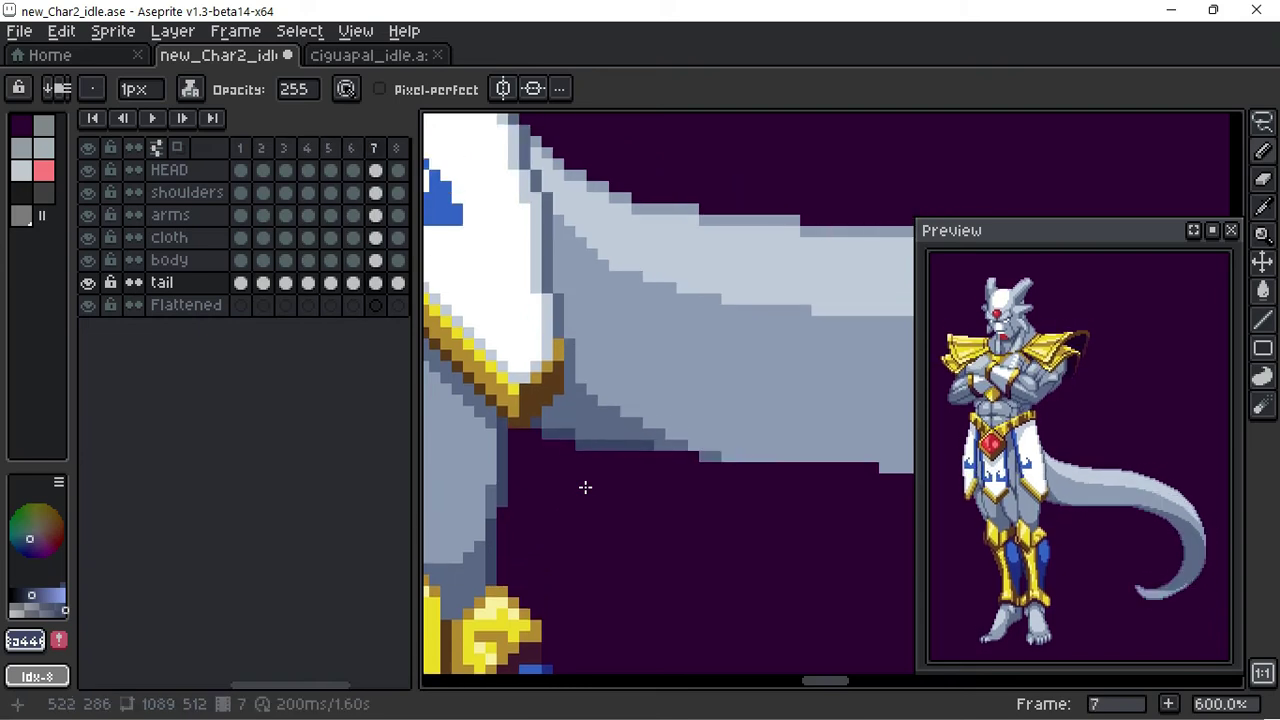
key(comma)
key(comma)
key(period)
drag(629, 529, 551, 464)
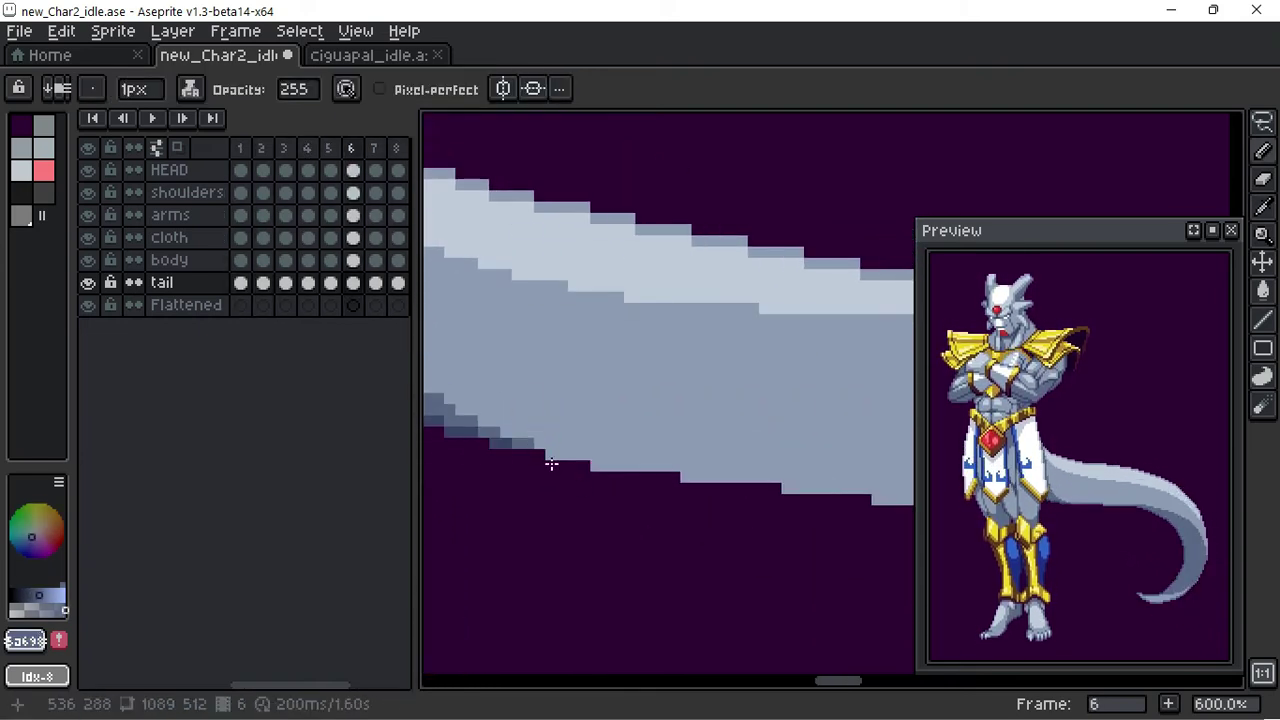
key(period)
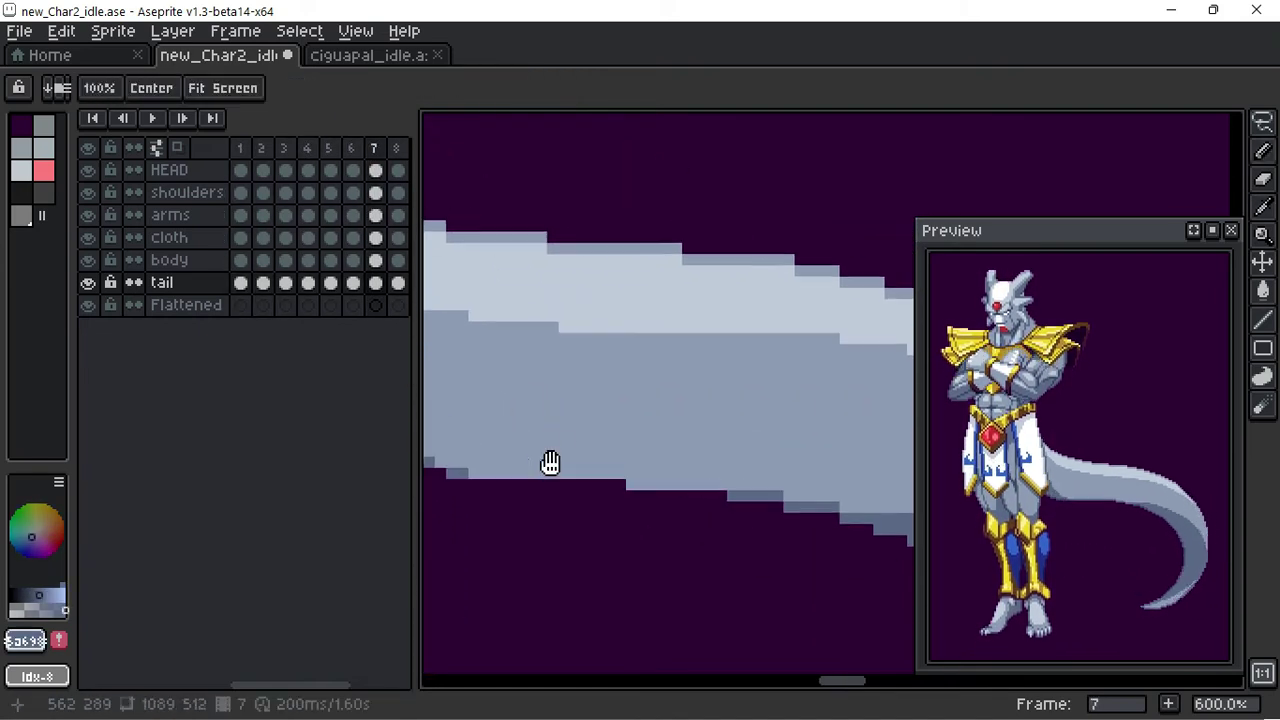
key(period)
key(comma)
key(comma)
key(comma)
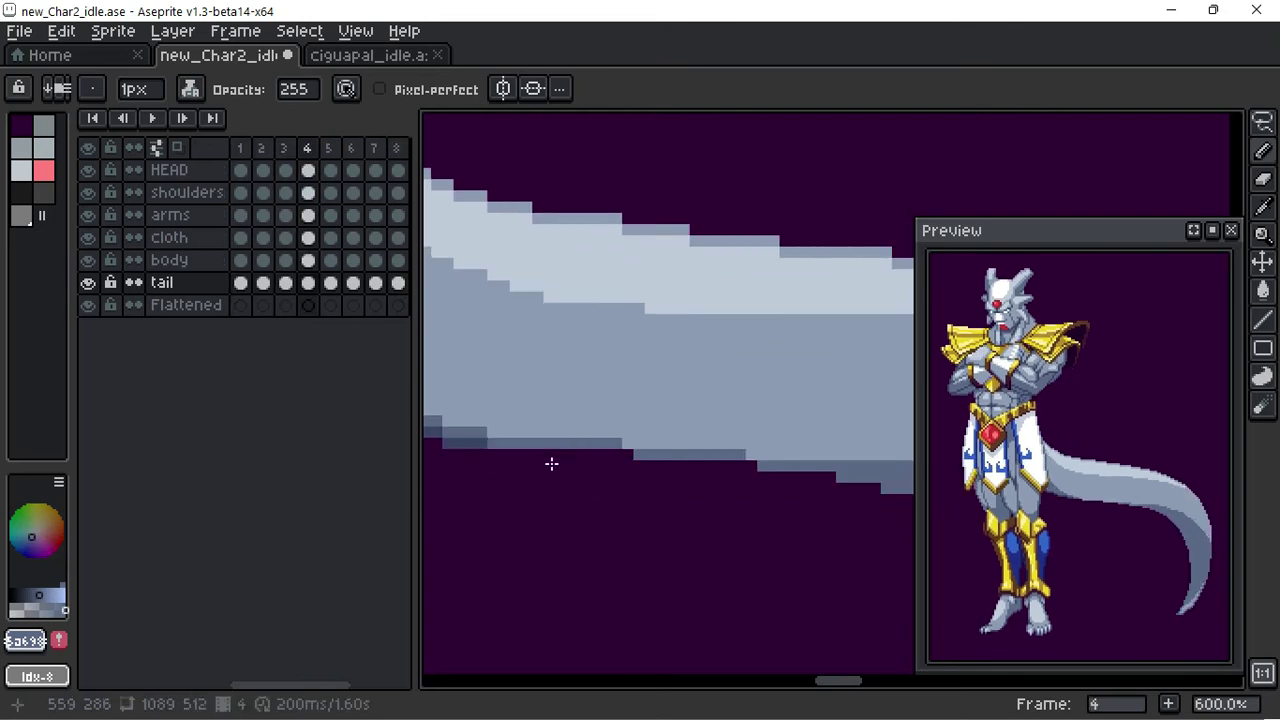
key(period)
key(comma)
key(comma)
key(comma)
scroll(683, 517, down, 3)
key(comma)
scroll(684, 393, up, 2)
alt+click(684, 393)
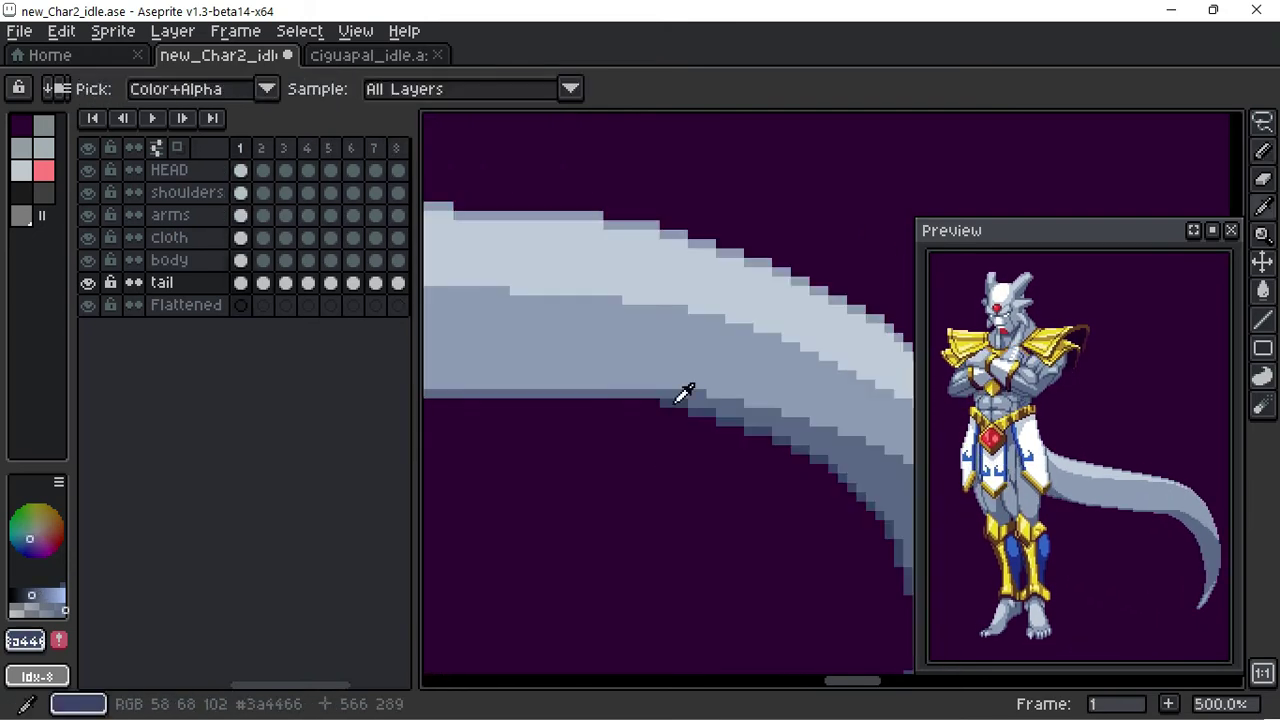
key(comma)
scroll(618, 527, up, 1)
scroll(618, 527, up, 4)
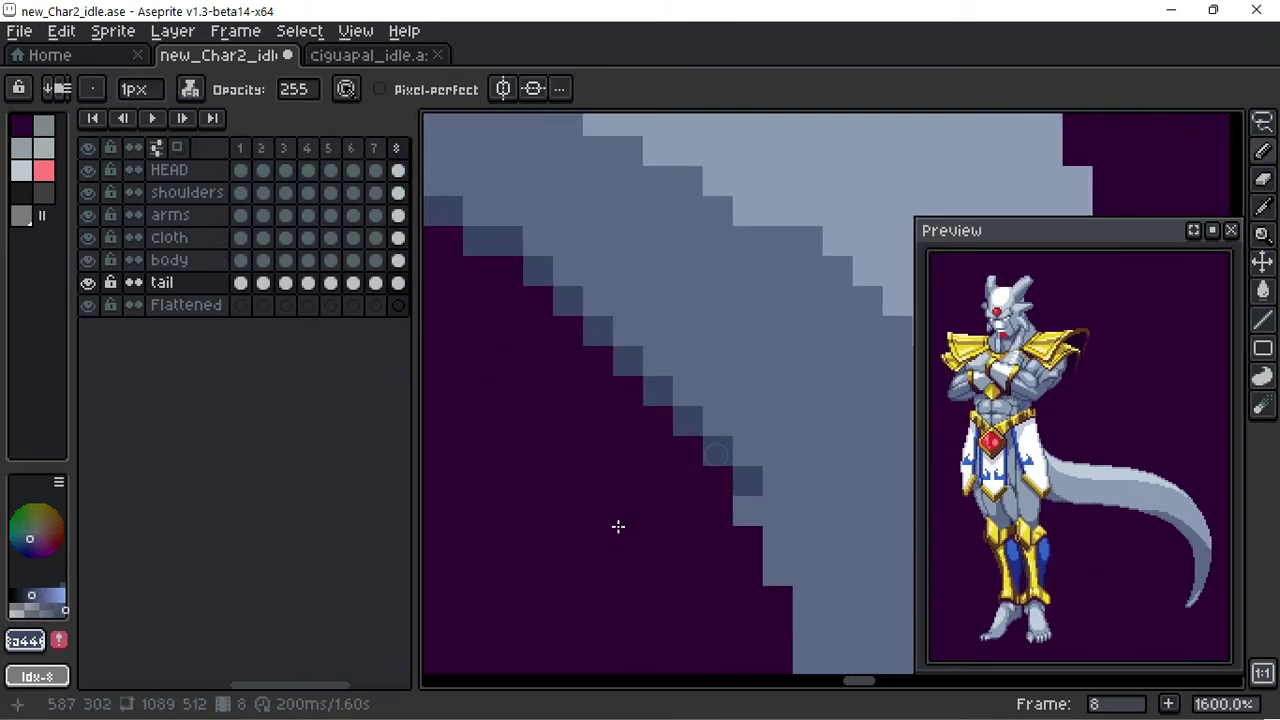
scroll(618, 527, down, 2)
scroll(700, 543, down, 2)
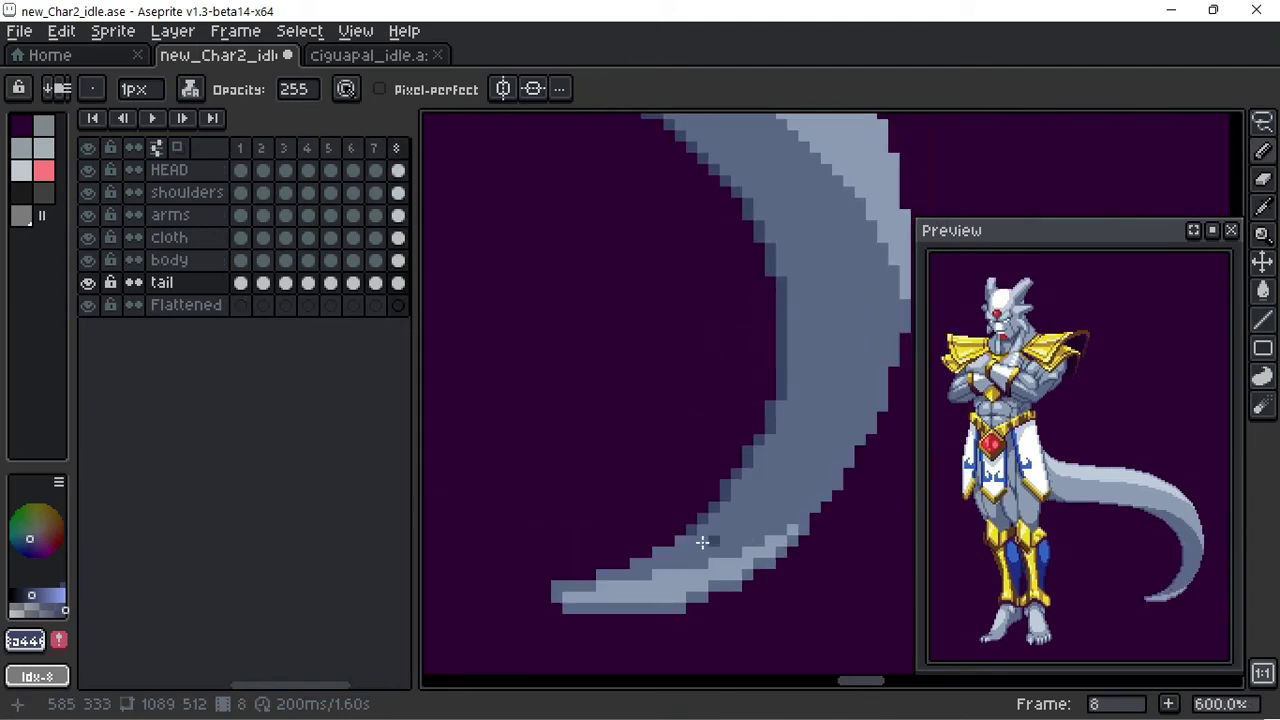
key(period)
key(period)
key(period)
key(period)
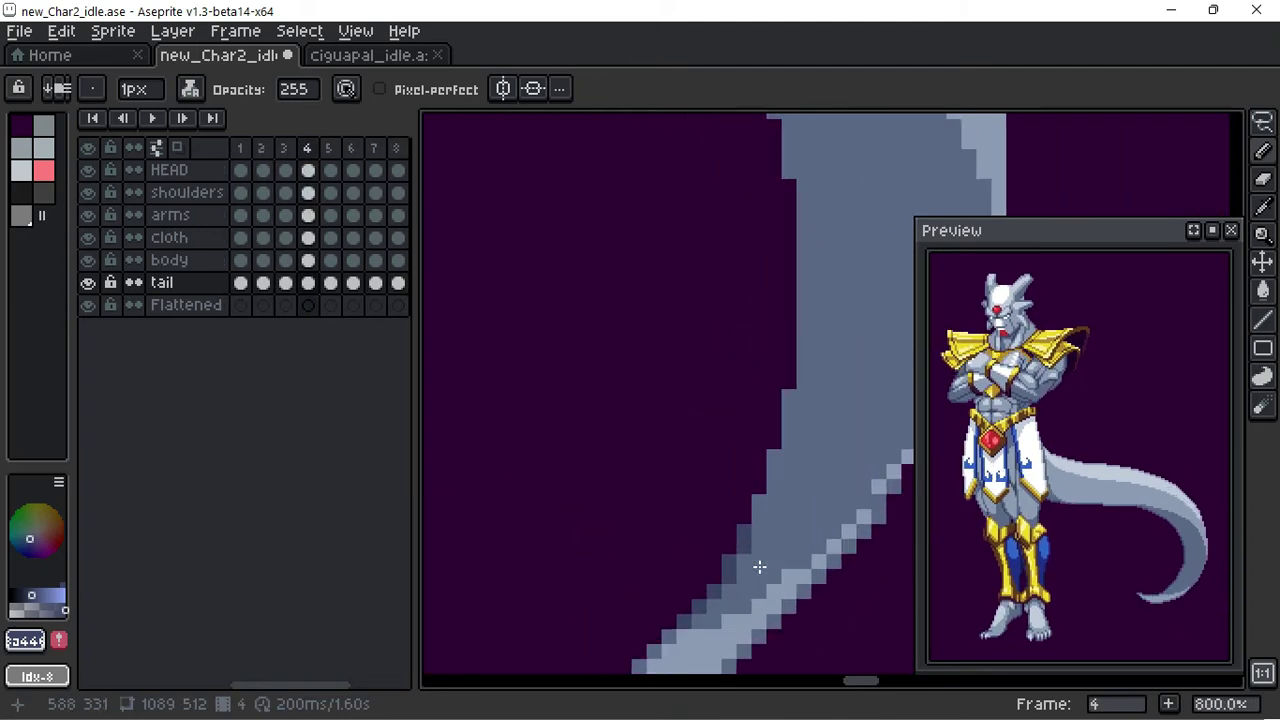
scroll(760, 567, up, 1)
key(comma)
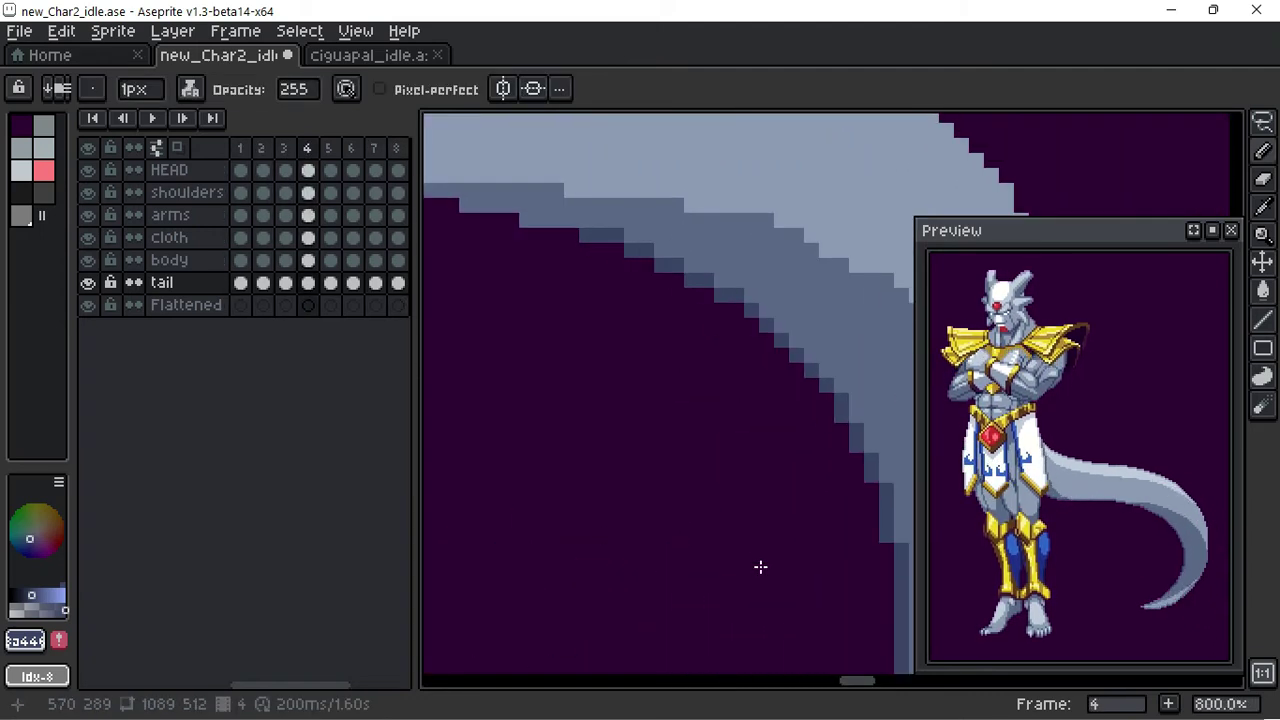
key(period)
key(period)
key(Return)
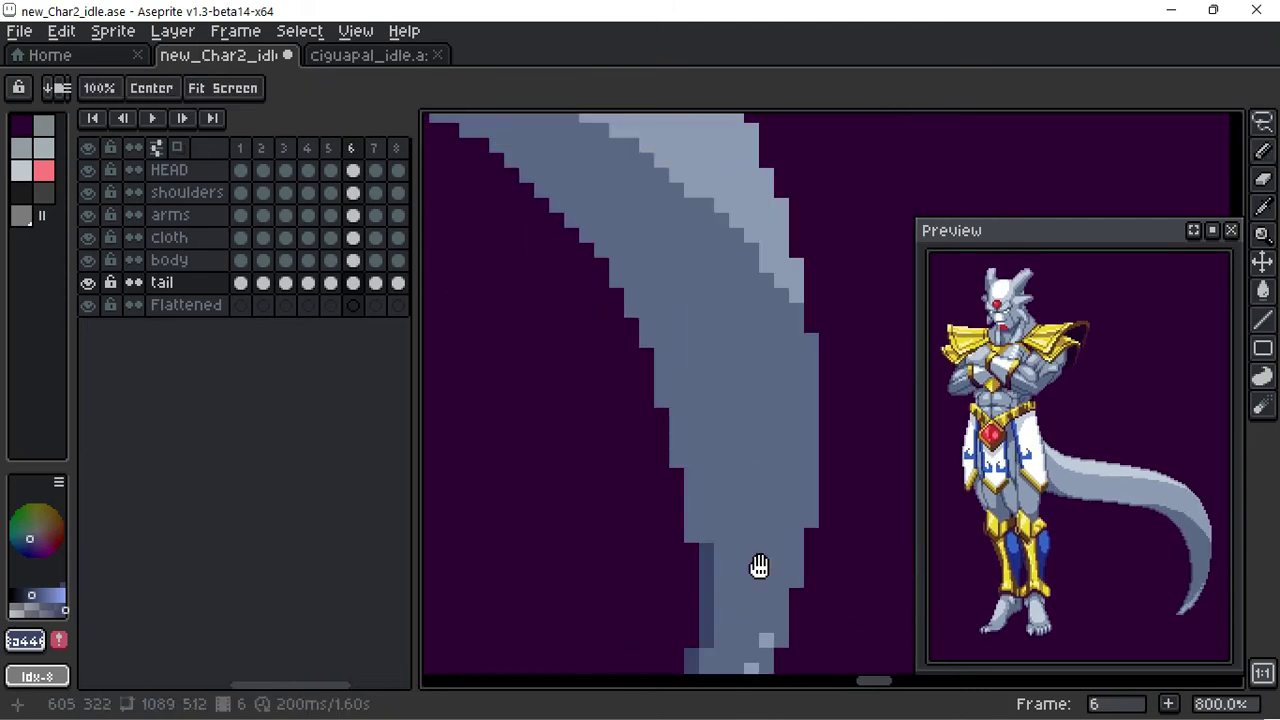
key(b)
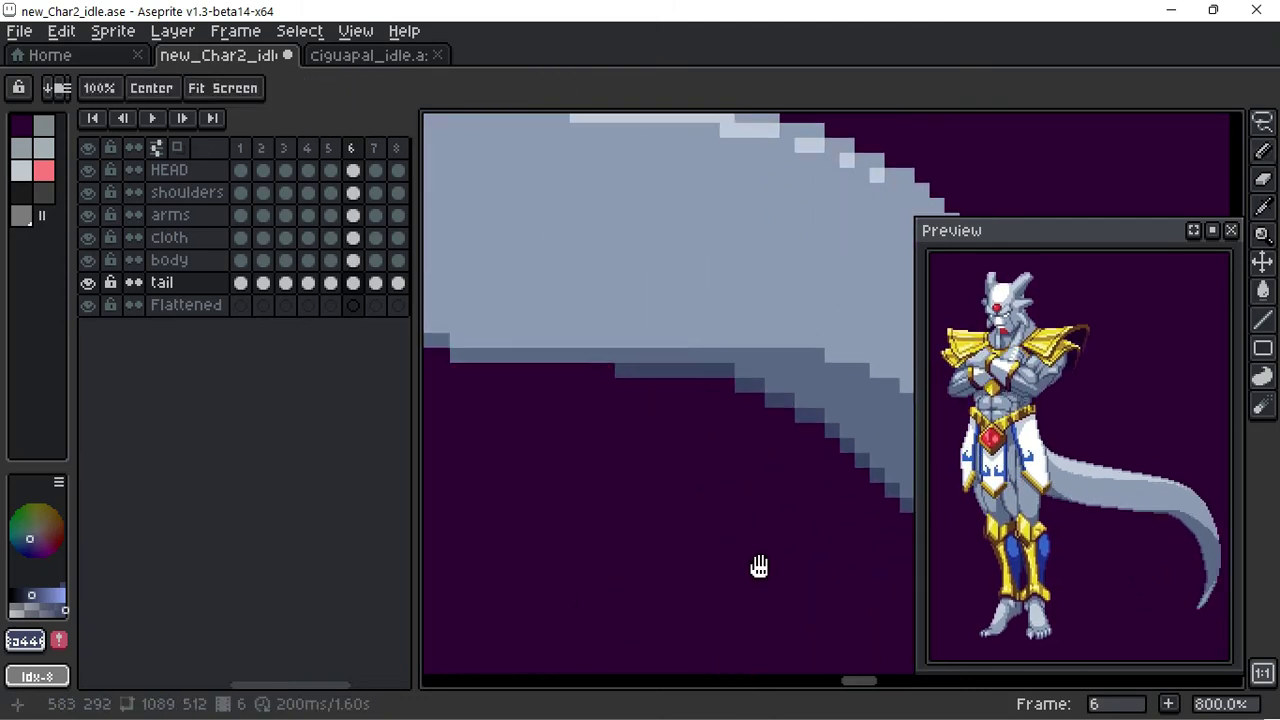
key(Right)
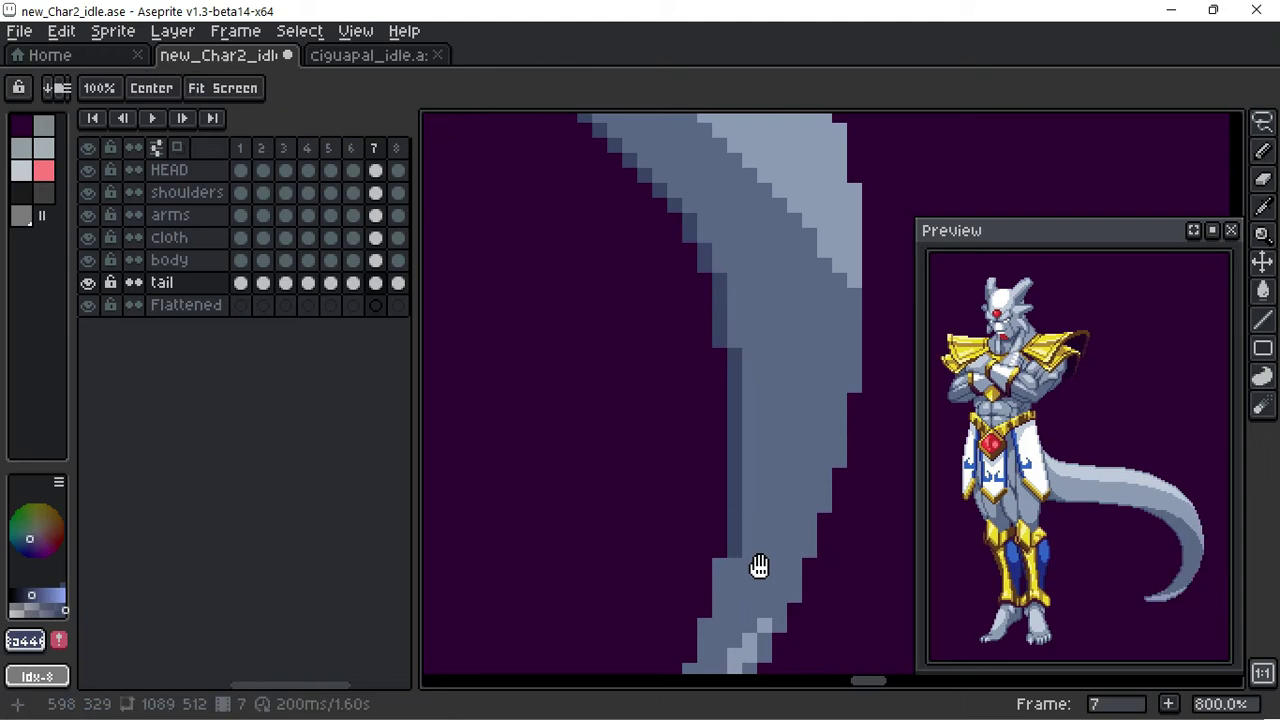
scroll(698, 530, down, 6)
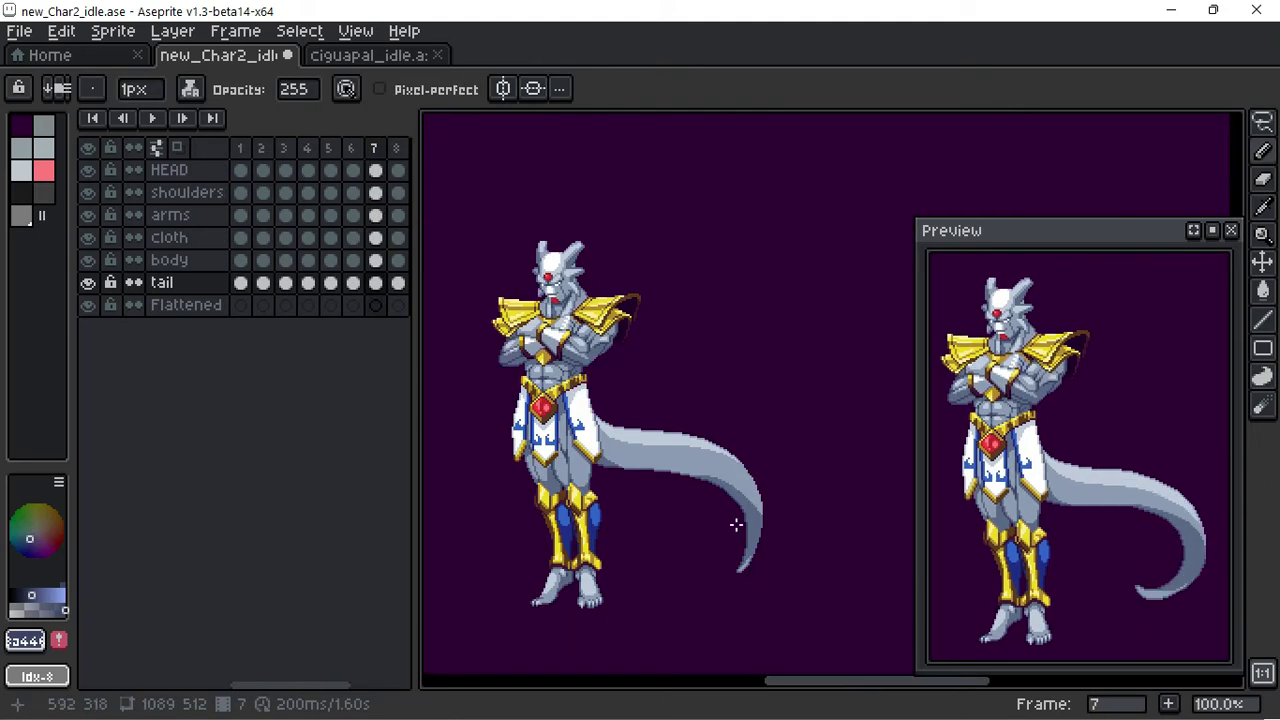
Step: Make the shoulders layer active, change the ink, and undo a trial shoulder stroke
scroll(610, 385, up, 5)
scroll(610, 380, up, 4)
alt+click(610, 377)
click(190, 89)
click(225, 157)
mouse_move(609, 389)
mouse_down()
mouse_move(766, 263)
mouse_move(689, 277)
mouse_up()
key(ctrl+z)
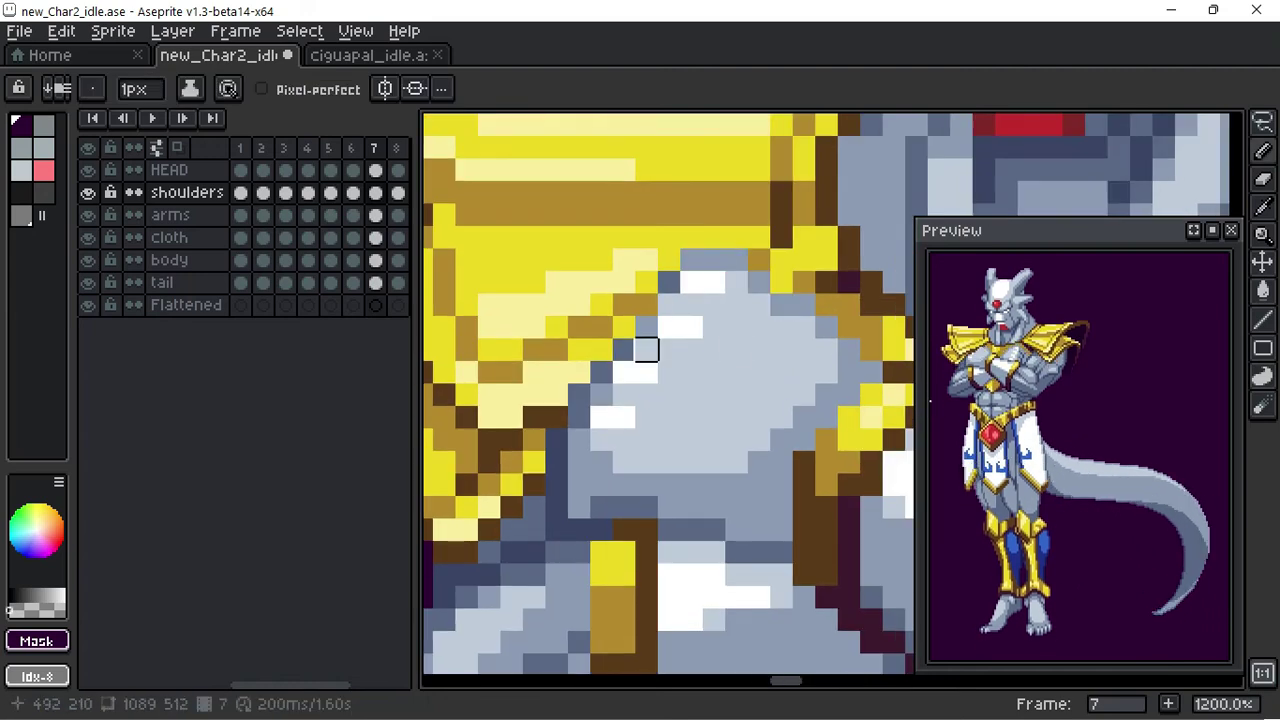
key(ctrl+z)
Step: On frame 8, paint white and light-grey pixels along the shoulder edge, undoing one stroke
scroll(737, 386, down, 1)
key(Right)
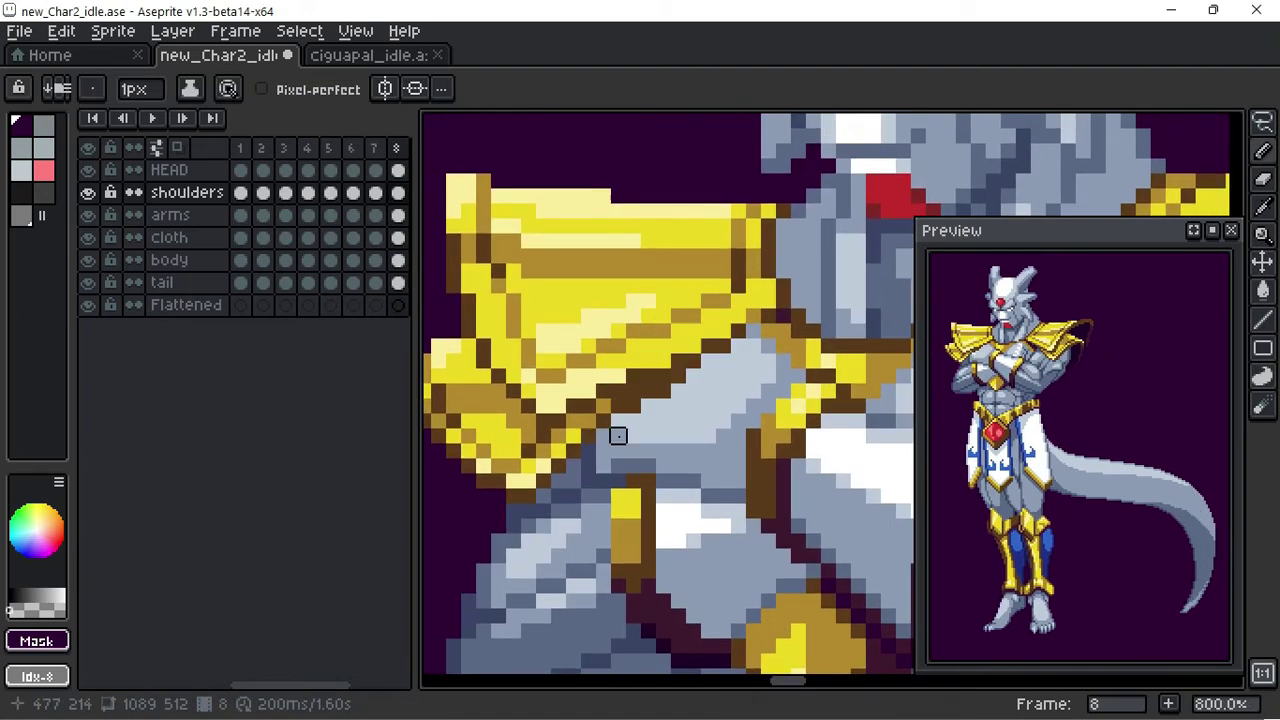
scroll(617, 436, up, 1)
drag(620, 388, 691, 295)
mouse_move(691, 364)
mouse_down()
mouse_move(803, 317)
mouse_move(805, 230)
mouse_up()
key(ctrl+z)
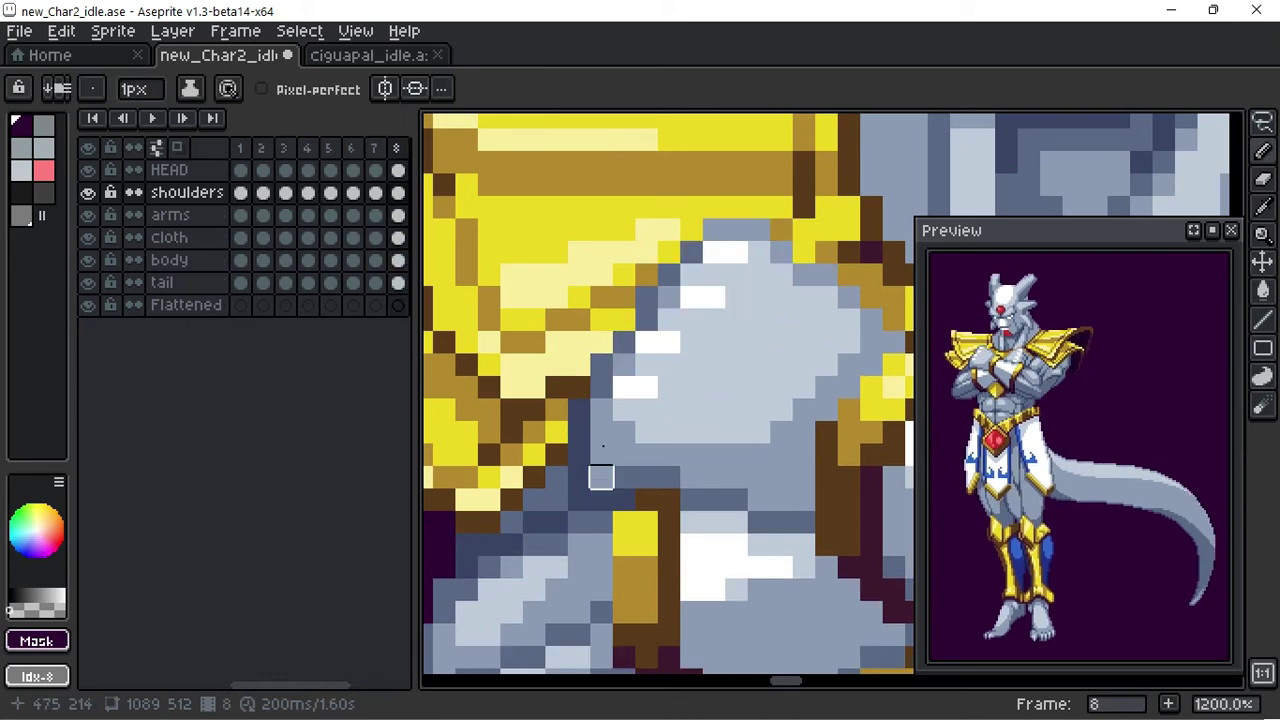
Step: Advance through frames 1–5 and repaint the shoulder edge with grey and white pixels
key(Right)
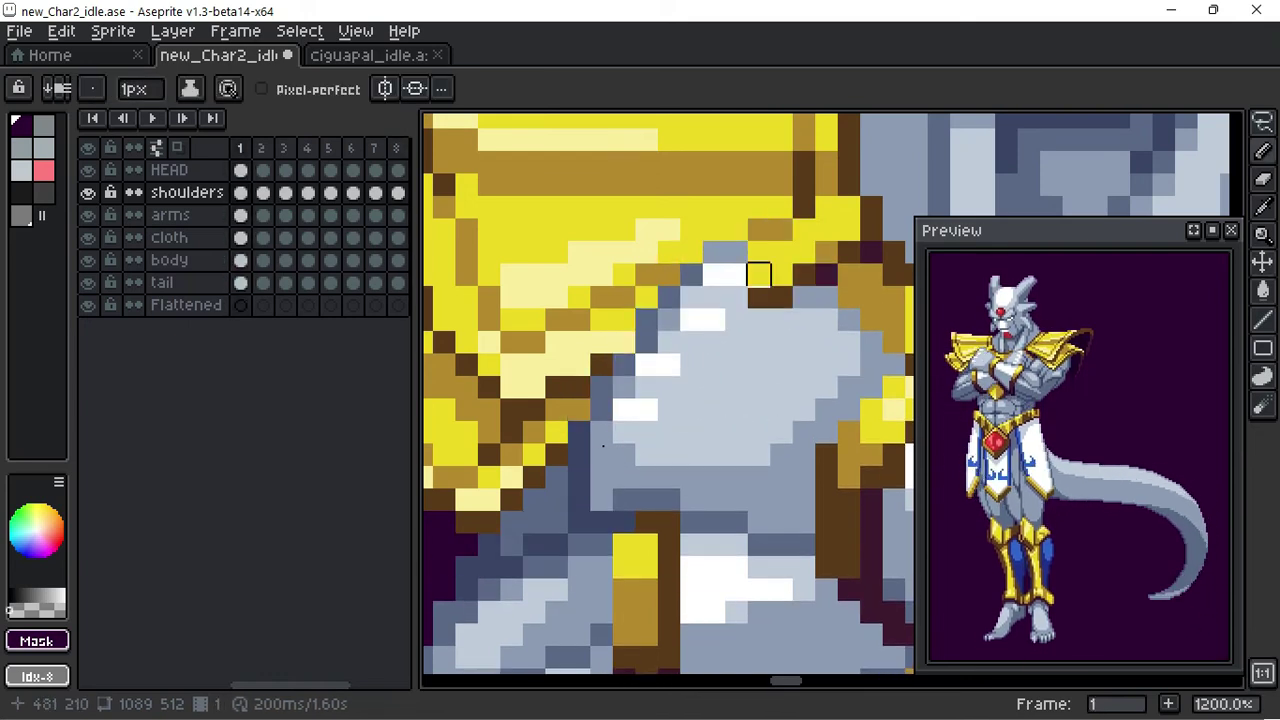
key(Right)
key(Right)
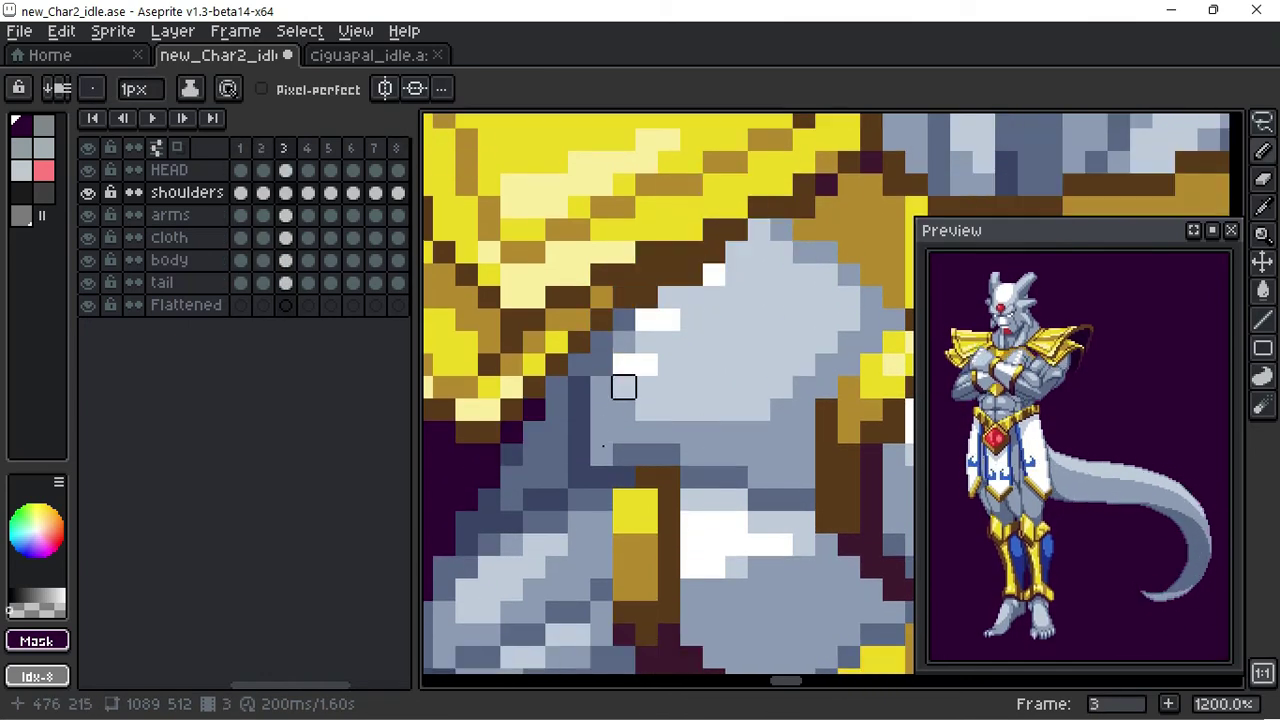
key(Right)
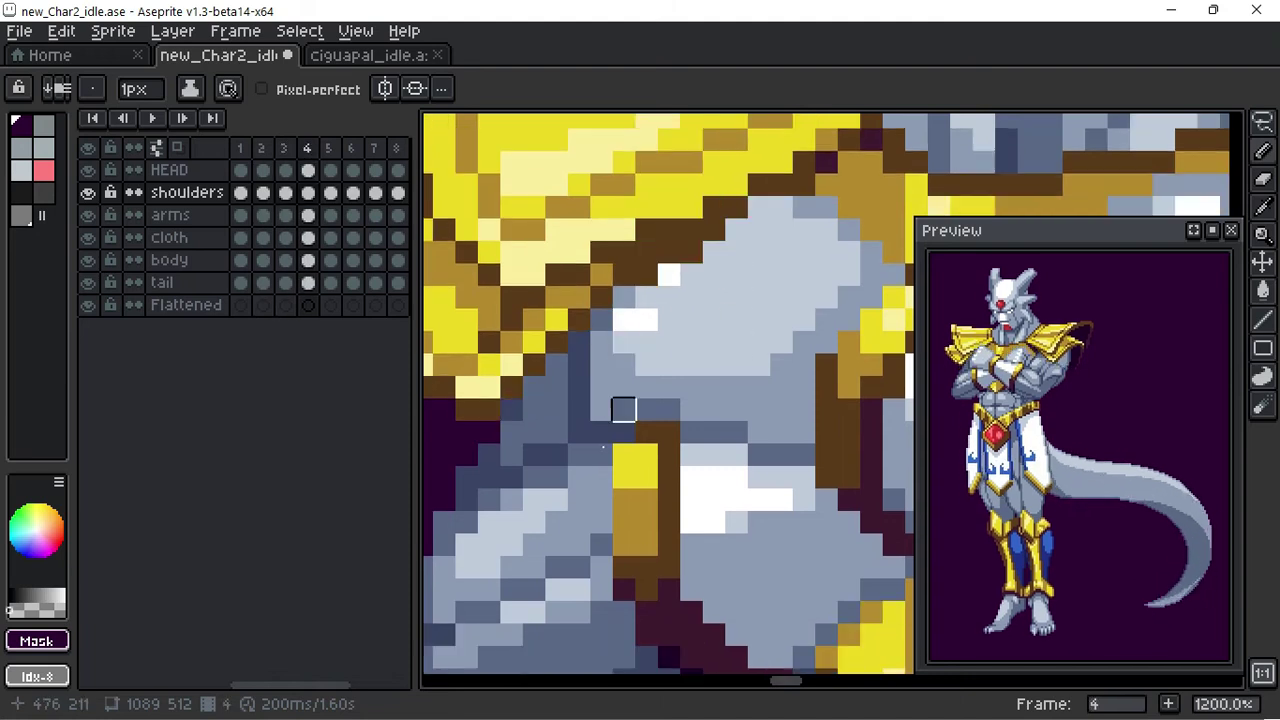
drag(668, 342, 600, 443)
key(Right)
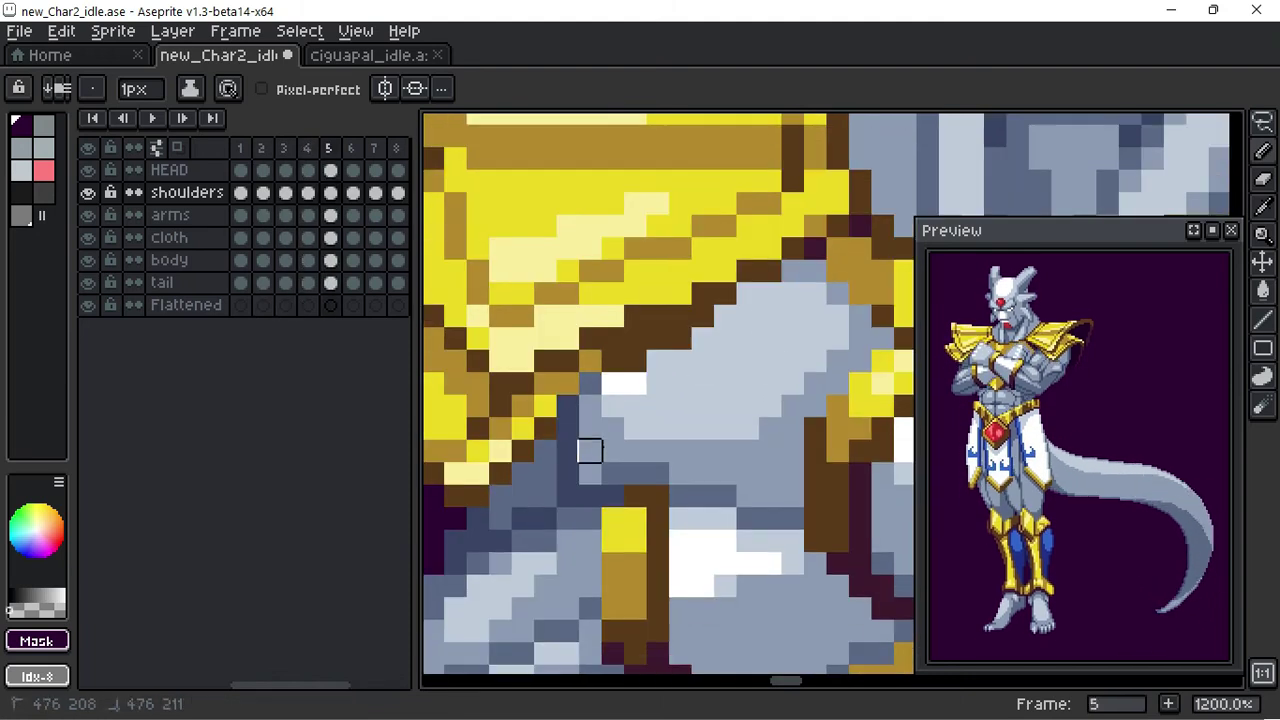
key(Right)
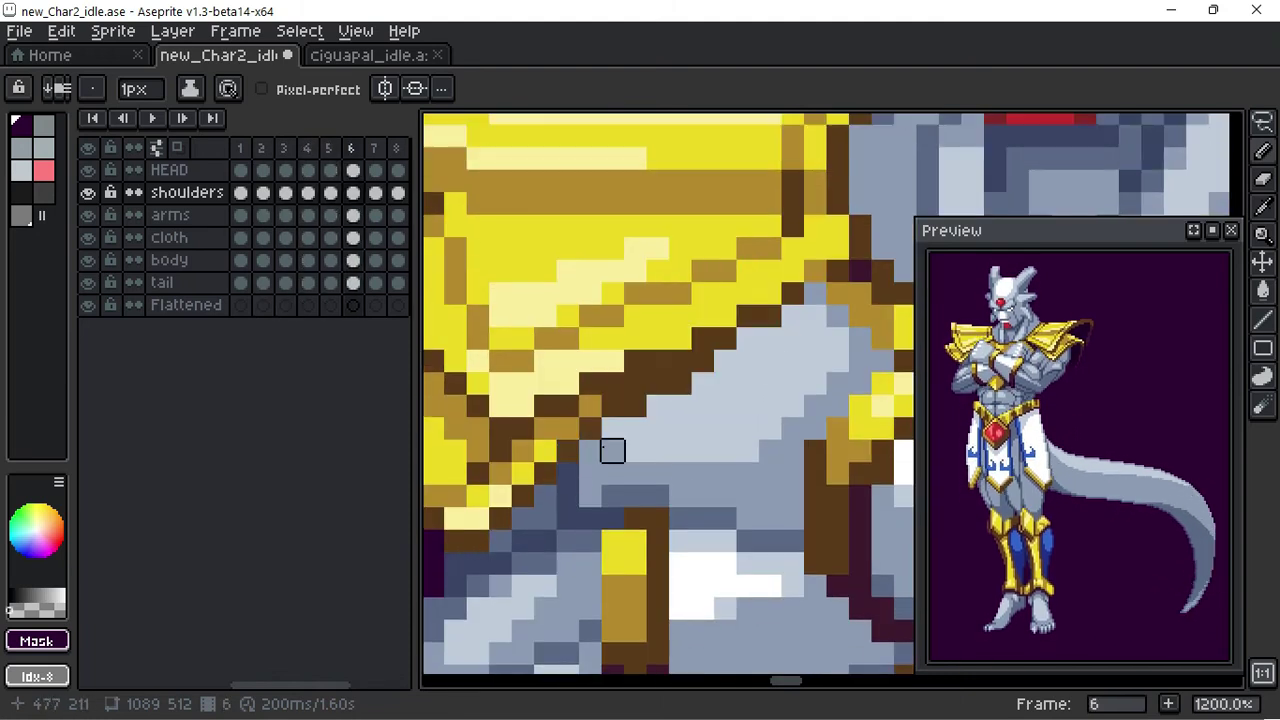
mouse_move(590, 451)
mouse_down()
mouse_move(586, 471)
mouse_move(725, 270)
mouse_up()
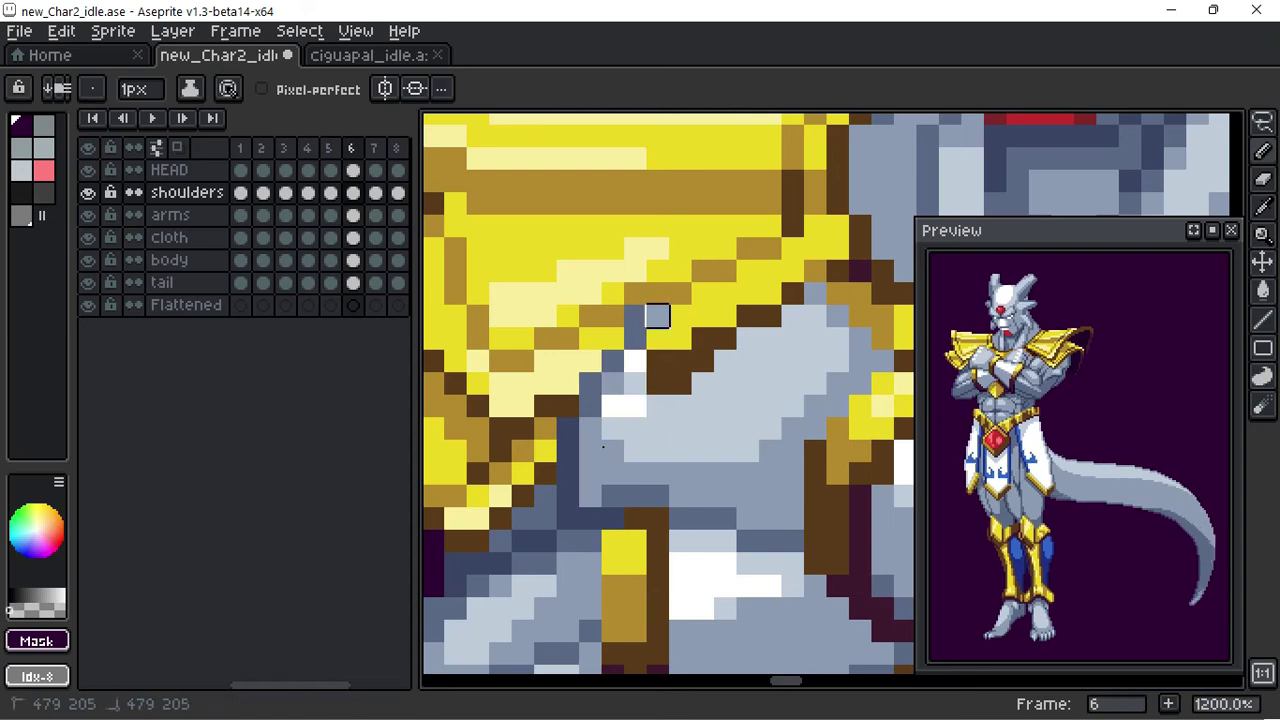
key(Return)
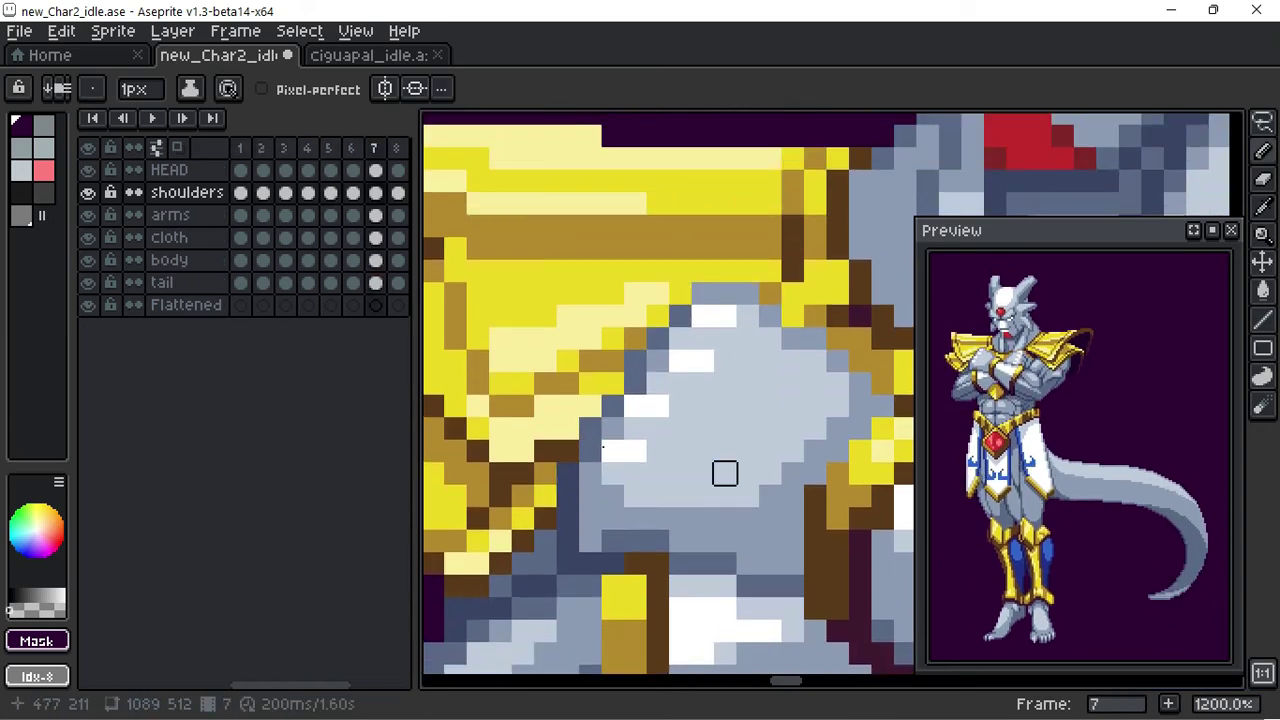
key(ctrl+z)
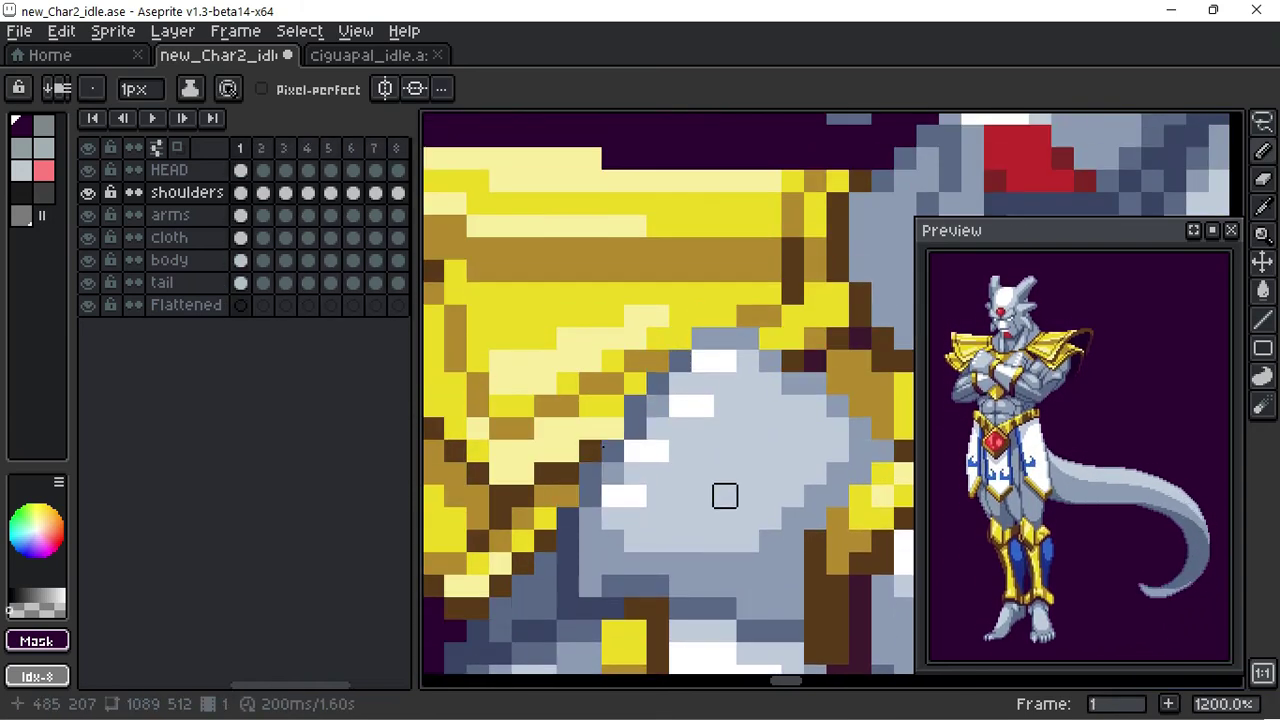
scroll(725, 496, down, 4)
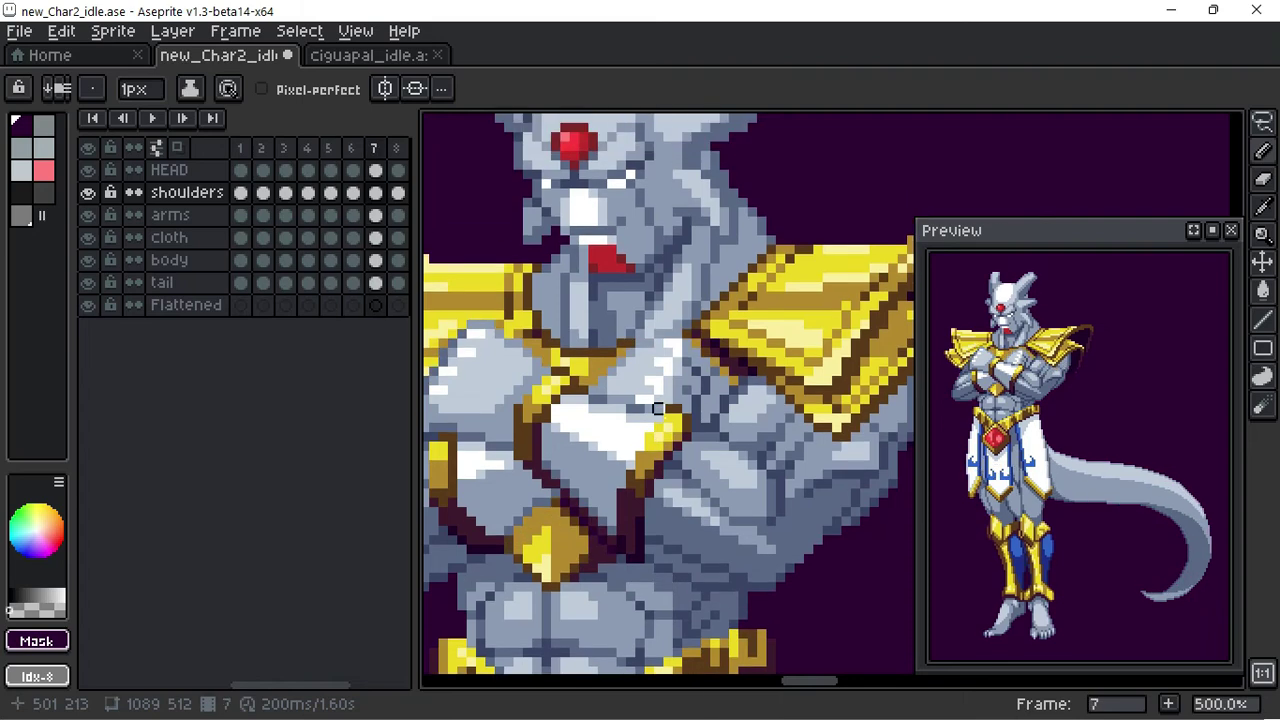
Step: Zoom out and drag the Preview window up until it nearly fills the screen
scroll(878, 443, down, 3)
scroll(878, 443, down, 1)
drag(952, 230, 700, 10)
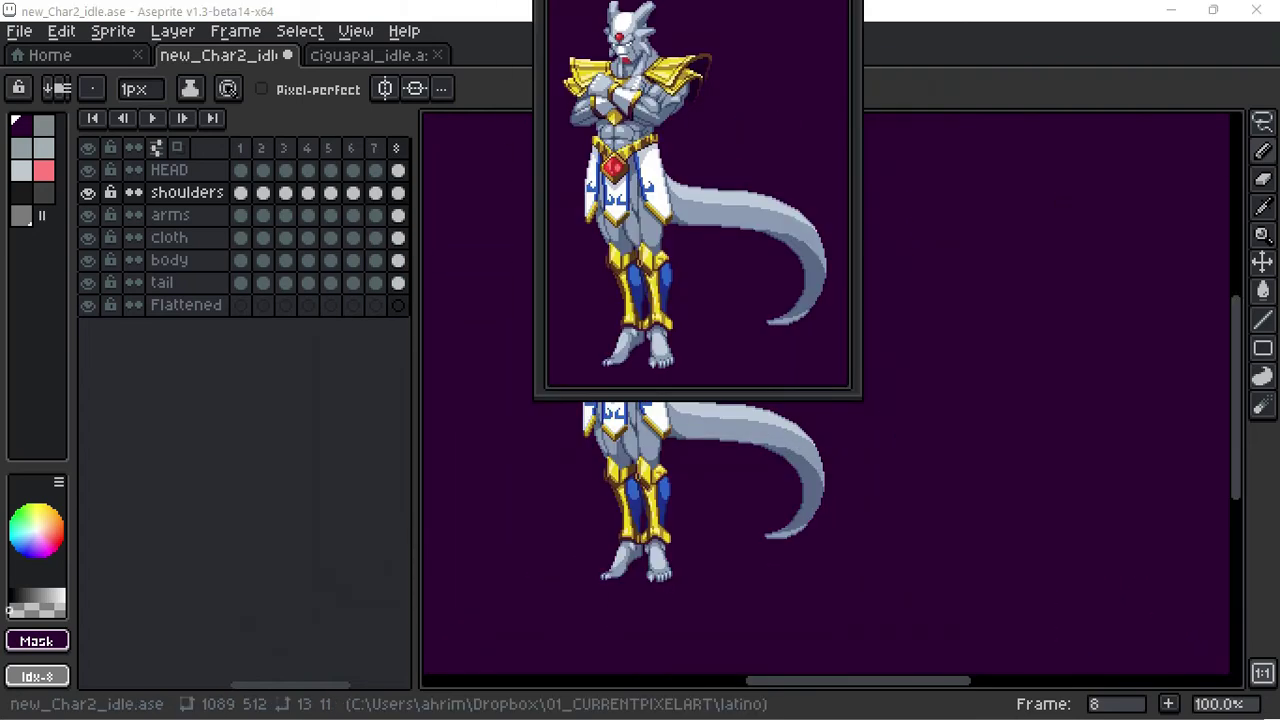